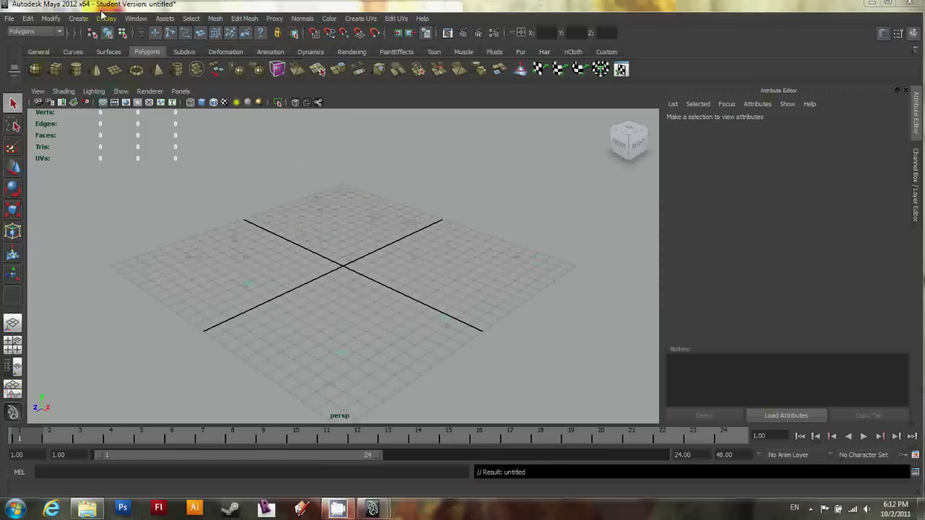
Set the current project to the artist house folder inside the ARCH210 directory.
{"action": "left_click", "coordinate": [9, 19]}
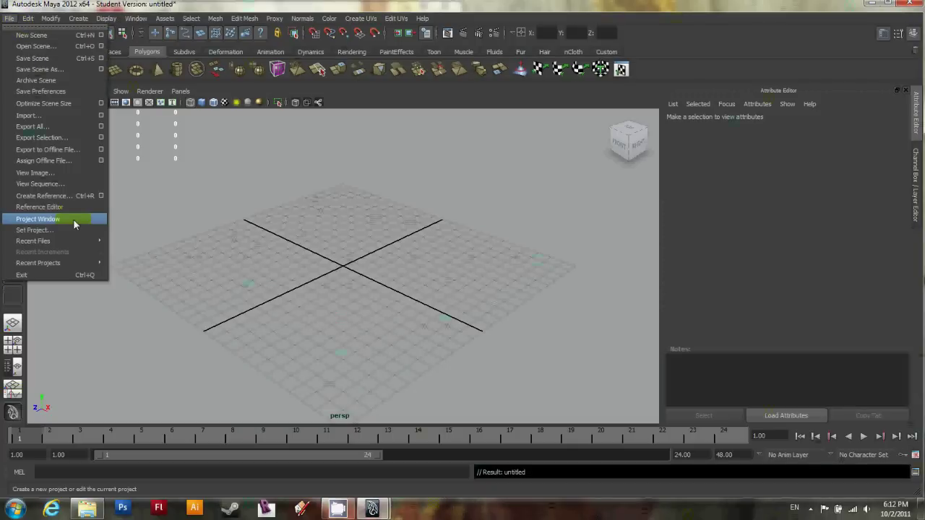
{"action": "left_click", "coordinate": [82, 229]}
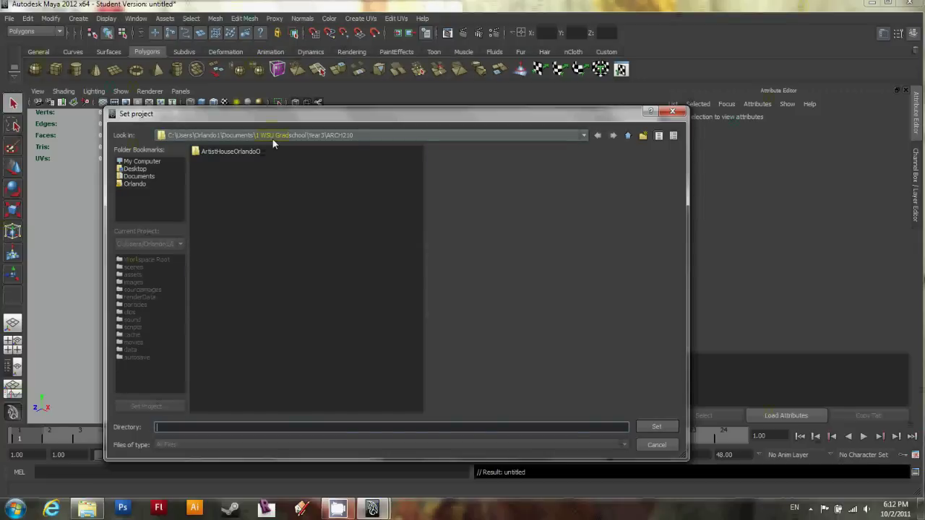
{"action": "left_click", "coordinate": [230, 151]}
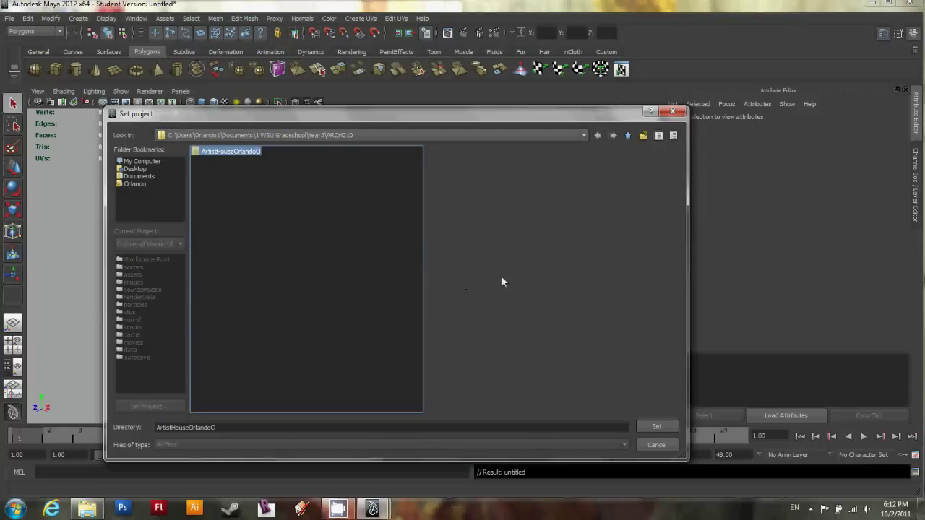
{"action": "left_click", "coordinate": [656, 427]}
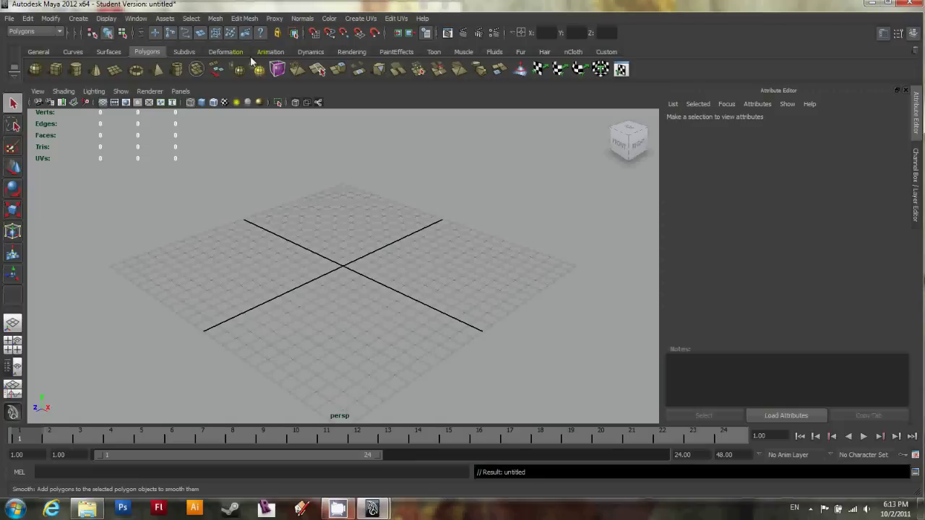
Open the scene RevitImport1.mb from the project's scenes folder.
{"action": "left_click", "coordinate": [9, 19]}
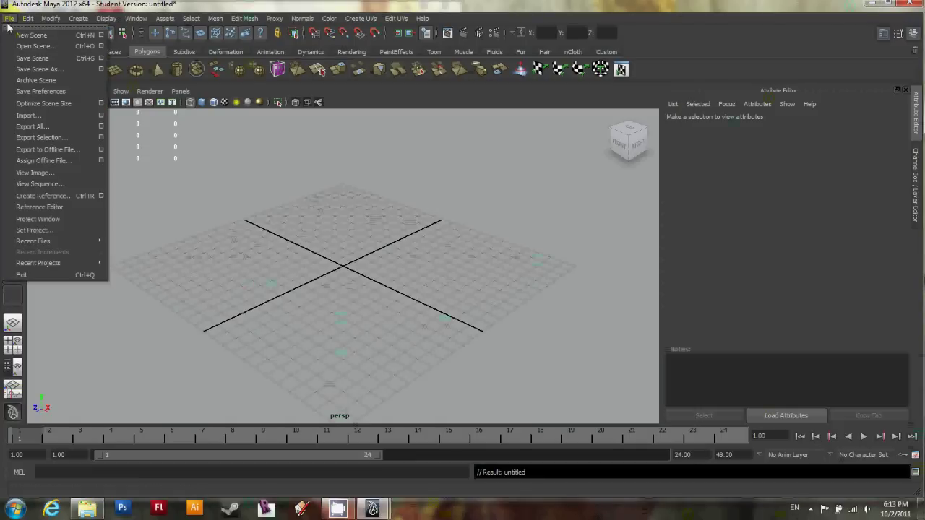
{"action": "left_click", "coordinate": [27, 47]}
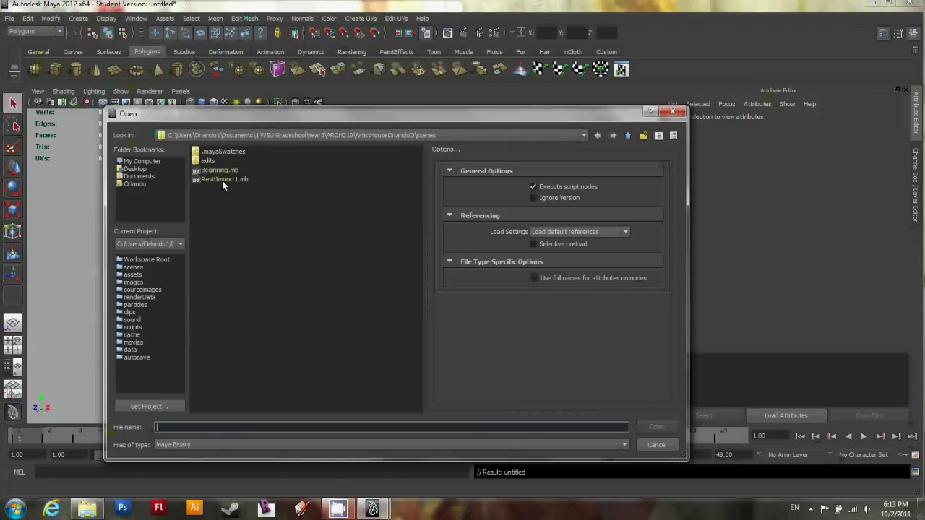
{"action": "left_click", "coordinate": [222, 180]}
{"action": "left_click", "coordinate": [656, 427]}
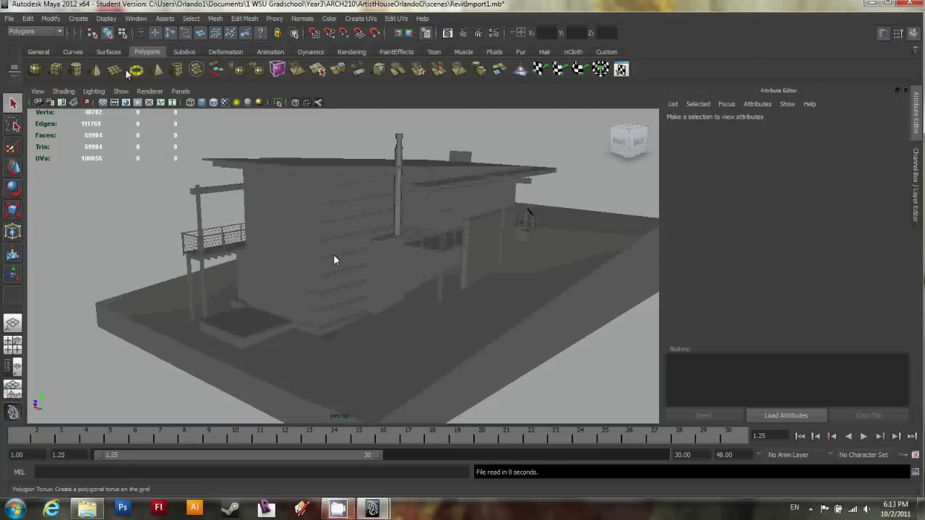
{"action": "left_click", "coordinate": [60, 31]}
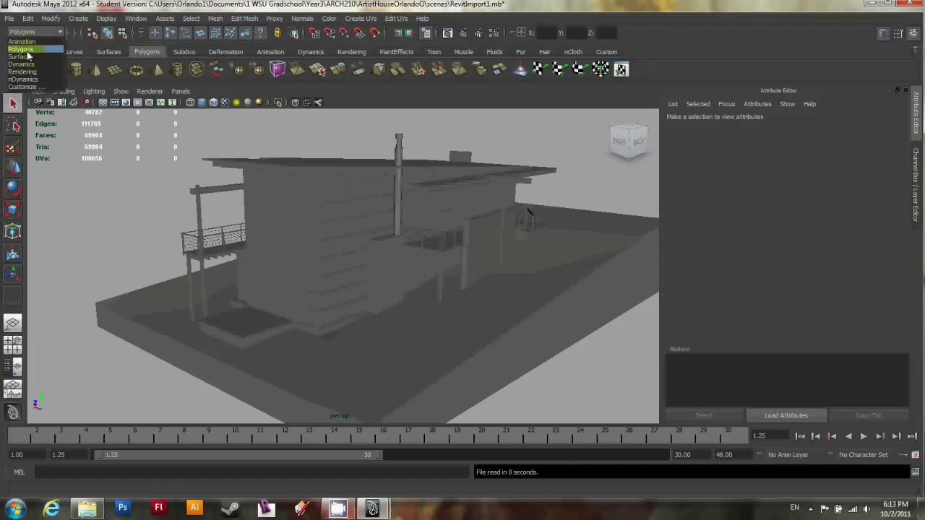
{"action": "left_click", "coordinate": [50, 32]}
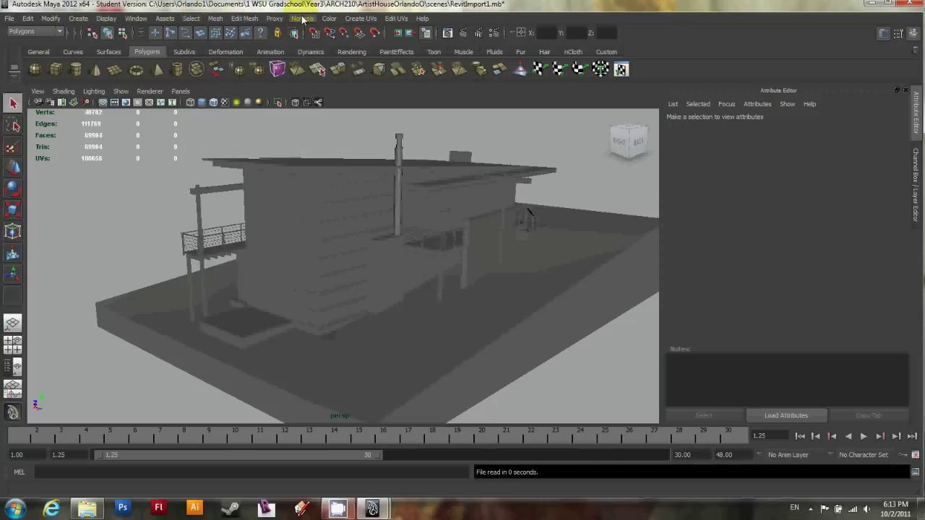
{"action": "left_click", "coordinate": [28, 18]}
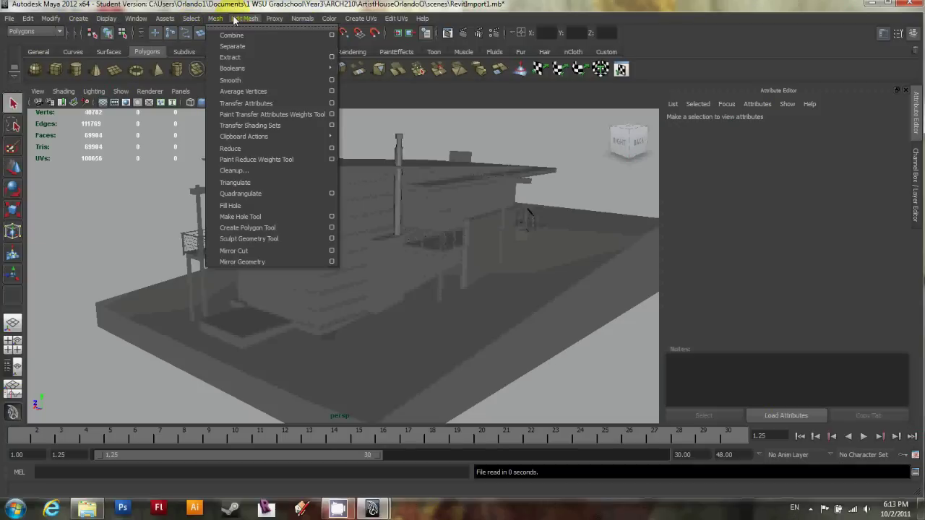
{"action": "left_click", "coordinate": [253, 20]}
{"action": "left_click", "coordinate": [102, 19]}
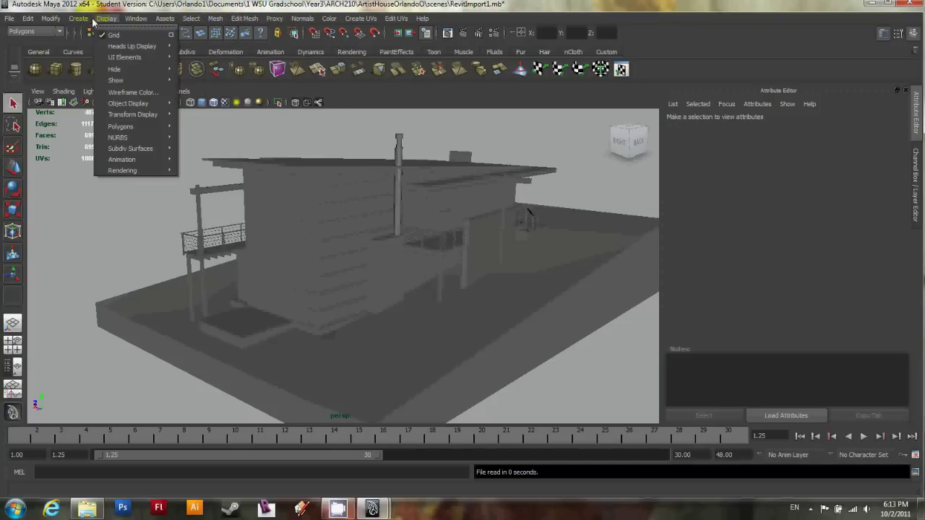
Examine the mullions and glazed panels on the curtain wall at the house's corner from several angles.
{"action": "left_click", "coordinate": [339, 245]}
{"action": "left_click", "coordinate": [338, 244]}
{"action": "left_click_drag", "start_coordinate": [333, 238], "coordinate": [335, 234], "text": "alt"}
{"action": "scroll", "coordinate": [299, 232], "scroll_direction": "up", "scroll_amount": 3}
{"action": "scroll", "coordinate": [294, 271], "scroll_direction": "down", "scroll_amount": 3}
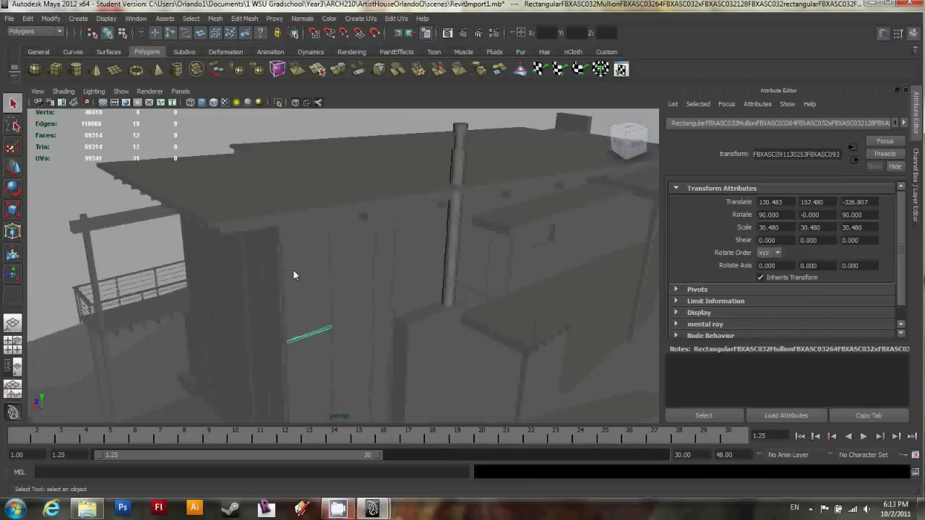
{"action": "scroll", "coordinate": [294, 274], "scroll_direction": "down", "scroll_amount": 2}
{"action": "left_click_drag", "start_coordinate": [320, 258], "coordinate": [267, 206], "text": "alt"}
{"action": "left_click", "coordinate": [267, 206]}
{"action": "left_click_drag", "start_coordinate": [277, 208], "coordinate": [278, 226], "text": "alt"}
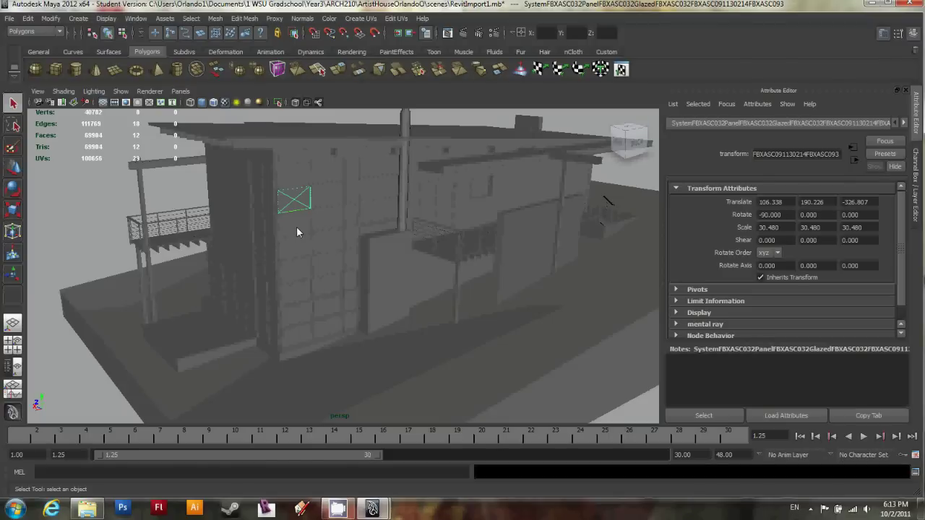
{"action": "left_click_drag", "start_coordinate": [296, 228], "coordinate": [318, 243], "text": "alt"}
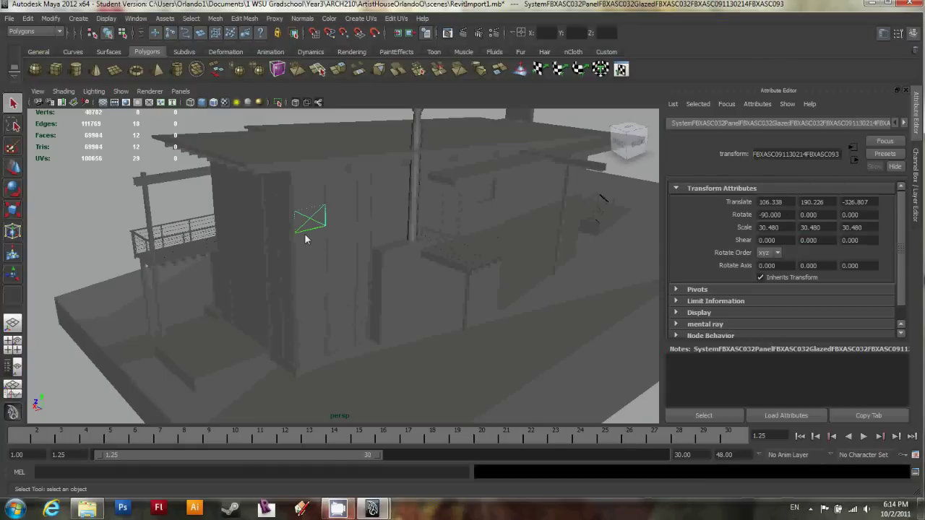
{"action": "left_click_drag", "start_coordinate": [304, 239], "coordinate": [319, 208], "text": "alt"}
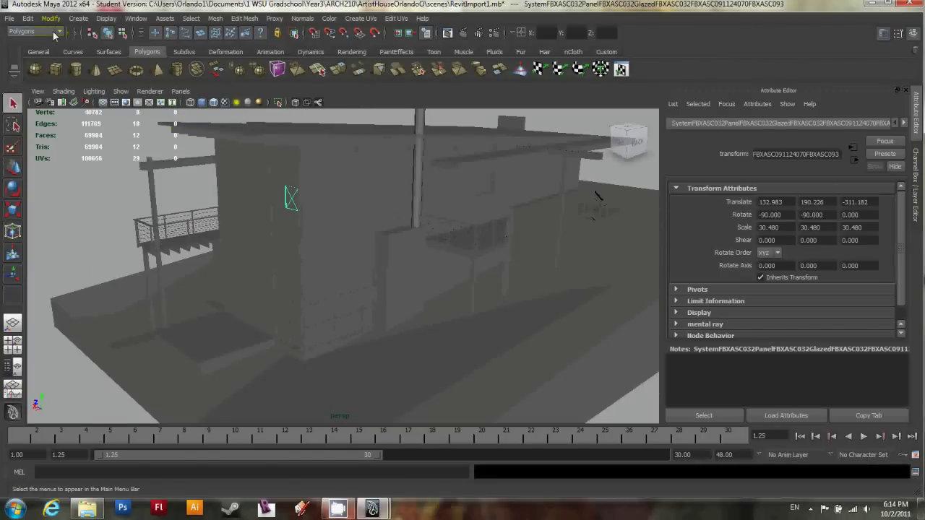
{"action": "left_click_drag", "start_coordinate": [201, 143], "coordinate": [282, 237], "text": "alt"}
{"action": "right_click_drag", "start_coordinate": [282, 237], "coordinate": [305, 226], "text": "alt"}
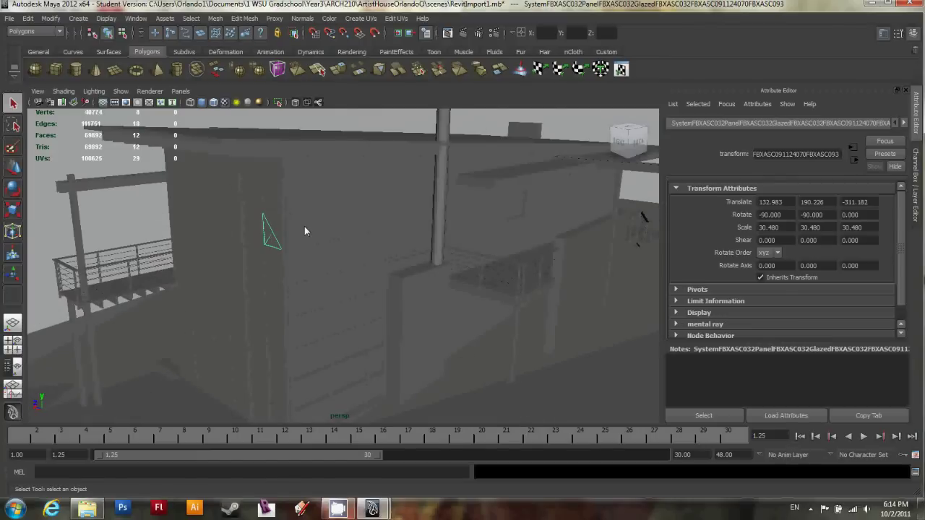
Select a single glazed panel in the corner curtain wall beside the chimney pipe and frame it in the view.
{"action": "left_click", "coordinate": [314, 209]}
{"action": "left_click_drag", "start_coordinate": [314, 209], "coordinate": [326, 227], "text": "alt"}
{"action": "left_click", "coordinate": [297, 302]}
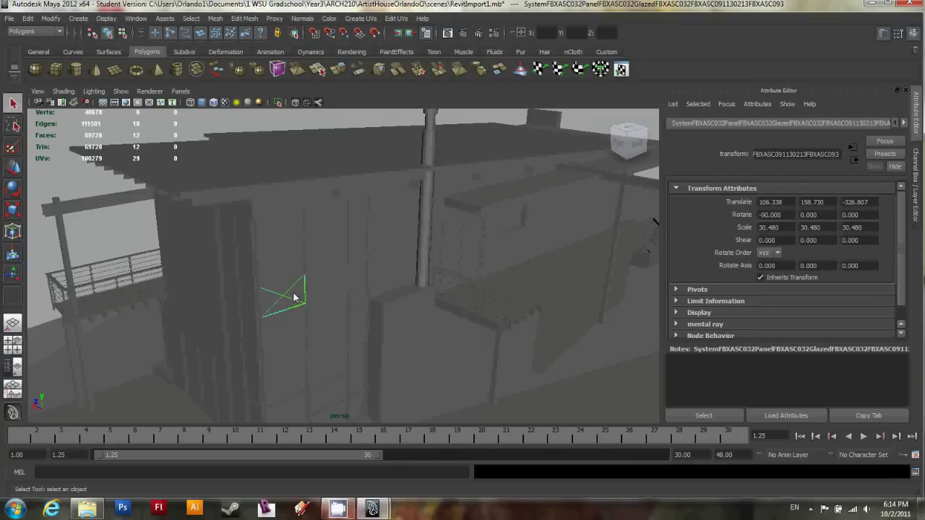
{"action": "left_click_drag", "start_coordinate": [296, 302], "coordinate": [275, 310], "text": "alt"}
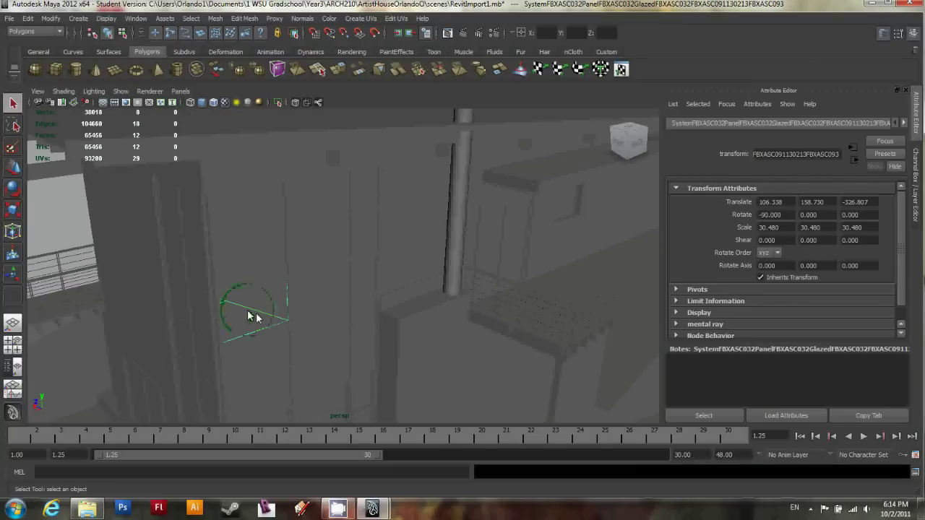
{"action": "left_click_drag", "start_coordinate": [256, 312], "coordinate": [171, 229], "text": "alt"}
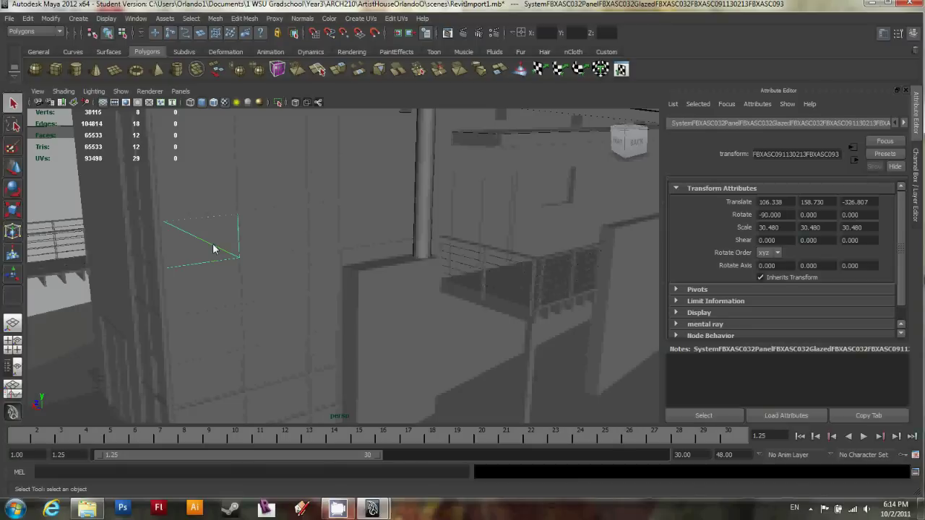
{"action": "key", "text": "f"}
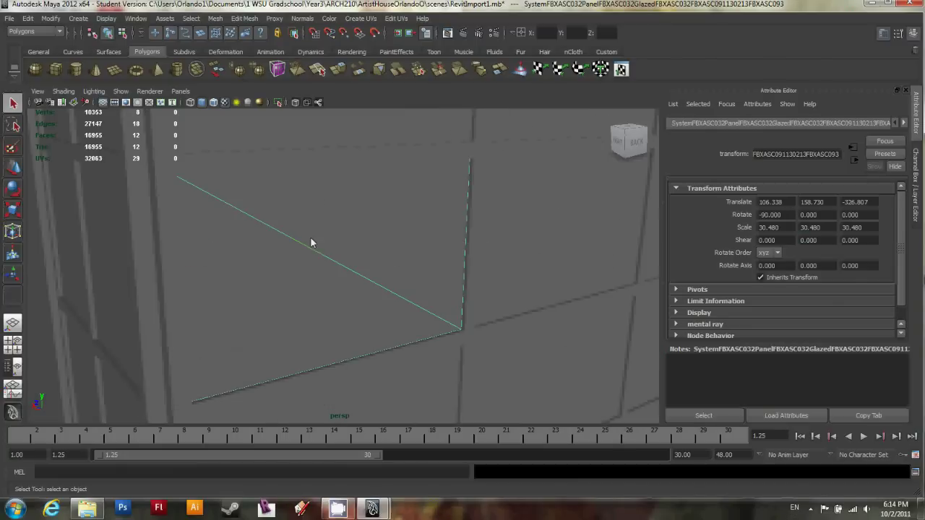
Inspect the selected glazed panel's edges and diagonal up close and from different angles, including the neighbouring panels.
{"action": "mouse_move", "coordinate": [388, 250]}
{"action": "left_mouse_down", "text": "alt"}
{"action": "mouse_move", "coordinate": [390, 260]}
{"action": "mouse_move", "coordinate": [260, 242]}
{"action": "mouse_move", "coordinate": [270, 252]}
{"action": "mouse_move", "coordinate": [282, 242]}
{"action": "mouse_move", "coordinate": [196, 249]}
{"action": "mouse_move", "coordinate": [402, 254]}
{"action": "left_mouse_up", "text": "alt"}
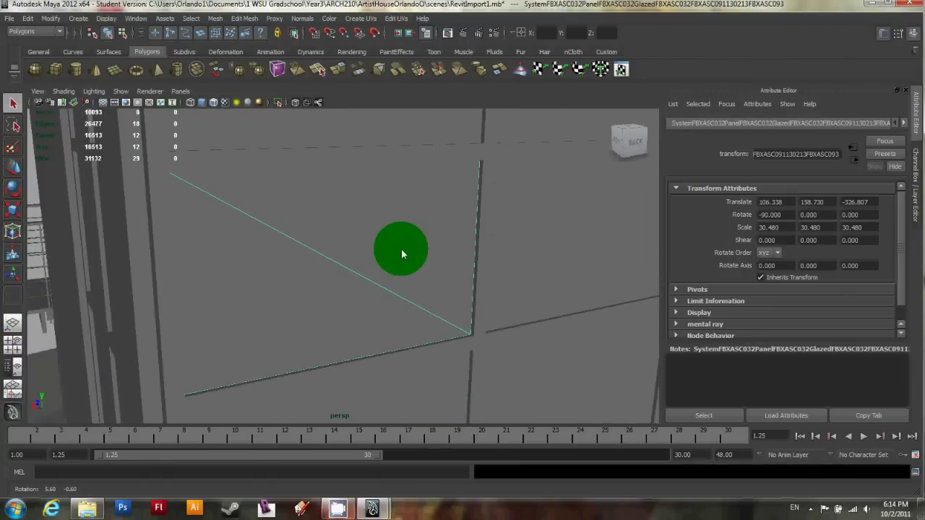
{"action": "scroll", "coordinate": [402, 249], "scroll_direction": "down", "scroll_amount": 3}
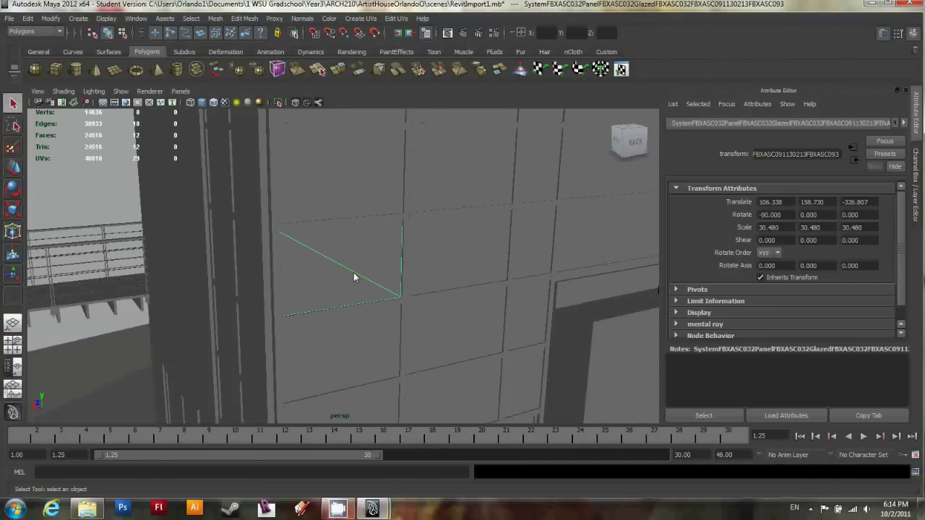
{"action": "mouse_move", "coordinate": [354, 274]}
{"action": "left_mouse_down", "text": "alt"}
{"action": "mouse_move", "coordinate": [307, 254]}
{"action": "mouse_move", "coordinate": [364, 264]}
{"action": "left_mouse_up", "text": "alt"}
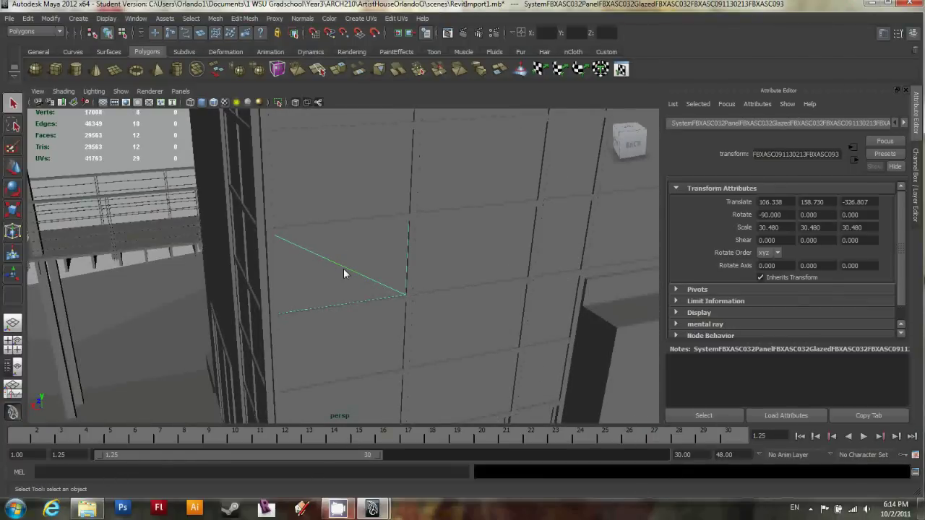
{"action": "left_click_drag", "start_coordinate": [374, 276], "coordinate": [334, 270], "text": "alt"}
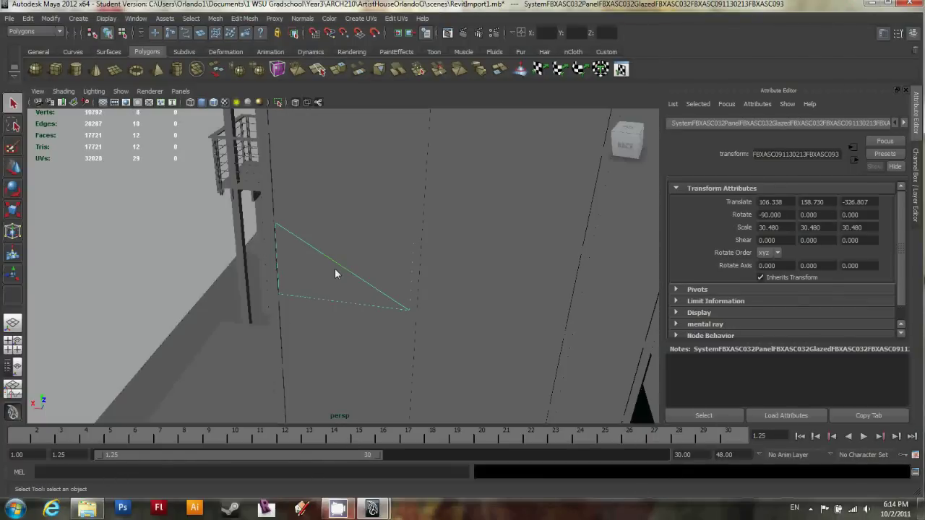
{"action": "scroll", "coordinate": [335, 268], "scroll_direction": "up", "scroll_amount": 3}
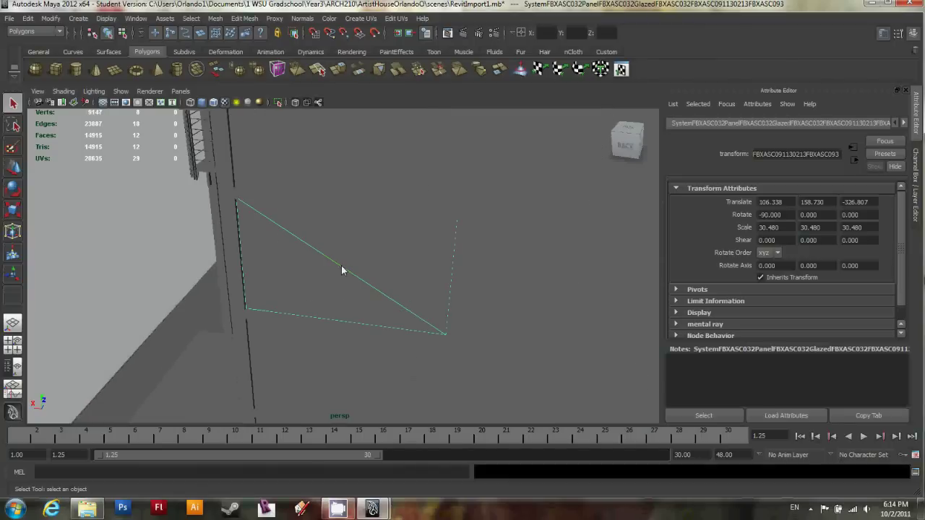
{"action": "left_click_drag", "start_coordinate": [349, 261], "coordinate": [388, 250], "text": "alt"}
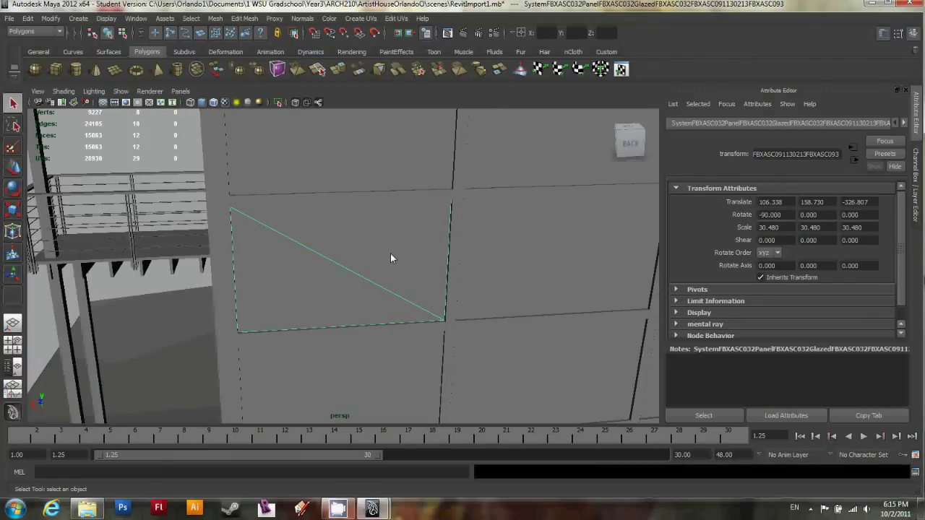
{"action": "scroll", "coordinate": [390, 260], "scroll_direction": "down", "scroll_amount": 2}
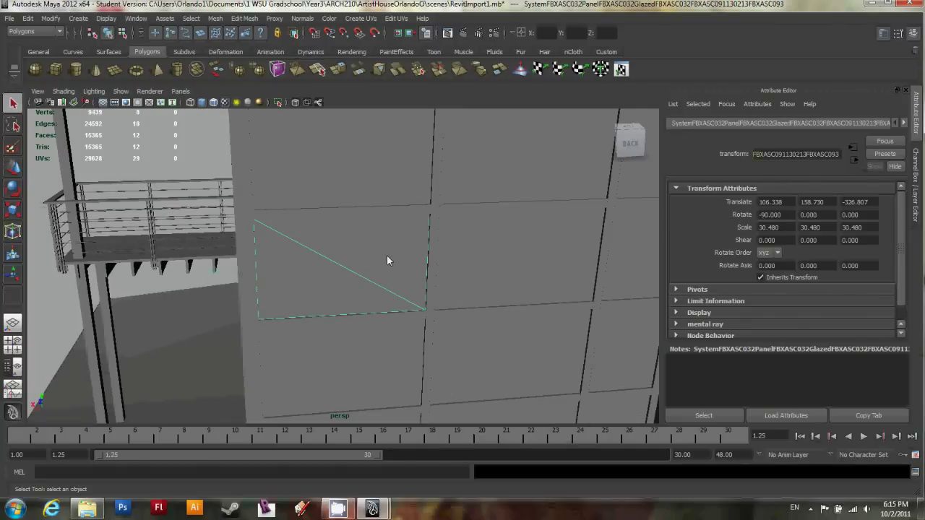
{"action": "mouse_move", "coordinate": [385, 254]}
{"action": "left_mouse_down", "text": "alt"}
{"action": "mouse_move", "coordinate": [358, 264]}
{"action": "mouse_move", "coordinate": [387, 262]}
{"action": "mouse_move", "coordinate": [381, 255]}
{"action": "left_mouse_up", "text": "alt"}
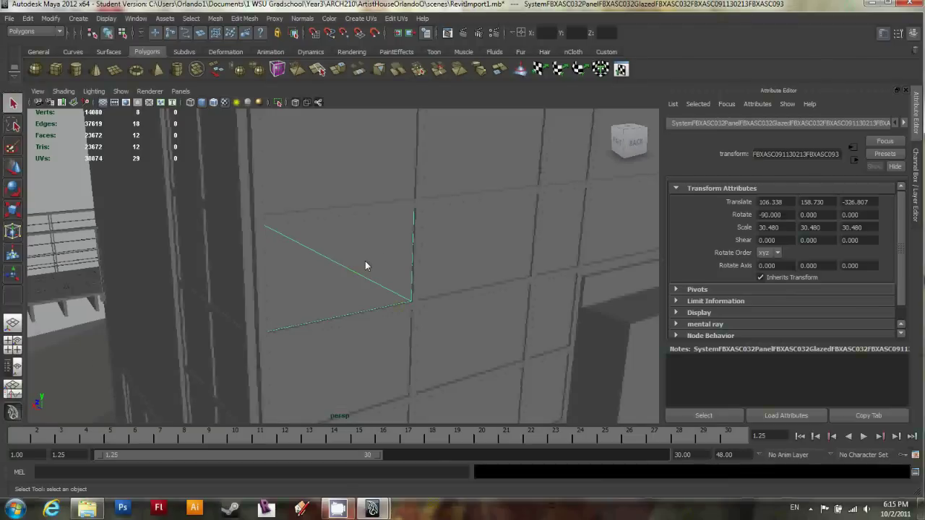
{"action": "mouse_move", "coordinate": [357, 241]}
{"action": "left_mouse_down", "text": "alt"}
{"action": "mouse_move", "coordinate": [335, 264]}
{"action": "mouse_move", "coordinate": [359, 257]}
{"action": "left_mouse_up", "text": "alt"}
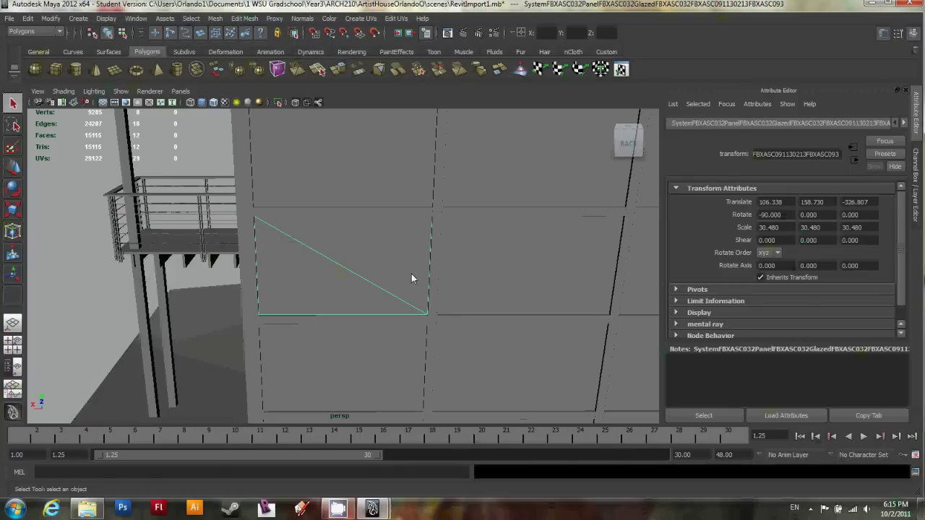
{"action": "scroll", "coordinate": [417, 273], "scroll_direction": "up", "scroll_amount": 4}
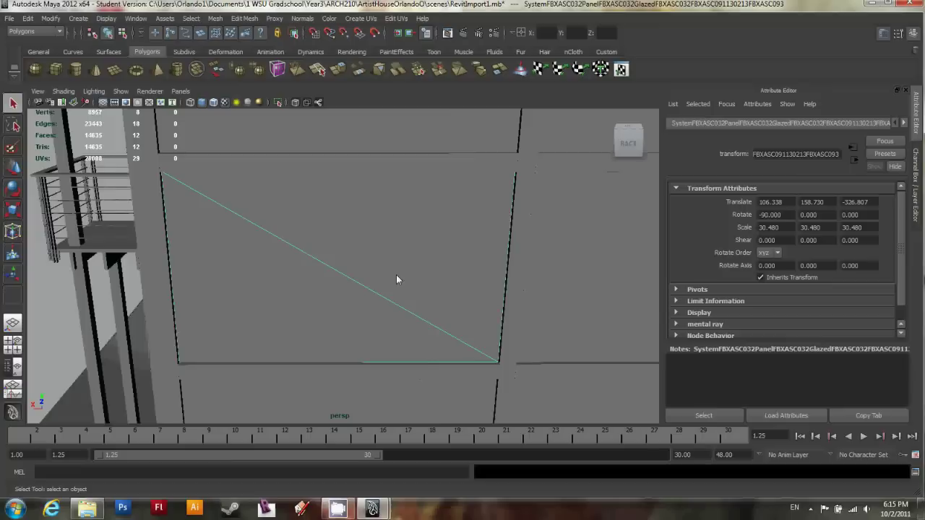
{"action": "middle_click_drag", "start_coordinate": [360, 261], "coordinate": [320, 277], "text": "alt"}
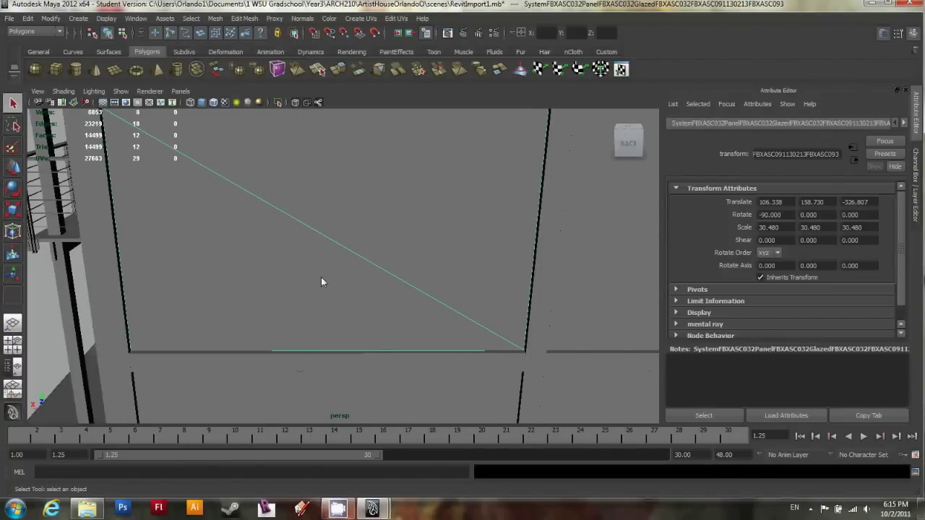
{"action": "scroll", "coordinate": [329, 259], "scroll_direction": "down", "scroll_amount": 4}
{"action": "middle_click_drag", "start_coordinate": [373, 255], "coordinate": [265, 325], "text": "alt"}
{"action": "scroll", "coordinate": [258, 321], "scroll_direction": "down", "scroll_amount": 3}
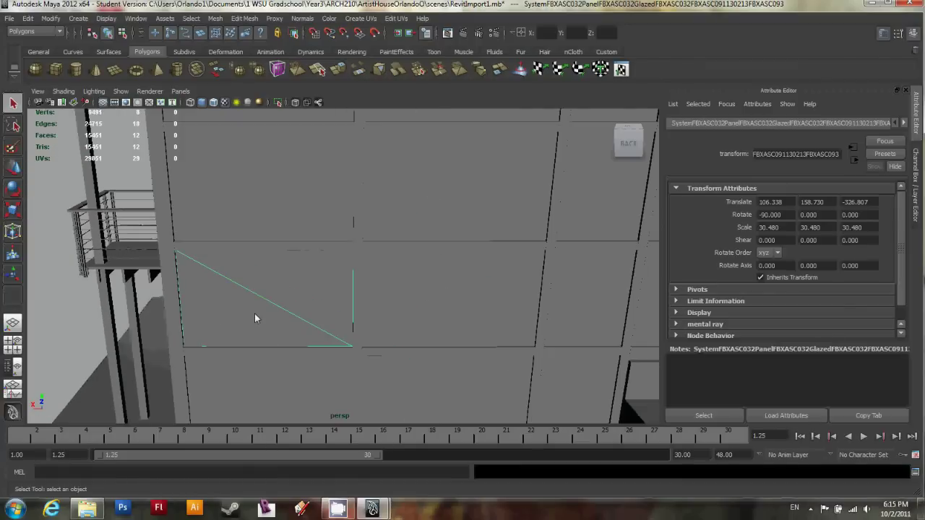
Switch the selected glazed panel to Face component mode.
{"action": "left_click_drag", "start_coordinate": [254, 318], "coordinate": [201, 318], "text": "alt"}
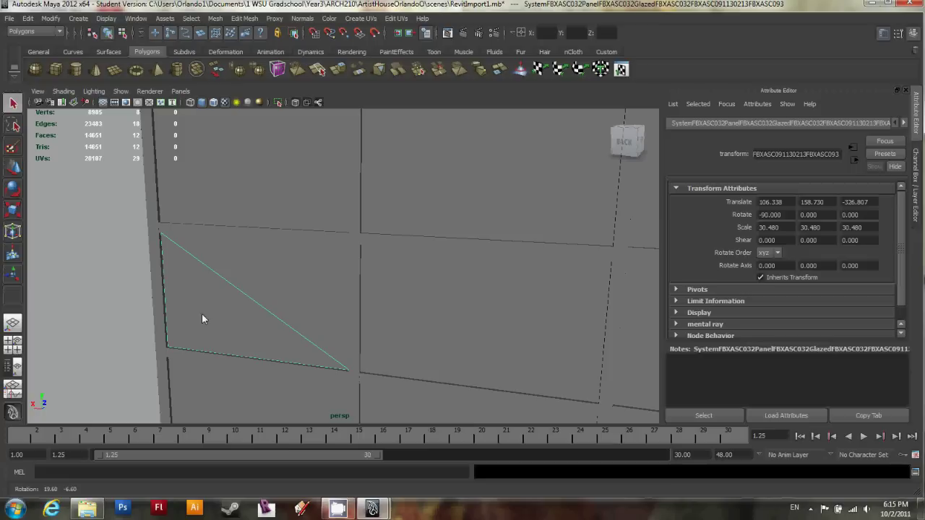
{"action": "right_click", "coordinate": [230, 271]}
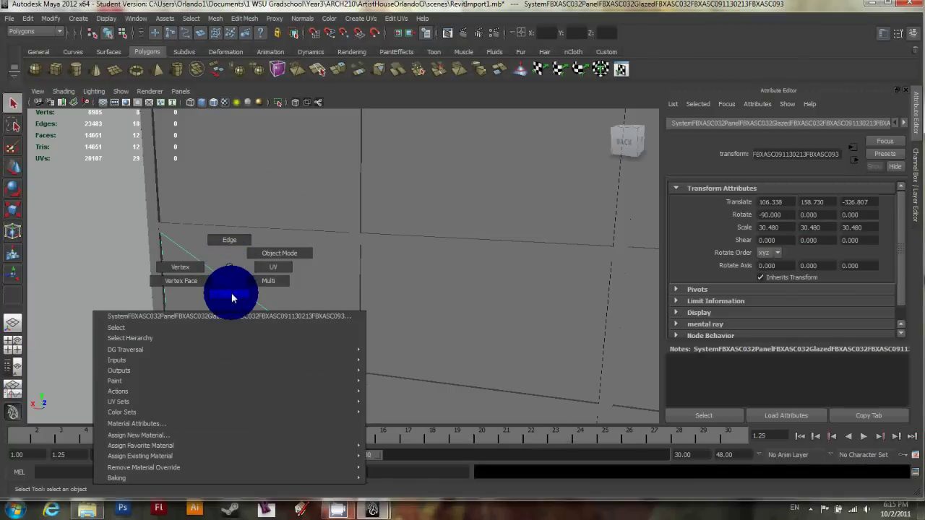
{"action": "right_click_drag", "start_coordinate": [232, 293], "coordinate": [231, 293]}
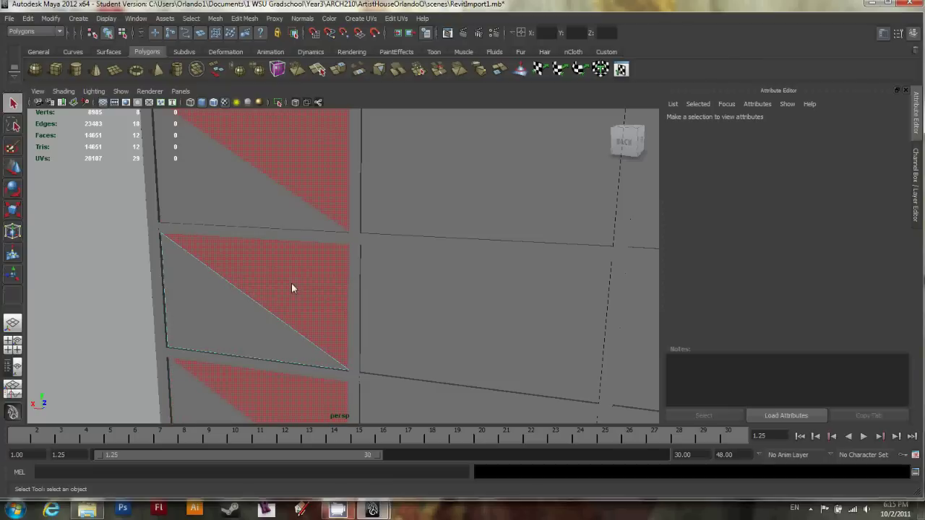
Try to pull the glazed panel's lower triangular face outward from the curtain wall with the Move tool, and undo the move.
{"action": "left_click", "coordinate": [271, 341]}
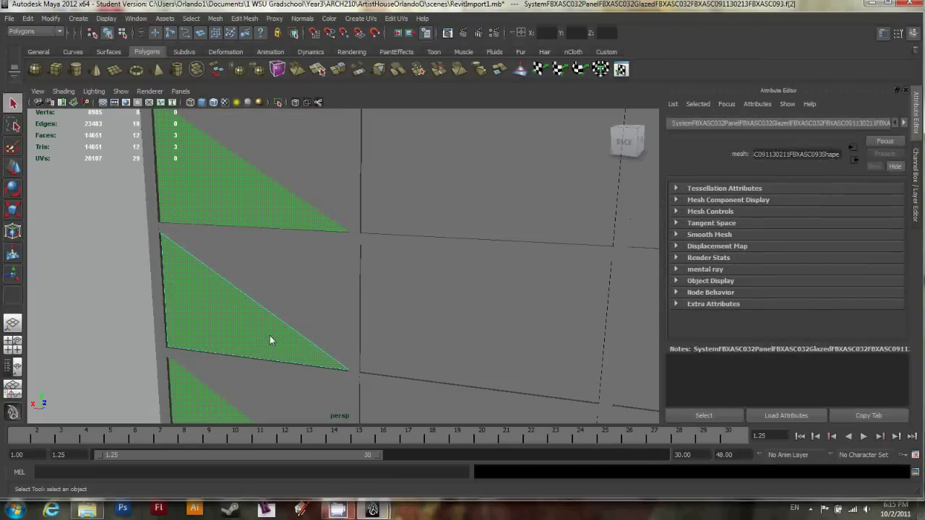
{"action": "left_click", "coordinate": [68, 166]}
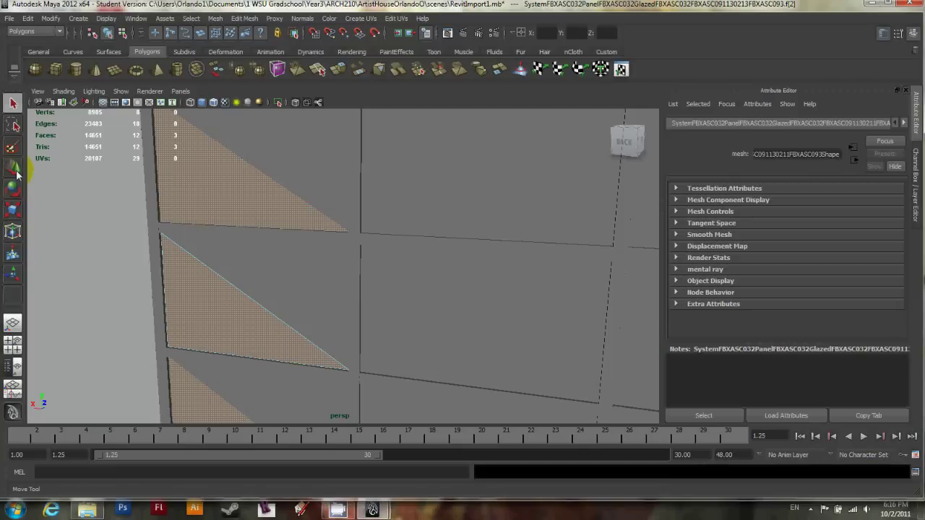
{"action": "left_click", "coordinate": [193, 287]}
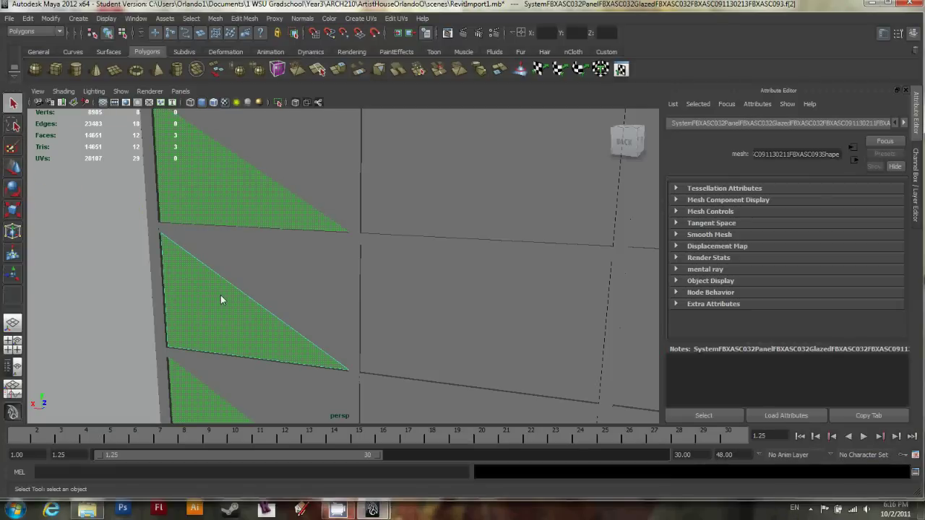
{"action": "key", "text": "w"}
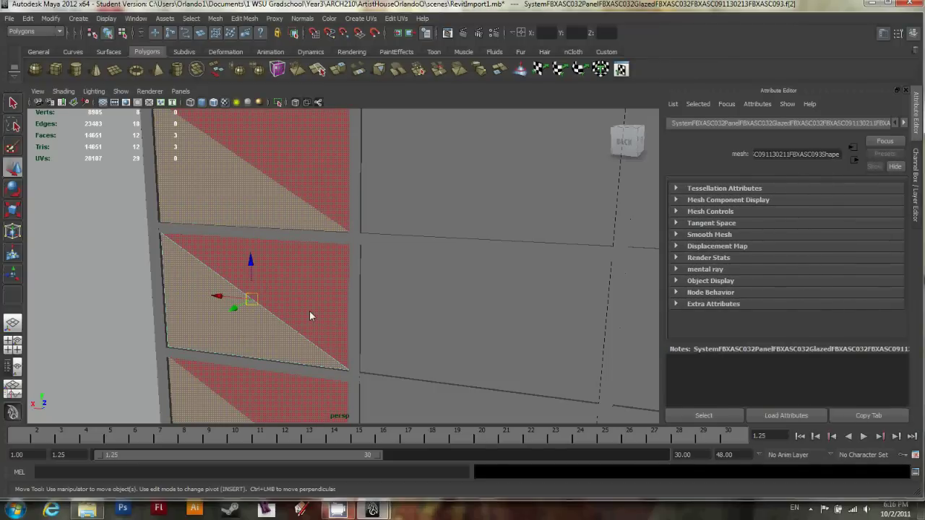
{"action": "left_click_drag", "start_coordinate": [354, 338], "coordinate": [255, 279], "text": "alt"}
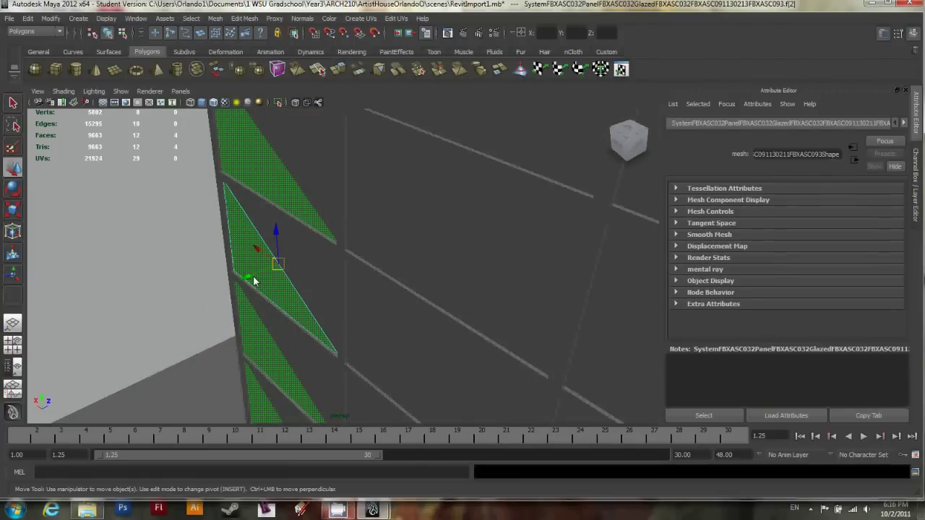
{"action": "left_click", "coordinate": [46, 408]}
{"action": "left_click_drag", "start_coordinate": [248, 280], "coordinate": [206, 287]}
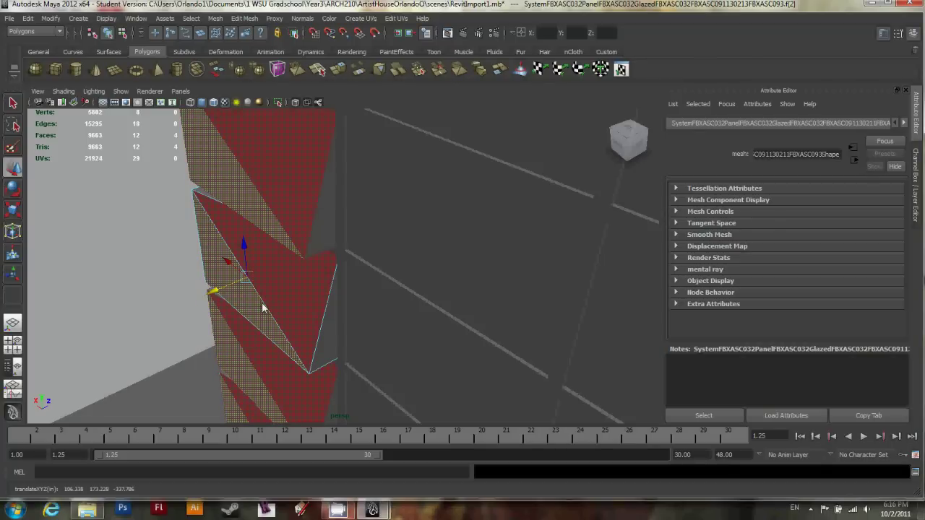
{"action": "left_click_drag", "start_coordinate": [314, 321], "coordinate": [217, 290], "text": "alt"}
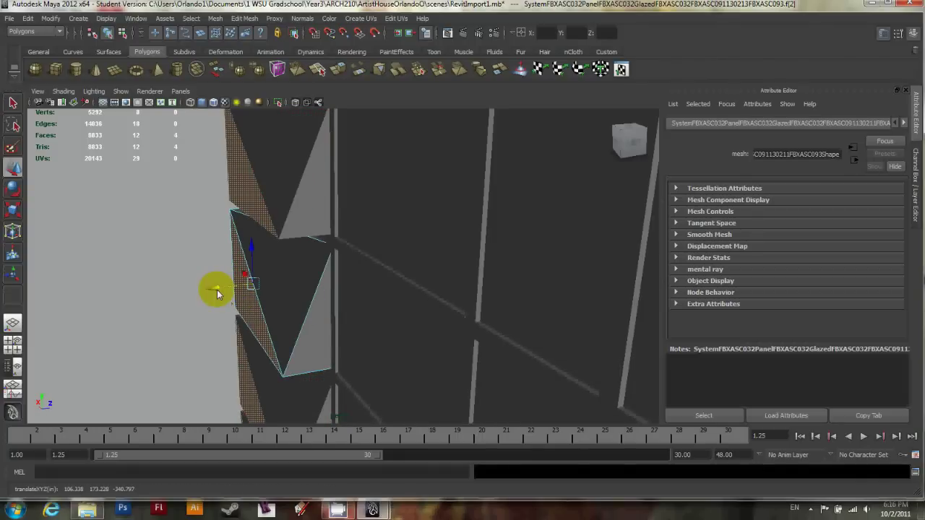
{"action": "key", "text": "ctrl+z"}
{"action": "key", "text": "ctrl+z"}
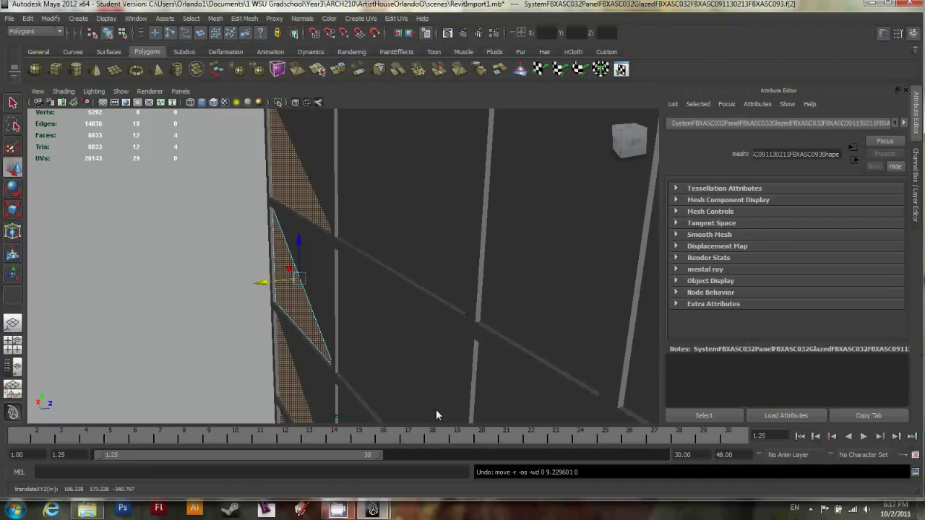
Switch the glazed panel to Vertex component mode.
{"action": "left_click", "coordinate": [308, 325]}
{"action": "right_click", "coordinate": [296, 299]}
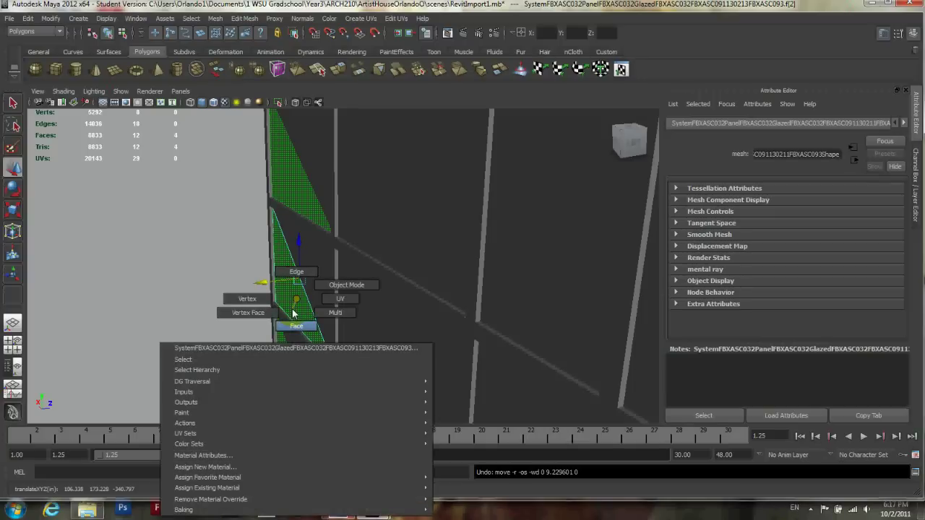
{"action": "left_click", "coordinate": [255, 299]}
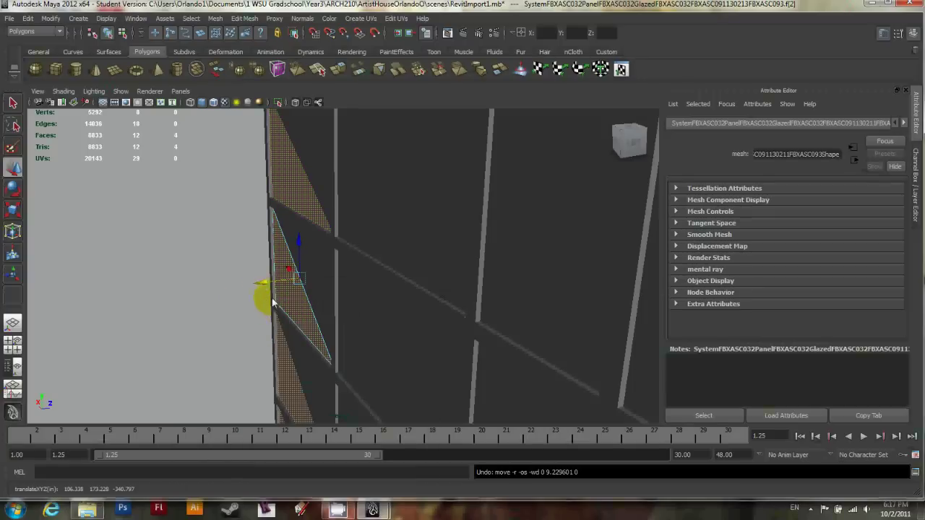
{"action": "left_click_drag", "start_coordinate": [278, 308], "coordinate": [286, 142], "text": "alt"}
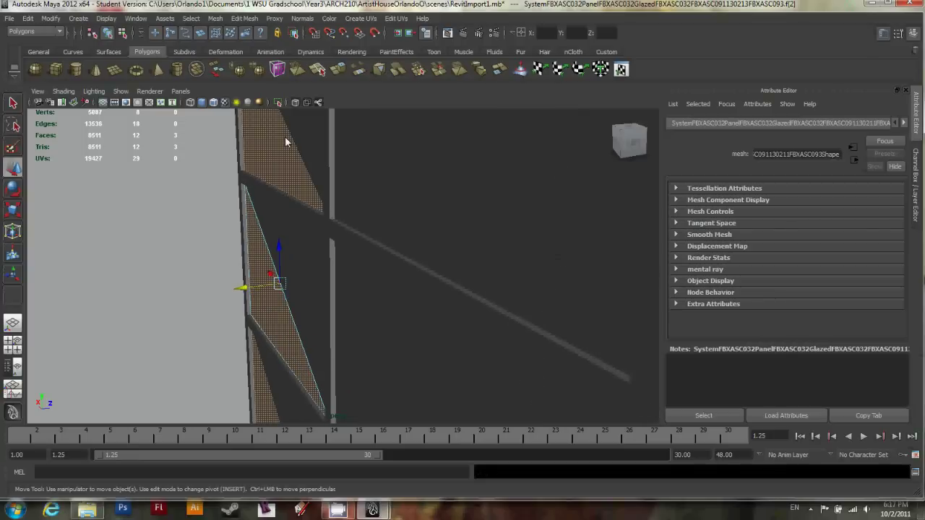
Select the panel's lower outer corner vertex using wireframe display, try to pull it outward in shaded display, and undo the move.
{"action": "left_click", "coordinate": [188, 105]}
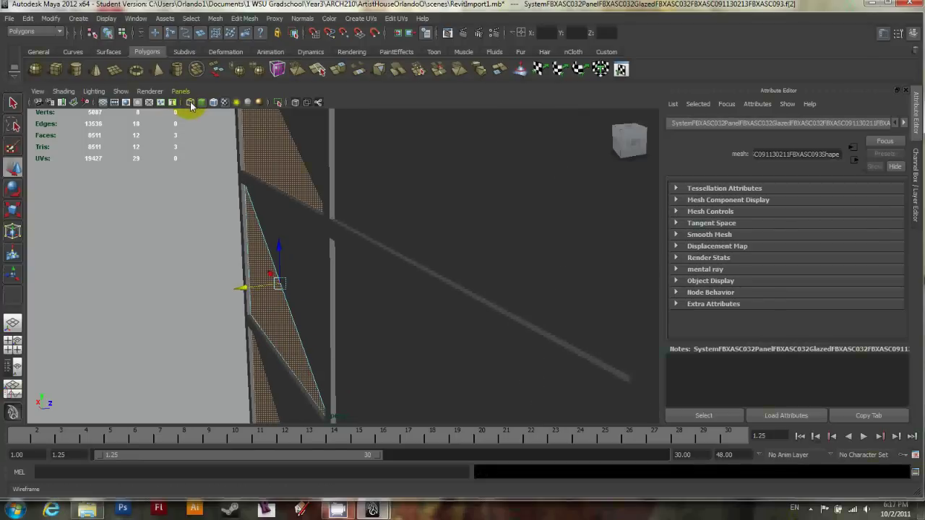
{"action": "right_click_drag", "start_coordinate": [293, 316], "coordinate": [310, 326], "text": "alt"}
{"action": "left_click_drag", "start_coordinate": [310, 326], "coordinate": [231, 326], "text": "alt"}
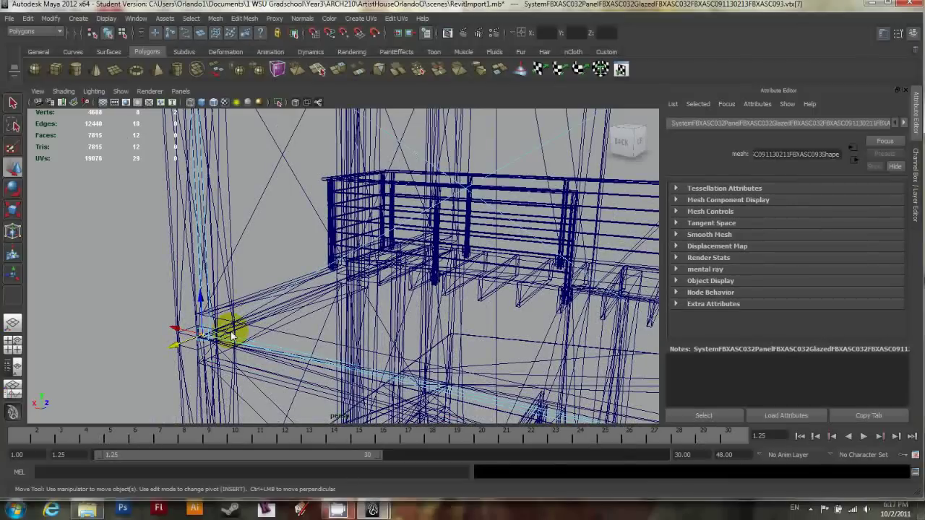
{"action": "left_click", "coordinate": [203, 105]}
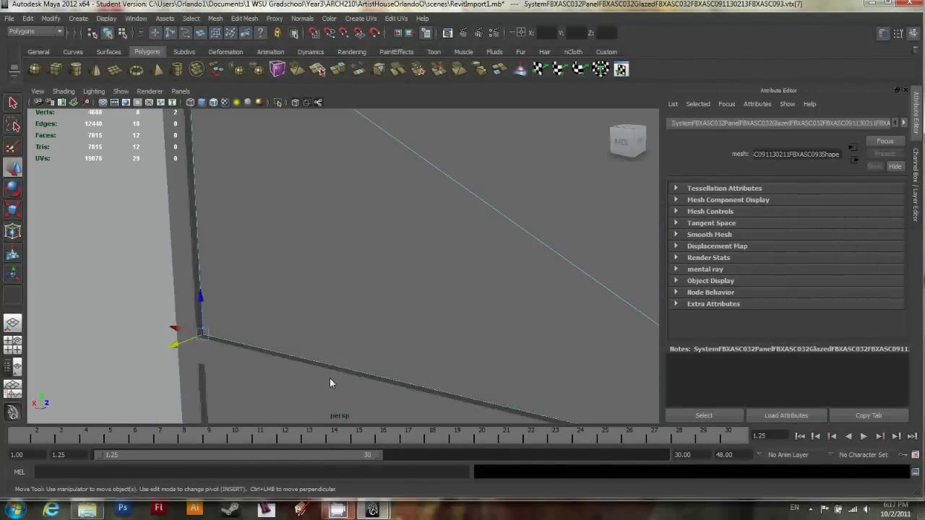
{"action": "left_click", "coordinate": [209, 330]}
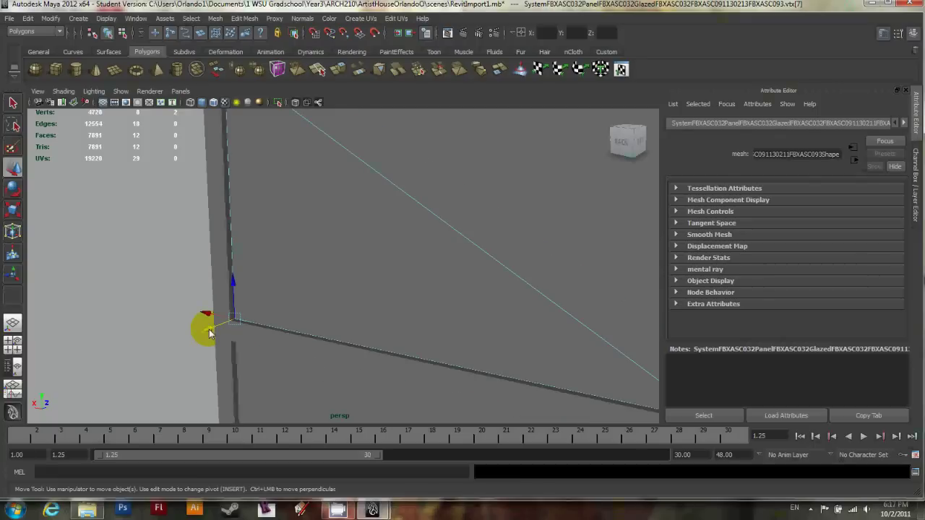
{"action": "left_click_drag", "start_coordinate": [209, 332], "coordinate": [327, 323], "text": "alt"}
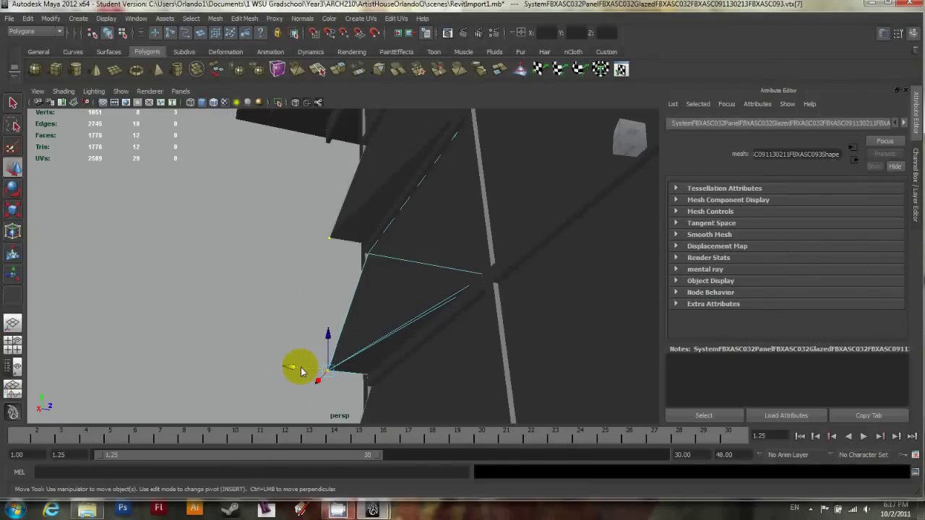
{"action": "mouse_move", "coordinate": [302, 371]}
{"action": "left_mouse_down"}
{"action": "mouse_move", "coordinate": [330, 357]}
{"action": "mouse_move", "coordinate": [299, 354]}
{"action": "mouse_move", "coordinate": [310, 355]}
{"action": "left_mouse_up"}
{"action": "key", "text": "ctrl+z"}
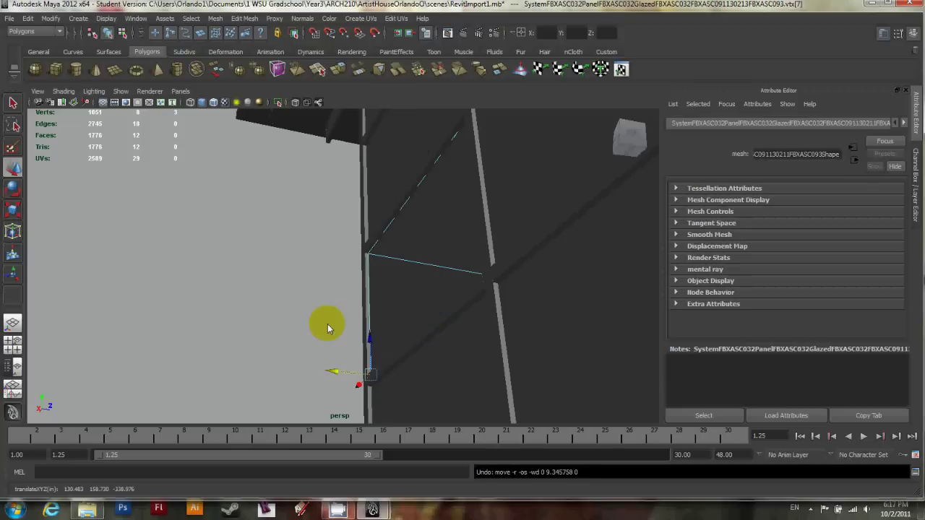
Try to pull the glazed panel's diagonal edge outward from the curtain wall in Edge mode, and undo the move.
{"action": "mouse_move", "coordinate": [327, 324]}
{"action": "left_mouse_down", "text": "alt"}
{"action": "mouse_move", "coordinate": [379, 357]}
{"action": "mouse_move", "coordinate": [336, 319]}
{"action": "mouse_move", "coordinate": [357, 293]}
{"action": "mouse_move", "coordinate": [310, 261]}
{"action": "mouse_move", "coordinate": [379, 327]}
{"action": "mouse_move", "coordinate": [354, 302]}
{"action": "mouse_move", "coordinate": [338, 312]}
{"action": "left_mouse_up", "text": "alt"}
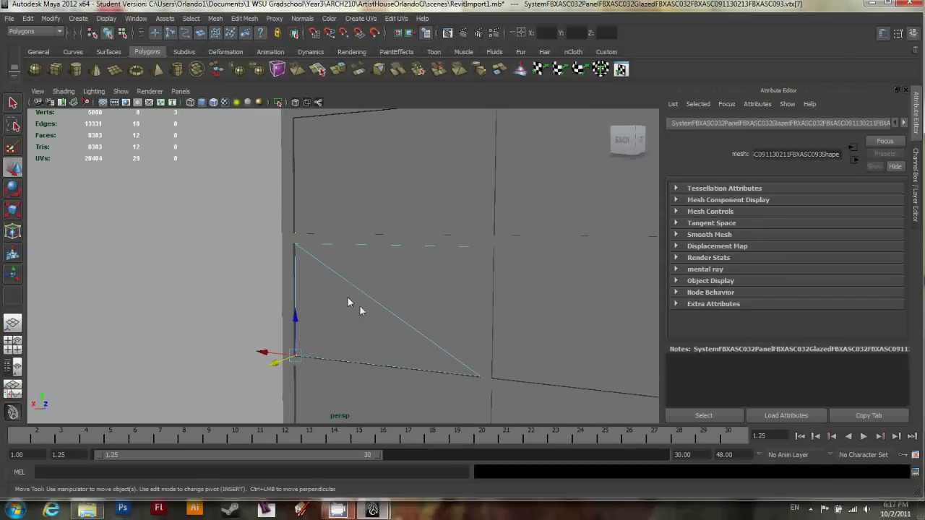
{"action": "right_click", "coordinate": [365, 302]}
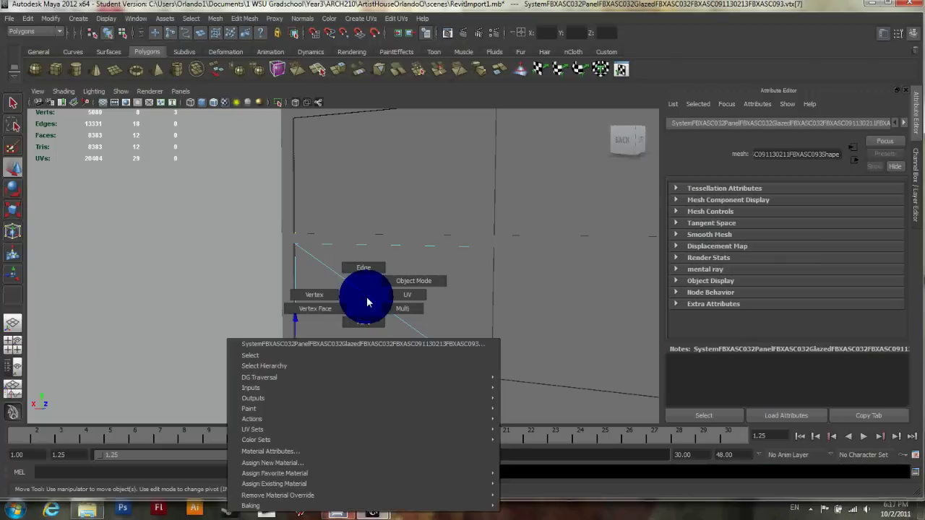
{"action": "left_click", "coordinate": [371, 299]}
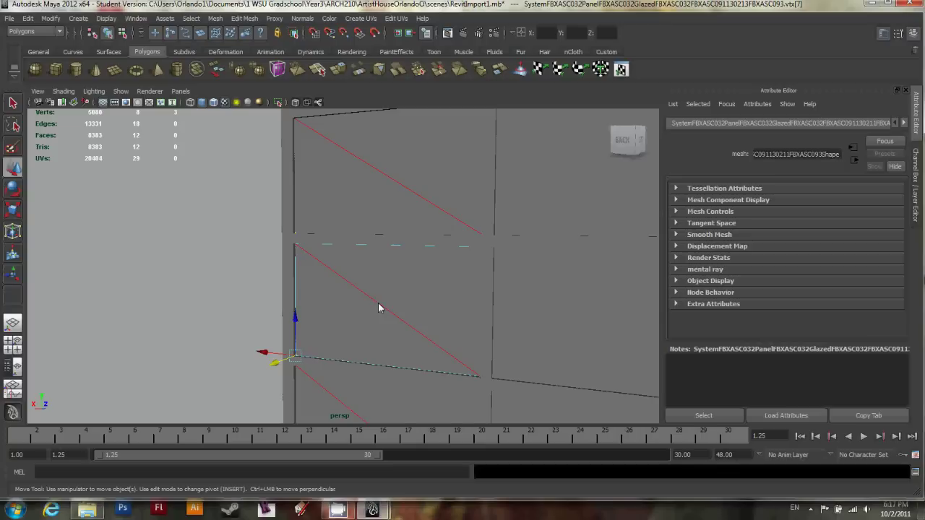
{"action": "left_click", "coordinate": [370, 300]}
{"action": "left_click", "coordinate": [431, 341]}
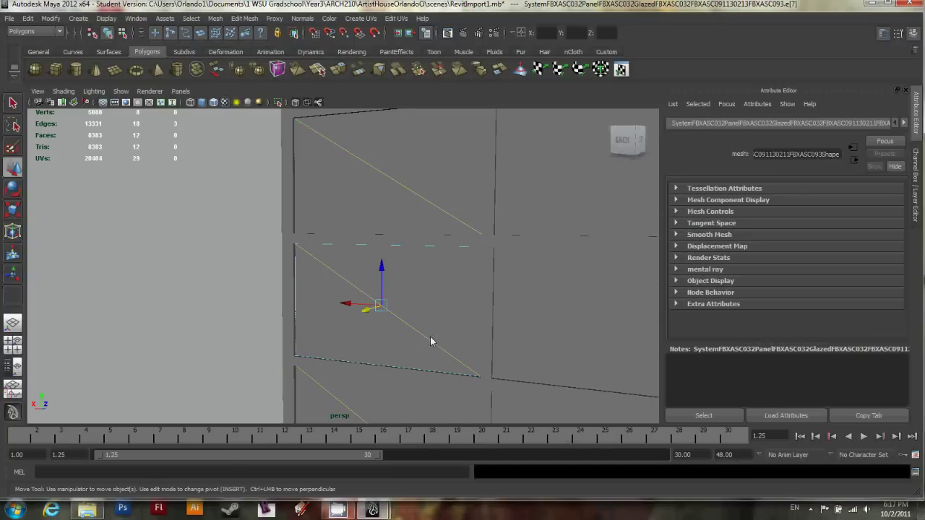
{"action": "left_click_drag", "start_coordinate": [430, 340], "coordinate": [355, 332], "text": "alt"}
{"action": "middle_click_drag", "start_coordinate": [356, 332], "coordinate": [323, 321]}
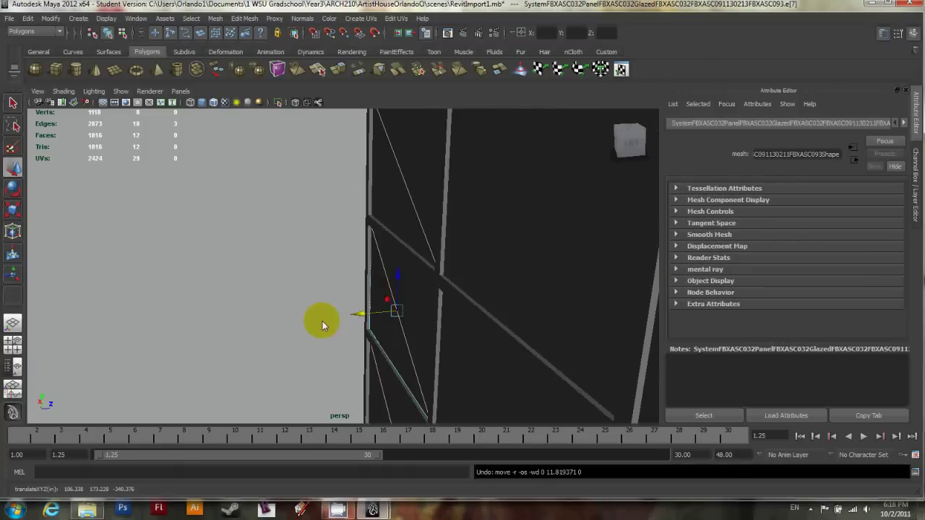
{"action": "left_click_drag", "start_coordinate": [322, 321], "coordinate": [359, 310], "text": "alt"}
Return to Object Mode and select the metal panel roof above the curtain wall.
{"action": "left_click_drag", "start_coordinate": [386, 246], "coordinate": [312, 228], "text": "alt"}
{"action": "right_click", "coordinate": [315, 218]}
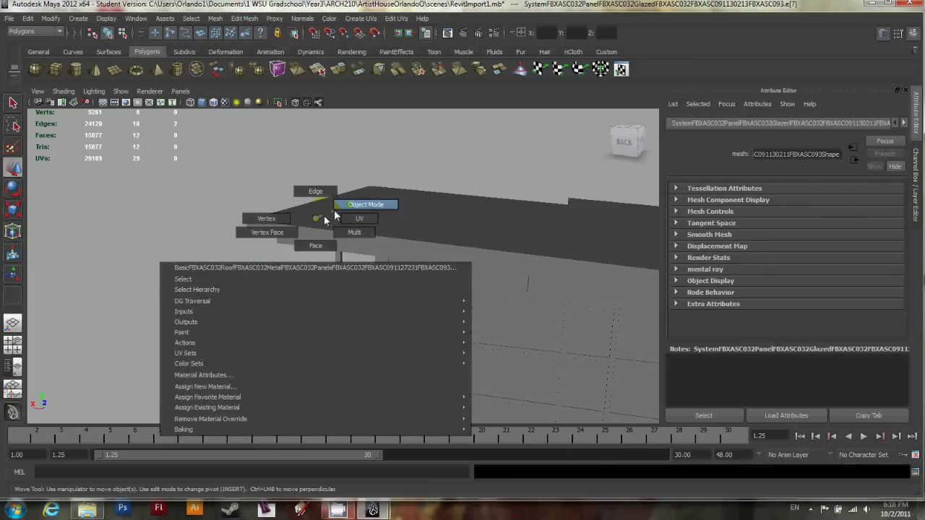
{"action": "left_click", "coordinate": [344, 208]}
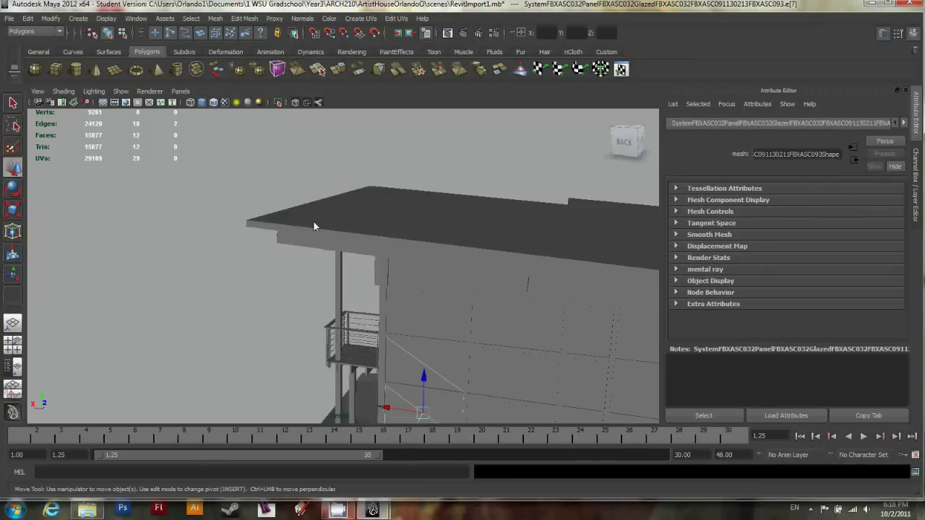
{"action": "left_click", "coordinate": [312, 220]}
Select the upper vertex at the roof's near corner in Vertex mode, try to raise it vertically, and undo the move.
{"action": "left_click_drag", "start_coordinate": [313, 220], "coordinate": [221, 250], "text": "alt"}
{"action": "right_click_drag", "start_coordinate": [196, 241], "coordinate": [167, 241]}
{"action": "left_click_drag", "start_coordinate": [182, 243], "coordinate": [239, 282]}
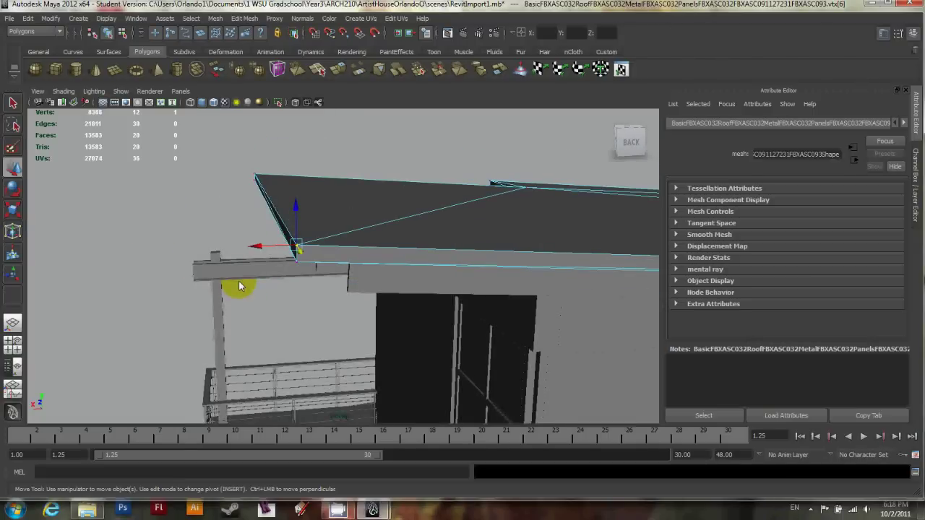
{"action": "key", "text": "f"}
{"action": "left_click_drag", "start_coordinate": [248, 270], "coordinate": [344, 260], "text": "alt"}
{"action": "middle_click_drag", "start_coordinate": [344, 260], "coordinate": [344, 214]}
{"action": "left_click_drag", "start_coordinate": [343, 215], "coordinate": [276, 267], "text": "alt"}
{"action": "key", "text": "ctrl+z"}
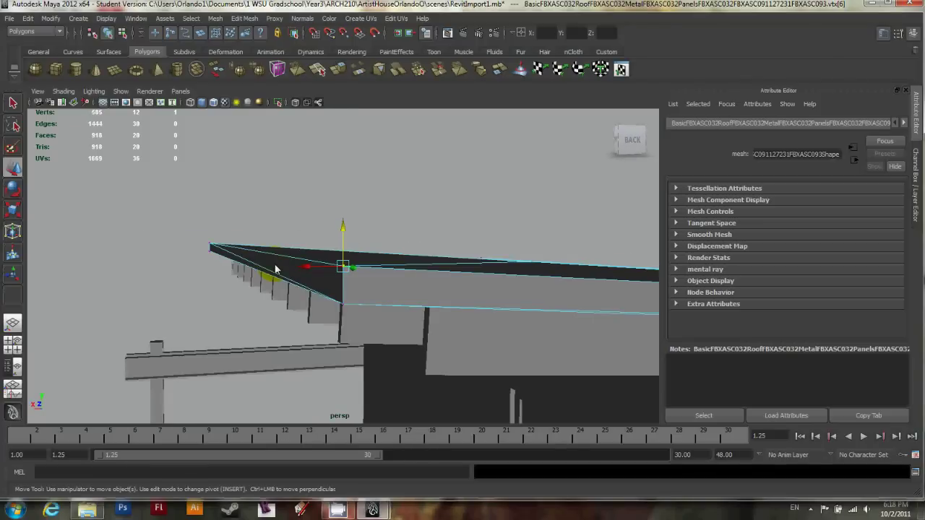
Select both triangular faces on the roof's end above the balcony in Face mode.
{"action": "right_click_drag", "start_coordinate": [275, 269], "coordinate": [281, 289]}
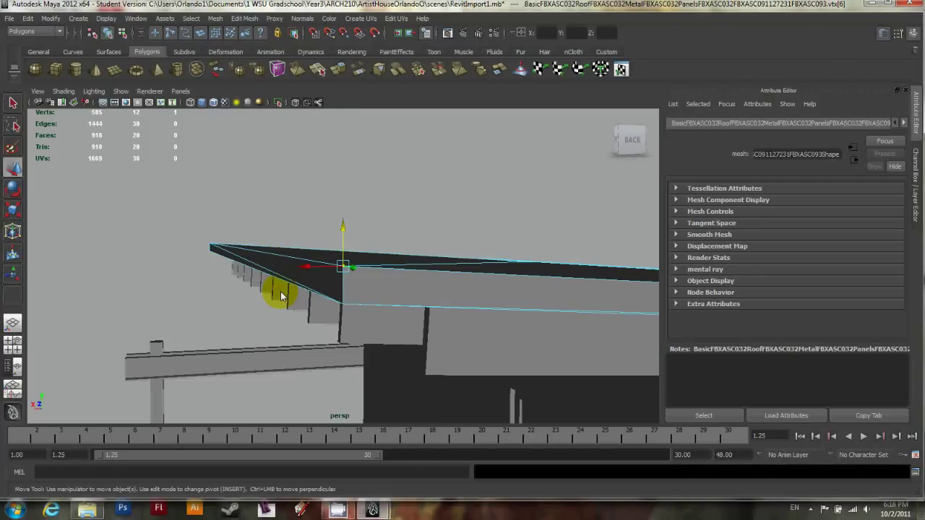
{"action": "left_click", "coordinate": [245, 268]}
{"action": "left_click", "coordinate": [217, 252]}
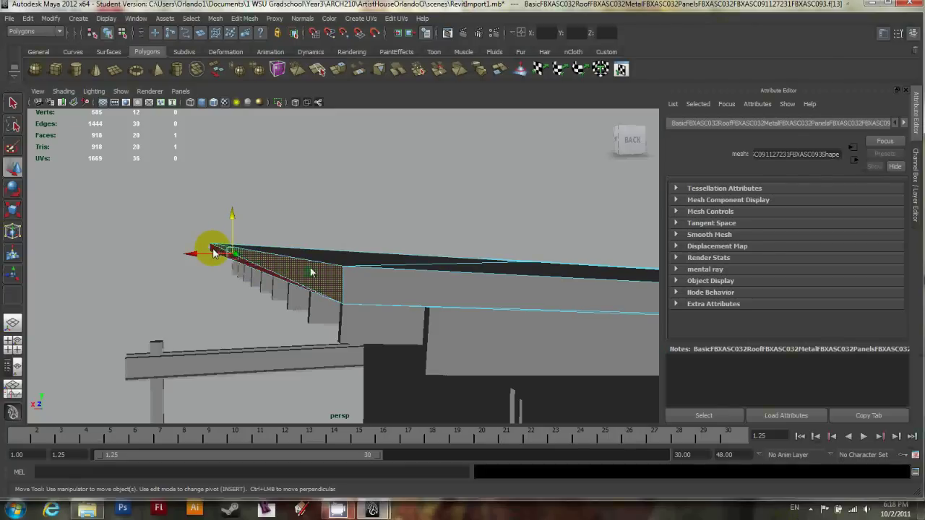
{"action": "left_click", "coordinate": [214, 252], "text": "shift"}
Show the front orthographic view at full size and frame the roof's selected end faces up close.
{"action": "left_click_drag", "start_coordinate": [327, 284], "coordinate": [231, 276], "text": "alt"}
{"action": "key", "text": "space"}
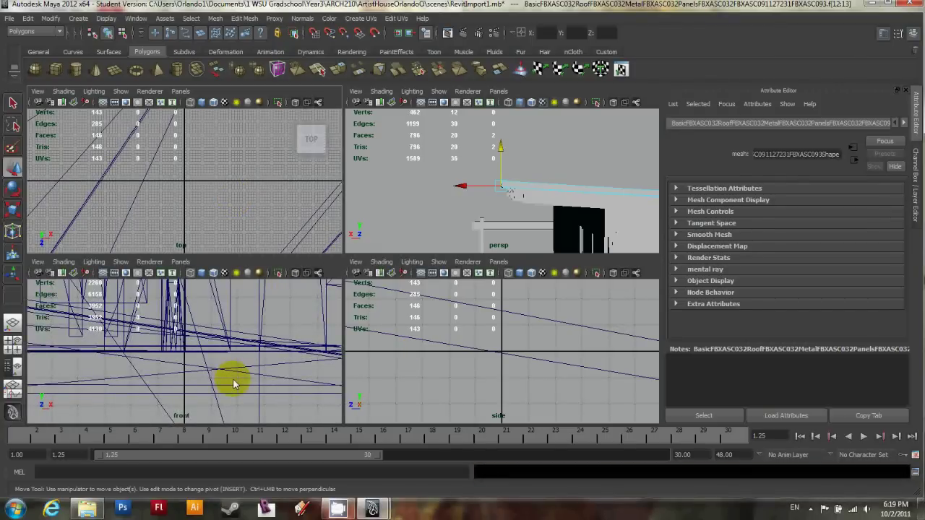
{"action": "scroll", "coordinate": [231, 375], "scroll_direction": "down", "scroll_amount": 10}
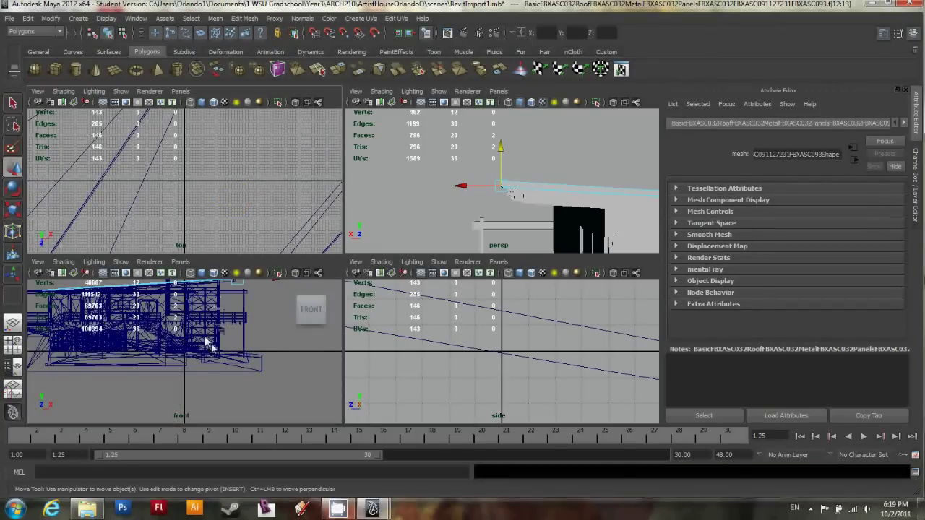
{"action": "key", "text": "space"}
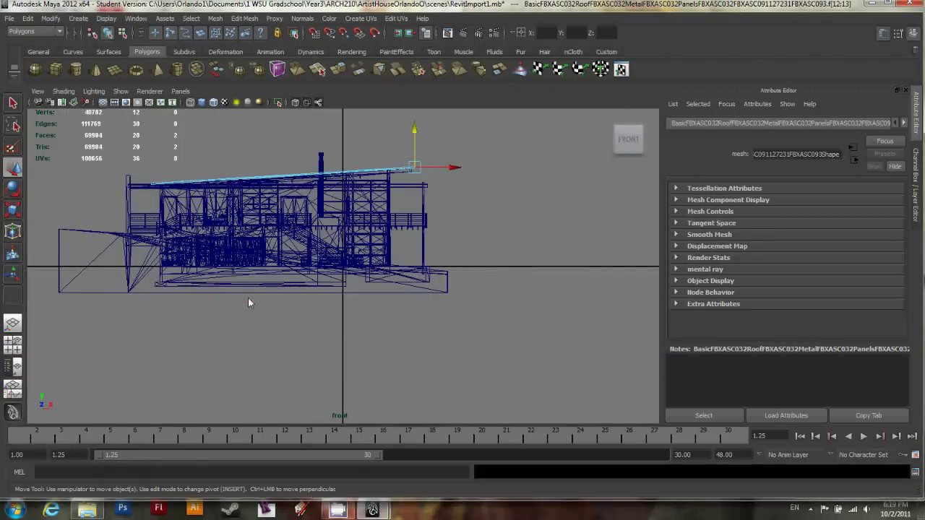
{"action": "scroll", "coordinate": [401, 166], "scroll_direction": "up", "scroll_amount": 3}
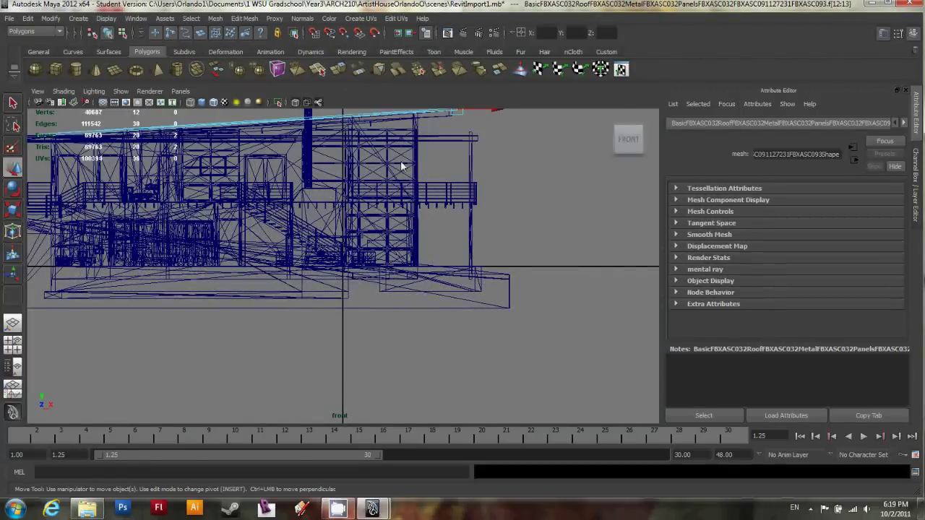
{"action": "middle_click_drag", "start_coordinate": [401, 160], "coordinate": [387, 316], "text": "alt"}
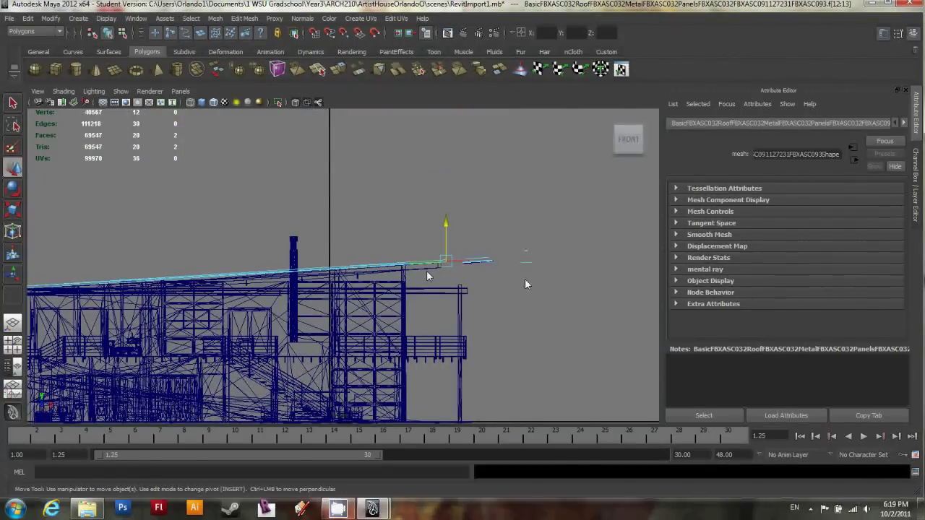
{"action": "scroll", "coordinate": [542, 278], "scroll_direction": "up", "scroll_amount": 5}
{"action": "middle_click_drag", "start_coordinate": [554, 275], "coordinate": [420, 271], "text": "alt"}
{"action": "right_click_drag", "start_coordinate": [420, 271], "coordinate": [448, 273], "text": "alt"}
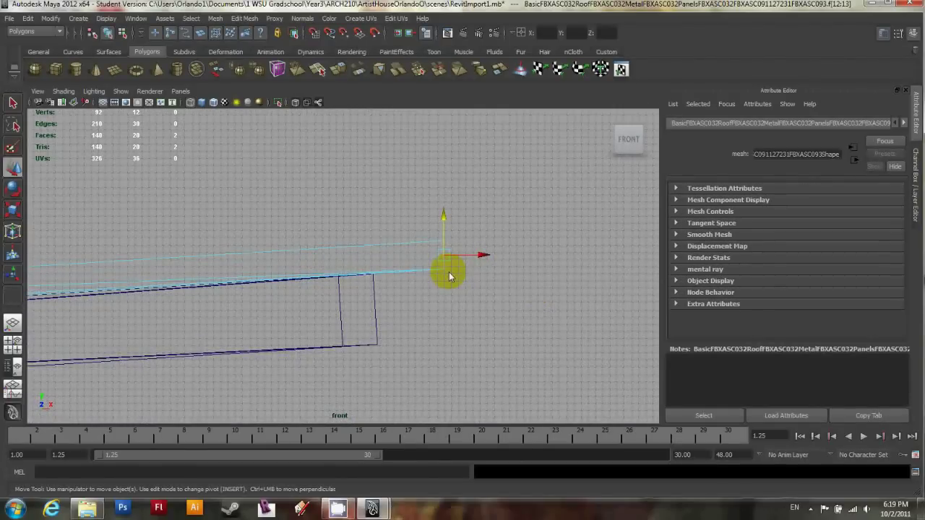
{"action": "left_click", "coordinate": [480, 259]}
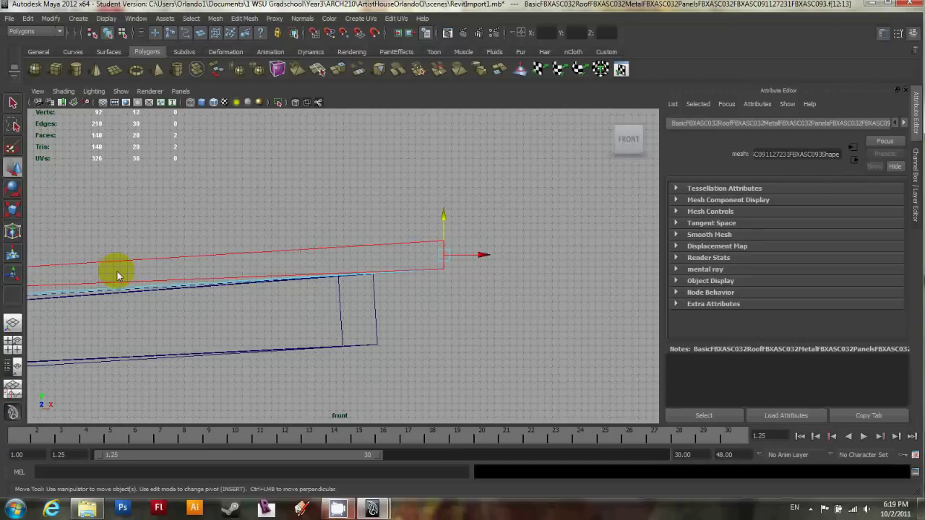
Try the Local, World, Normal and Normals average axes for the Move Tool and set its move axis back to Object.
{"action": "left_click", "coordinate": [276, 237]}
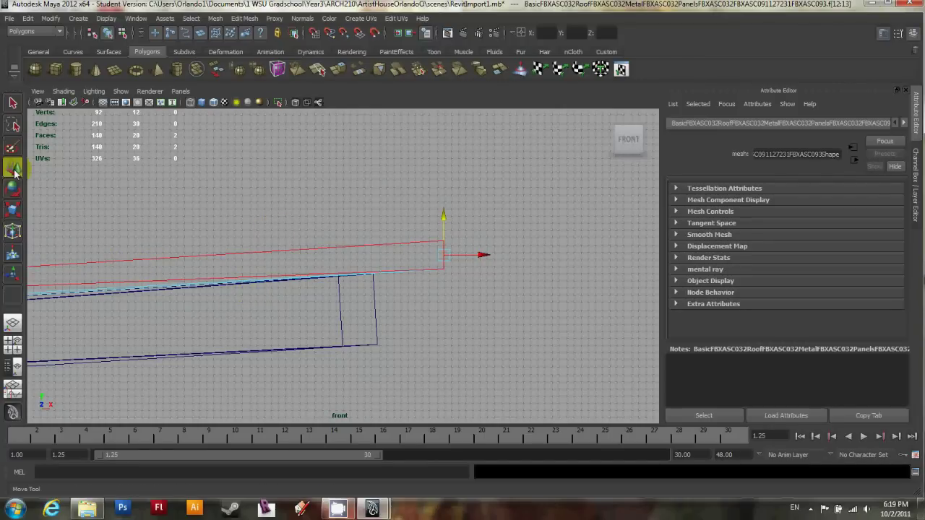
{"action": "double_click", "coordinate": [13, 169]}
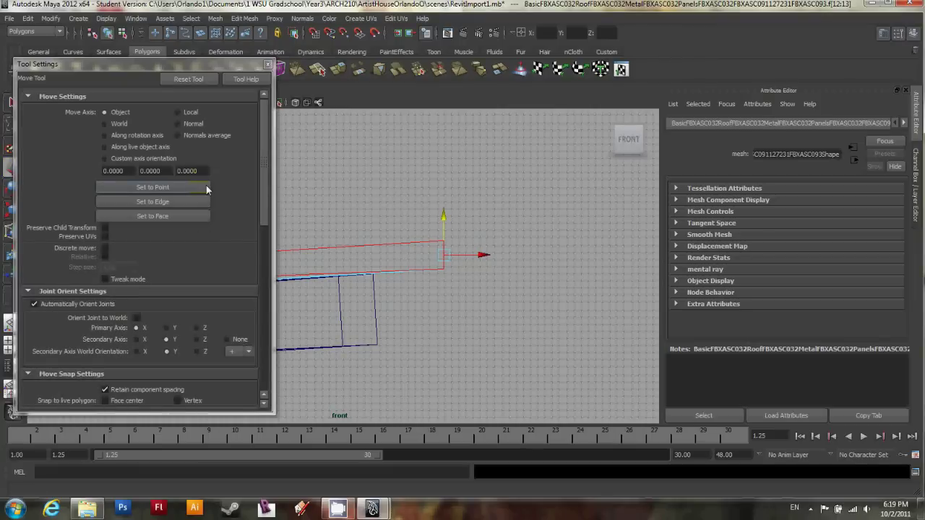
{"action": "left_click", "coordinate": [180, 113]}
{"action": "left_click", "coordinate": [115, 125]}
{"action": "left_click", "coordinate": [190, 125]}
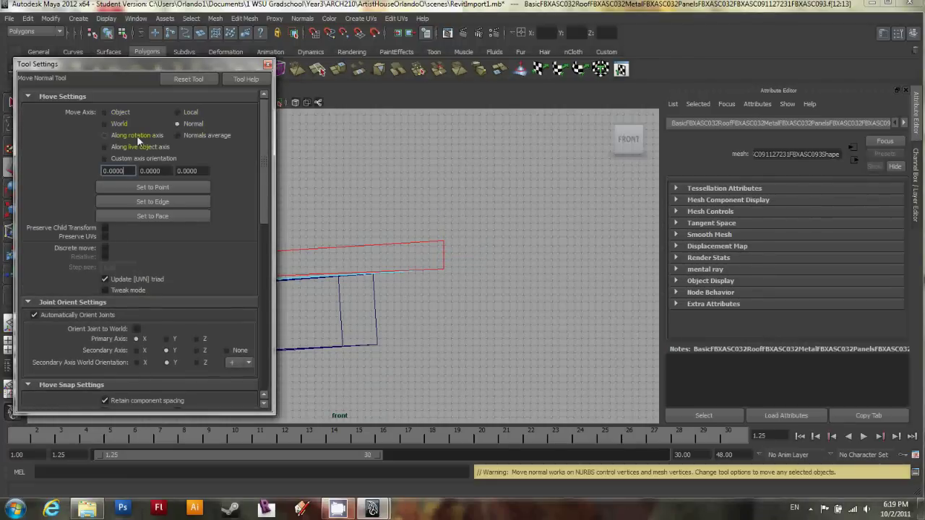
{"action": "left_click", "coordinate": [180, 137]}
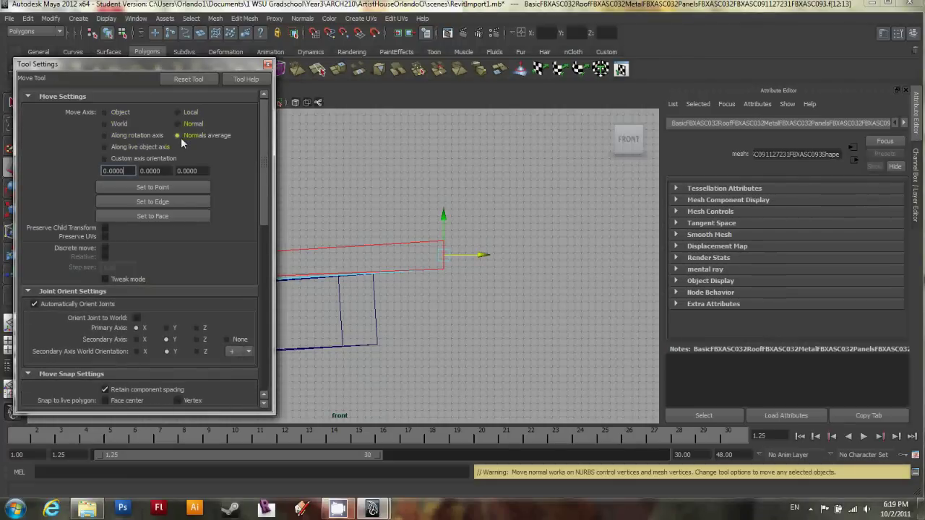
{"action": "left_click", "coordinate": [118, 113]}
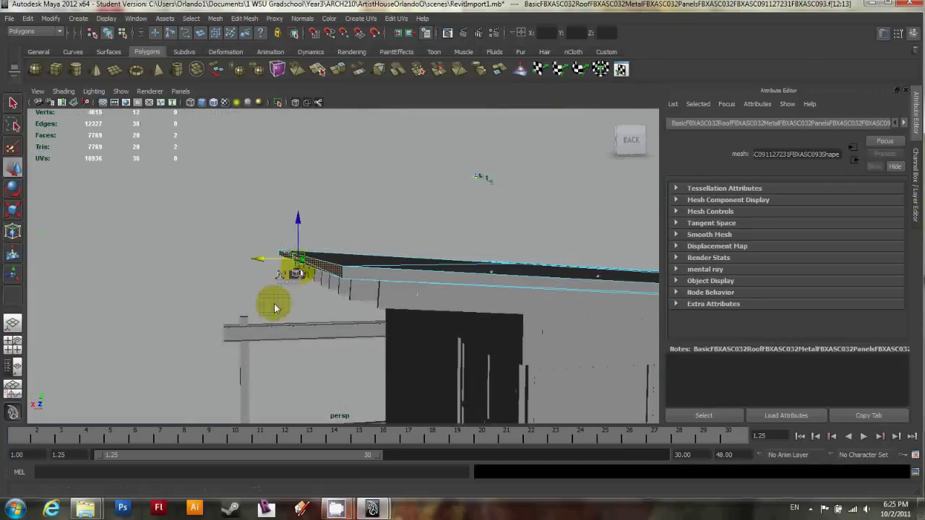
Examine the roof's selected end faces in the perspective and front views, with the rest of the house in view.
{"action": "key", "text": "space"}
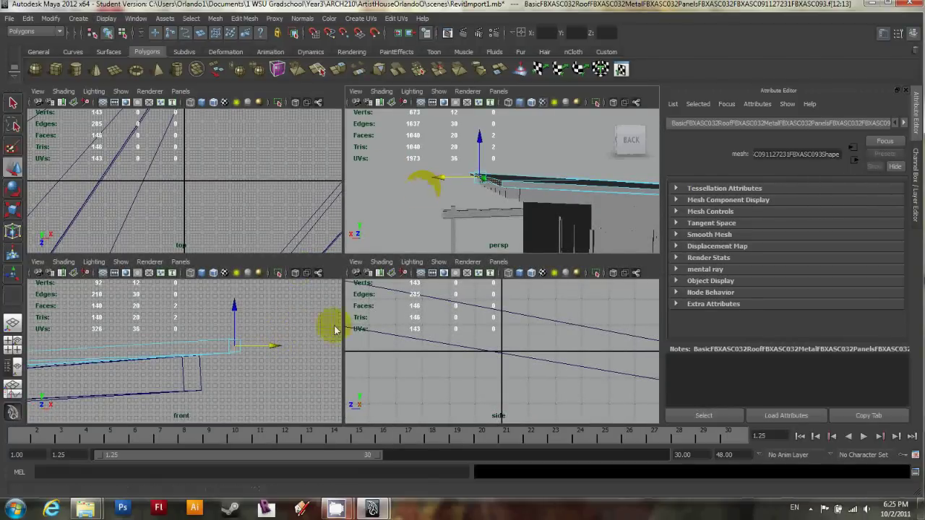
{"action": "key", "text": "space"}
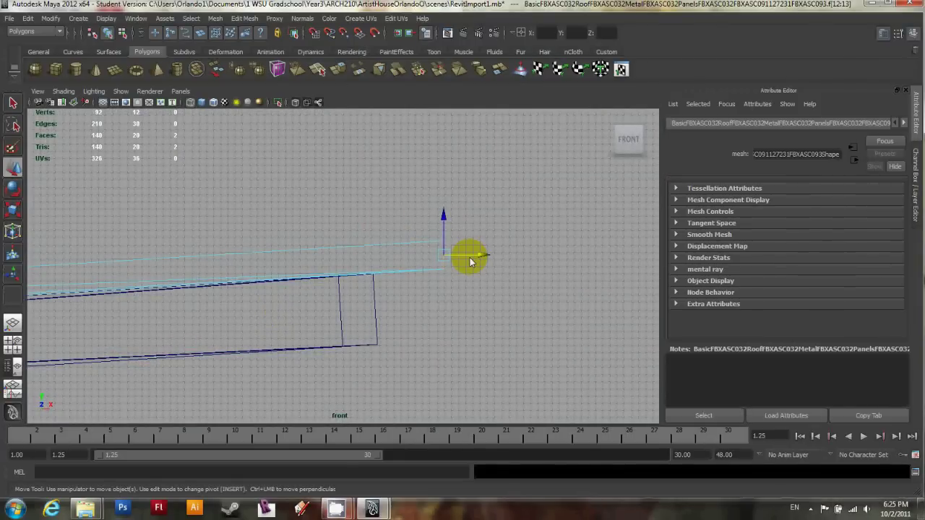
{"action": "right_click_drag", "start_coordinate": [470, 256], "coordinate": [264, 327], "text": "alt"}
{"action": "key", "text": "space"}
{"action": "key", "text": "space"}
{"action": "right_click_drag", "start_coordinate": [473, 232], "coordinate": [461, 259], "text": "alt"}
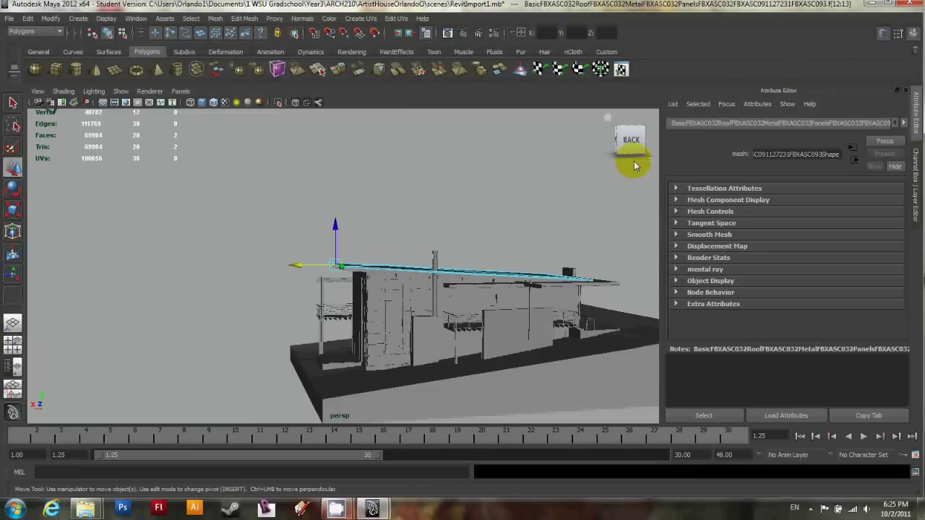
{"action": "key", "text": "space"}
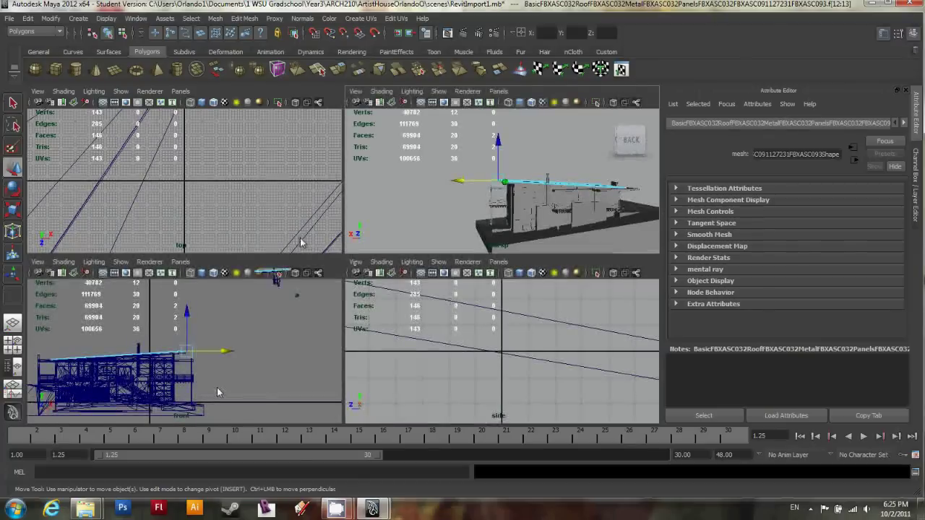
{"action": "key", "text": "space"}
{"action": "scroll", "coordinate": [352, 289], "scroll_direction": "up", "scroll_amount": 5}
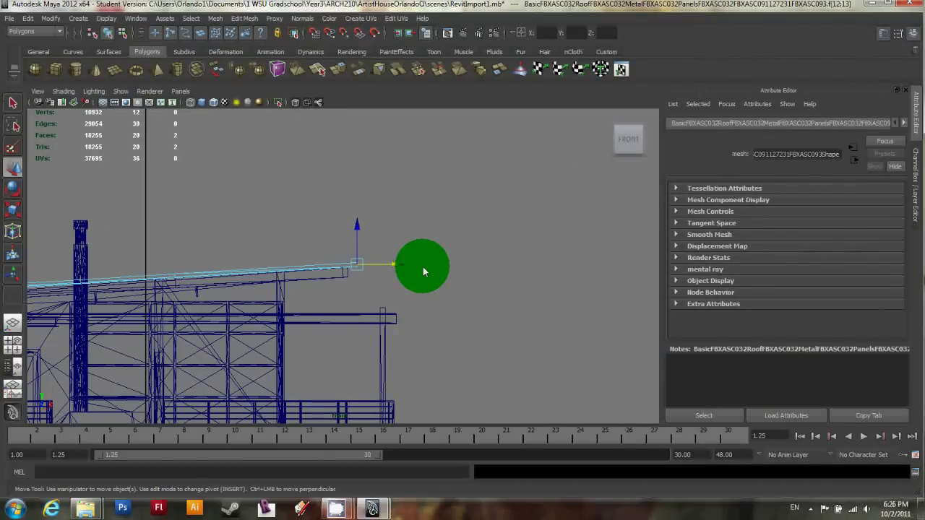
Try to move the roof's end faces horizontally outward and lower them in the front view, and undo both moves.
{"action": "left_click", "coordinate": [425, 263]}
{"action": "key", "text": "ctrl+z"}
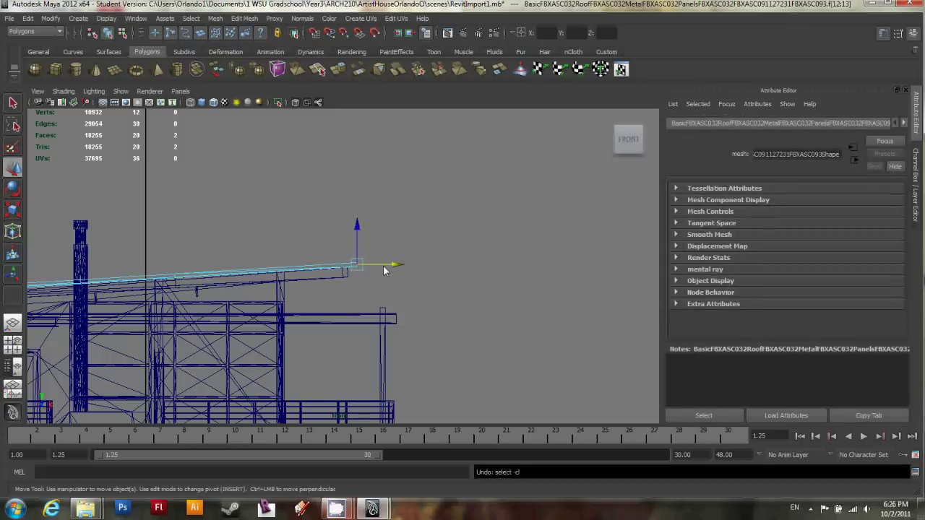
{"action": "left_click_drag", "start_coordinate": [383, 265], "coordinate": [539, 265]}
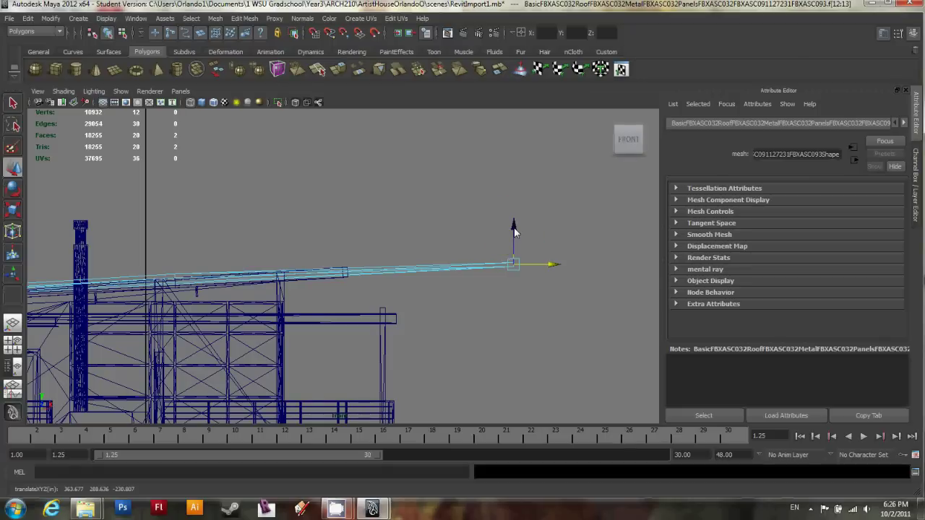
{"action": "left_click_drag", "start_coordinate": [513, 229], "coordinate": [516, 250]}
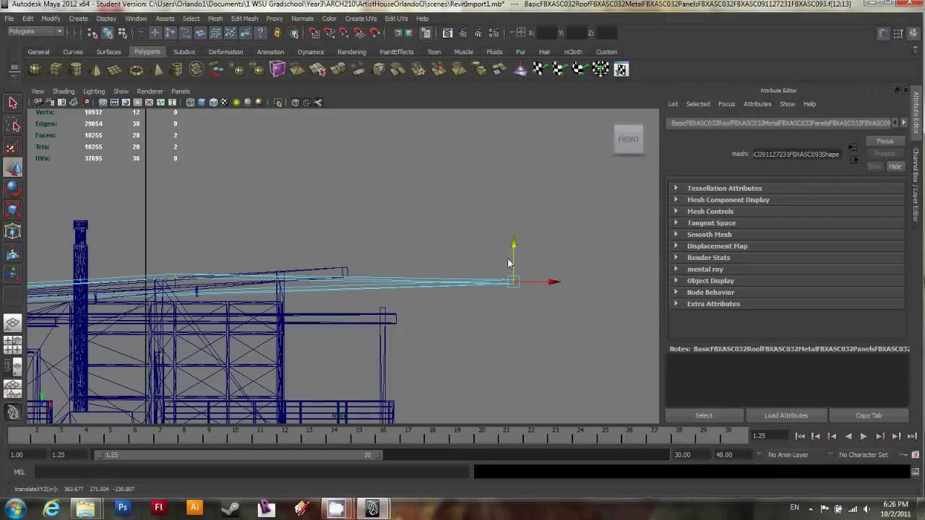
{"action": "key", "text": "ctrl+z"}
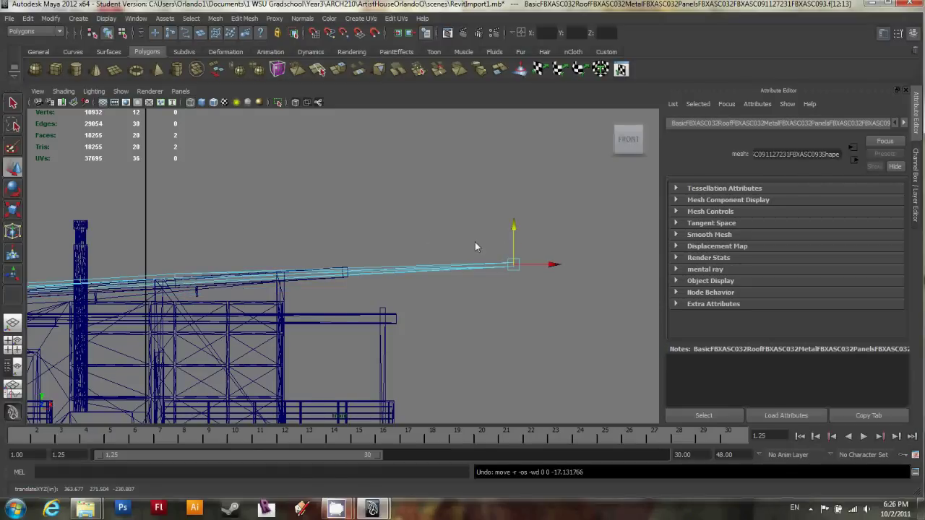
{"action": "key", "text": "ctrl+z"}
Apply Extrude to the two selected faces on the roof's end in the perspective view.
{"action": "right_click_drag", "start_coordinate": [310, 258], "coordinate": [398, 262], "text": "alt"}
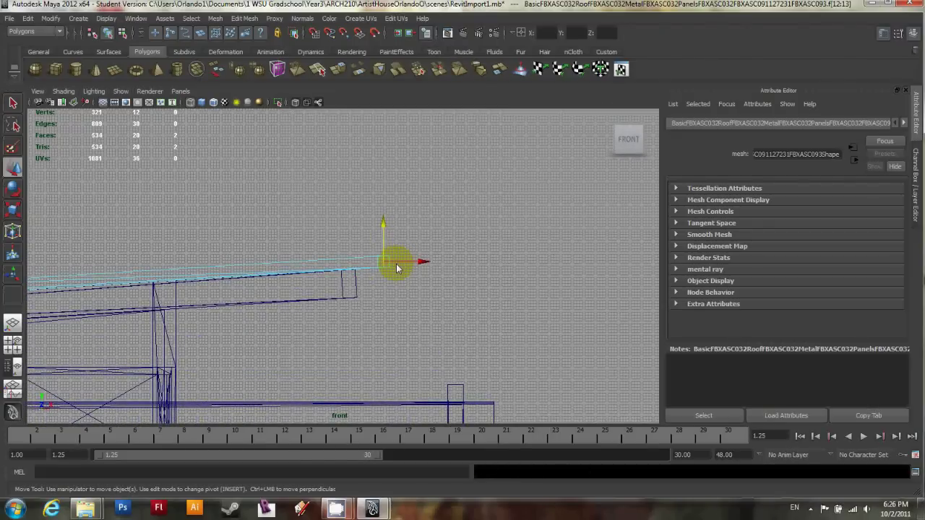
{"action": "key", "text": "space"}
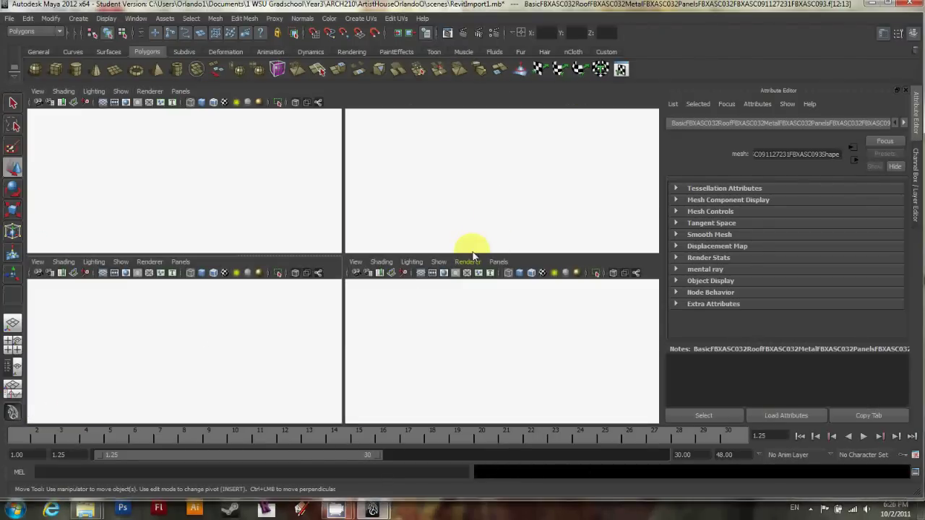
{"action": "key", "text": "space"}
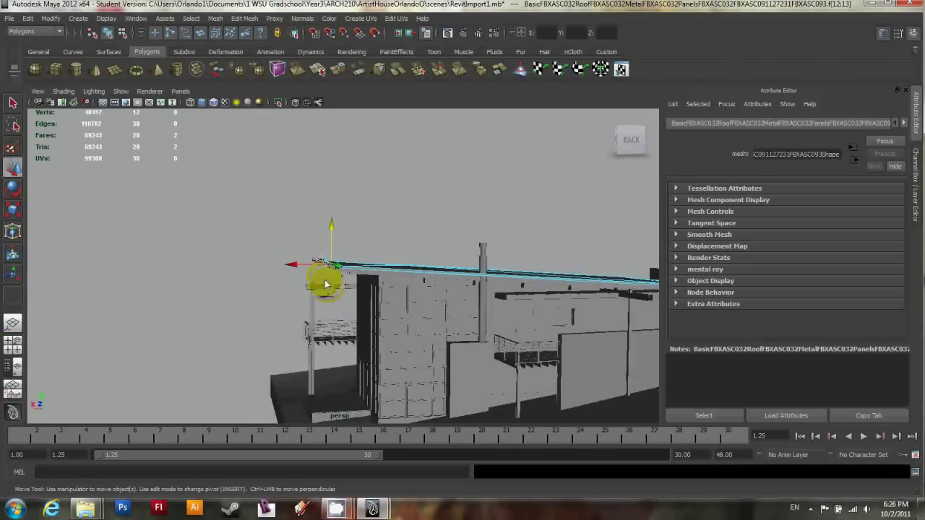
{"action": "right_click_drag", "start_coordinate": [328, 286], "coordinate": [280, 288], "text": "alt"}
{"action": "left_click_drag", "start_coordinate": [280, 289], "coordinate": [291, 293], "text": "alt"}
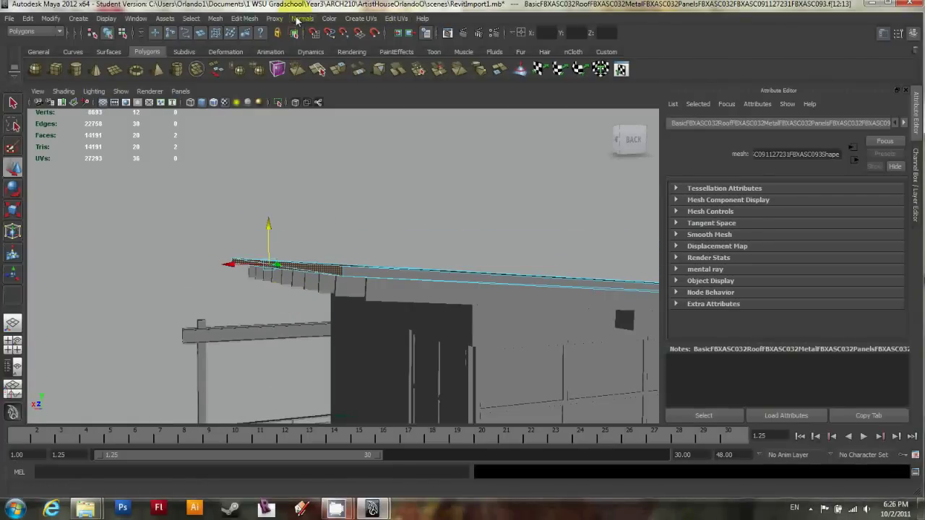
{"action": "left_click", "coordinate": [246, 18]}
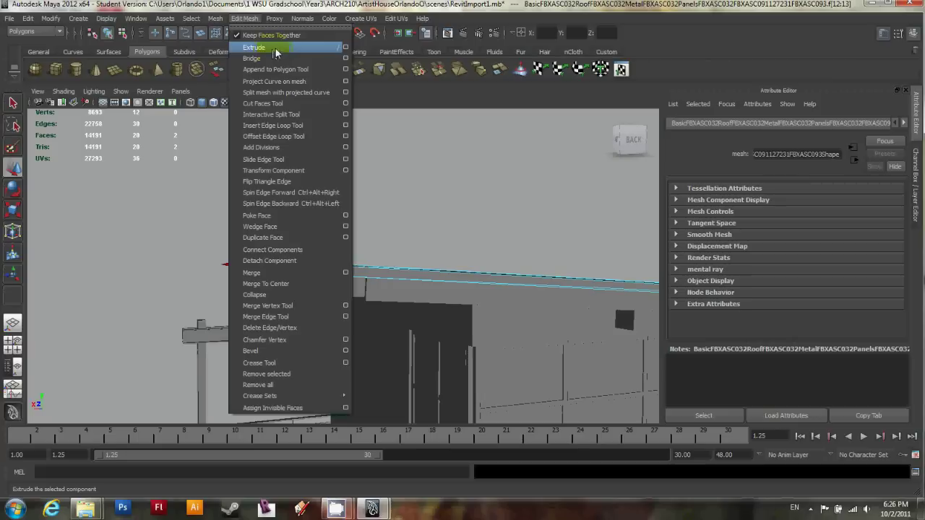
{"action": "left_click", "coordinate": [283, 48]}
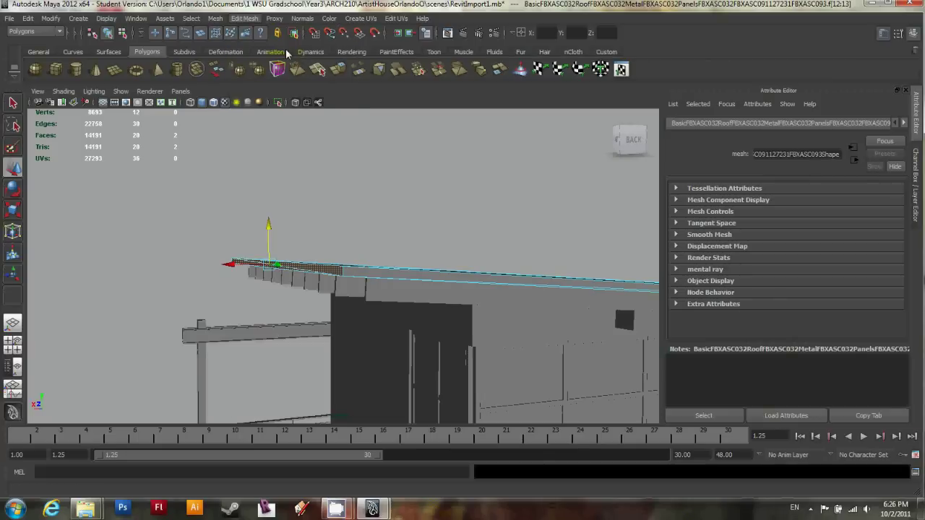
{"action": "left_click", "coordinate": [252, 221]}
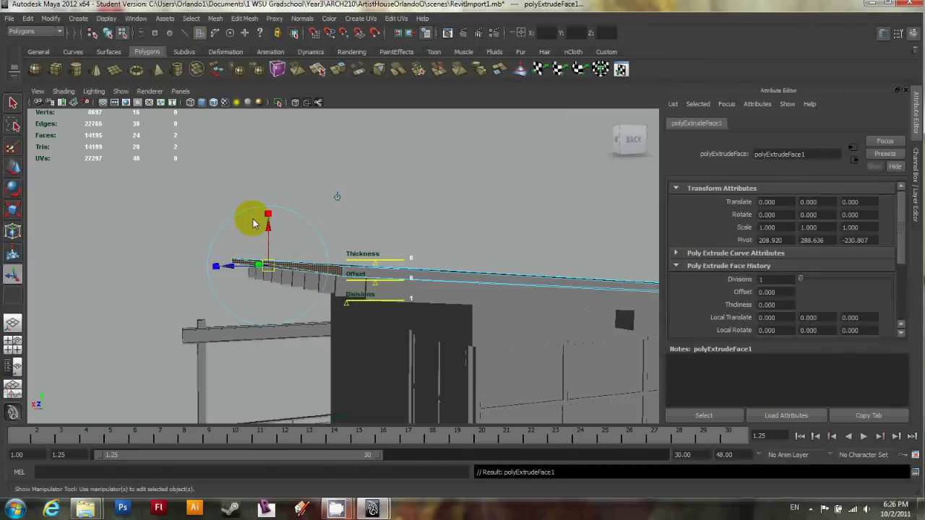
{"action": "left_click", "coordinate": [239, 259]}
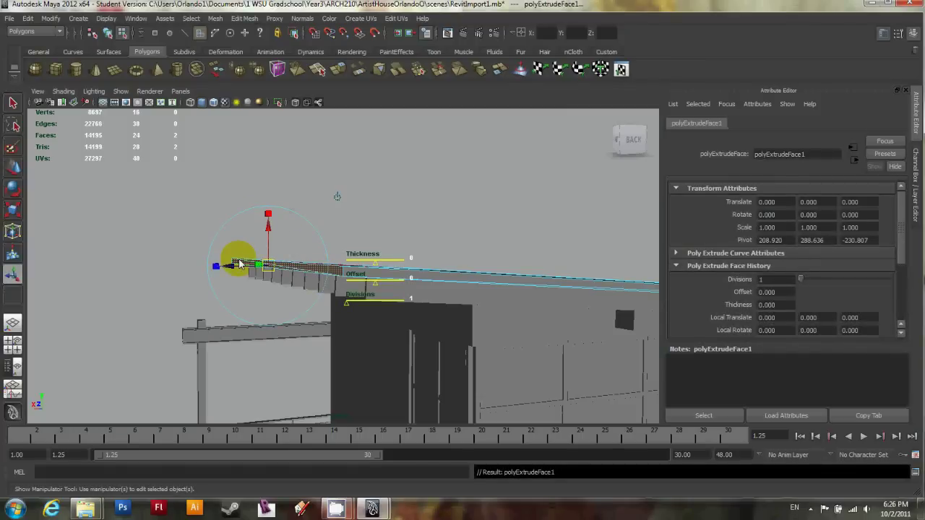
{"action": "left_click", "coordinate": [224, 269]}
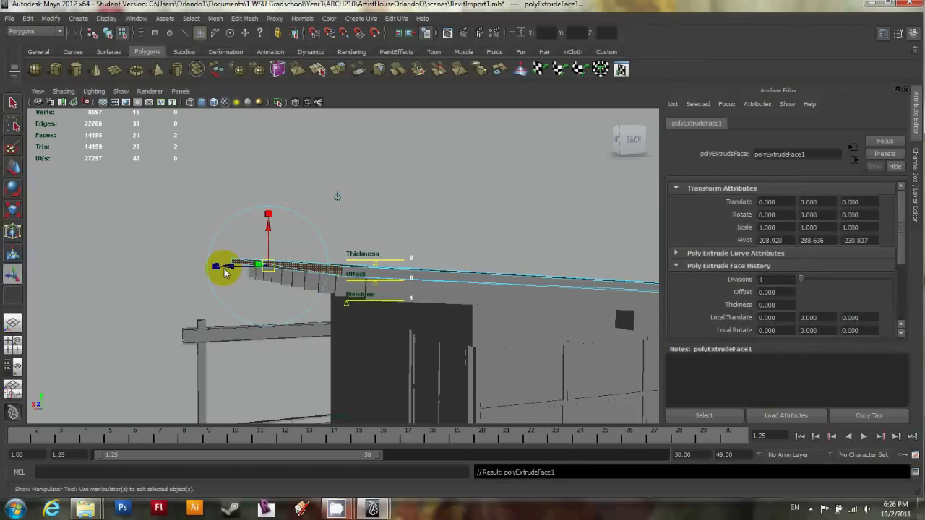
Pull the extruded roof end faces outward along their local Z axis by about 52 units.
{"action": "left_click_drag", "start_coordinate": [230, 270], "coordinate": [299, 320], "text": "alt"}
{"action": "left_click_drag", "start_coordinate": [241, 233], "coordinate": [221, 199], "text": "alt"}
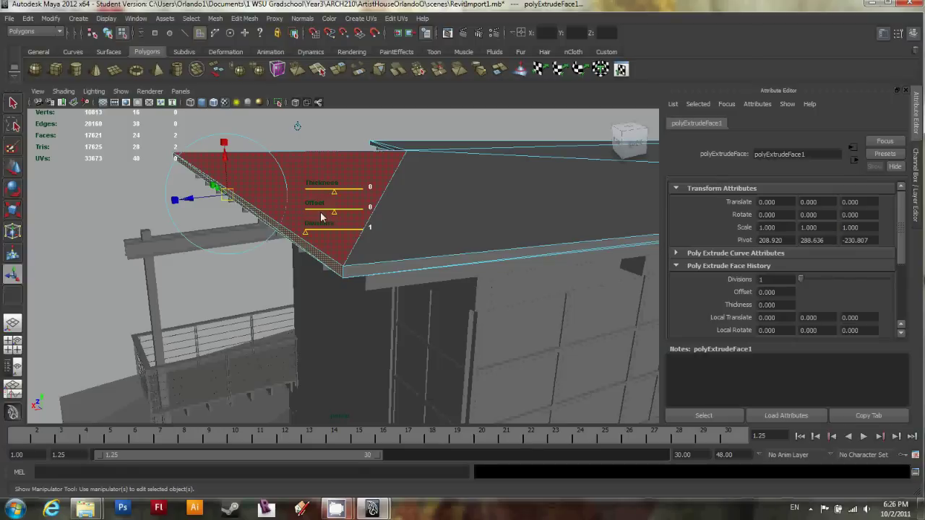
{"action": "left_click", "coordinate": [268, 282]}
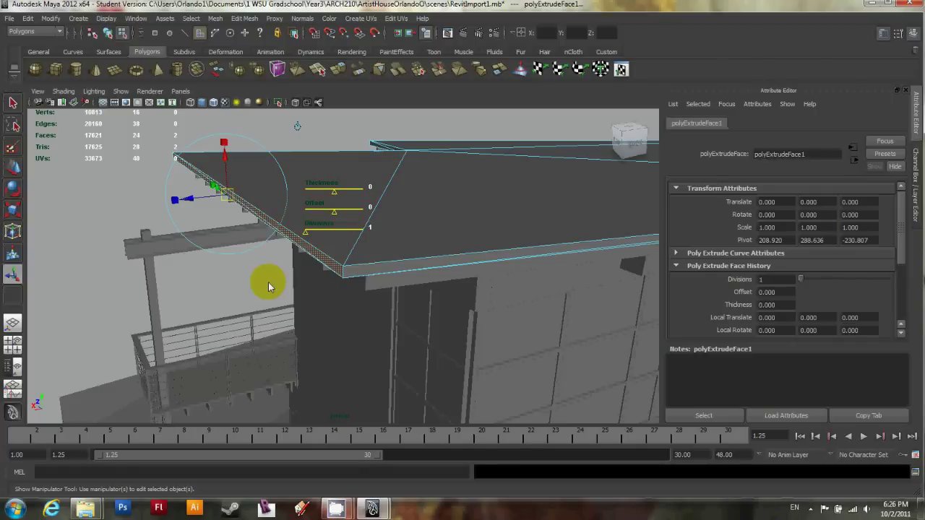
{"action": "left_click_drag", "start_coordinate": [189, 219], "coordinate": [155, 194], "text": "alt"}
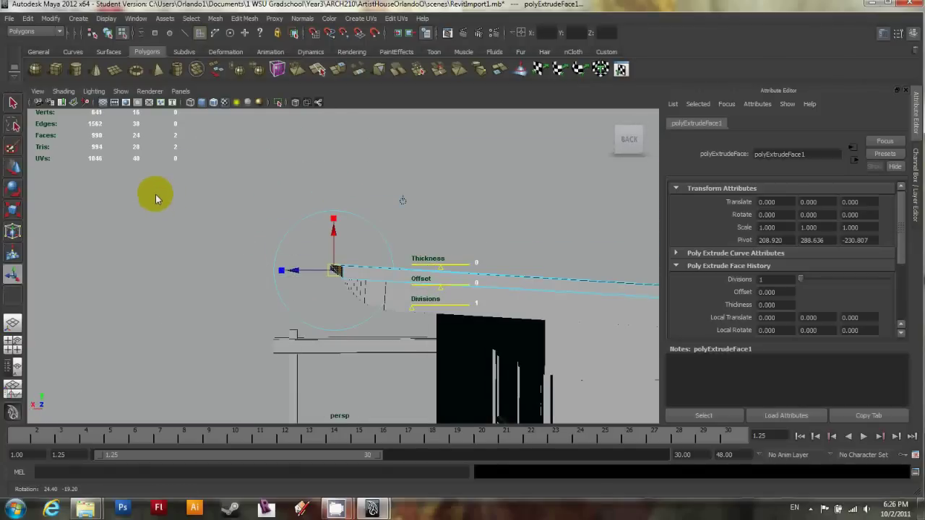
{"action": "left_click_drag", "start_coordinate": [288, 252], "coordinate": [193, 250]}
Examine up close in the front view the junction between the sloped roof's original end and the extruded section.
{"action": "key", "text": "space"}
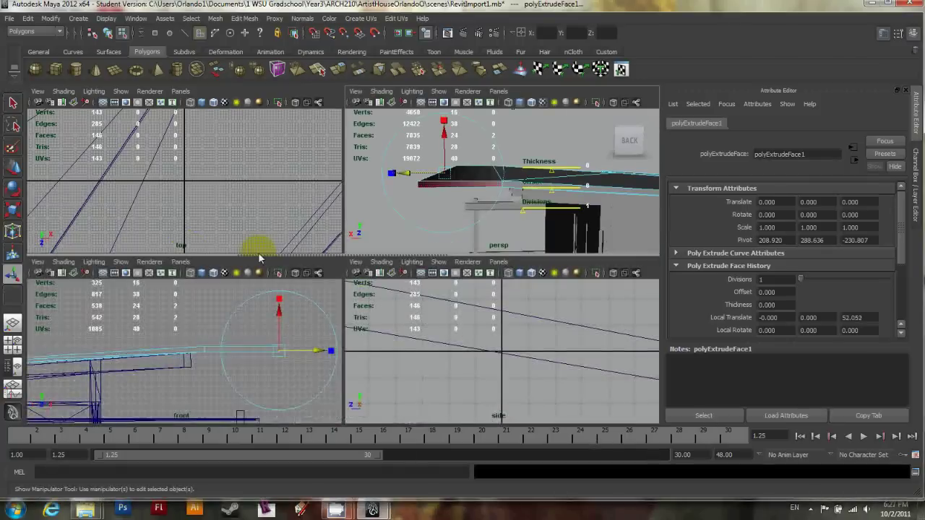
{"action": "key", "text": "space"}
{"action": "scroll", "coordinate": [397, 264], "scroll_direction": "down", "scroll_amount": 3}
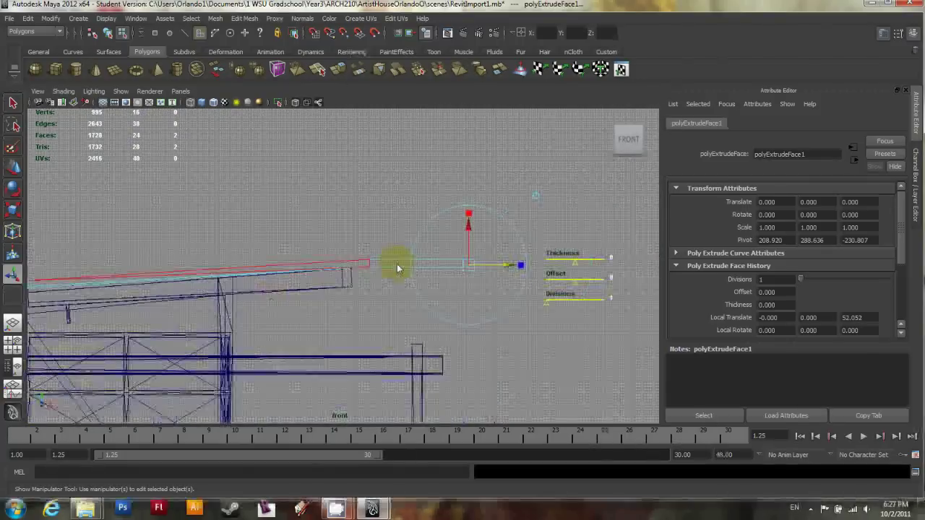
{"action": "scroll", "coordinate": [375, 266], "scroll_direction": "up", "scroll_amount": 1}
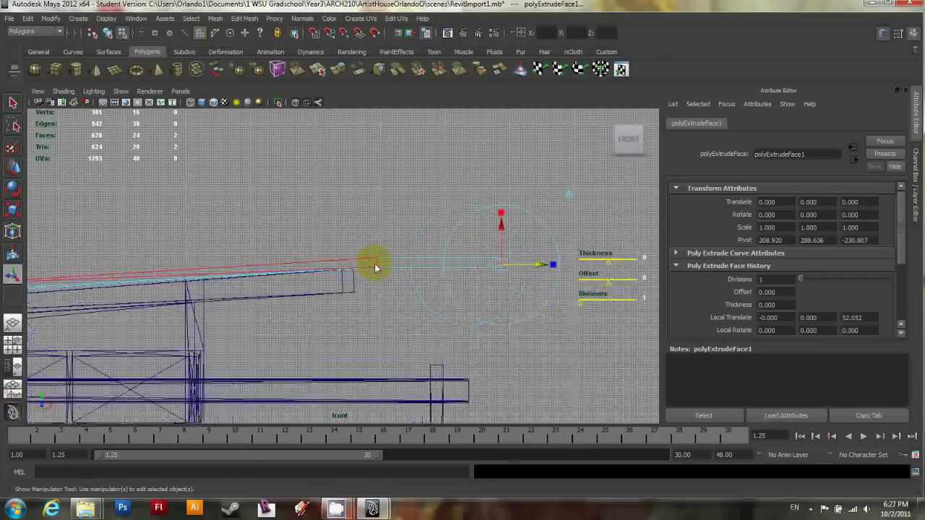
{"action": "scroll", "coordinate": [405, 259], "scroll_direction": "up", "scroll_amount": 3}
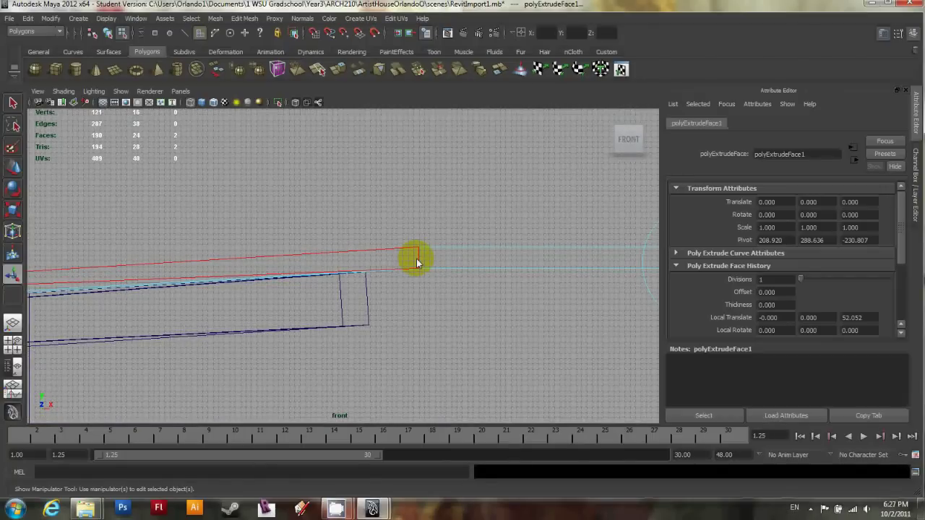
{"action": "left_click", "coordinate": [419, 246]}
{"action": "left_click", "coordinate": [418, 249]}
{"action": "left_click", "coordinate": [421, 250]}
{"action": "left_click", "coordinate": [417, 248]}
{"action": "left_click", "coordinate": [419, 253]}
{"action": "scroll", "coordinate": [424, 266], "scroll_direction": "down", "scroll_amount": 3}
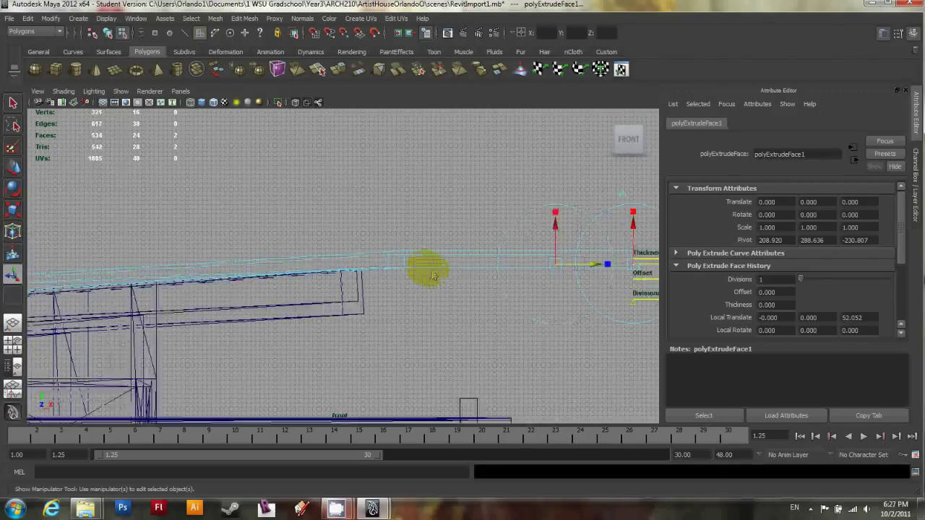
Undo the extrusion of the roof's end faces and frame the roof's end up close in the front view.
{"action": "key", "text": "ctrl+z"}
{"action": "key", "text": "ctrl+z"}
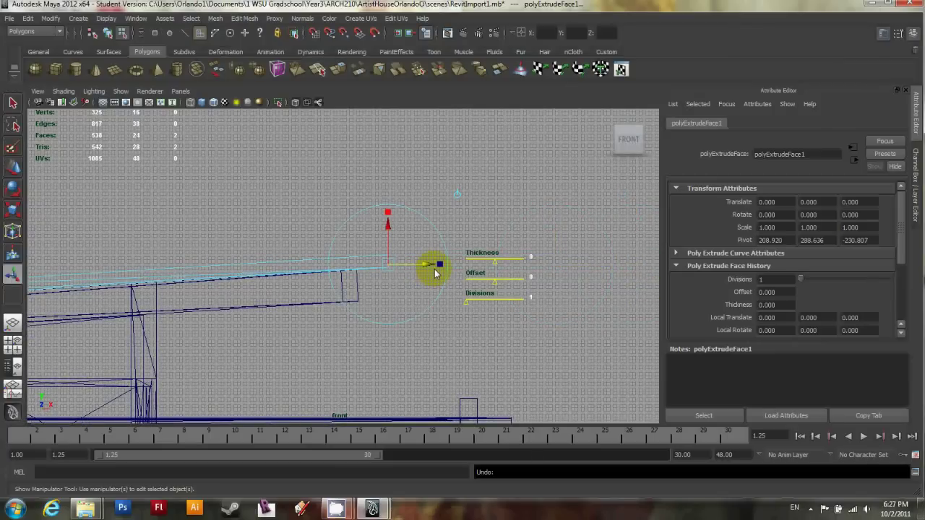
{"action": "key", "text": "ctrl+z"}
{"action": "key", "text": "ctrl+z"}
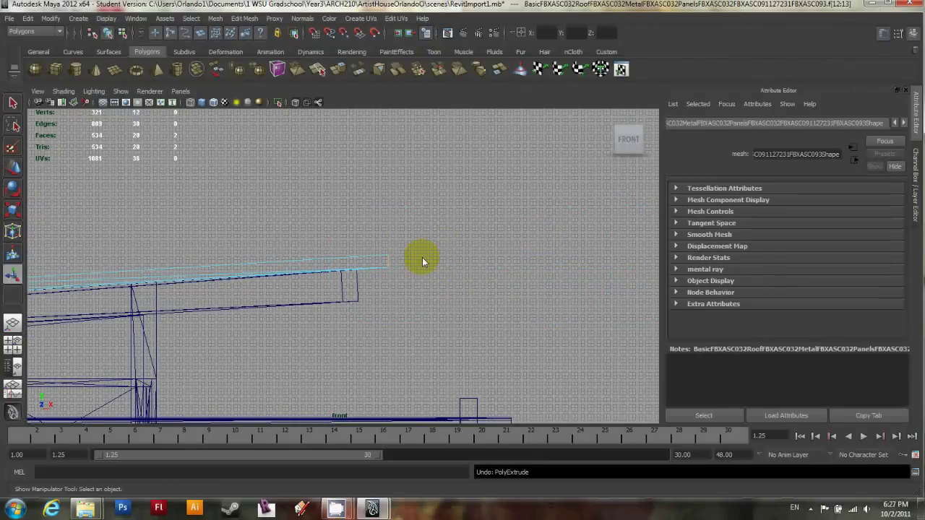
{"action": "key", "text": "ctrl+z"}
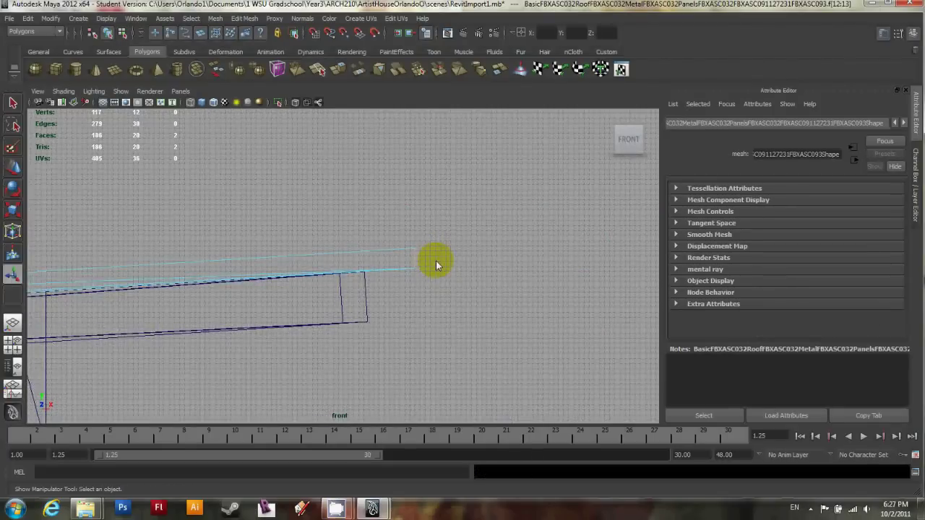
{"action": "key", "text": "ctrl+z"}
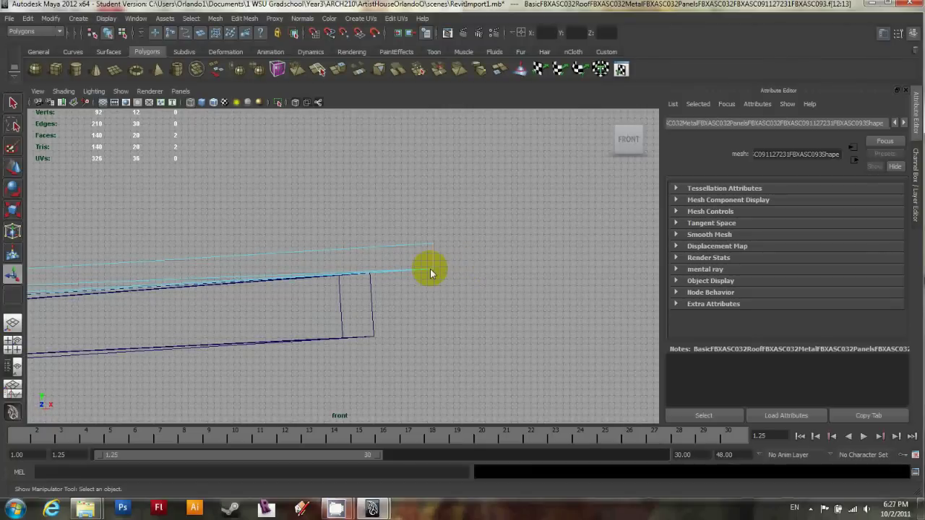
Switch the metal roof to vertex editing and select the upper corner vertices at its end in the front view.
{"action": "right_click_drag", "start_coordinate": [434, 269], "coordinate": [424, 229]}
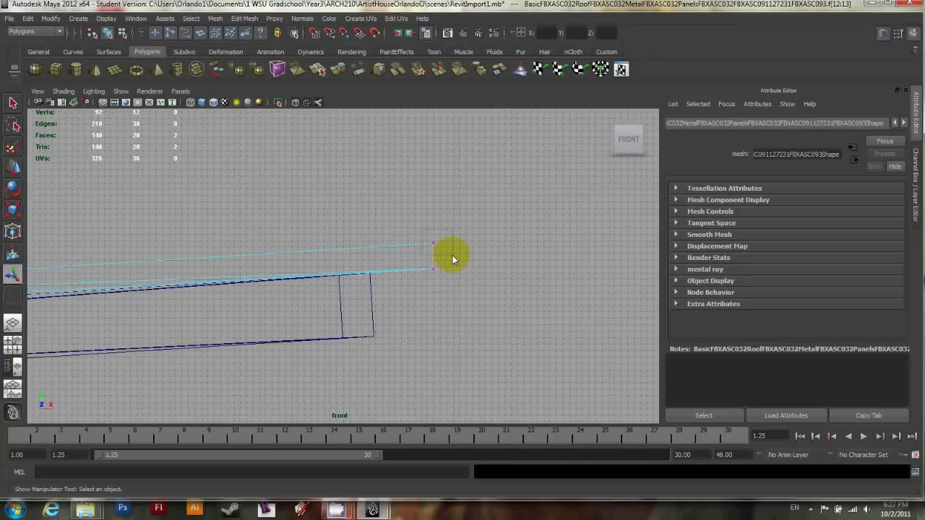
{"action": "left_click", "coordinate": [432, 239]}
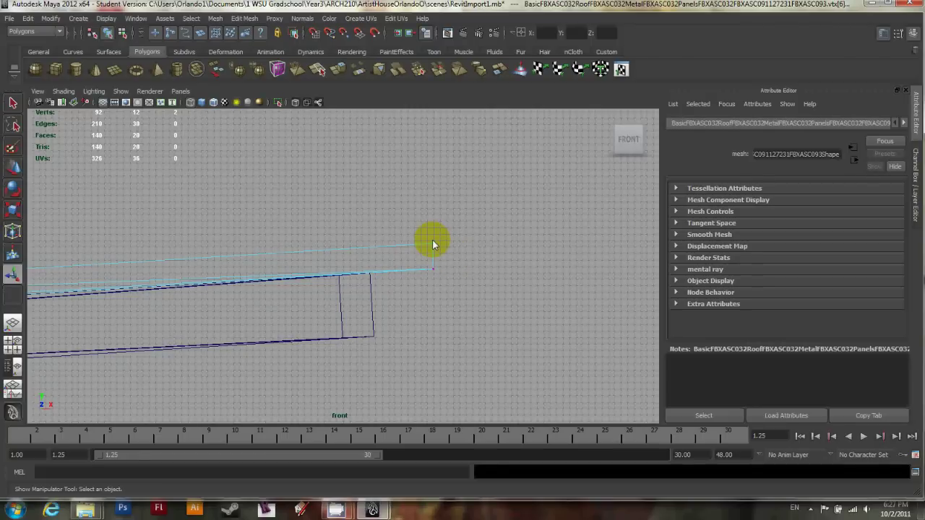
{"action": "left_click", "coordinate": [424, 233]}
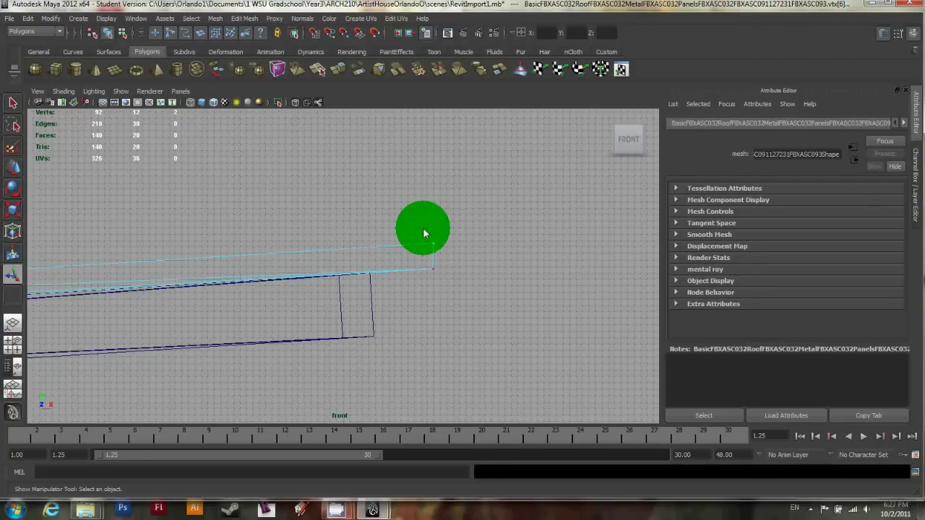
{"action": "left_click_drag", "start_coordinate": [424, 230], "coordinate": [448, 255]}
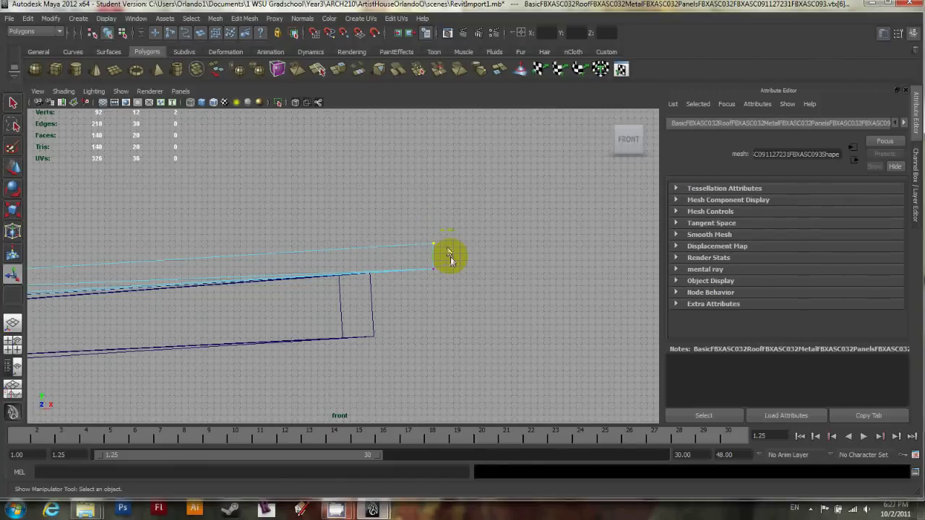
Select the four vertices at the two corners of the roof's end in the perspective view.
{"action": "key", "text": "space"}
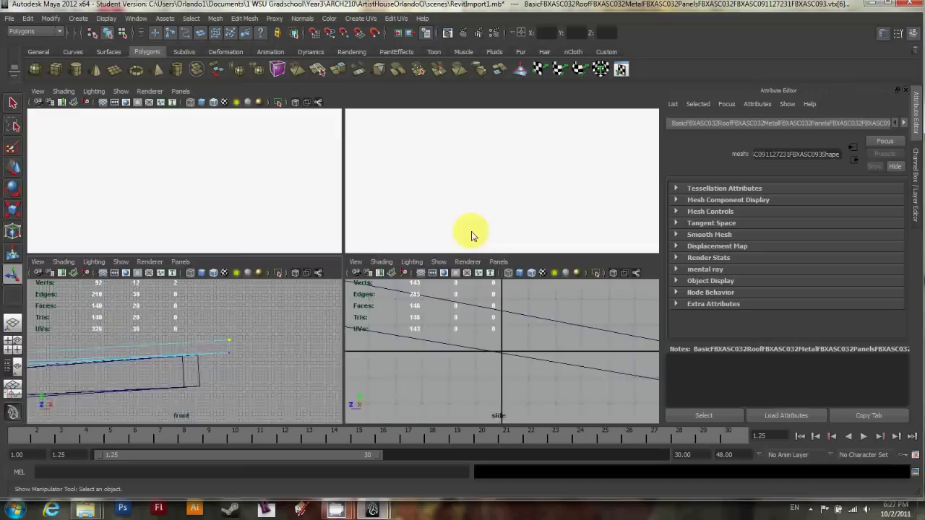
{"action": "key", "text": "space"}
{"action": "left_click_drag", "start_coordinate": [389, 275], "coordinate": [359, 281], "text": "alt"}
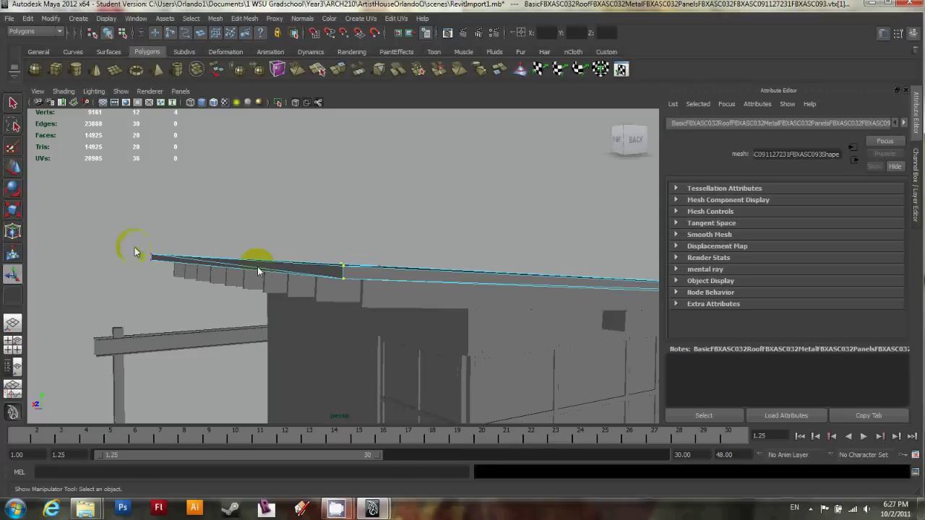
{"action": "left_click_drag", "start_coordinate": [137, 241], "coordinate": [159, 265], "text": "shift"}
{"action": "left_click_drag", "start_coordinate": [270, 288], "coordinate": [448, 281], "text": "alt"}
{"action": "left_click_drag", "start_coordinate": [497, 227], "coordinate": [550, 276]}
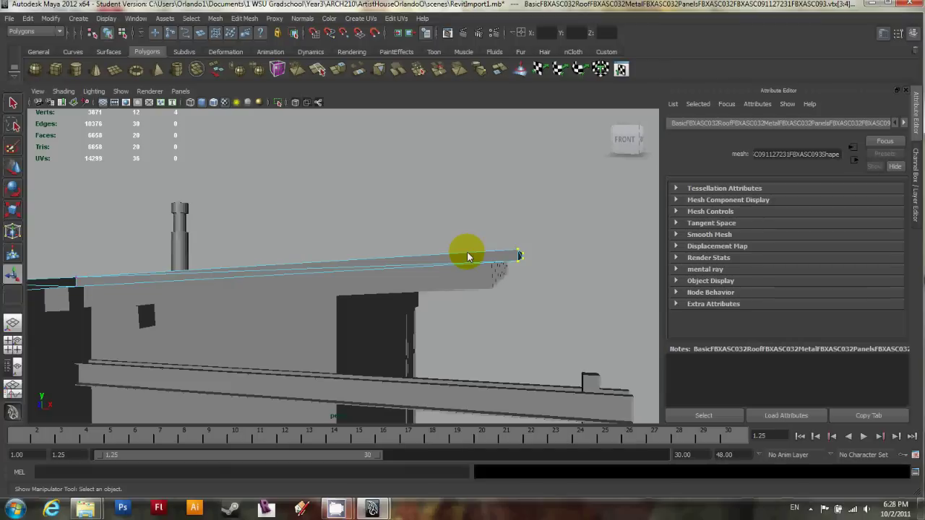
{"action": "left_click_drag", "start_coordinate": [505, 258], "coordinate": [299, 267], "text": "alt"}
Move the upper vertices of the roof's end slightly inward along X in the front view, squaring the end to the roof's slope.
{"action": "key", "text": "space"}
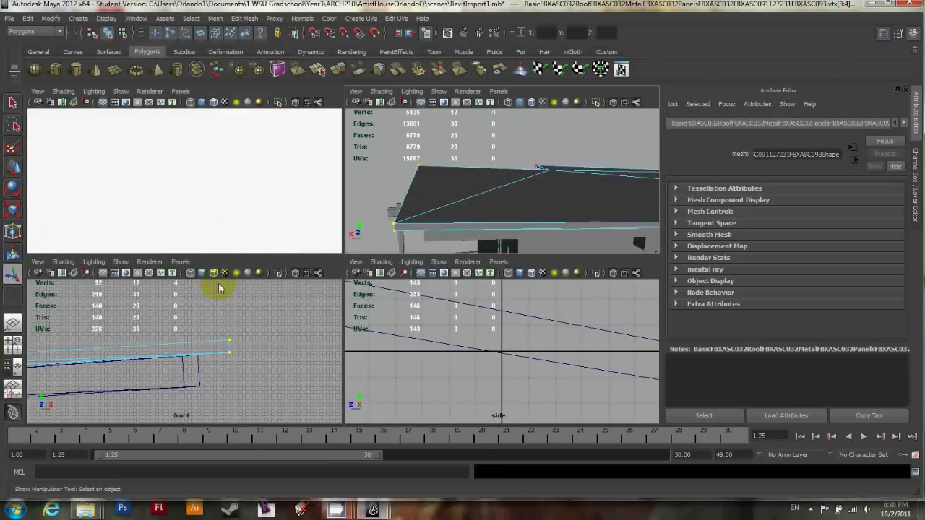
{"action": "key", "text": "space"}
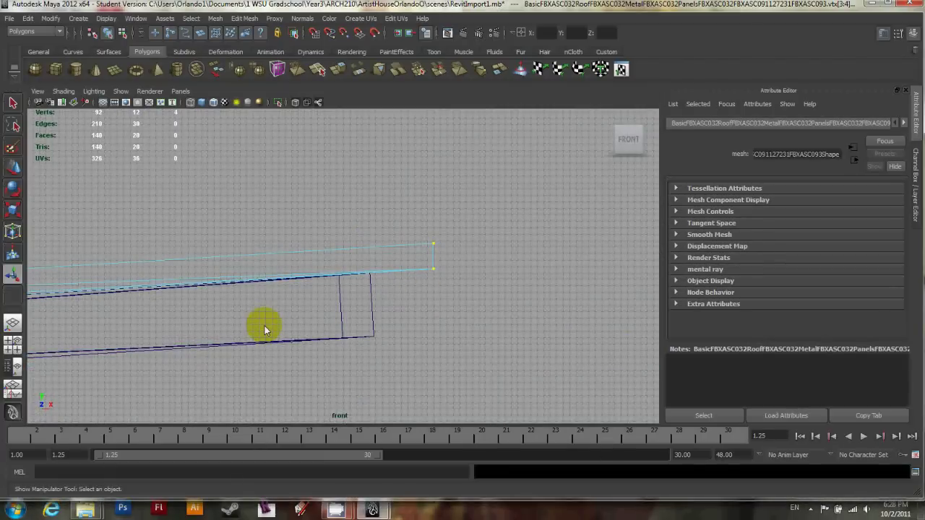
{"action": "left_click", "coordinate": [453, 257]}
{"action": "left_click", "coordinate": [433, 246]}
{"action": "key", "text": "w"}
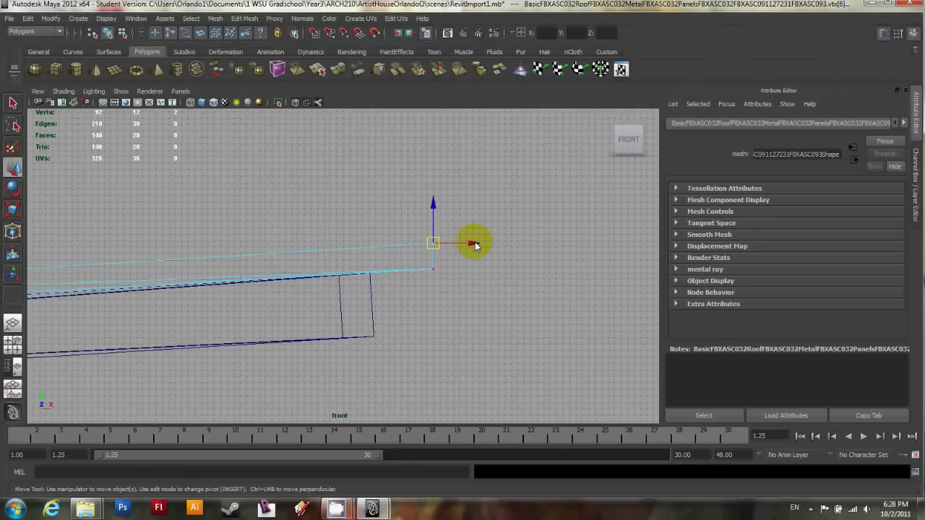
{"action": "left_click_drag", "start_coordinate": [475, 246], "coordinate": [470, 246]}
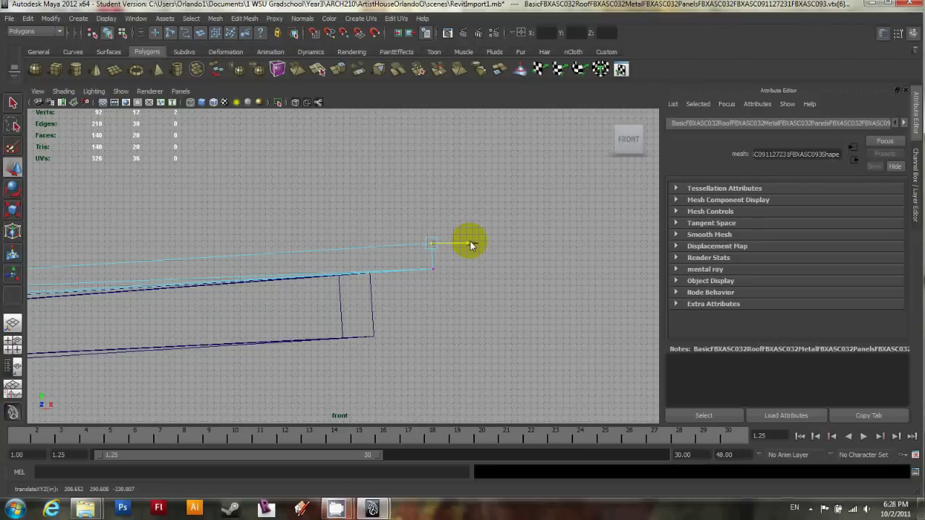
{"action": "scroll", "coordinate": [496, 254], "scroll_direction": "up", "scroll_amount": 4}
{"action": "scroll", "coordinate": [497, 253], "scroll_direction": "up", "scroll_amount": 2}
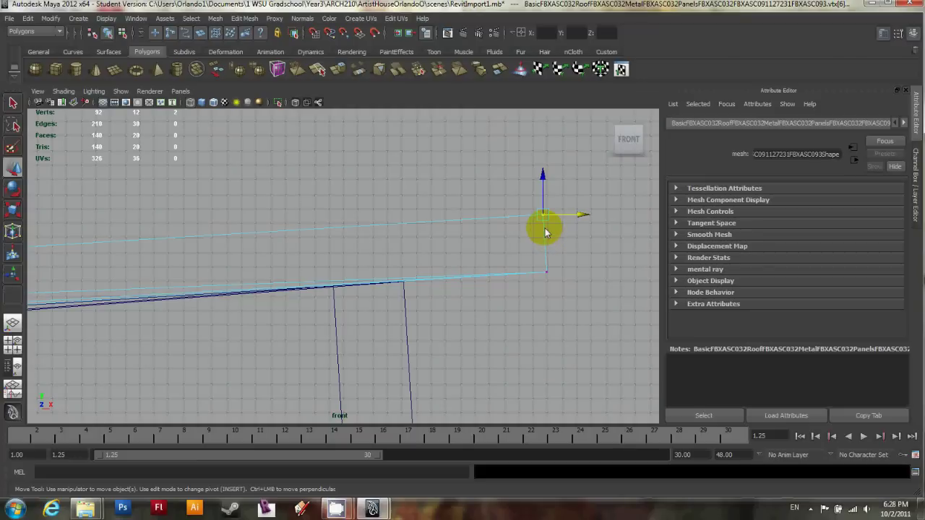
{"action": "left_click_drag", "start_coordinate": [582, 217], "coordinate": [582, 218]}
Switch the roof to face editing and select the two faces on its end in the perspective view.
{"action": "key", "text": "space"}
{"action": "key", "text": "space"}
{"action": "key", "text": "space"}
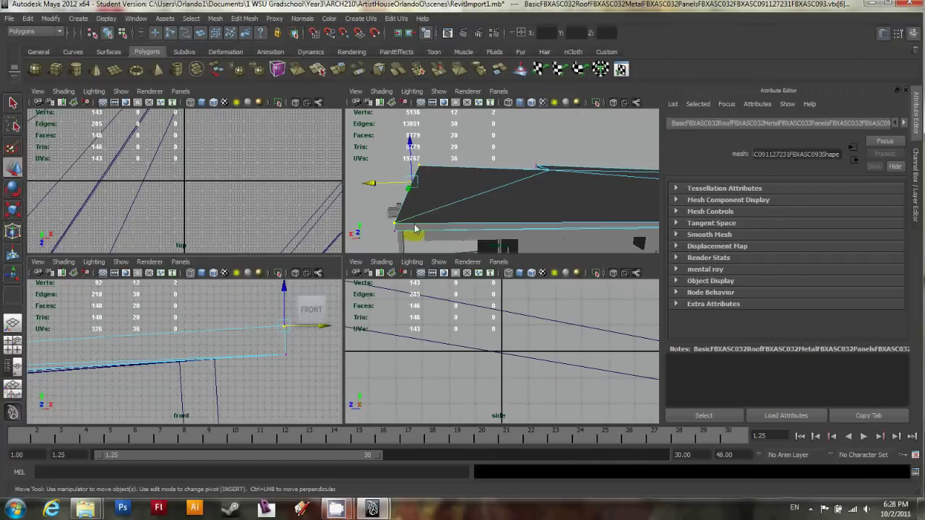
{"action": "left_click_drag", "start_coordinate": [414, 225], "coordinate": [439, 227], "text": "alt"}
{"action": "scroll", "coordinate": [469, 221], "scroll_direction": "up", "scroll_amount": 5}
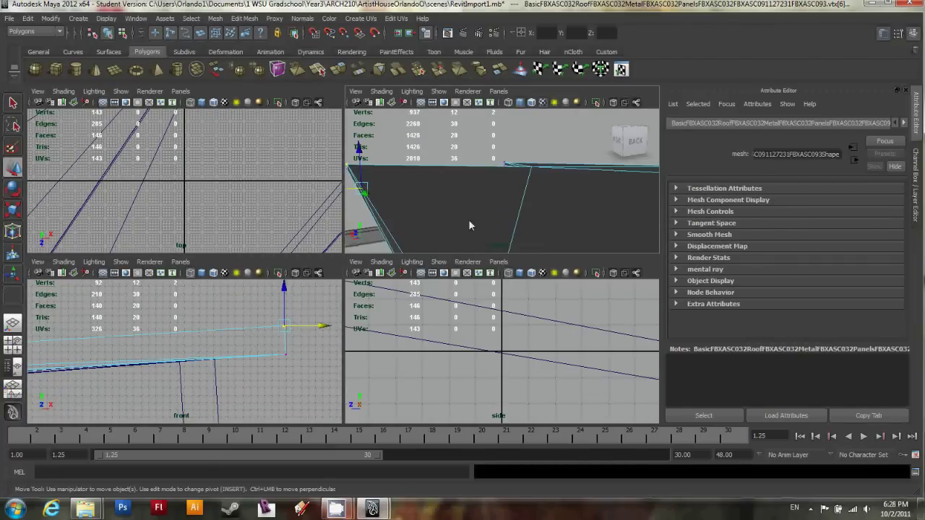
{"action": "scroll", "coordinate": [470, 211], "scroll_direction": "down", "scroll_amount": 3}
{"action": "right_click", "coordinate": [478, 220]}
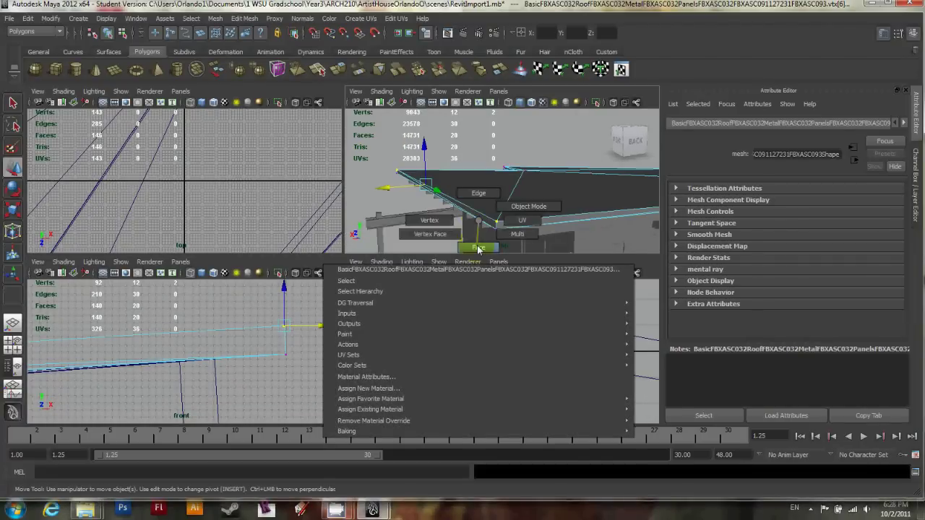
{"action": "left_click", "coordinate": [476, 248]}
{"action": "left_click", "coordinate": [398, 183]}
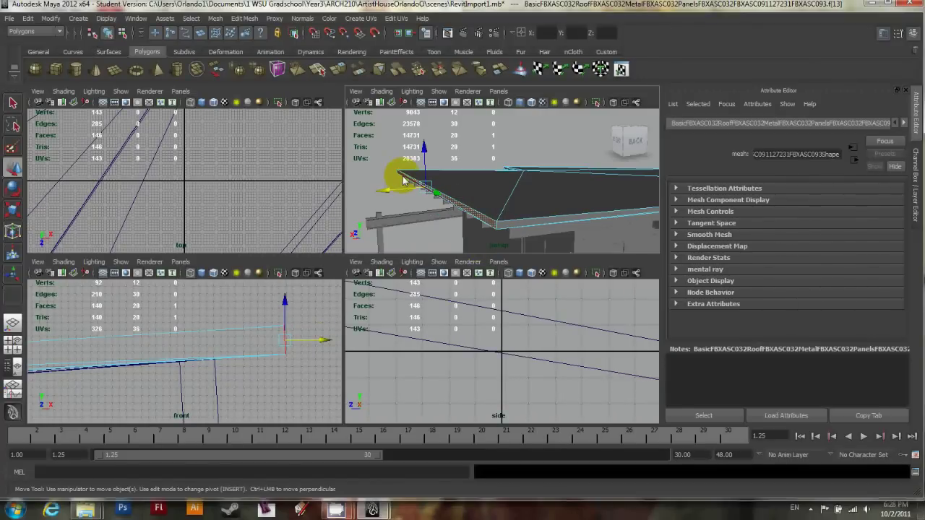
{"action": "left_click", "coordinate": [455, 191], "text": "shift"}
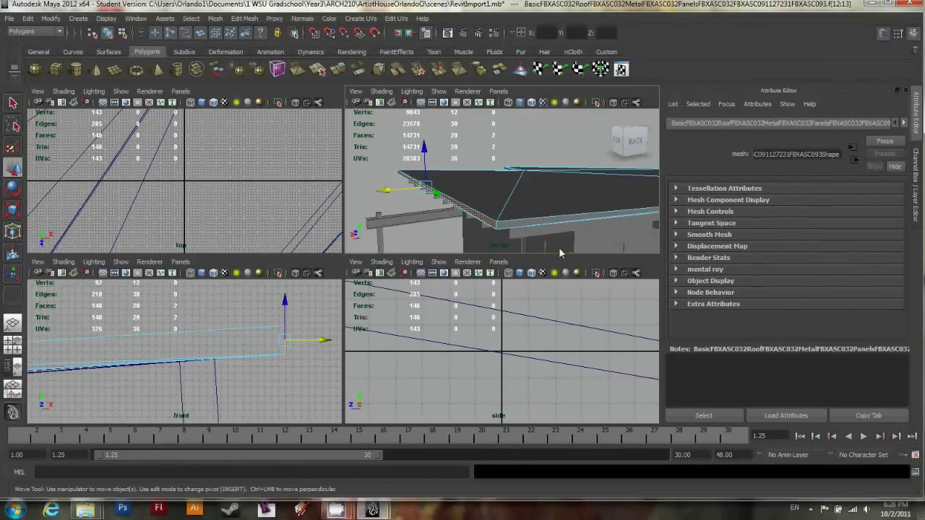
Apply Extrude to the two selected roof end faces and bring up the front view full size.
{"action": "key", "text": "space"}
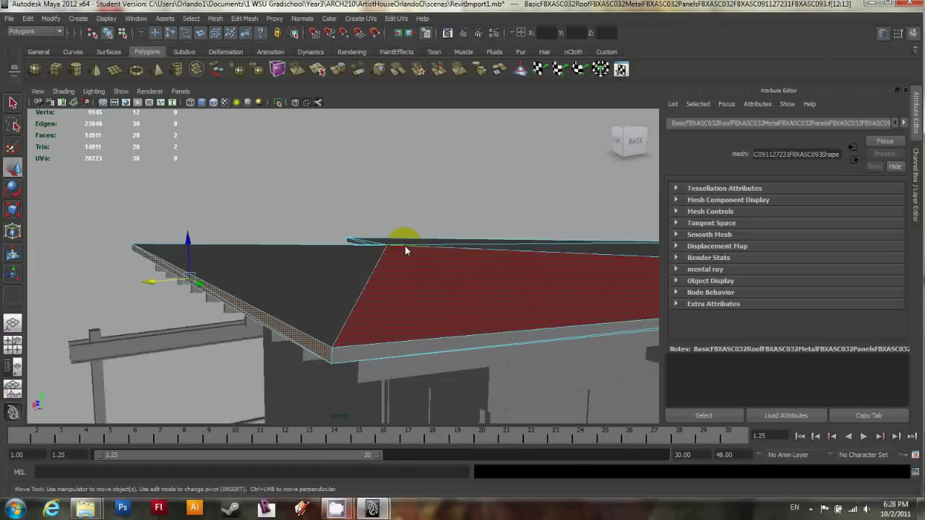
{"action": "key", "text": "Delete"}
{"action": "left_click", "coordinate": [245, 18]}
{"action": "left_click", "coordinate": [264, 45]}
{"action": "key", "text": "space"}
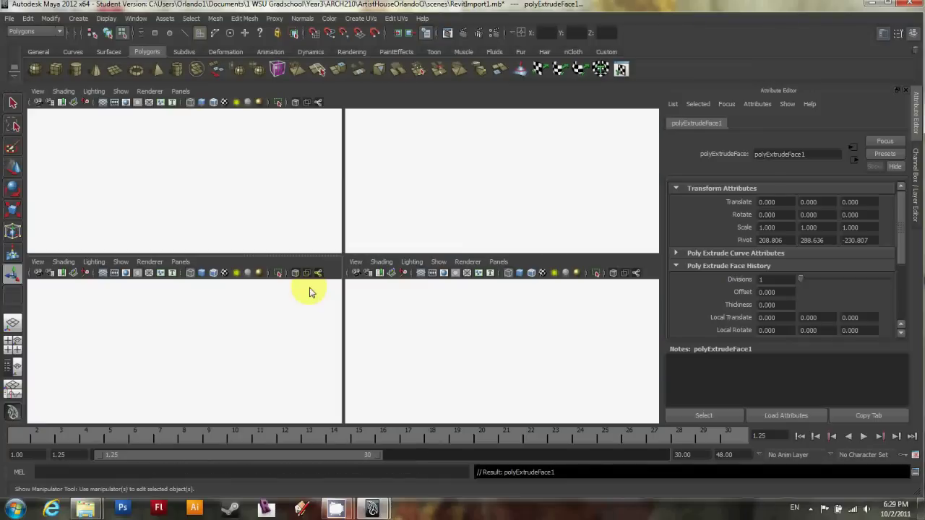
{"action": "key", "text": "space"}
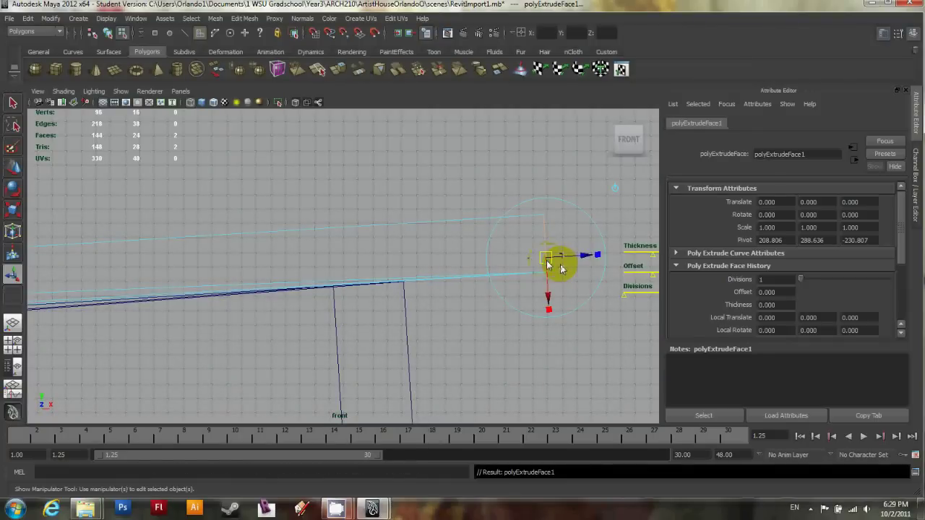
Pull the extruded roof end outward along its local Z axis by about 38 units in the front view.
{"action": "left_click_drag", "start_coordinate": [562, 269], "coordinate": [542, 255]}
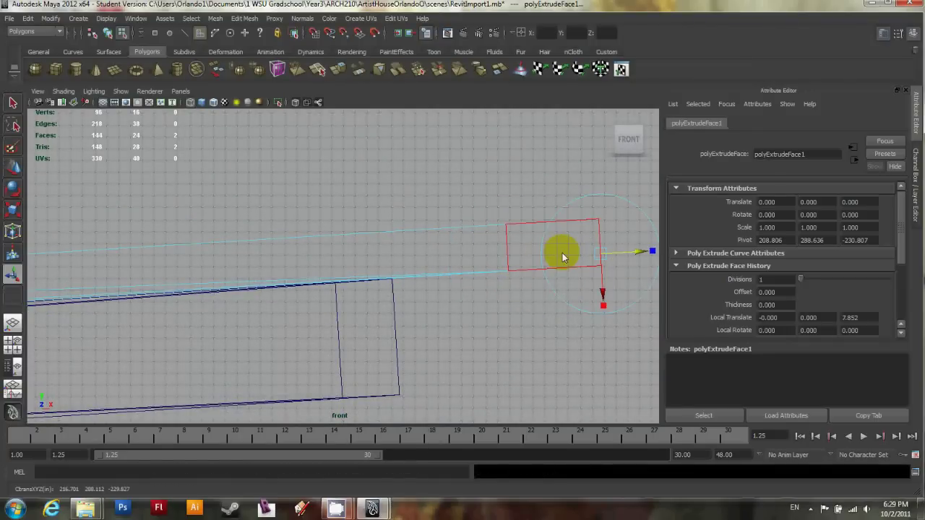
{"action": "scroll", "coordinate": [563, 257], "scroll_direction": "down", "scroll_amount": 3}
{"action": "key", "text": "t"}
{"action": "scroll", "coordinate": [482, 247], "scroll_direction": "down", "scroll_amount": 3}
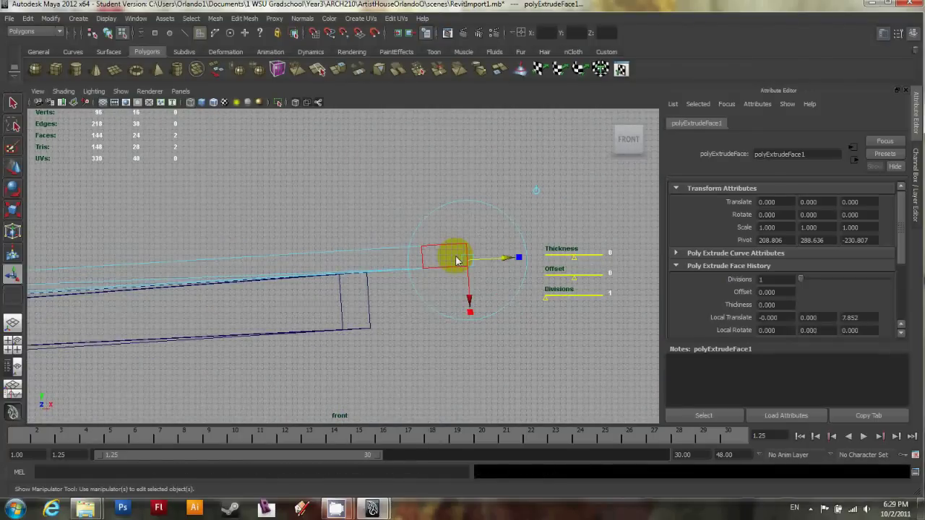
{"action": "left_click_drag", "start_coordinate": [463, 270], "coordinate": [545, 257]}
{"action": "key", "text": "t"}
{"action": "scroll", "coordinate": [545, 253], "scroll_direction": "down", "scroll_amount": 3}
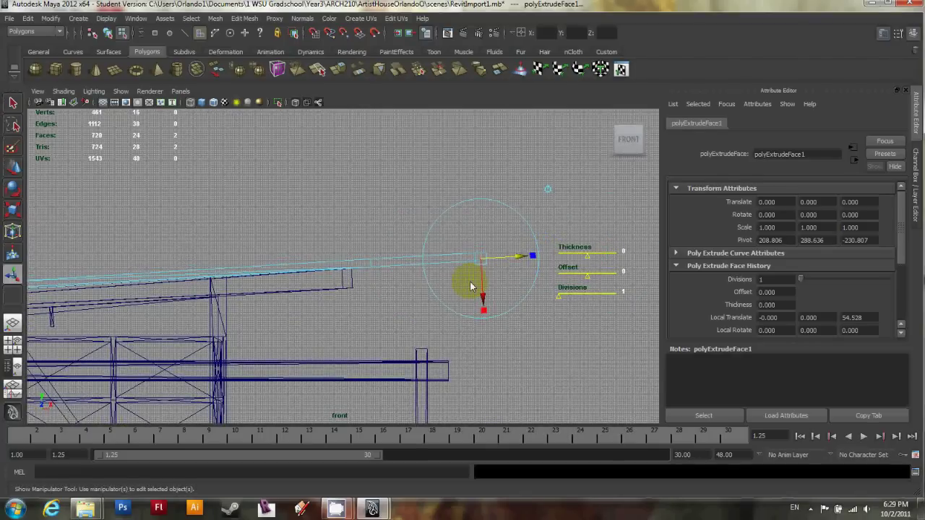
{"action": "left_click_drag", "start_coordinate": [517, 264], "coordinate": [484, 265]}
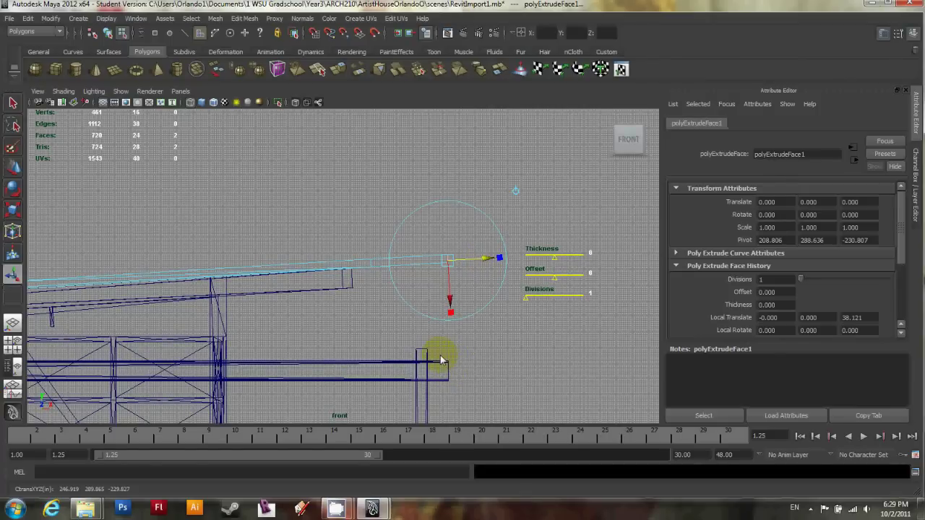
Leave the extrude manipulator and examine the shading of the extended roof from above in the perspective view.
{"action": "key", "text": "space"}
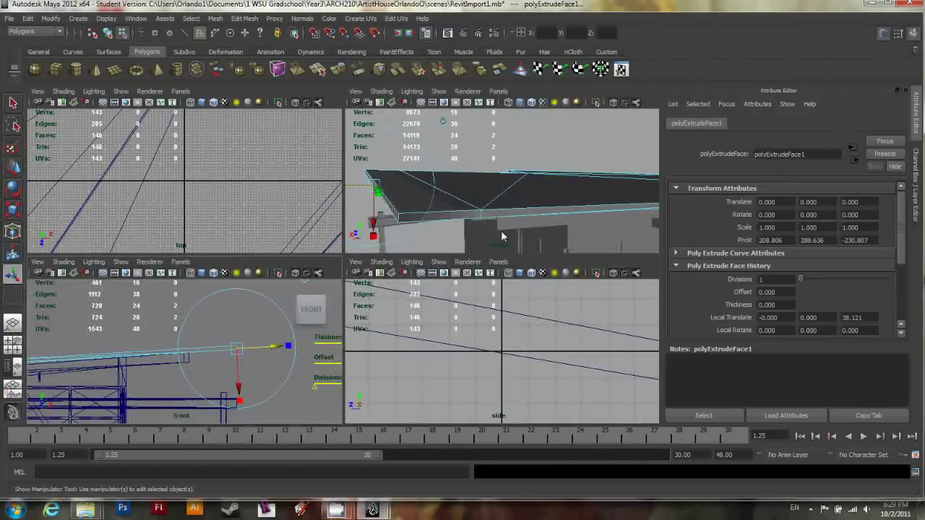
{"action": "key", "text": "space"}
{"action": "right_click_drag", "start_coordinate": [454, 263], "coordinate": [187, 338], "text": "alt"}
{"action": "left_click_drag", "start_coordinate": [188, 339], "coordinate": [295, 316], "text": "alt"}
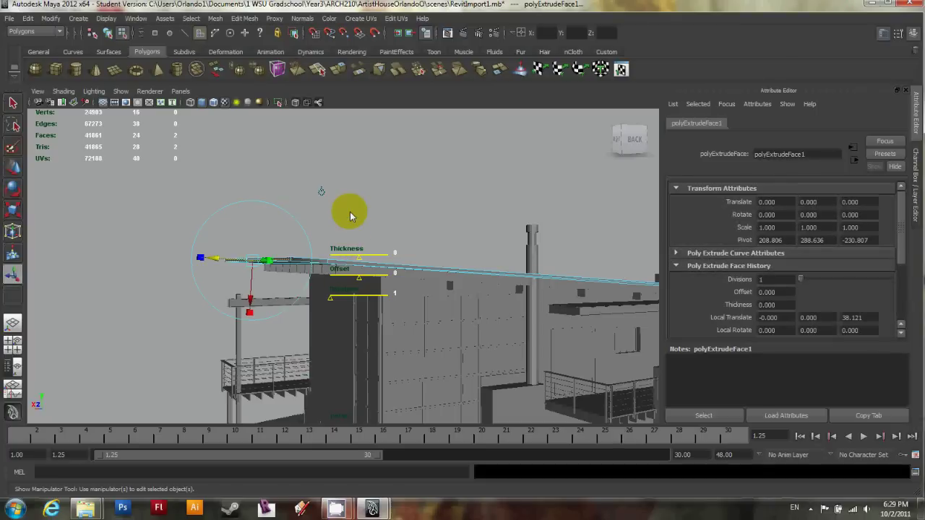
{"action": "key", "text": "q"}
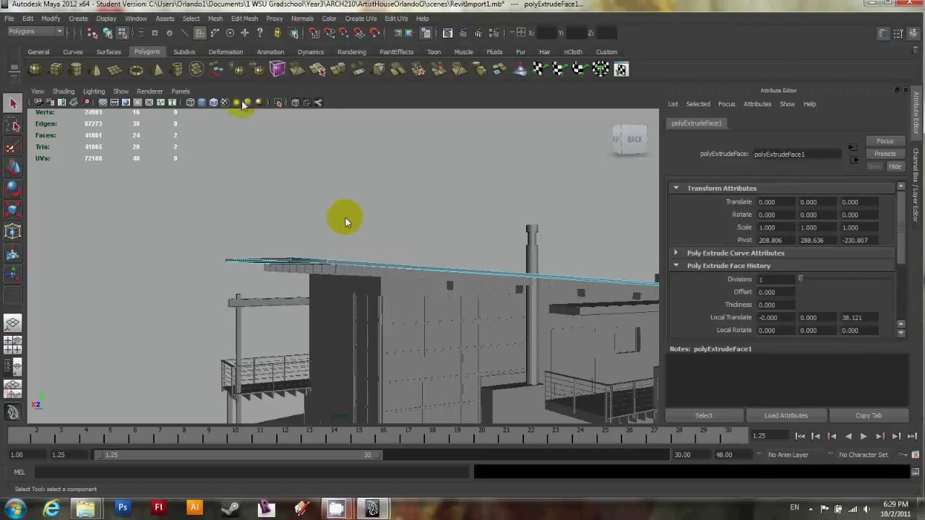
{"action": "left_click", "coordinate": [274, 18]}
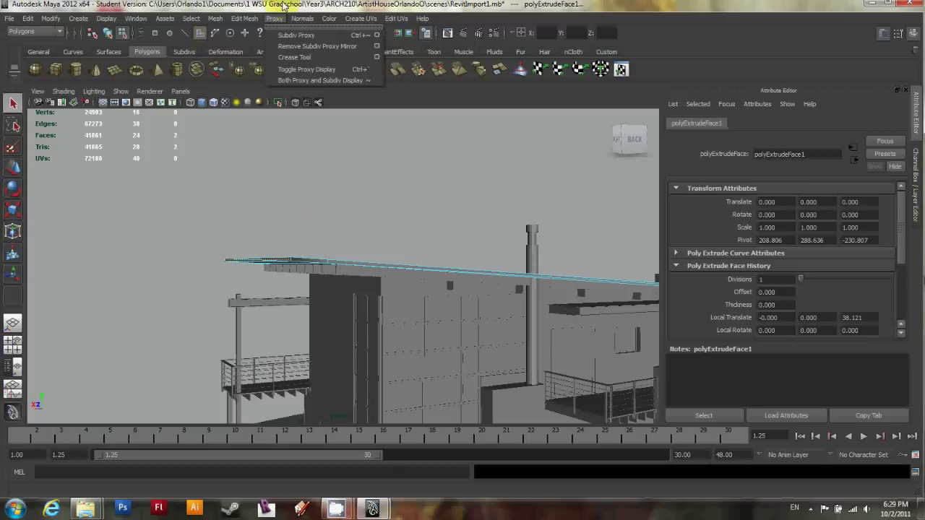
{"action": "left_click", "coordinate": [254, 253]}
{"action": "left_click_drag", "start_coordinate": [255, 249], "coordinate": [340, 330], "text": "alt"}
{"action": "middle_click_drag", "start_coordinate": [340, 330], "coordinate": [352, 367], "text": "alt"}
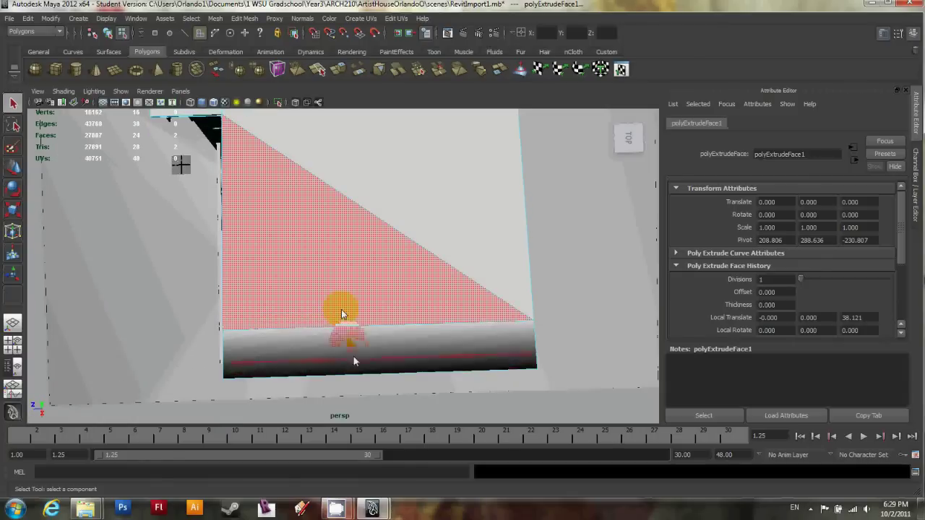
Select the roof's faces around the extension and apply Set to Face to their normals.
{"action": "mouse_move", "coordinate": [353, 356]}
{"action": "left_mouse_down", "text": "alt"}
{"action": "mouse_move", "coordinate": [217, 210]}
{"action": "mouse_move", "coordinate": [254, 266]}
{"action": "mouse_move", "coordinate": [221, 264]}
{"action": "mouse_move", "coordinate": [231, 238]}
{"action": "mouse_move", "coordinate": [181, 243]}
{"action": "mouse_move", "coordinate": [291, 9]}
{"action": "left_mouse_up", "text": "alt"}
{"action": "left_click", "coordinate": [180, 243]}
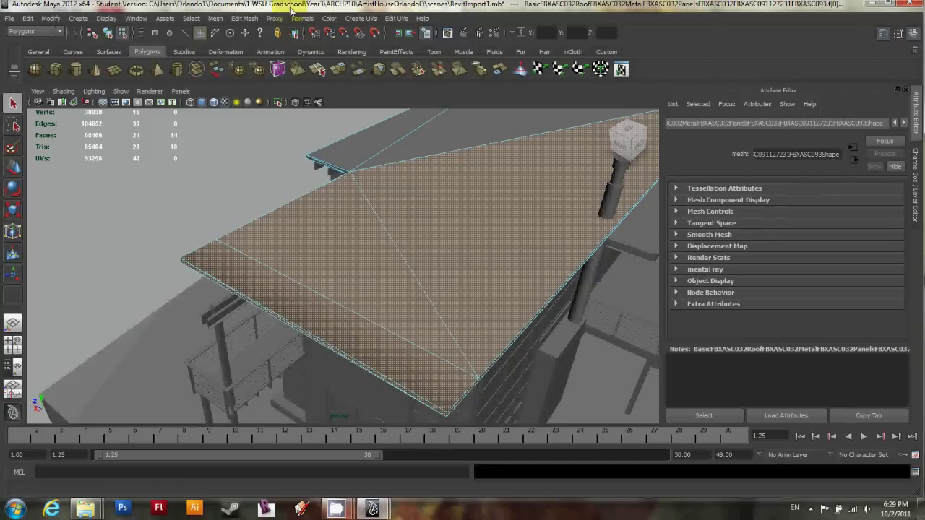
{"action": "left_click", "coordinate": [300, 18]}
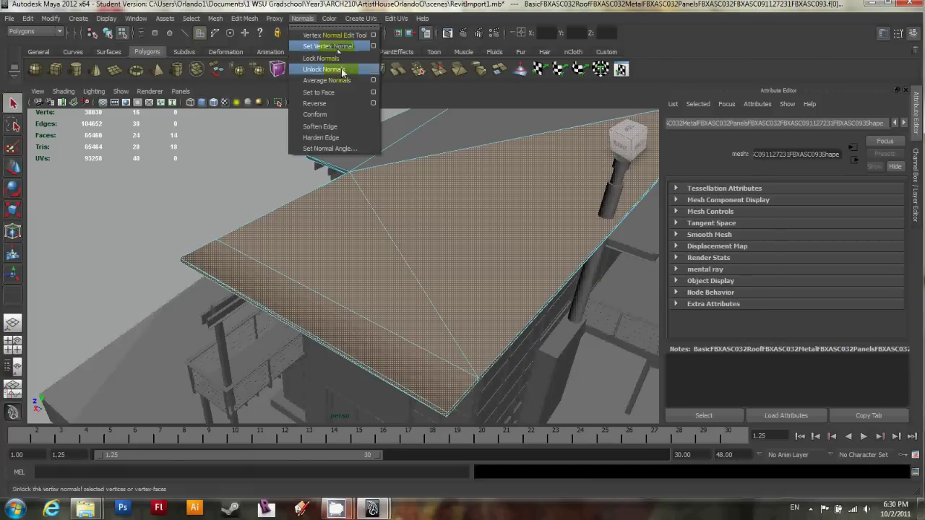
{"action": "left_click", "coordinate": [329, 92]}
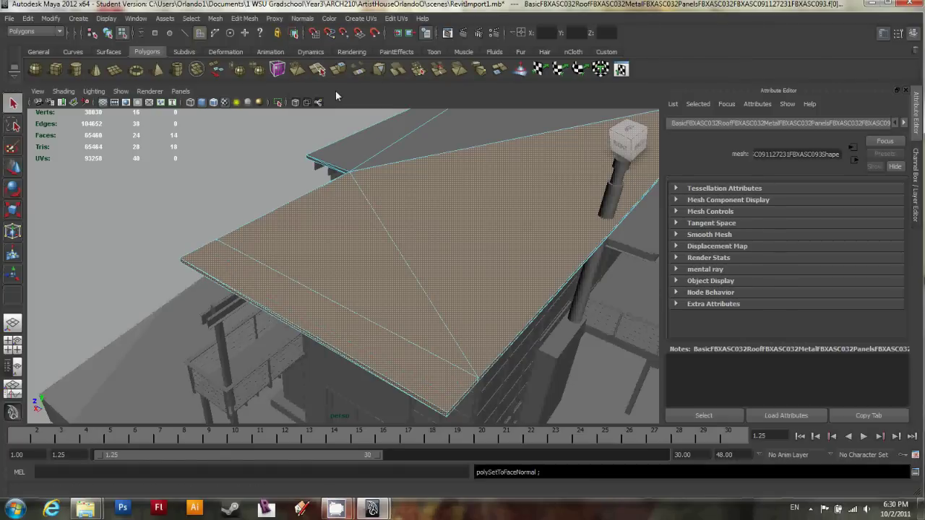
Clear the face selection, return to object mode and examine the extended roof on the whole house.
{"action": "left_click_drag", "start_coordinate": [191, 206], "coordinate": [243, 241], "text": "alt"}
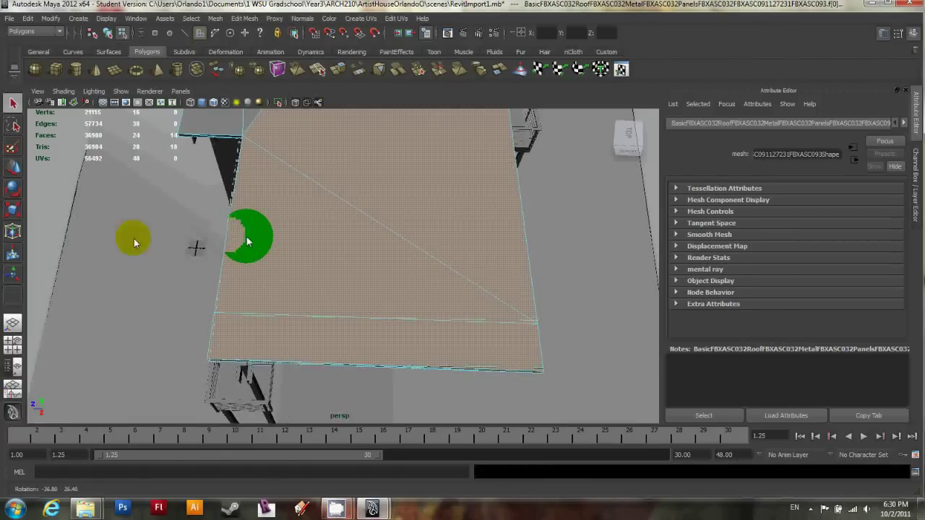
{"action": "left_click_drag", "start_coordinate": [367, 288], "coordinate": [501, 236], "text": "alt"}
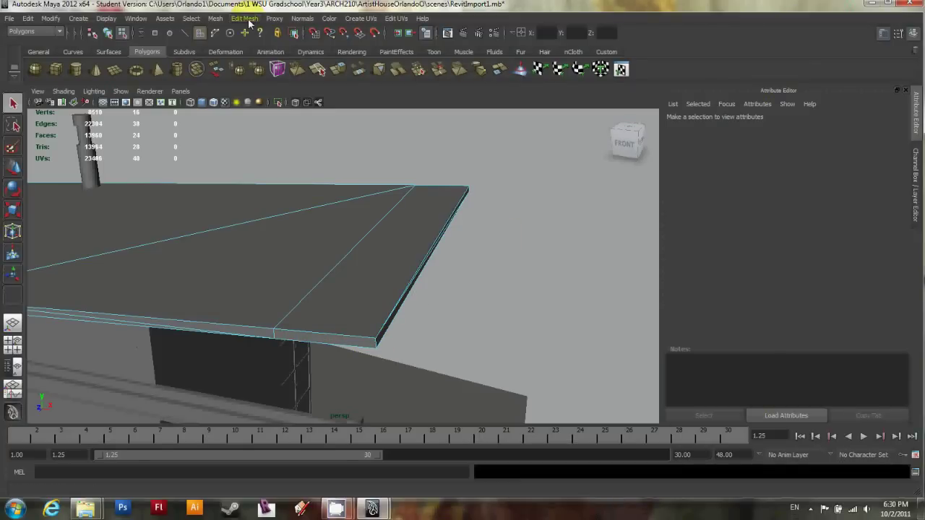
{"action": "left_click_drag", "start_coordinate": [388, 274], "coordinate": [450, 297], "text": "alt"}
{"action": "right_click_drag", "start_coordinate": [450, 296], "coordinate": [317, 257], "text": "alt"}
{"action": "left_click", "coordinate": [244, 257]}
{"action": "left_click_drag", "start_coordinate": [244, 257], "coordinate": [274, 253], "text": "alt"}
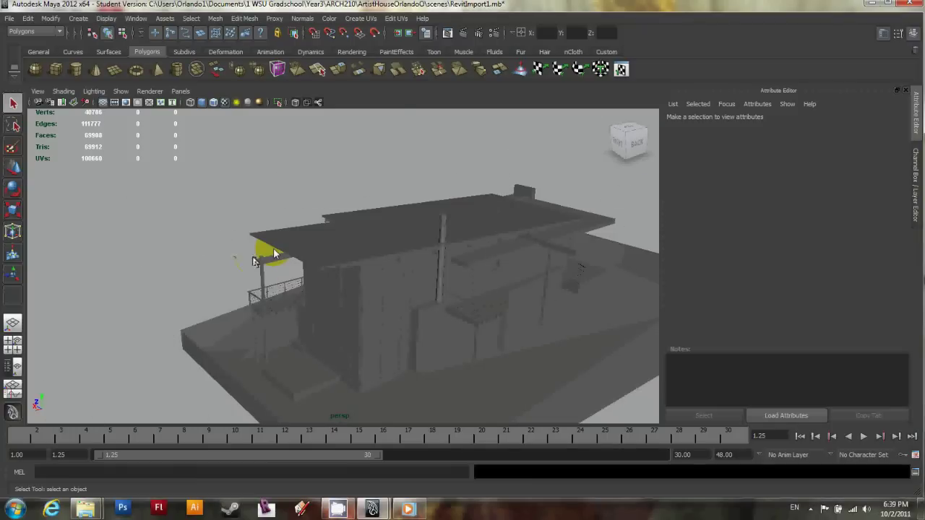
Select the metal roof, switch it to face mode and select both narrow faces along its extended end.
{"action": "scroll", "coordinate": [274, 253], "scroll_direction": "up", "scroll_amount": 5}
{"action": "left_click", "coordinate": [252, 263]}
{"action": "right_click_drag", "start_coordinate": [259, 270], "coordinate": [251, 299]}
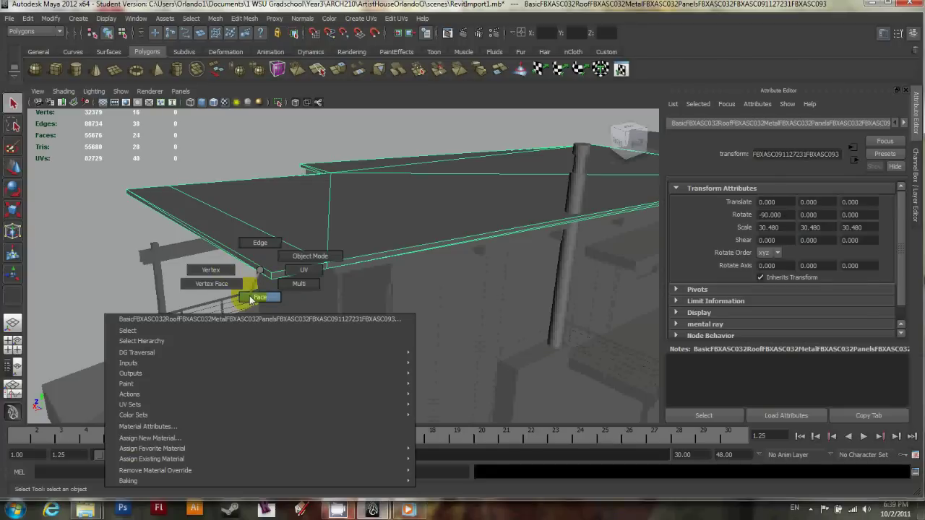
{"action": "right_click_drag", "start_coordinate": [250, 299], "coordinate": [253, 300]}
{"action": "left_click", "coordinate": [213, 246]}
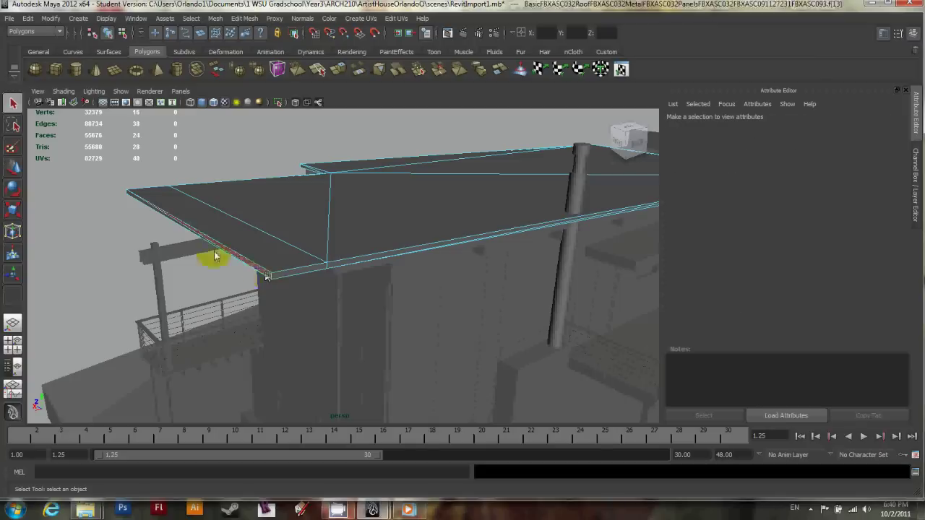
{"action": "left_click", "coordinate": [131, 196]}
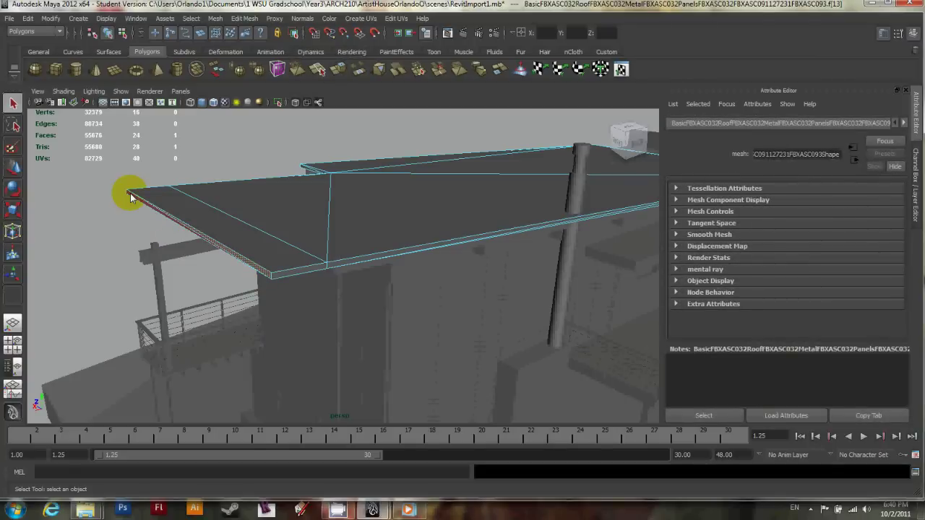
{"action": "left_click", "coordinate": [131, 196], "text": "shift"}
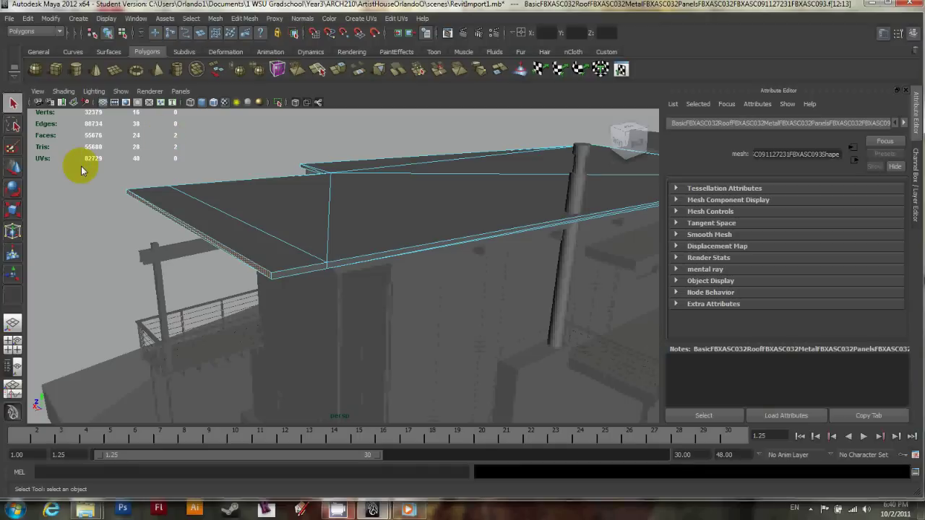
Activate the Rotate tool on the roof's end faces and try rotating them in the perspective view.
{"action": "key", "text": "space"}
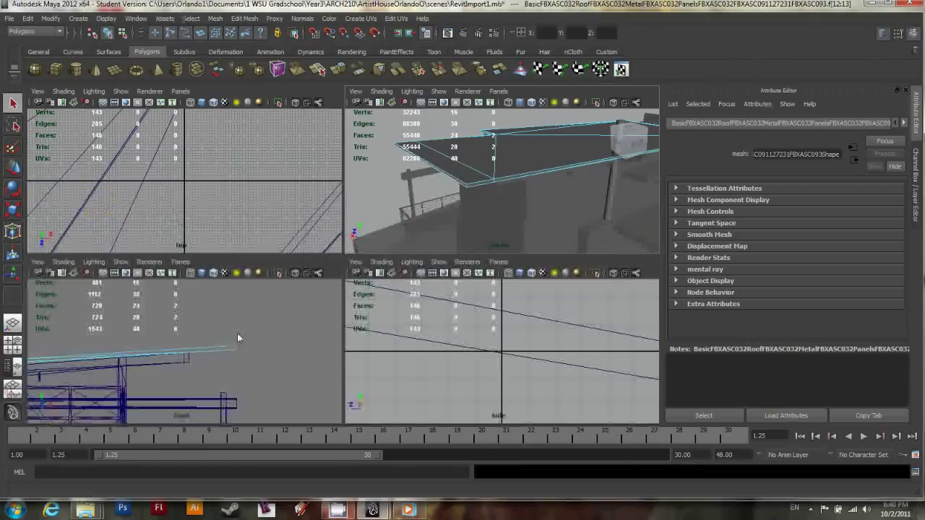
{"action": "key", "text": "space"}
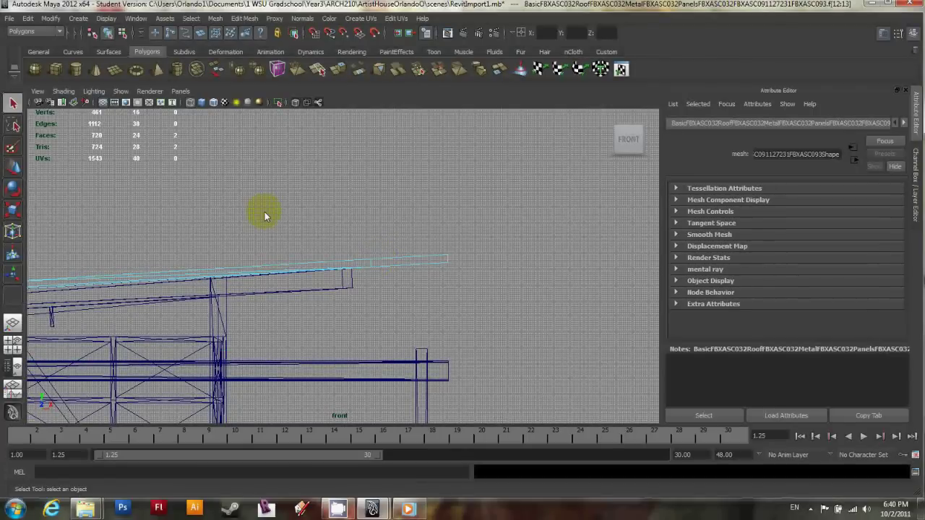
{"action": "left_click", "coordinate": [13, 189]}
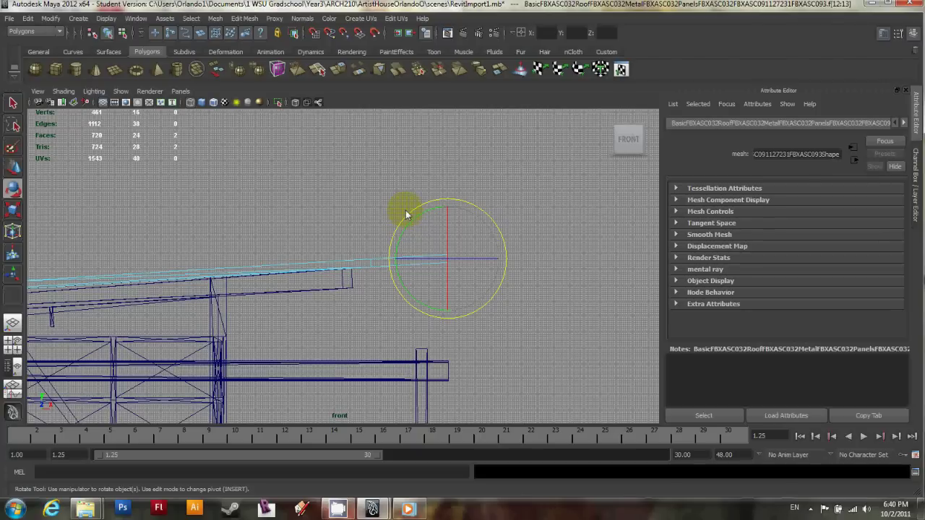
{"action": "key", "text": "space"}
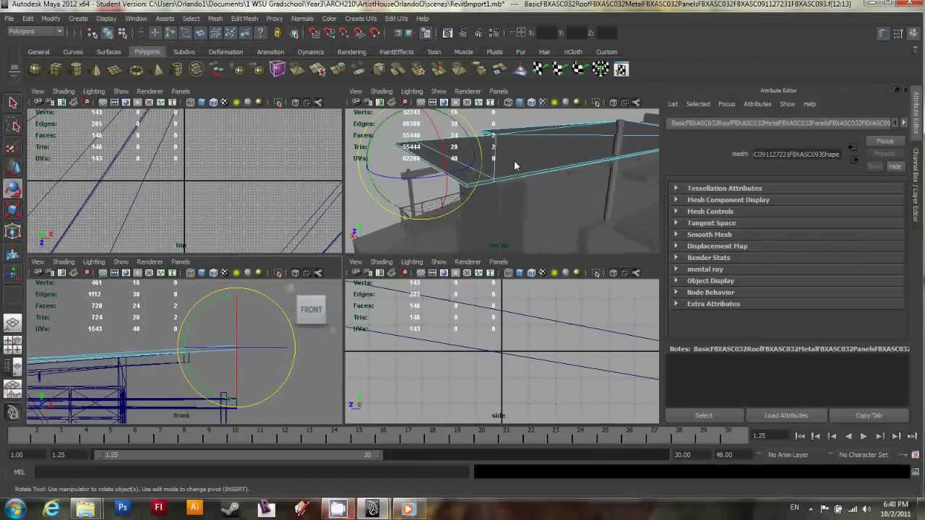
{"action": "left_click", "coordinate": [514, 159]}
{"action": "key", "text": "space"}
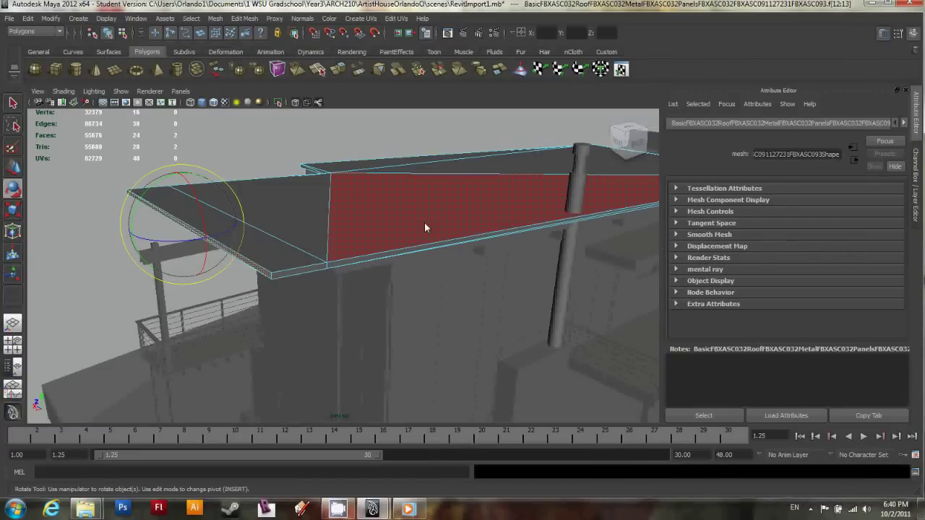
{"action": "left_click_drag", "start_coordinate": [424, 222], "coordinate": [210, 243], "text": "alt"}
{"action": "left_click_drag", "start_coordinate": [210, 237], "coordinate": [244, 267], "text": "alt"}
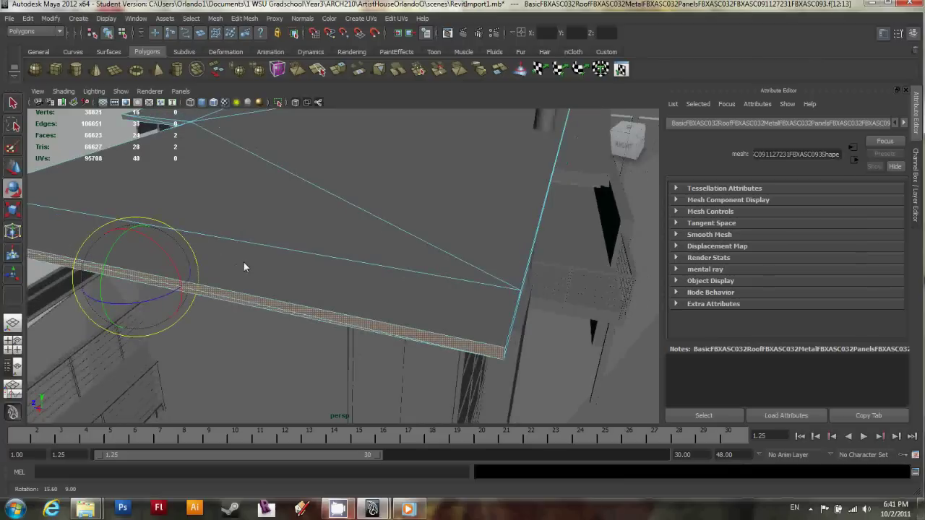
Try the local Y rotation ring on the roof's end faces in a close front view.
{"action": "key", "text": "space"}
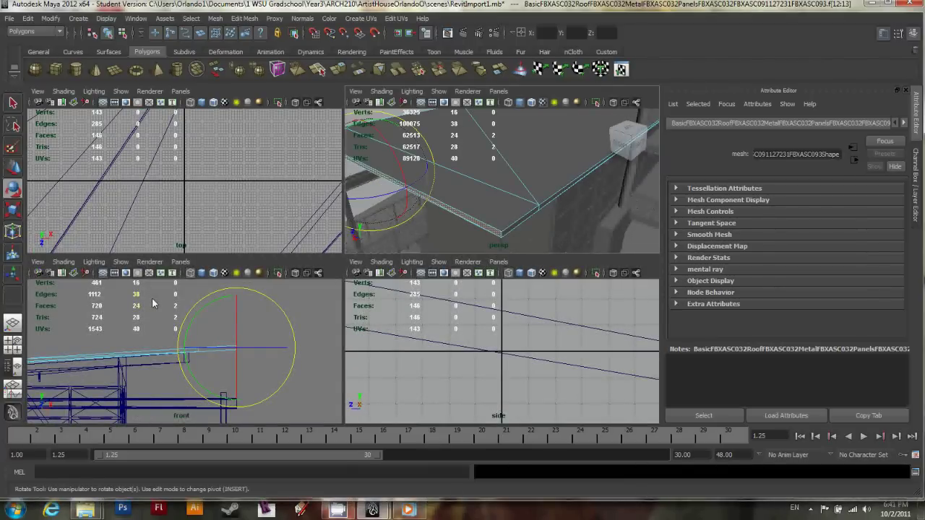
{"action": "key", "text": "space"}
{"action": "scroll", "coordinate": [258, 280], "scroll_direction": "up", "scroll_amount": 3}
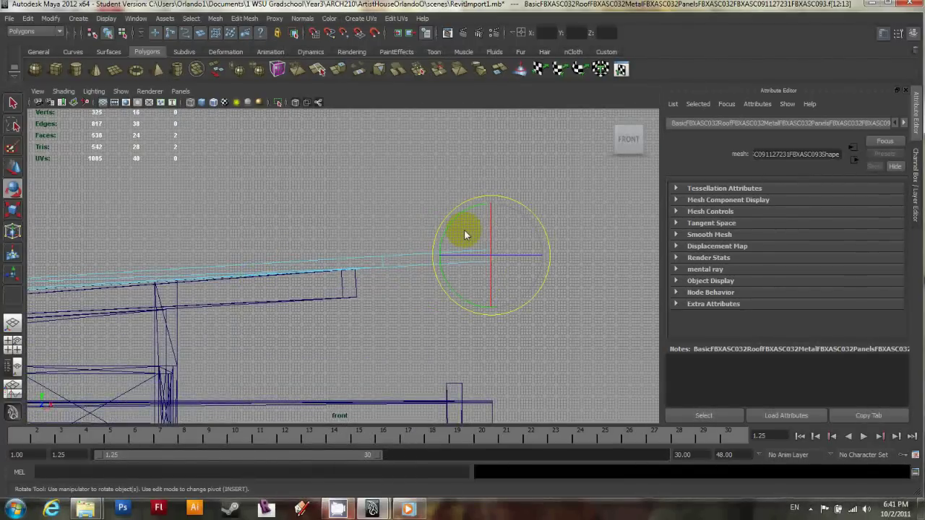
{"action": "middle_click_drag", "start_coordinate": [463, 234], "coordinate": [241, 223], "text": "alt"}
{"action": "scroll", "coordinate": [240, 221], "scroll_direction": "up", "scroll_amount": 3}
{"action": "mouse_move", "coordinate": [379, 185]}
{"action": "left_mouse_down"}
{"action": "mouse_move", "coordinate": [386, 176]}
{"action": "mouse_move", "coordinate": [372, 189]}
{"action": "left_mouse_up"}
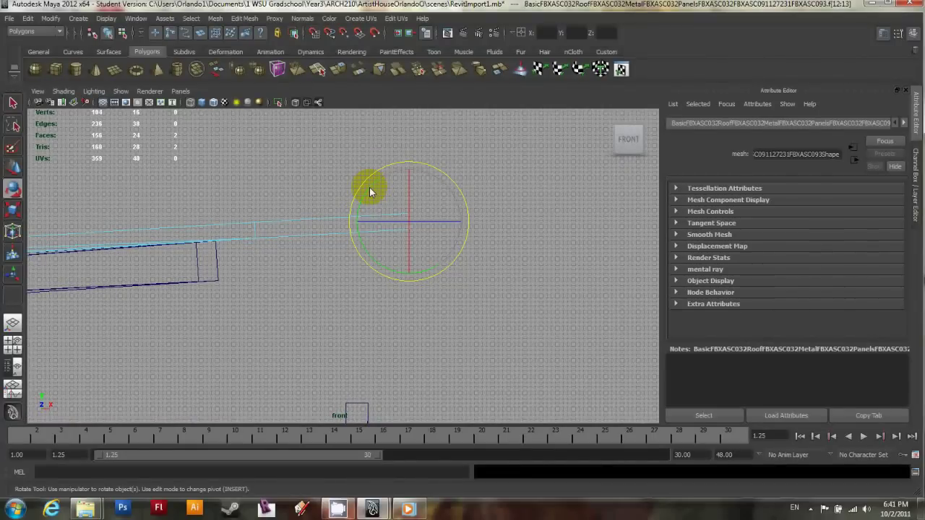
{"action": "left_click", "coordinate": [369, 189]}
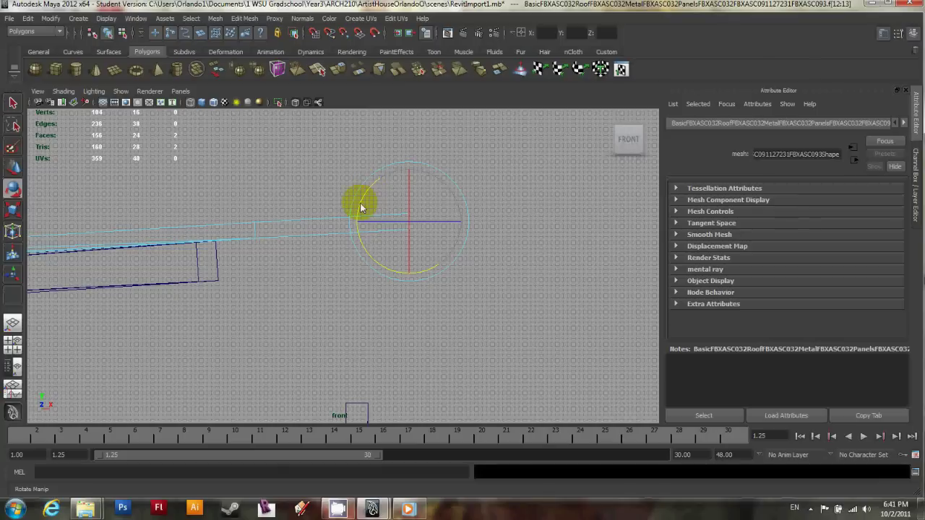
{"action": "left_click_drag", "start_coordinate": [361, 208], "coordinate": [372, 269]}
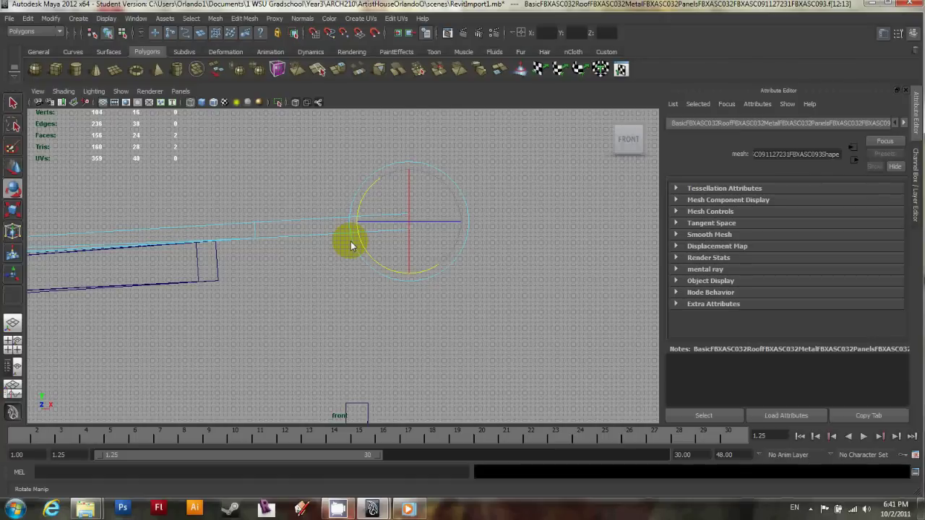
Try rotating the roof's end faces about 49 degrees around their local Y axis in the front view, and undo the rotation.
{"action": "left_click_drag", "start_coordinate": [336, 186], "coordinate": [363, 154]}
{"action": "left_click_drag", "start_coordinate": [397, 168], "coordinate": [379, 195]}
{"action": "left_click", "coordinate": [414, 195]}
{"action": "left_click", "coordinate": [470, 207]}
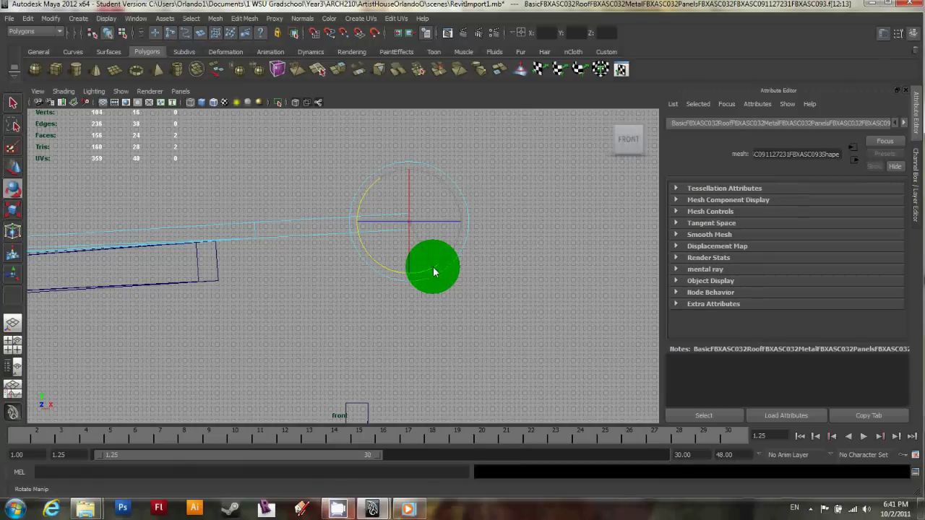
{"action": "left_click_drag", "start_coordinate": [434, 272], "coordinate": [407, 229]}
{"action": "middle_click_drag", "start_coordinate": [405, 226], "coordinate": [470, 257], "text": "alt"}
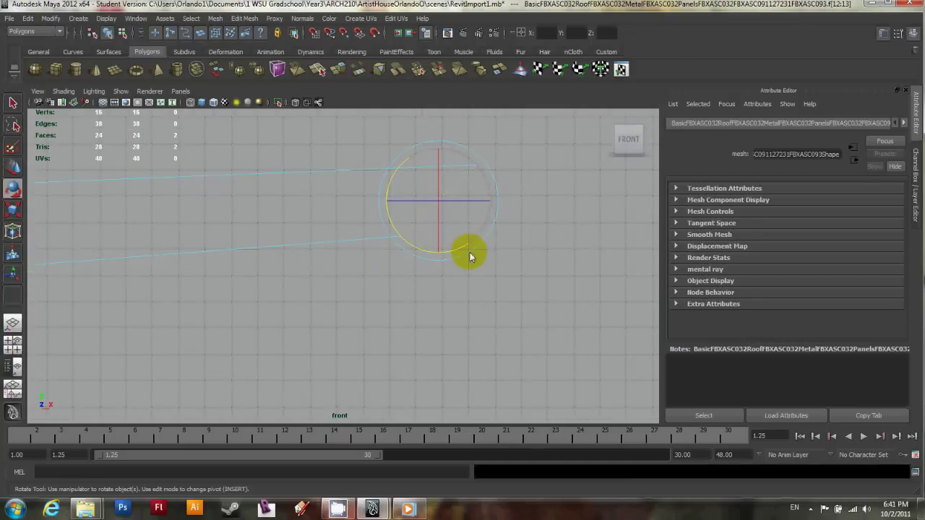
{"action": "left_click_drag", "start_coordinate": [463, 247], "coordinate": [356, 243]}
Frame the roof's end faces in the top view and try rotating them about the vertical axis.
{"action": "key", "text": "space"}
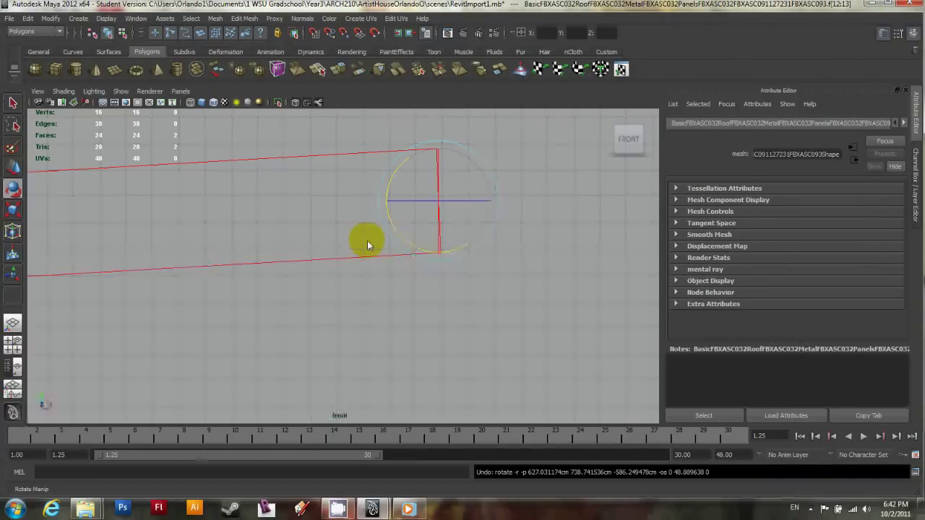
{"action": "key", "text": "space"}
{"action": "scroll", "coordinate": [257, 239], "scroll_direction": "down", "scroll_amount": 3}
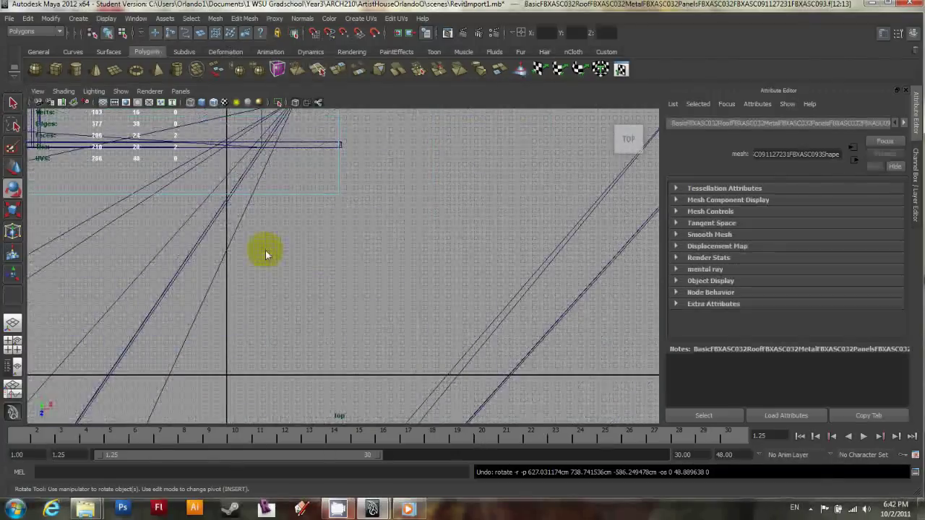
{"action": "key", "text": "f"}
{"action": "scroll", "coordinate": [328, 238], "scroll_direction": "down", "scroll_amount": 1}
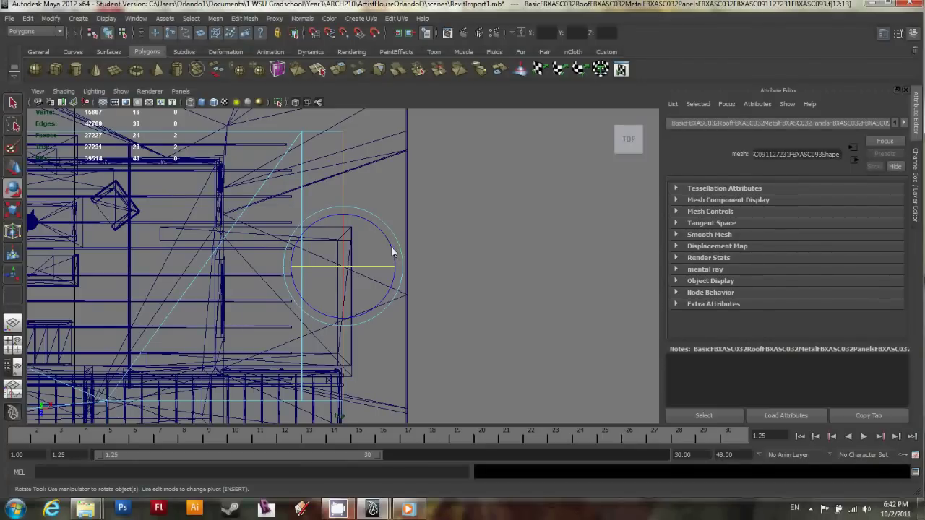
{"action": "left_click_drag", "start_coordinate": [394, 246], "coordinate": [394, 260]}
Compare the Scale, Move and Rotate manipulators on the roof's end faces in the perspective view, finishing with the Scale tool active.
{"action": "key", "text": "space"}
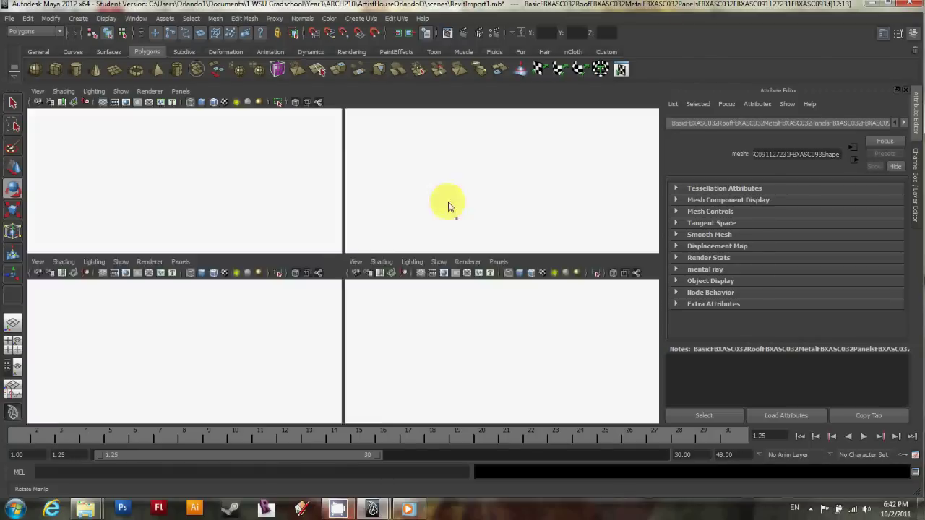
{"action": "key", "text": "space"}
{"action": "left_click_drag", "start_coordinate": [448, 208], "coordinate": [278, 254], "text": "alt"}
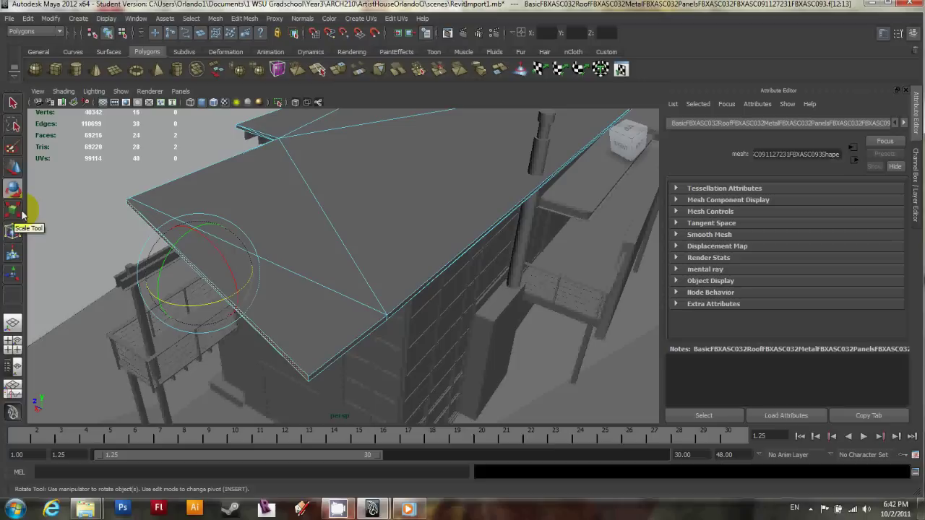
{"action": "key", "text": "r"}
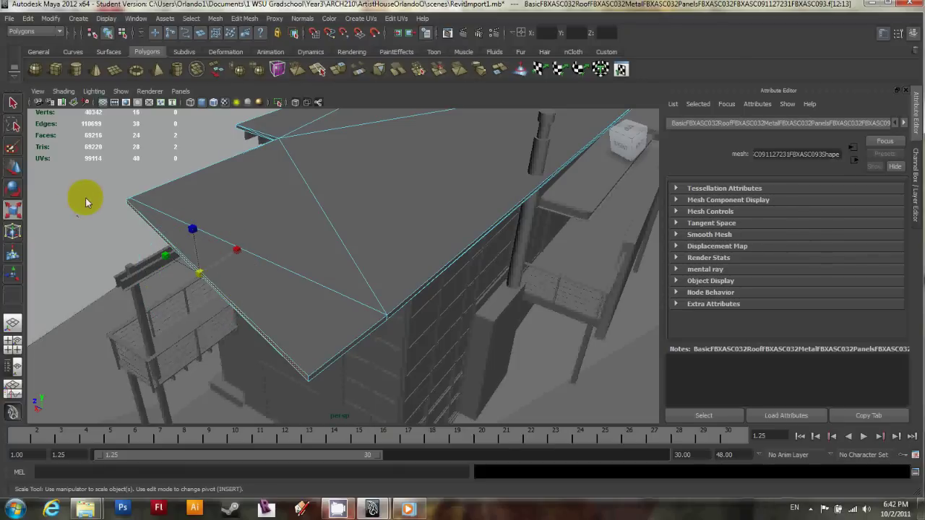
{"action": "key", "text": "w"}
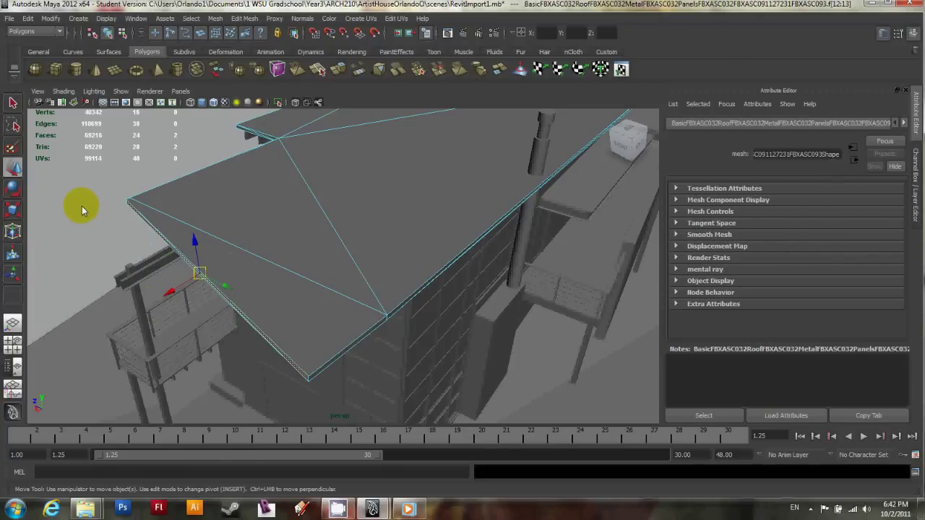
{"action": "key", "text": "e"}
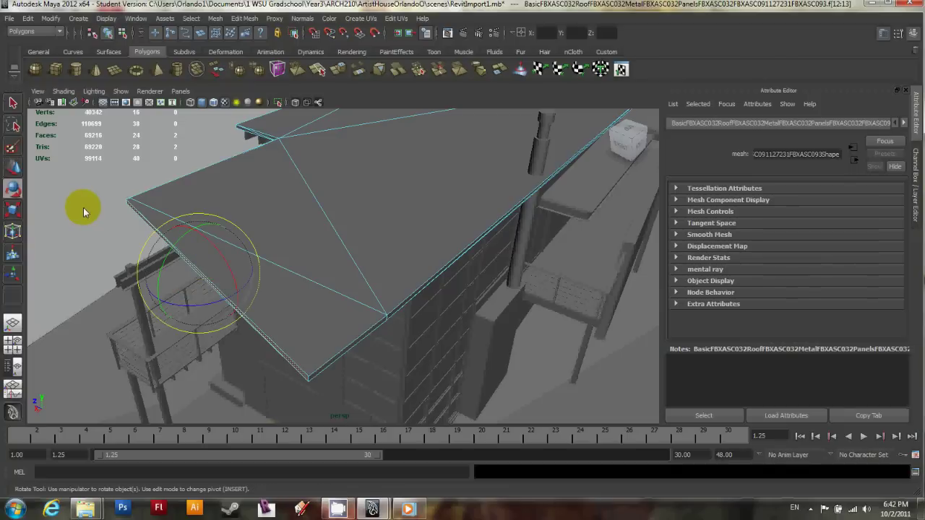
{"action": "key", "text": "r"}
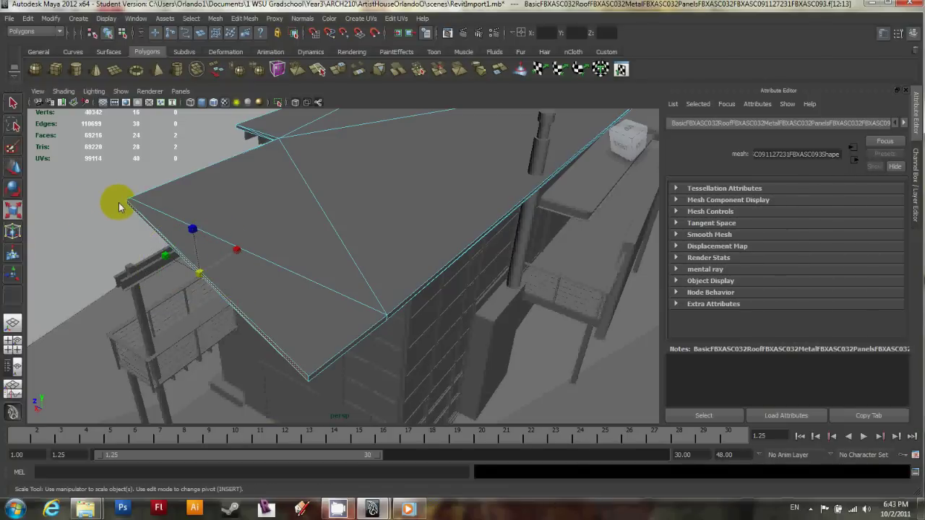
Scale the roof's end faces uniformly from the manipulator's centre to distort the extended roof end.
{"action": "left_click", "coordinate": [234, 263]}
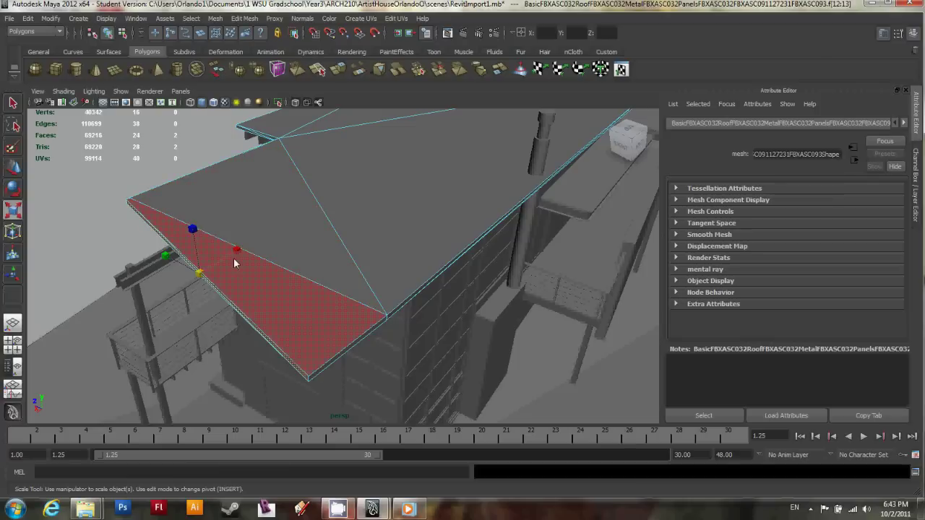
{"action": "left_click", "coordinate": [203, 225]}
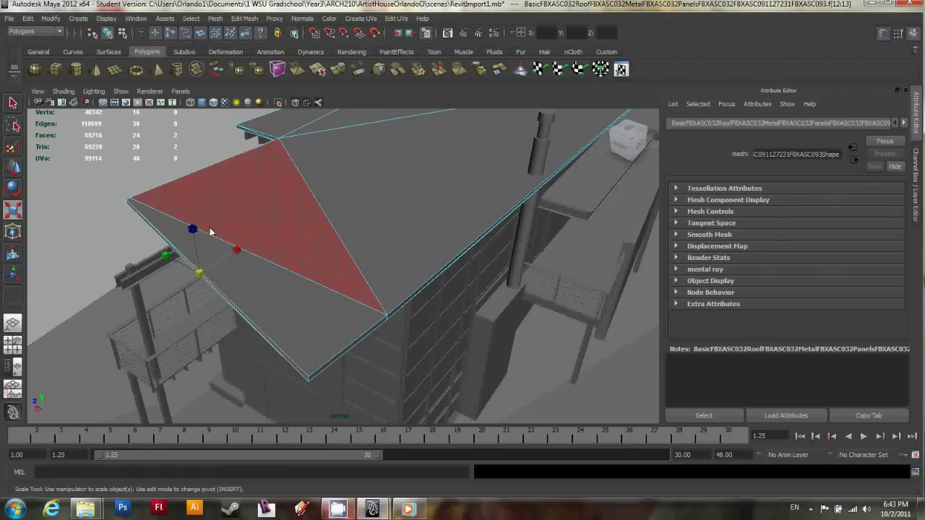
{"action": "left_click", "coordinate": [227, 272]}
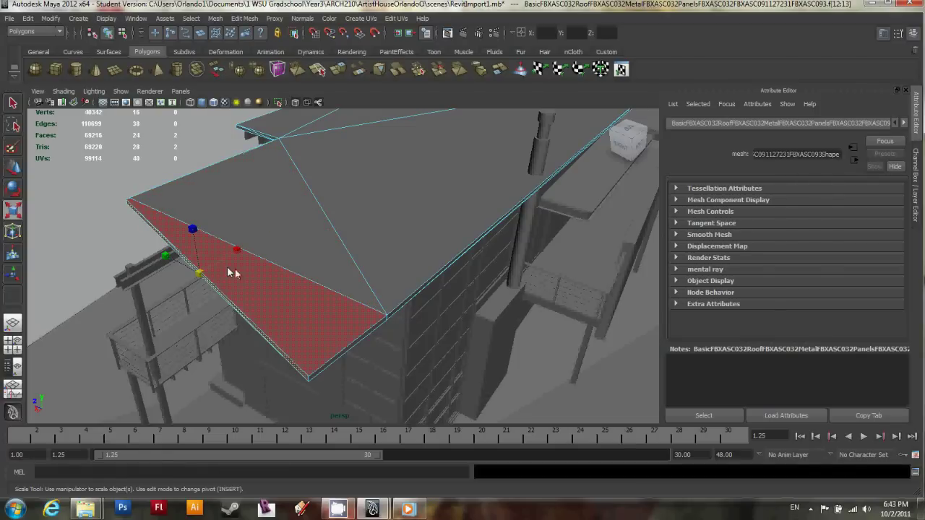
{"action": "left_click_drag", "start_coordinate": [232, 272], "coordinate": [207, 257], "text": "alt"}
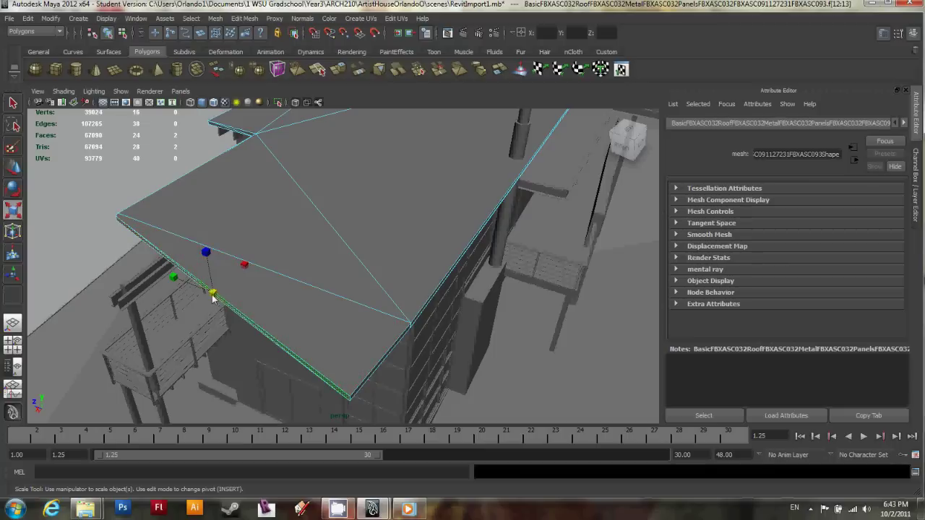
{"action": "left_click_drag", "start_coordinate": [229, 296], "coordinate": [242, 264], "text": "alt"}
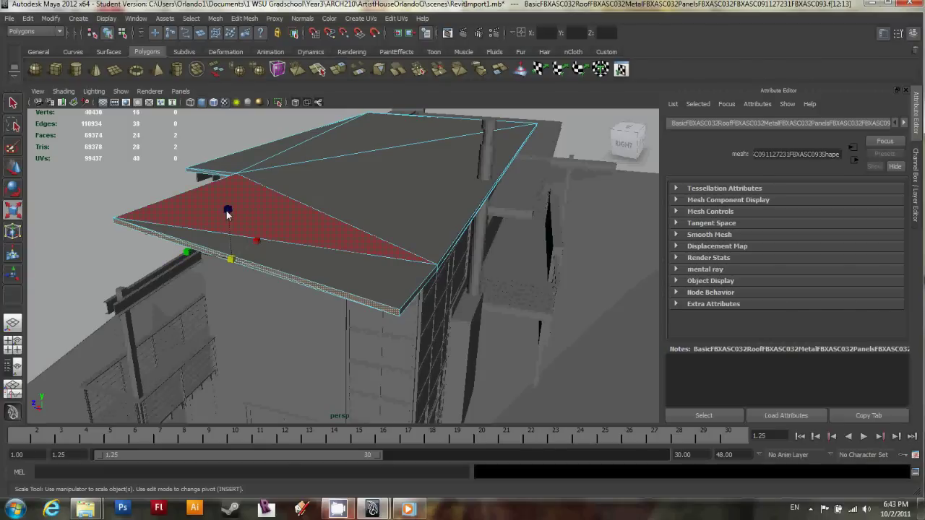
{"action": "left_click_drag", "start_coordinate": [269, 248], "coordinate": [302, 244], "text": "alt"}
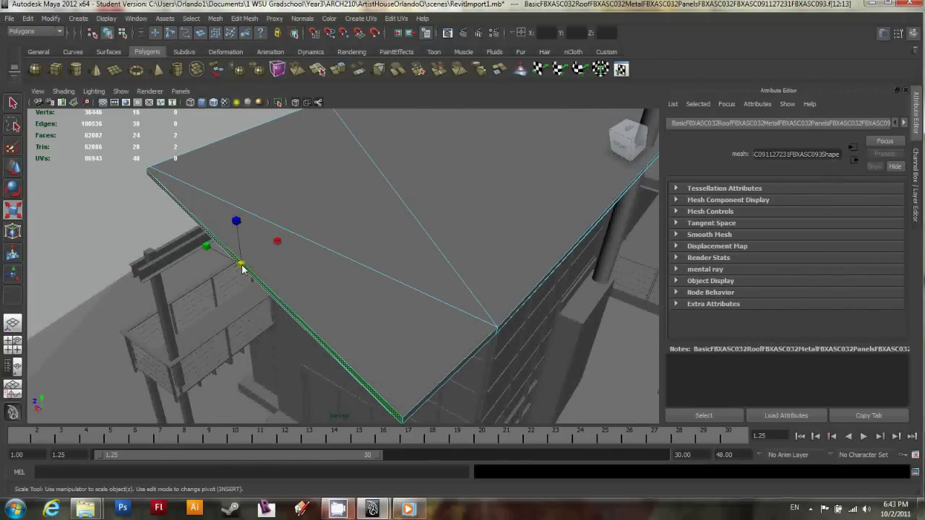
{"action": "left_click_drag", "start_coordinate": [243, 266], "coordinate": [515, 209], "text": "alt"}
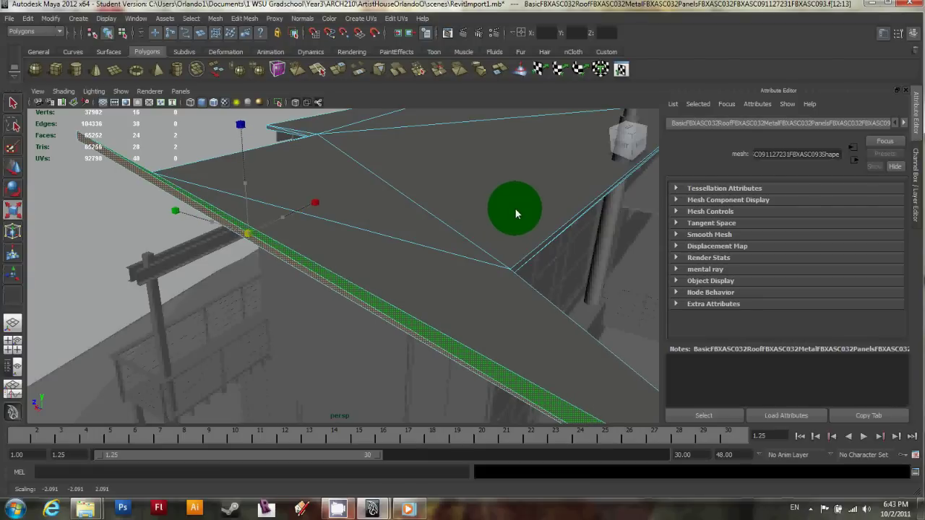
{"action": "left_click_drag", "start_coordinate": [515, 209], "coordinate": [428, 251]}
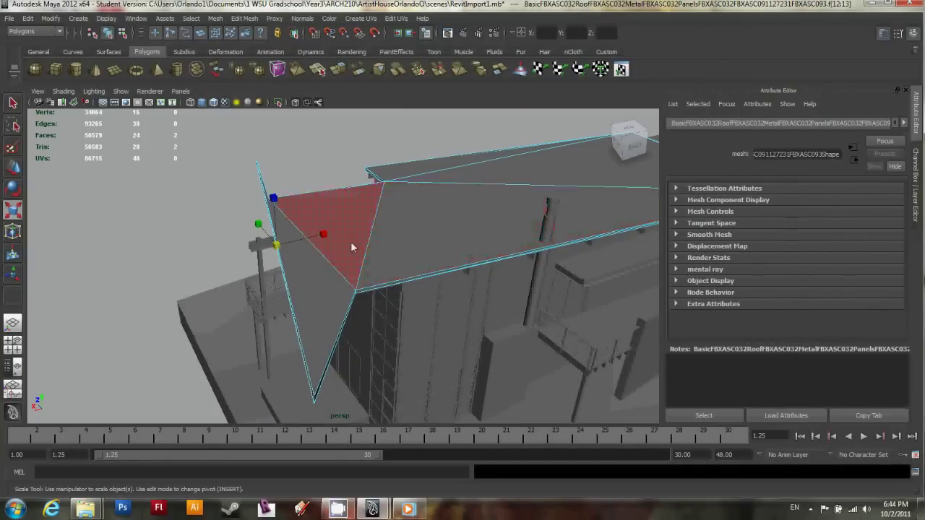
Examine the distorted roof end from the front and side with the Move manipulator and the Scale manipulator.
{"action": "key", "text": "w"}
{"action": "middle_click_drag", "start_coordinate": [344, 248], "coordinate": [153, 263]}
{"action": "left_click_drag", "start_coordinate": [153, 264], "coordinate": [468, 205], "text": "alt"}
{"action": "left_click_drag", "start_coordinate": [526, 243], "coordinate": [465, 245], "text": "alt"}
{"action": "left_click", "coordinate": [465, 243]}
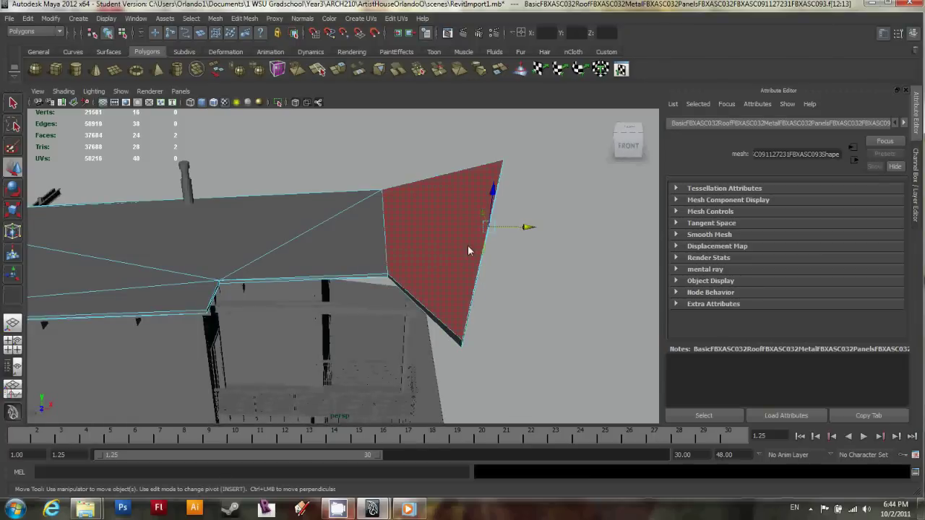
{"action": "key", "text": "r"}
{"action": "left_click_drag", "start_coordinate": [486, 271], "coordinate": [458, 278], "text": "alt"}
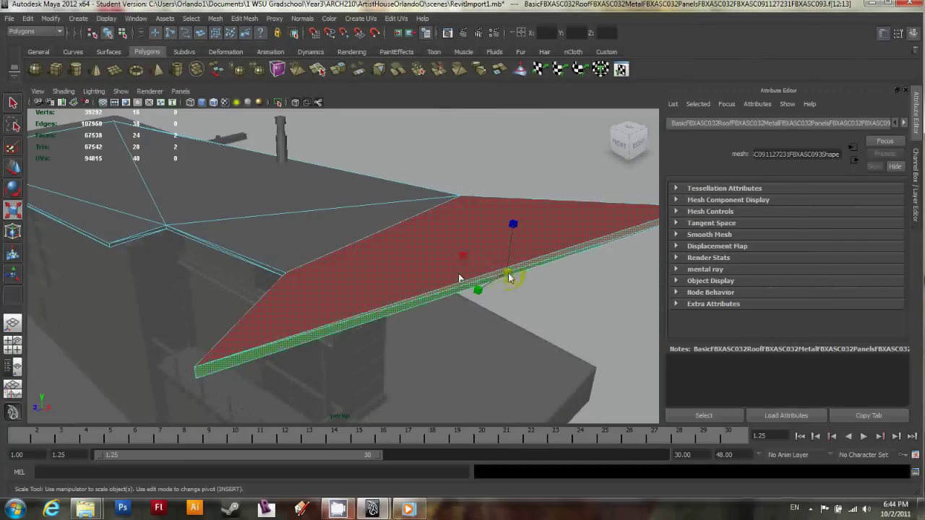
Scale the roof's end faces along the vertical axis only to thicken the extended roof edge.
{"action": "middle_click_drag", "start_coordinate": [459, 275], "coordinate": [334, 287]}
{"action": "left_click_drag", "start_coordinate": [334, 286], "coordinate": [391, 269], "text": "alt"}
{"action": "scroll", "coordinate": [389, 227], "scroll_direction": "up", "scroll_amount": 3}
{"action": "middle_click_drag", "start_coordinate": [389, 227], "coordinate": [328, 227], "text": "alt"}
{"action": "left_click_drag", "start_coordinate": [328, 231], "coordinate": [339, 230], "text": "alt"}
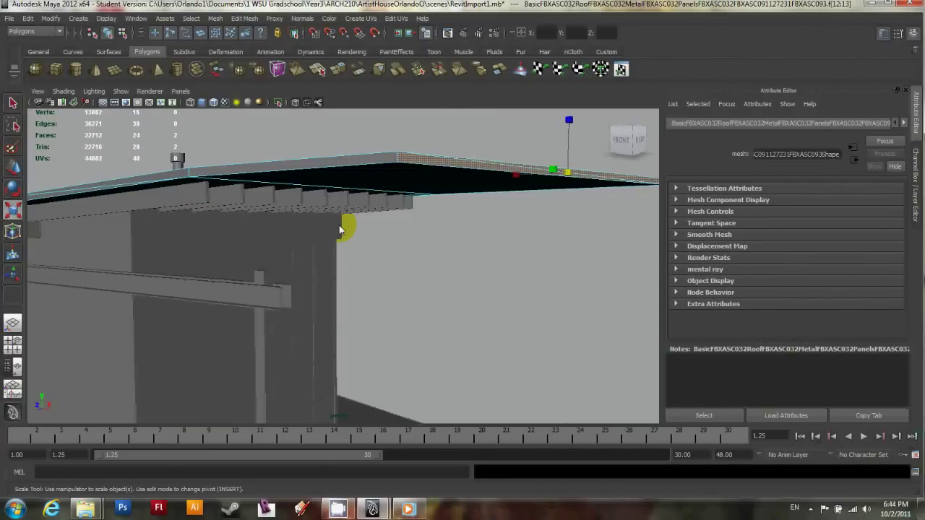
{"action": "left_click_drag", "start_coordinate": [345, 226], "coordinate": [504, 190], "text": "alt"}
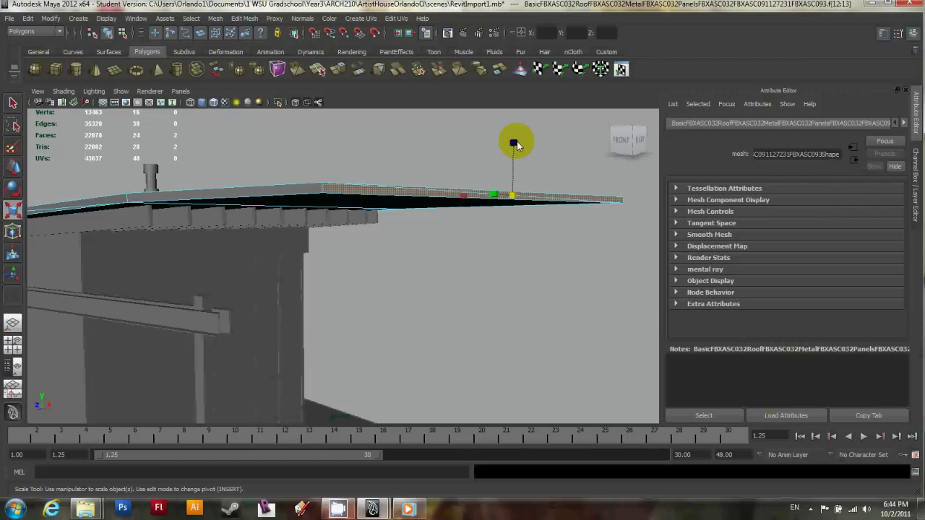
{"action": "left_click_drag", "start_coordinate": [514, 146], "coordinate": [506, 28]}
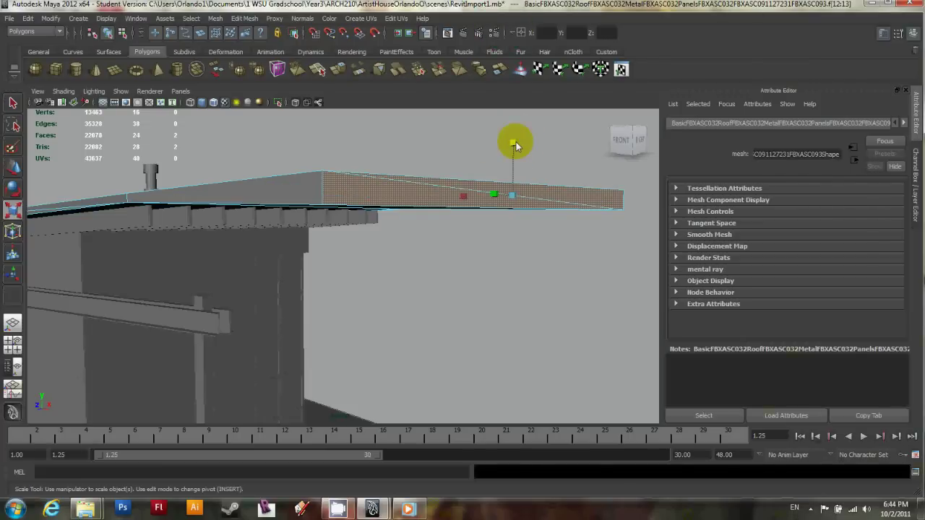
{"action": "left_click_drag", "start_coordinate": [515, 142], "coordinate": [516, 81]}
{"action": "left_click_drag", "start_coordinate": [418, 265], "coordinate": [240, 294], "text": "alt"}
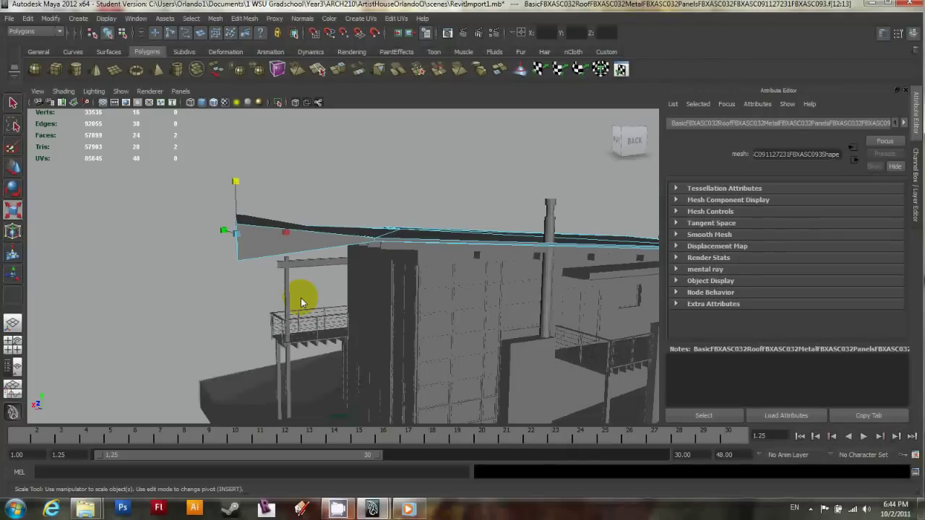
Undo the scaling and rotation of the roof's end faces, back to the straight extended roof.
{"action": "key", "text": "ctrl+z"}
{"action": "key", "text": "ctrl+z"}
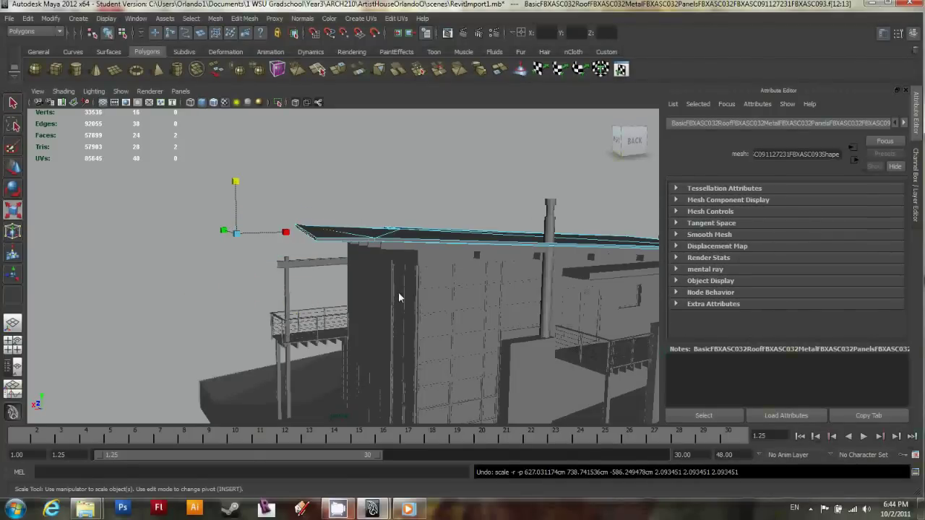
{"action": "key", "text": "ctrl+z"}
{"action": "key", "text": "ctrl+z"}
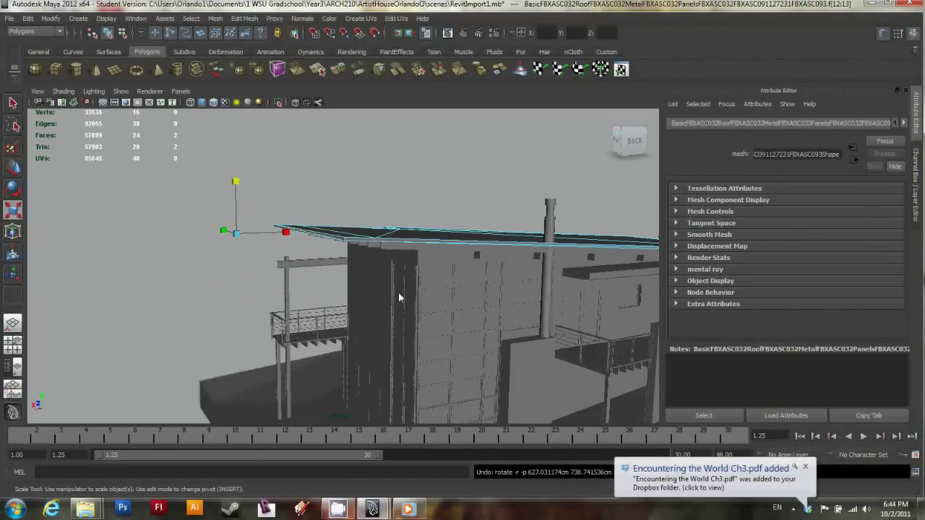
{"action": "key", "text": "ctrl+z"}
{"action": "key", "text": "ctrl+z"}
{"action": "left_click_drag", "start_coordinate": [350, 303], "coordinate": [357, 326], "text": "alt"}
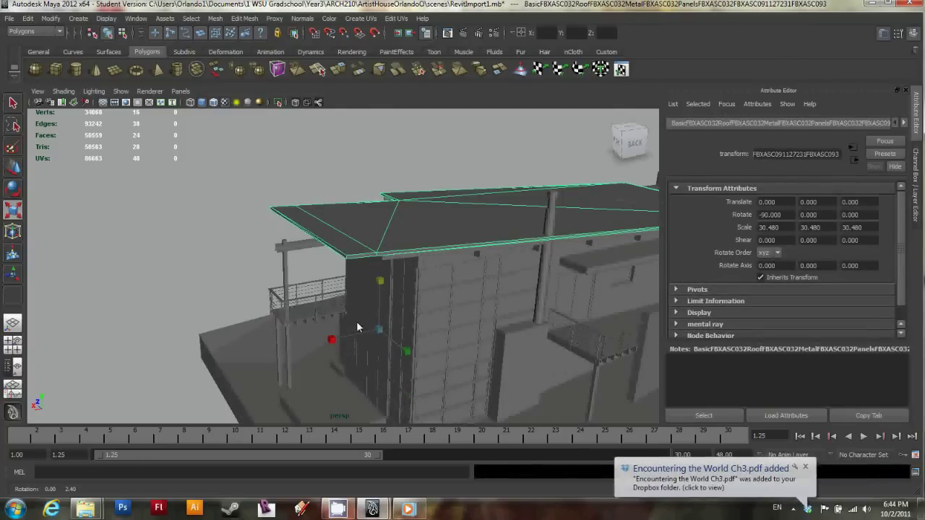
{"action": "left_click", "coordinate": [405, 228]}
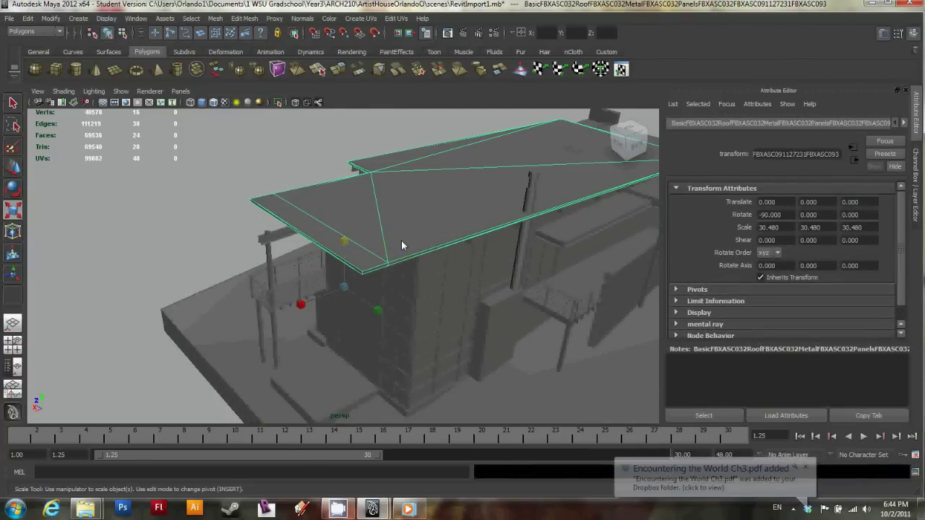
{"action": "left_click", "coordinate": [430, 302]}
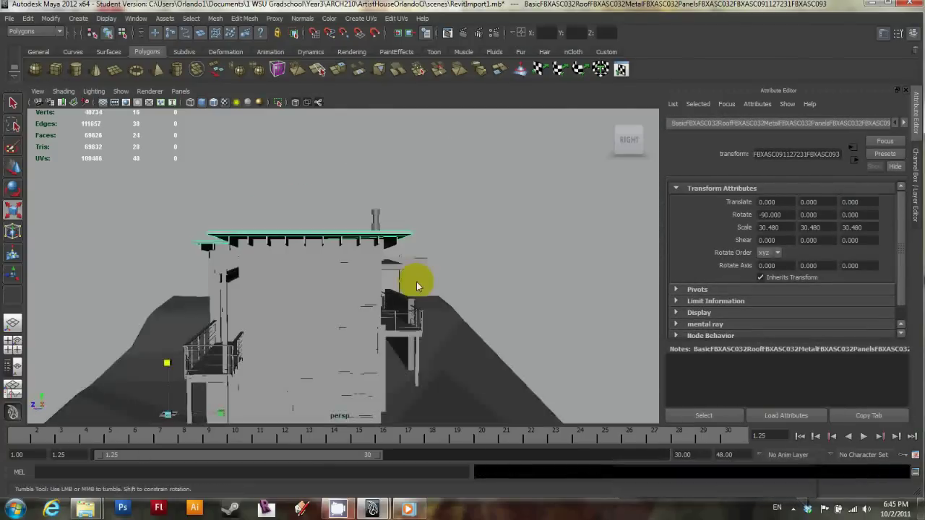
{"action": "left_click_drag", "start_coordinate": [416, 282], "coordinate": [382, 264], "text": "alt"}
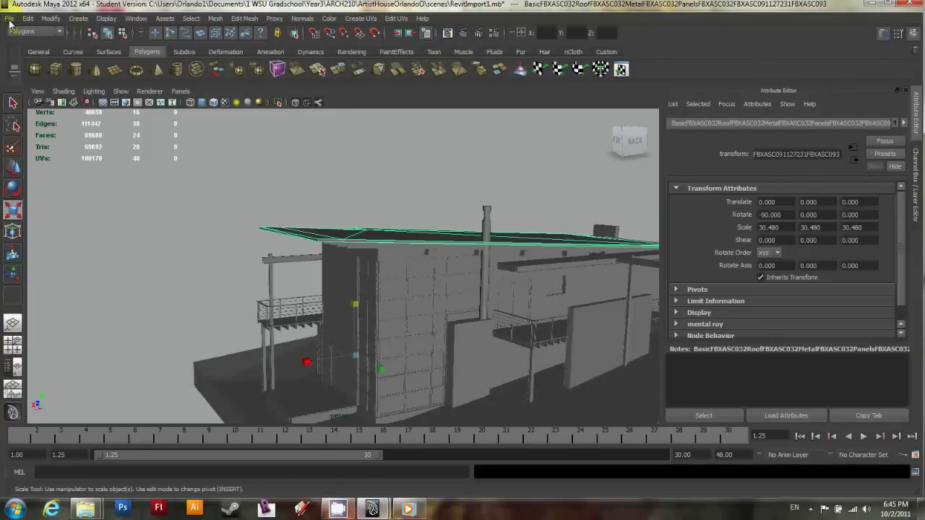
Close the house scene by starting a new empty scene.
{"action": "left_click", "coordinate": [10, 18]}
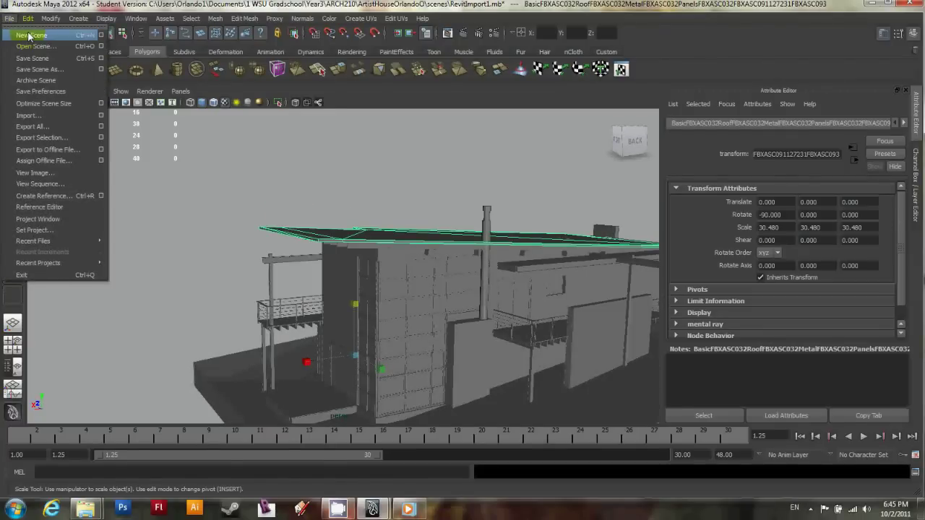
{"action": "left_click", "coordinate": [29, 36]}
{"action": "left_click", "coordinate": [454, 260]}
{"action": "mouse_move", "coordinate": [454, 259]}
{"action": "left_mouse_down", "text": "alt"}
{"action": "mouse_move", "coordinate": [434, 262]}
{"action": "mouse_move", "coordinate": [469, 260]}
{"action": "left_mouse_up", "text": "alt"}
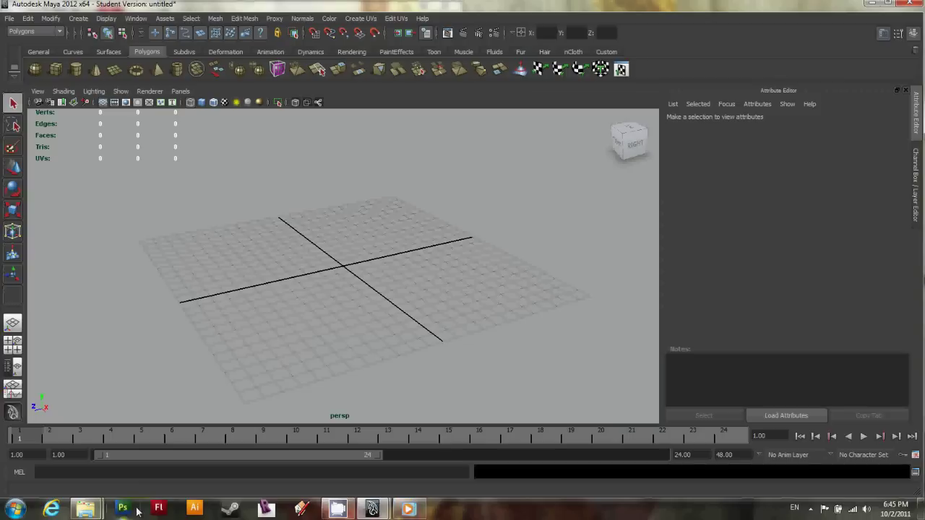
{"action": "right_click", "coordinate": [399, 514]}
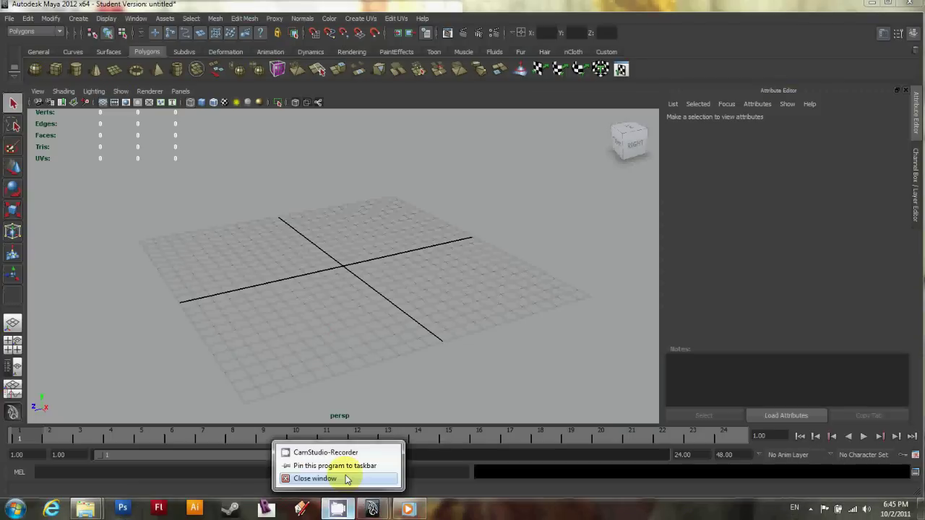
{"action": "left_click", "coordinate": [346, 482]}
{"action": "left_click", "coordinate": [810, 507]}
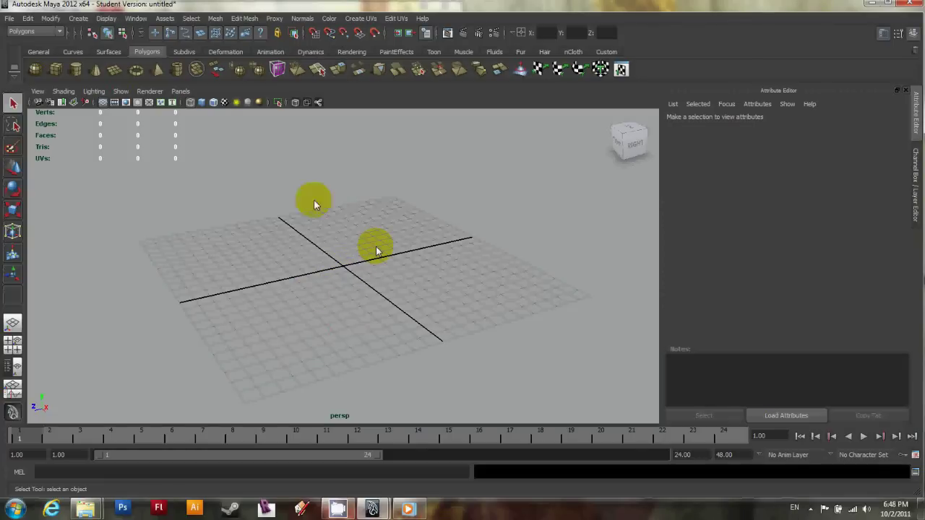
Save the empty scene as a Maya Binary file named modeling in the project's scenes folder.
{"action": "left_click", "coordinate": [13, 19]}
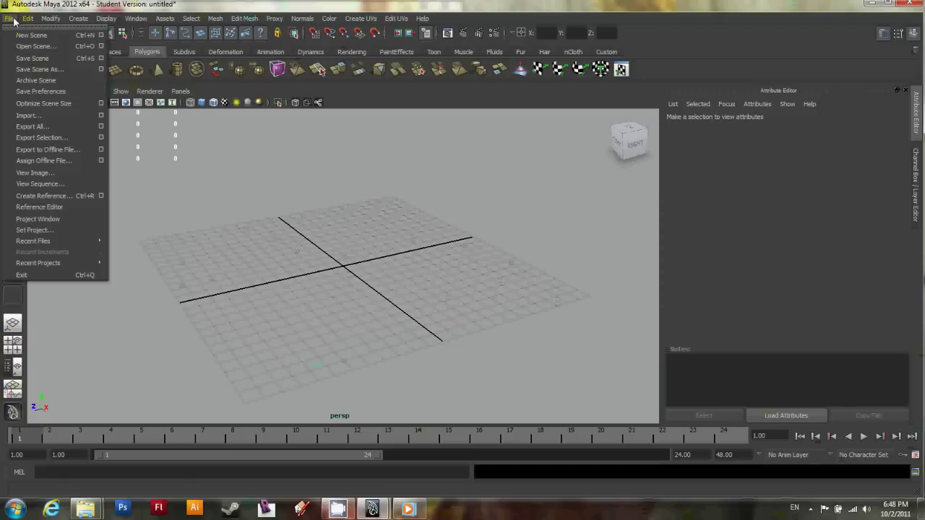
{"action": "left_click", "coordinate": [54, 70]}
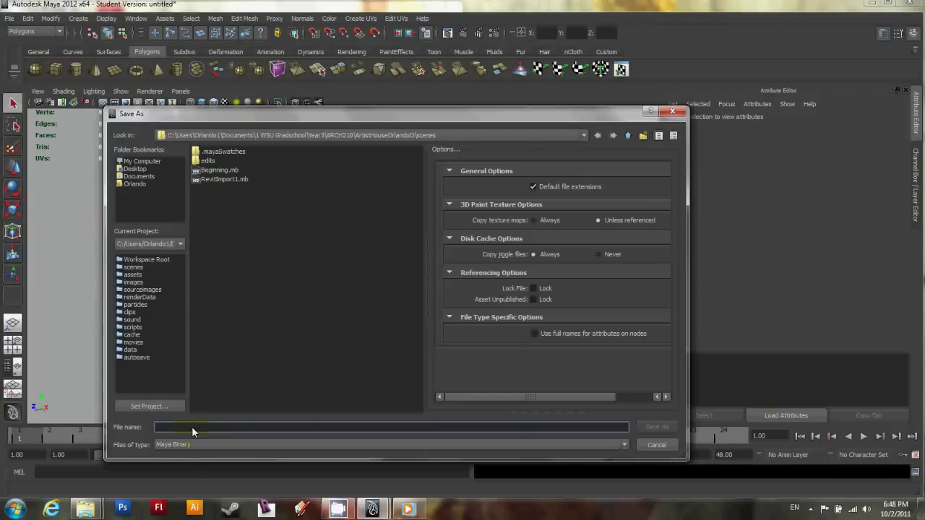
{"action": "type", "text": "modeling"}
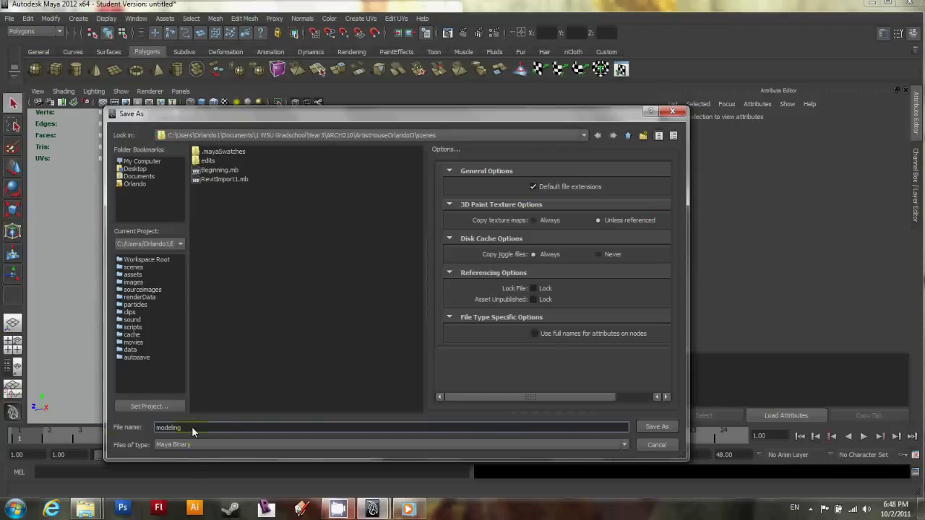
{"action": "key", "text": "Return"}
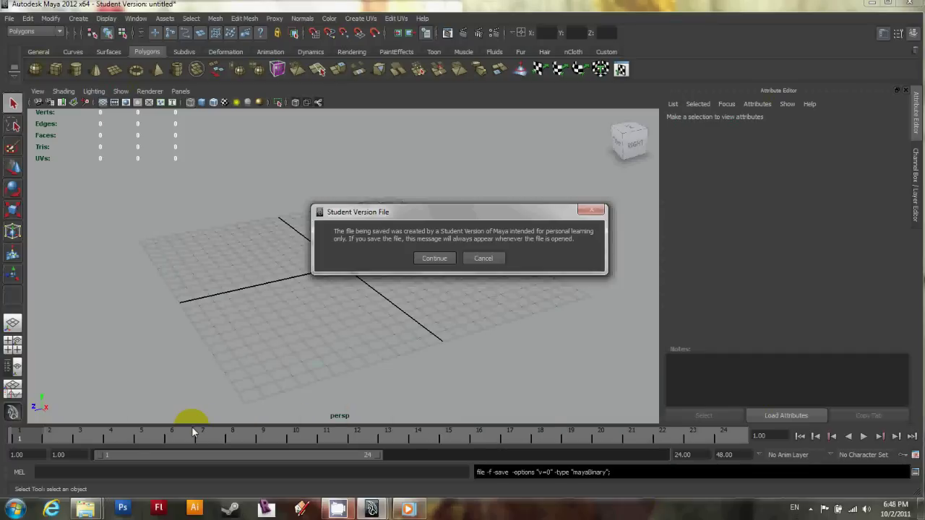
{"action": "key", "text": "Return"}
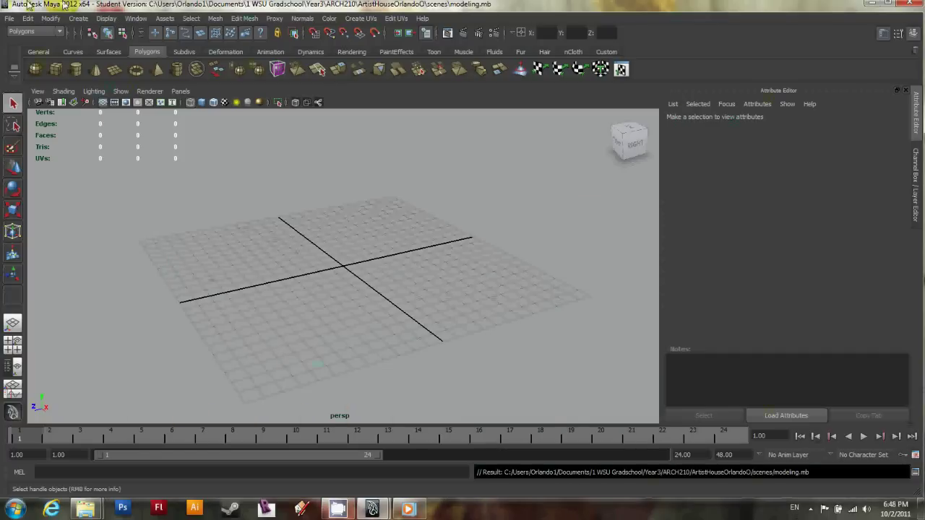
Look through the General, Curves and Surfaces tool sets and compare the surface tools with the polygon tools, finishing on Polygons.
{"action": "left_click", "coordinate": [39, 53]}
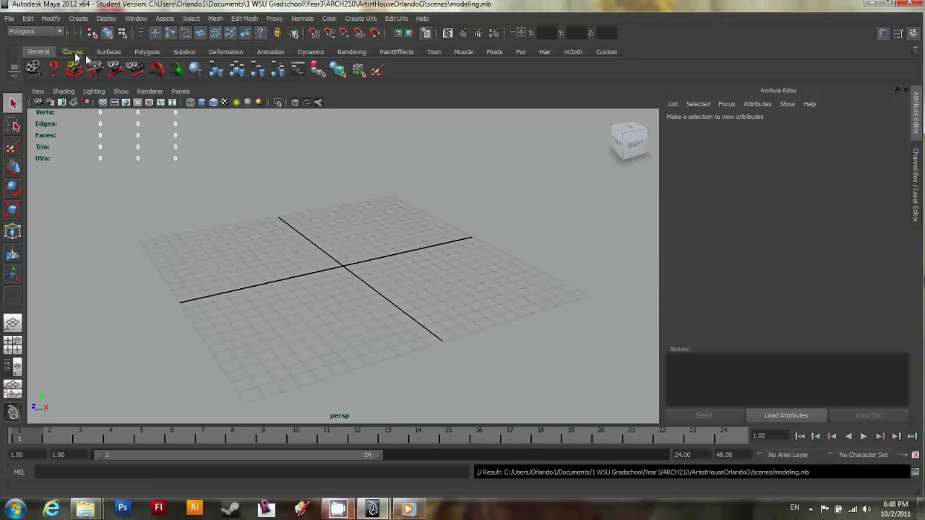
{"action": "left_click", "coordinate": [74, 52]}
{"action": "left_click", "coordinate": [113, 54]}
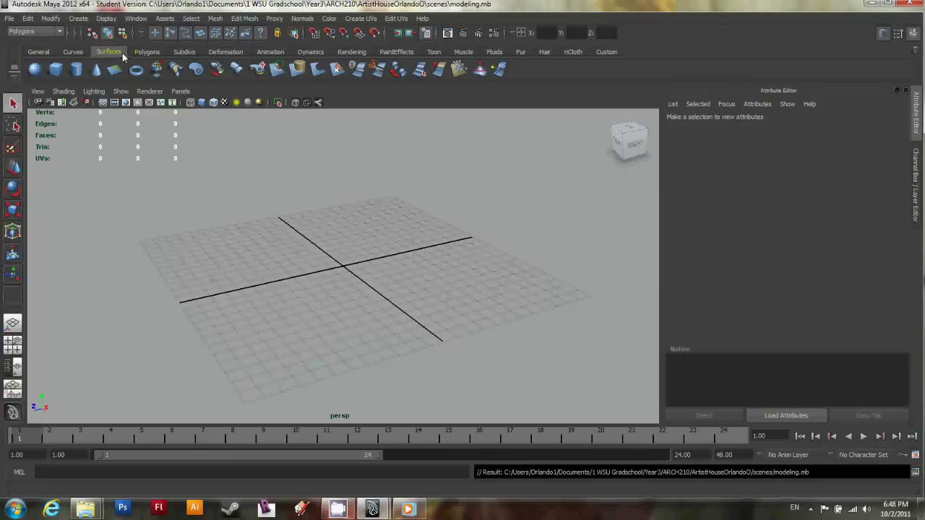
{"action": "left_click", "coordinate": [136, 53]}
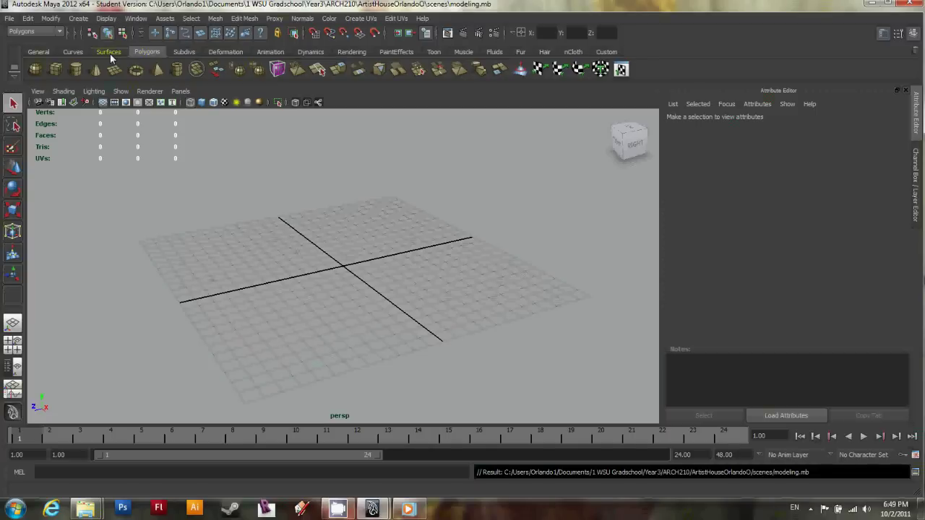
{"action": "left_click", "coordinate": [110, 54]}
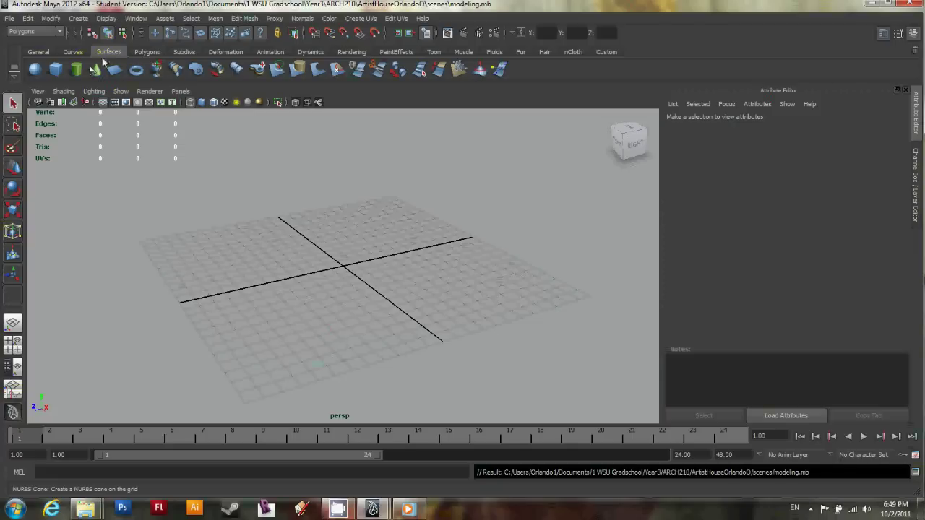
{"action": "left_click", "coordinate": [139, 52]}
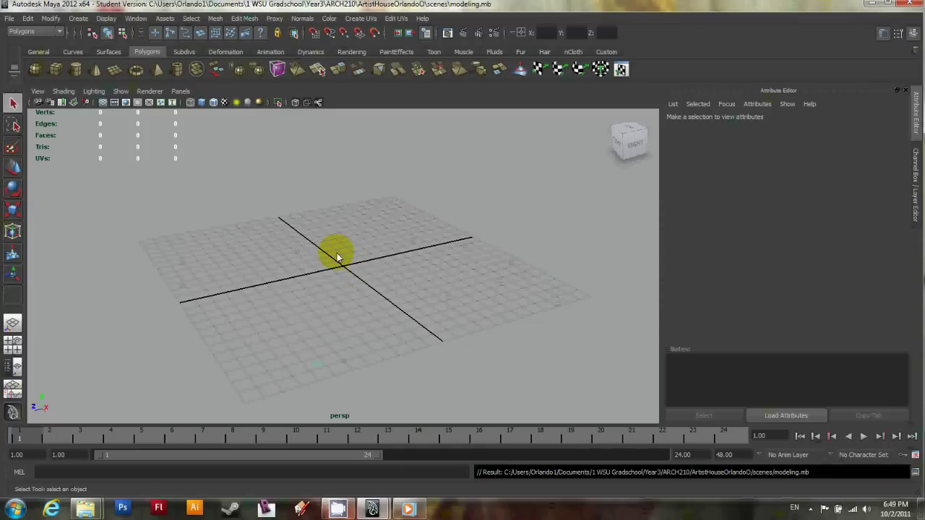
Review the creation options for a polygon cube and dismiss them without creating one.
{"action": "left_click", "coordinate": [77, 19]}
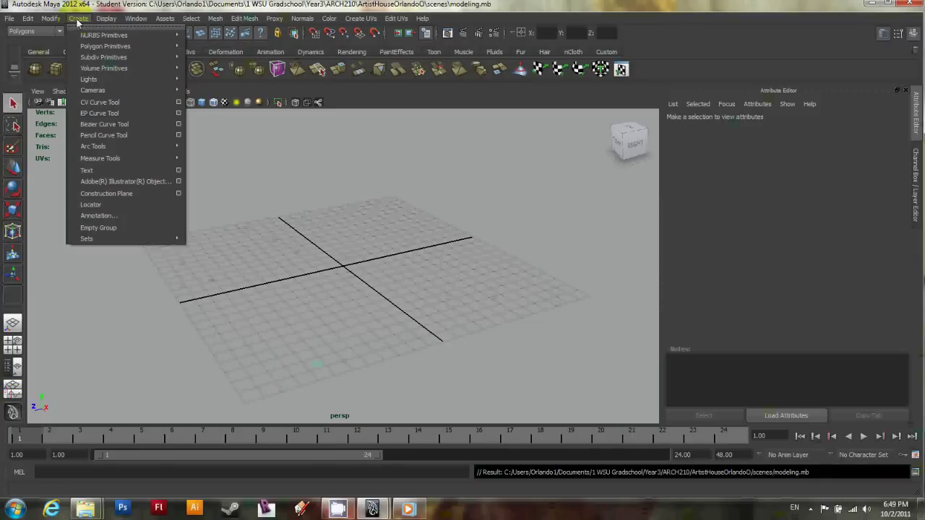
{"action": "mouse_move", "coordinate": [106, 49]}
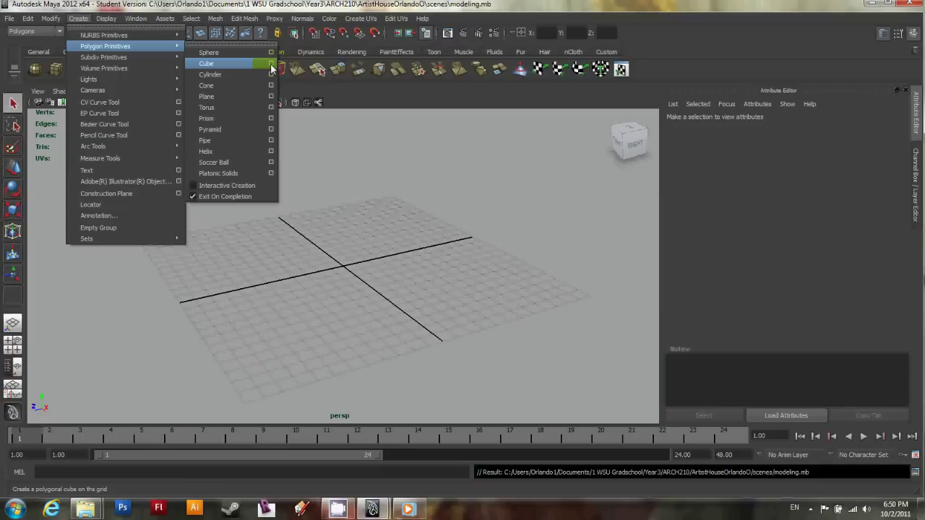
{"action": "left_click", "coordinate": [271, 64]}
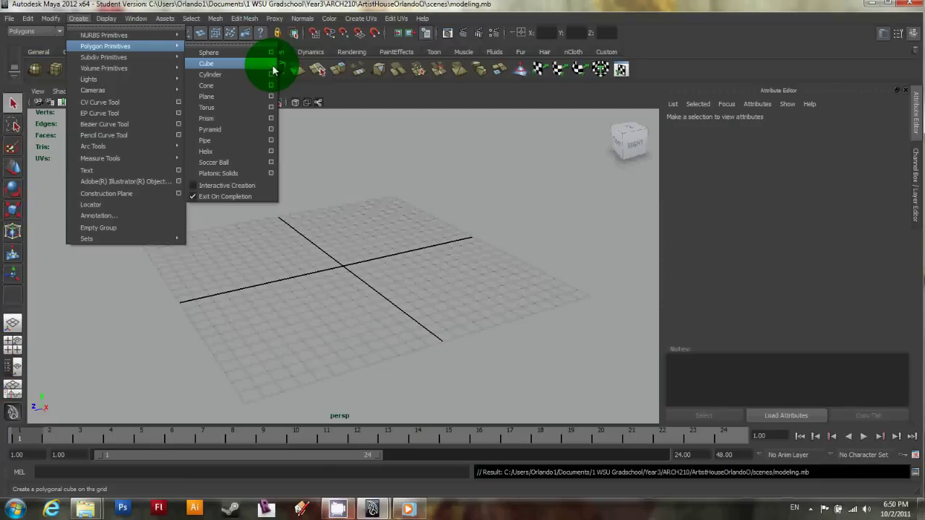
{"action": "left_click_drag", "start_coordinate": [458, 172], "coordinate": [549, 145]}
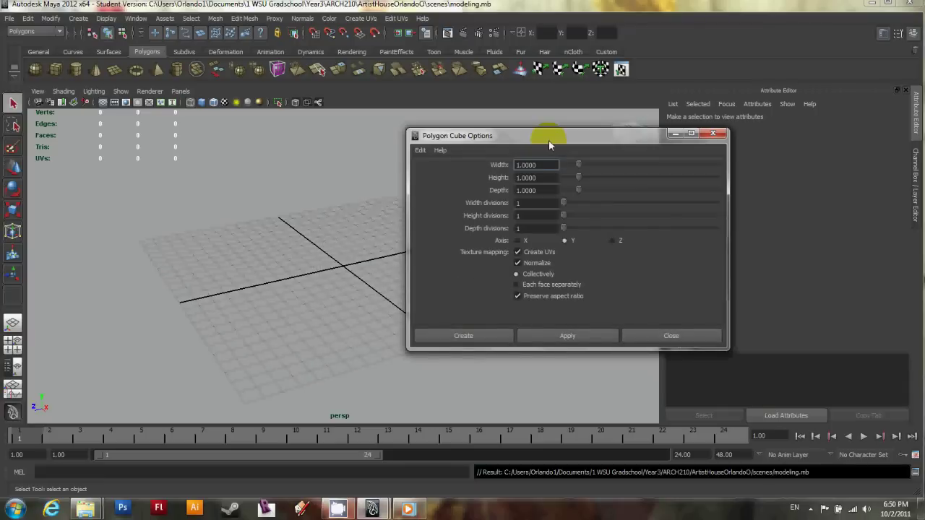
{"action": "left_click", "coordinate": [638, 336]}
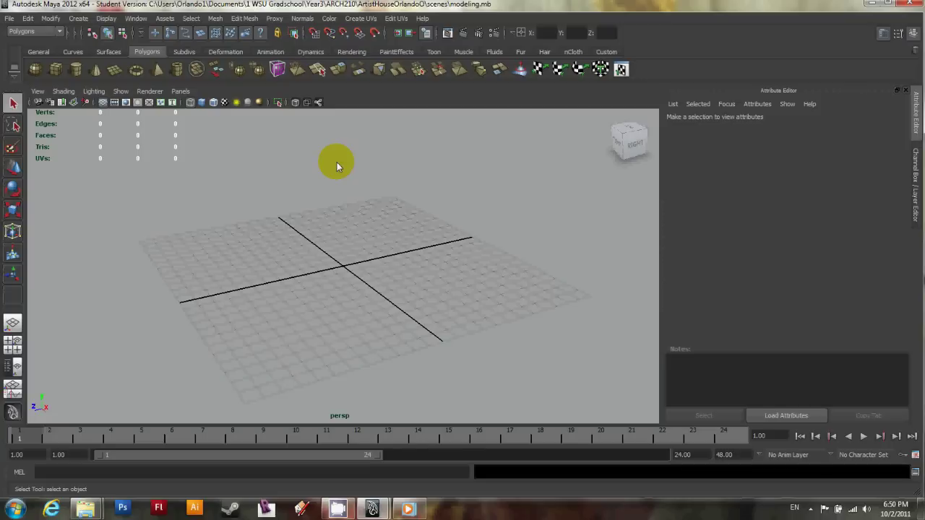
Open the application preferences and set the linear working unit to inch in the general settings.
{"action": "left_click", "coordinate": [54, 18]}
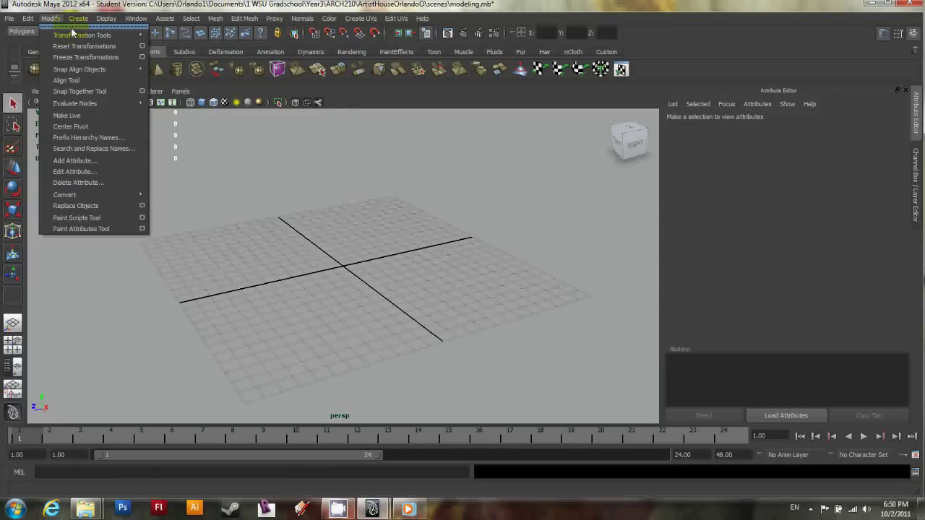
{"action": "mouse_move", "coordinate": [78, 20]}
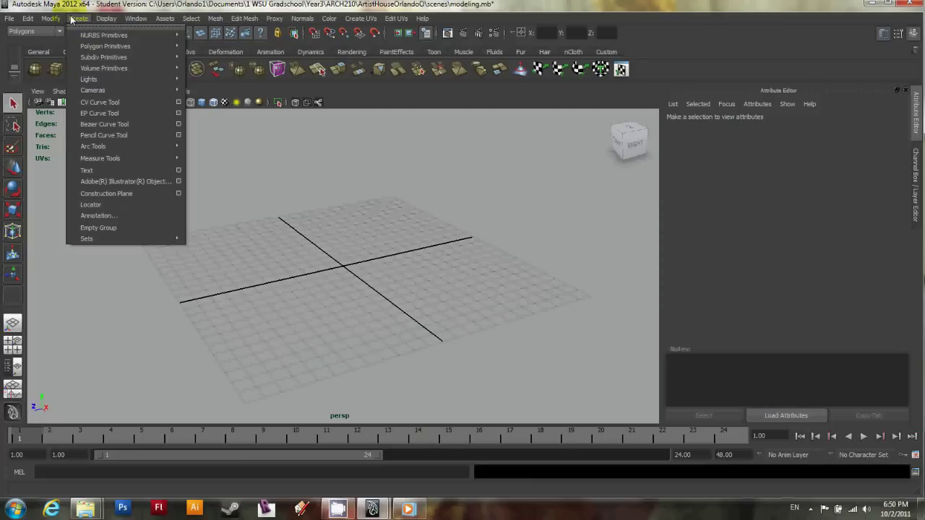
{"action": "mouse_move", "coordinate": [136, 19]}
{"action": "mouse_move", "coordinate": [161, 80]}
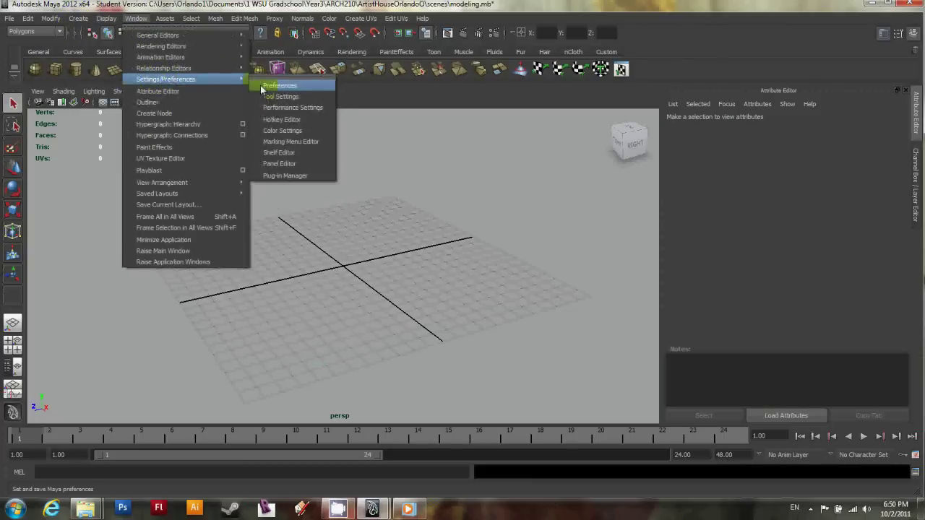
{"action": "left_click", "coordinate": [260, 85]}
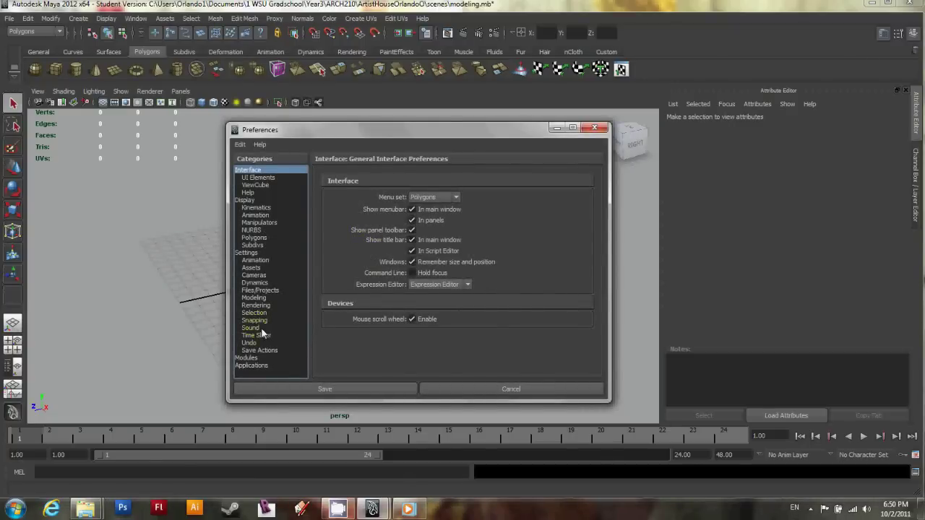
{"action": "left_click", "coordinate": [247, 252]}
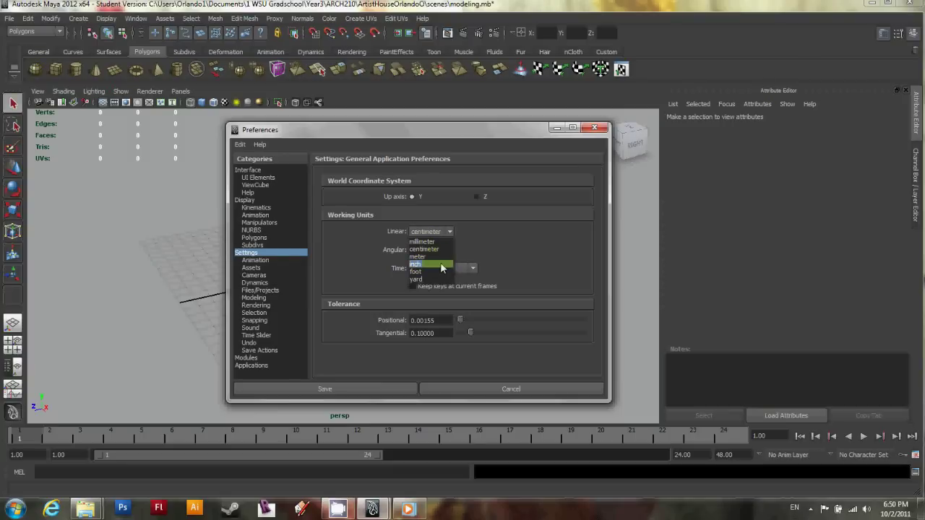
{"action": "left_click", "coordinate": [440, 265]}
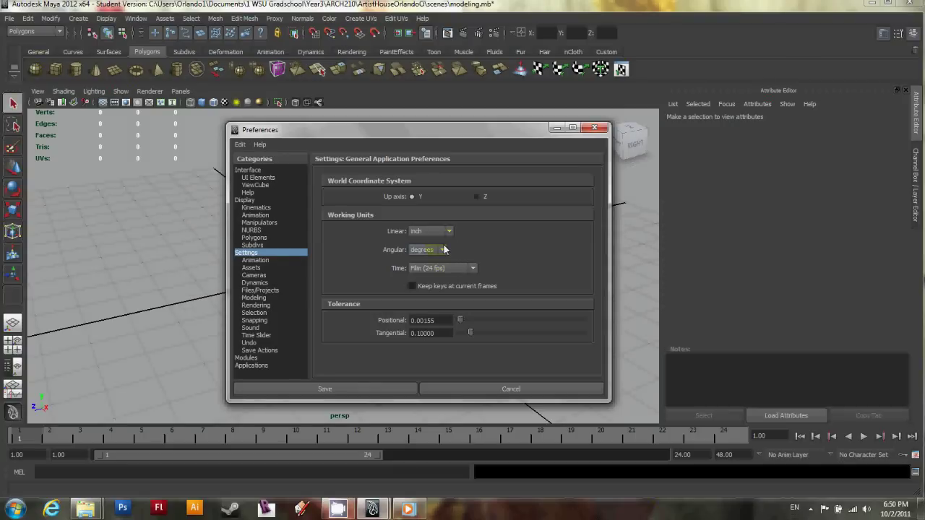
Check the undo queue settings, set the time working unit to NTSC (30 fps), and save the preferences.
{"action": "left_click", "coordinate": [75, 278]}
{"action": "left_click", "coordinate": [252, 344]}
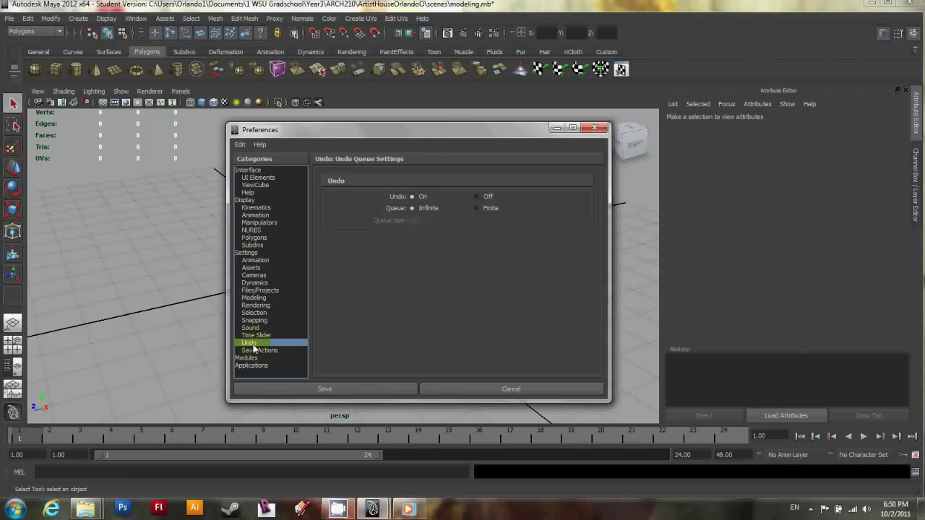
{"action": "left_click", "coordinate": [246, 254]}
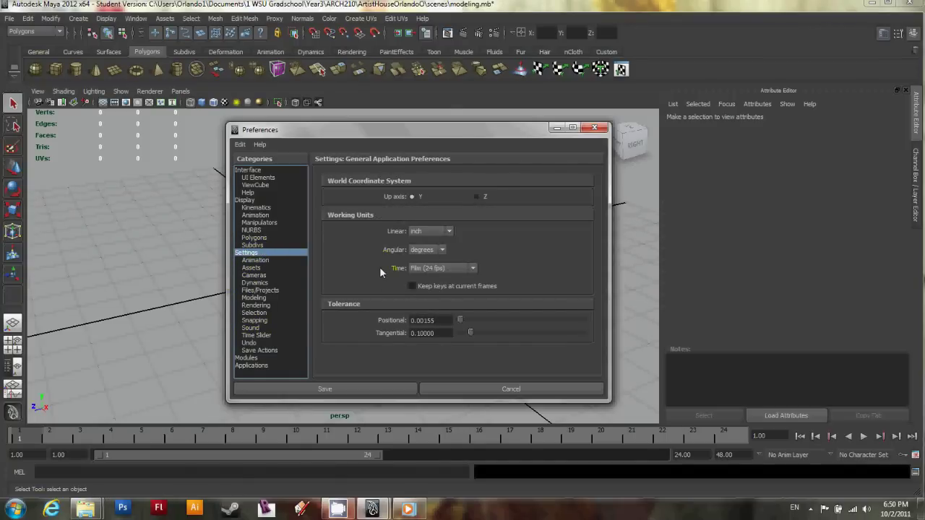
{"action": "left_click", "coordinate": [425, 269]}
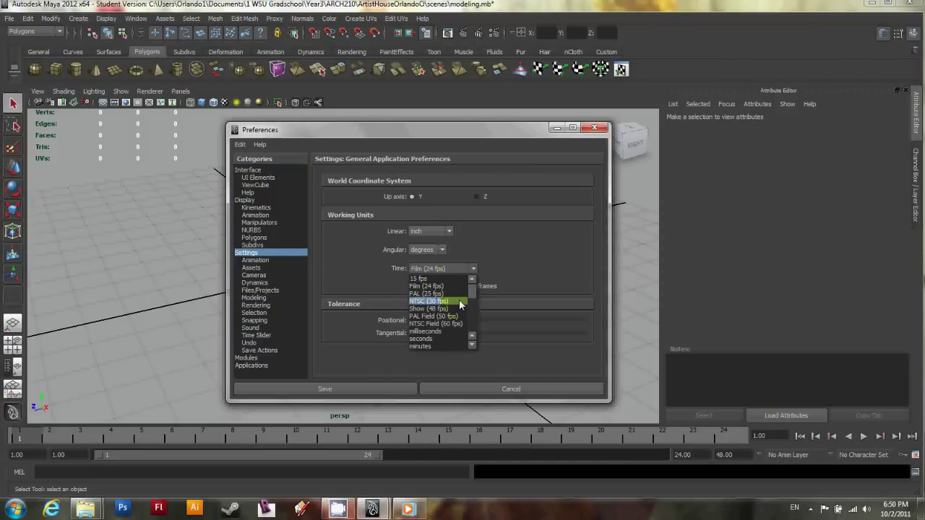
{"action": "left_click", "coordinate": [458, 301]}
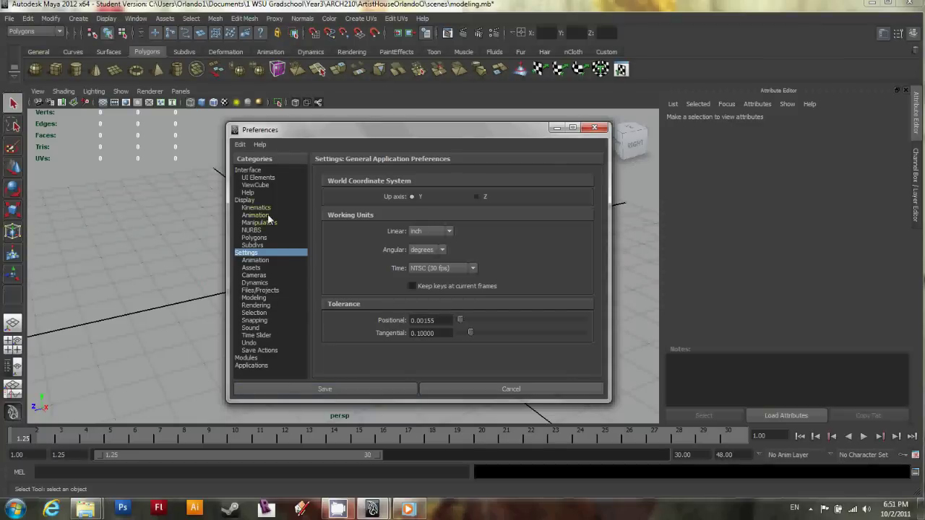
{"action": "left_click", "coordinate": [341, 390]}
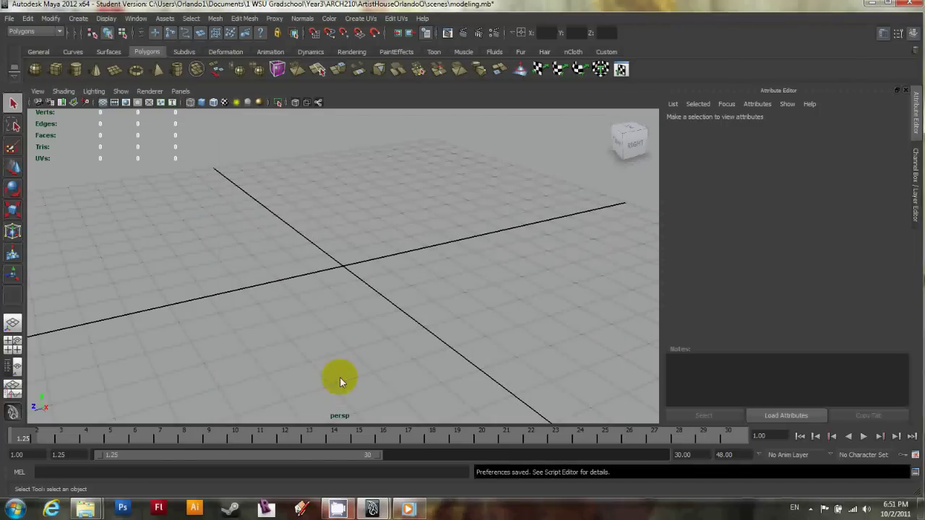
Save the modeling scene, accepting the student version notice.
{"action": "left_click", "coordinate": [10, 18]}
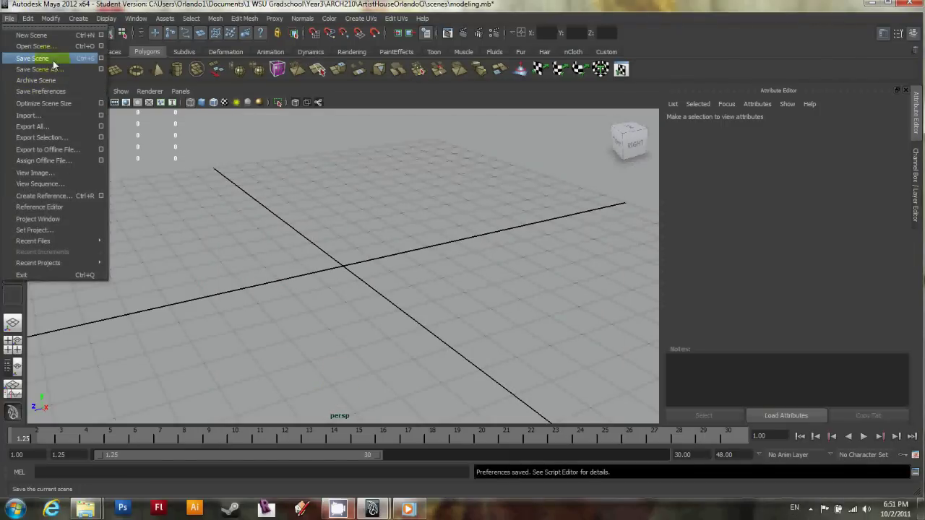
{"action": "left_click", "coordinate": [32, 57]}
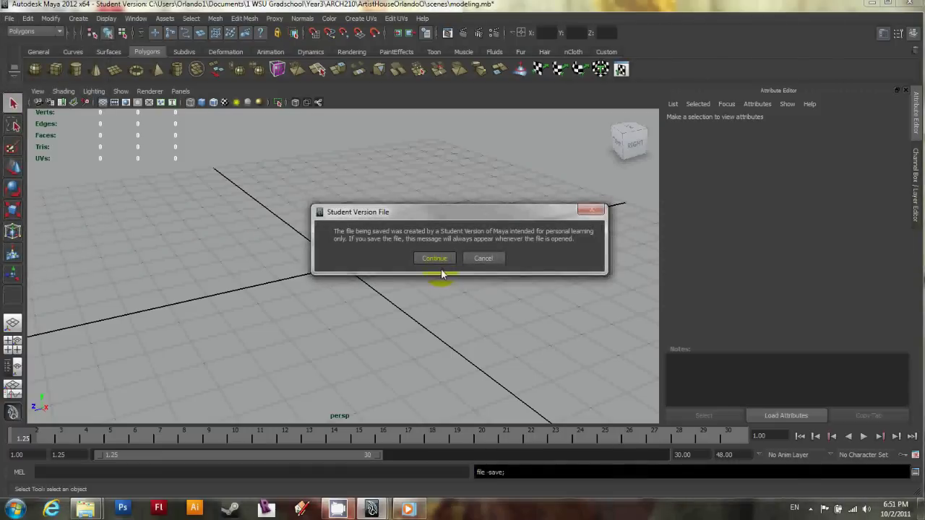
{"action": "left_click", "coordinate": [436, 258]}
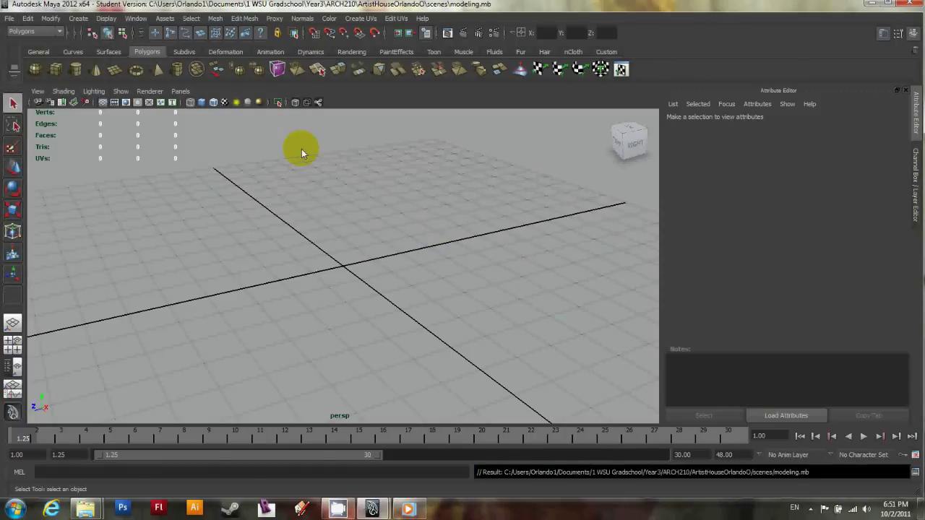
Open the creation options for a polygon cube and enter a width of 8.
{"action": "left_click", "coordinate": [81, 20]}
{"action": "mouse_move", "coordinate": [152, 57]}
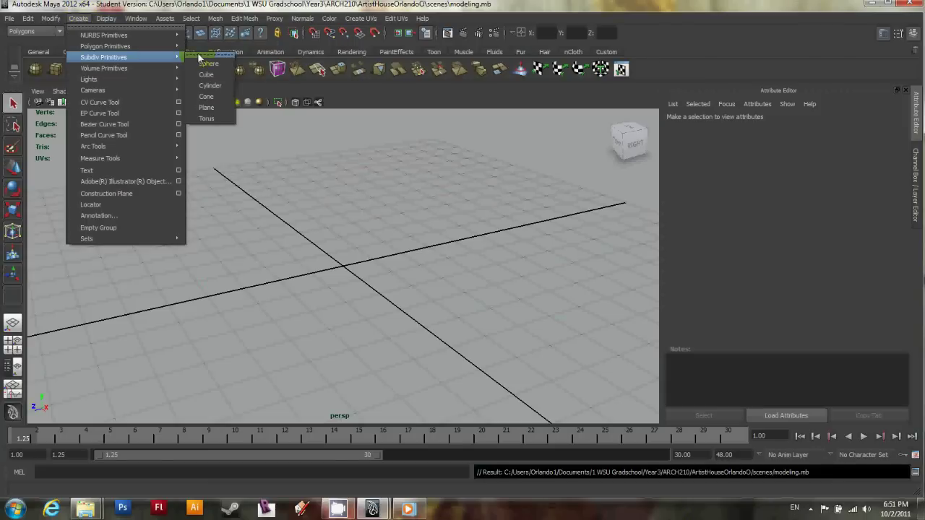
{"action": "mouse_move", "coordinate": [178, 50]}
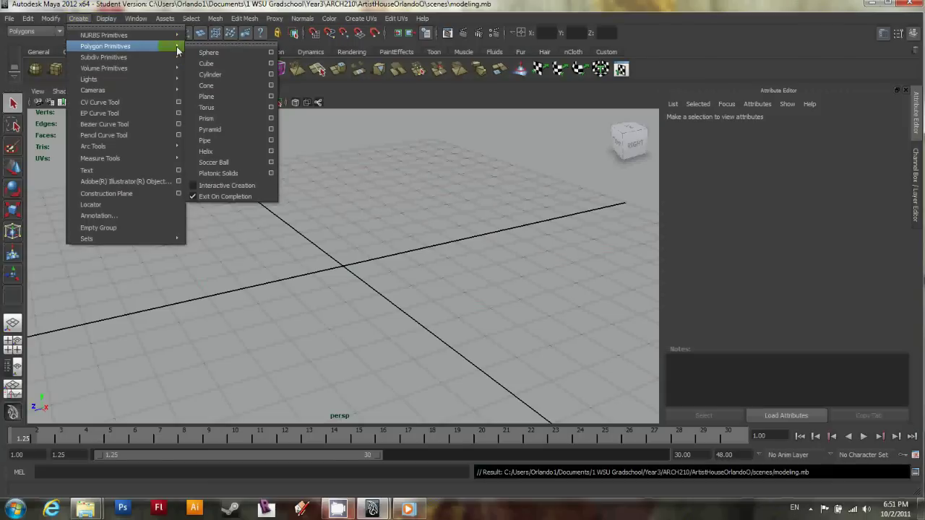
{"action": "left_click", "coordinate": [272, 63]}
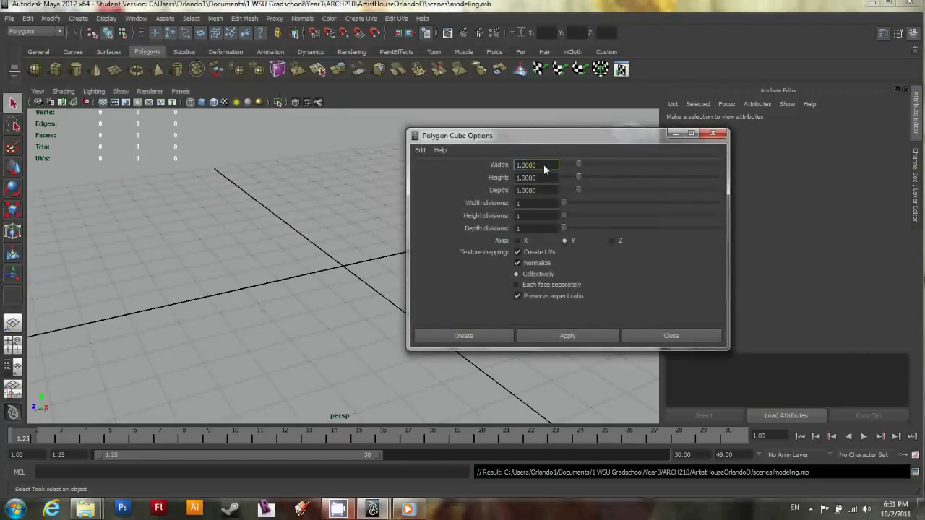
{"action": "left_click_drag", "start_coordinate": [546, 166], "coordinate": [504, 162]}
{"action": "type", "text": "8"}
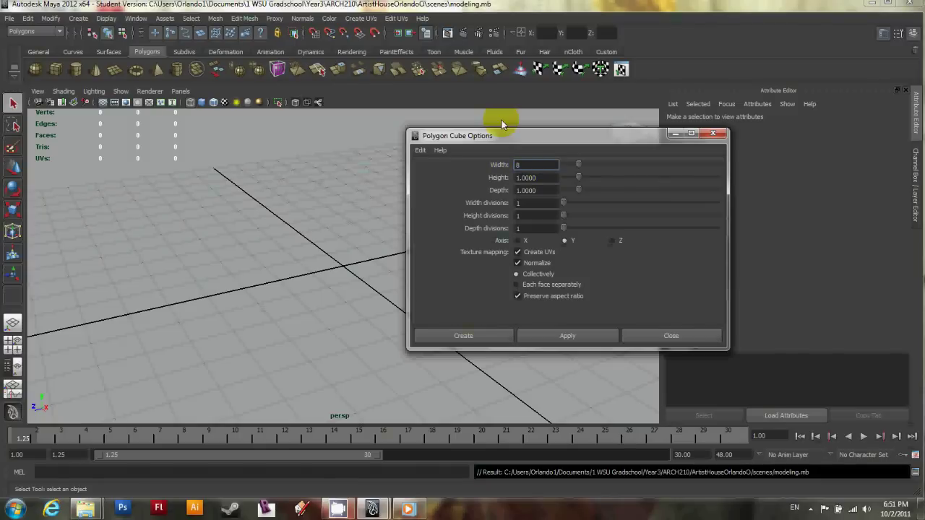
Set the new polygon cube's width to 12 and its height to 120.
{"action": "left_click", "coordinate": [550, 178]}
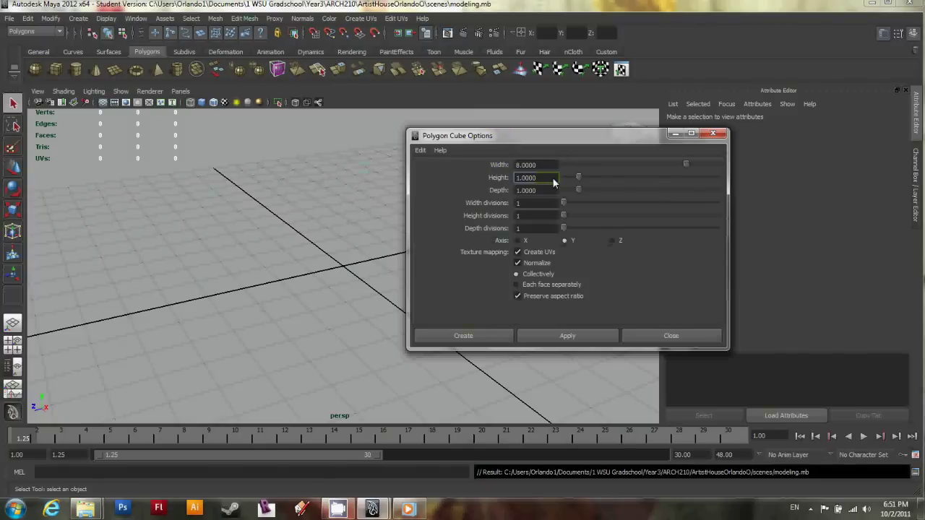
{"action": "key", "text": "shift+Tab"}
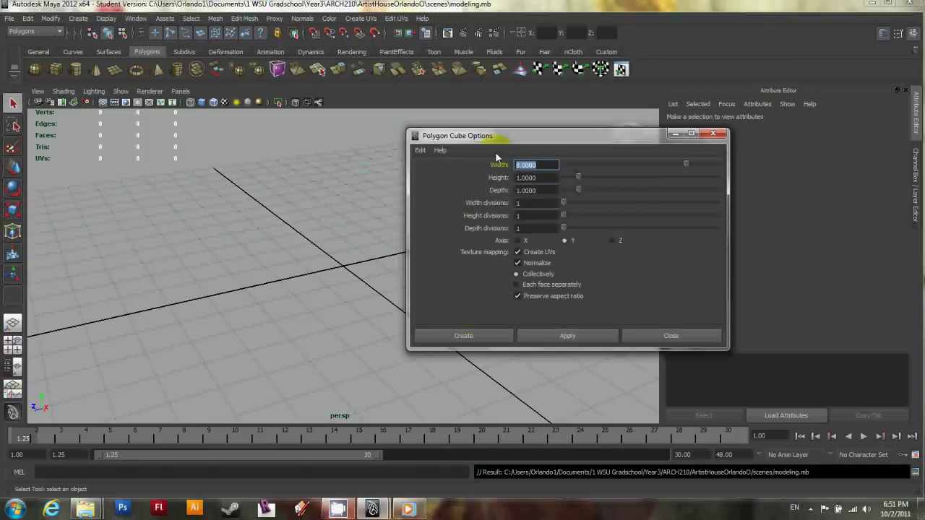
{"action": "type", "text": "12"}
{"action": "key", "text": "Tab"}
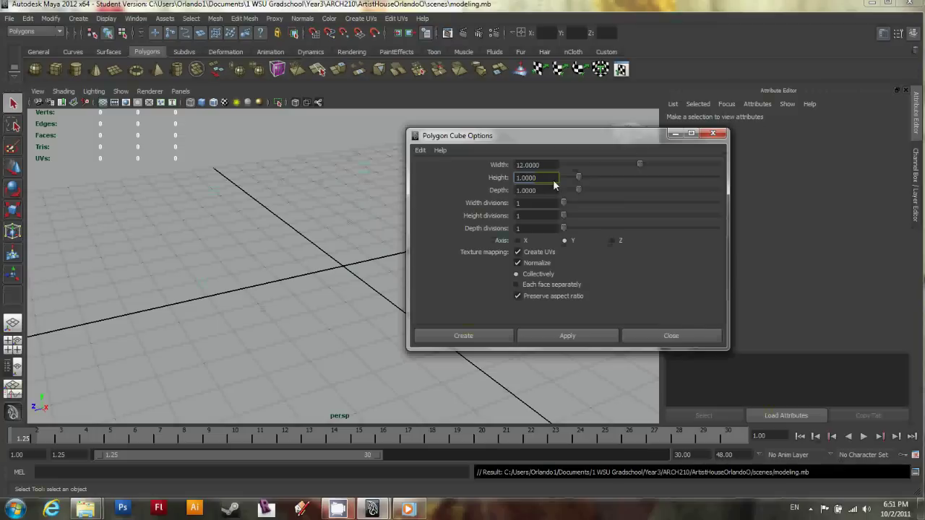
{"action": "double_click", "coordinate": [552, 180]}
{"action": "type", "text": "120"}
{"action": "key", "text": "Tab"}
Change the cube's width to 240, set its depth to 12, and create it.
{"action": "left_click_drag", "start_coordinate": [547, 165], "coordinate": [496, 165]}
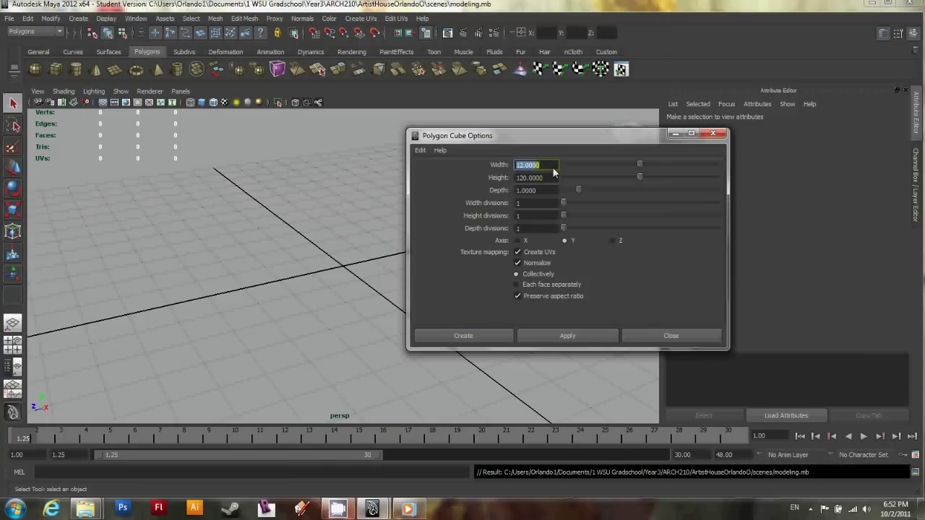
{"action": "type", "text": "240"}
{"action": "left_click", "coordinate": [546, 189]}
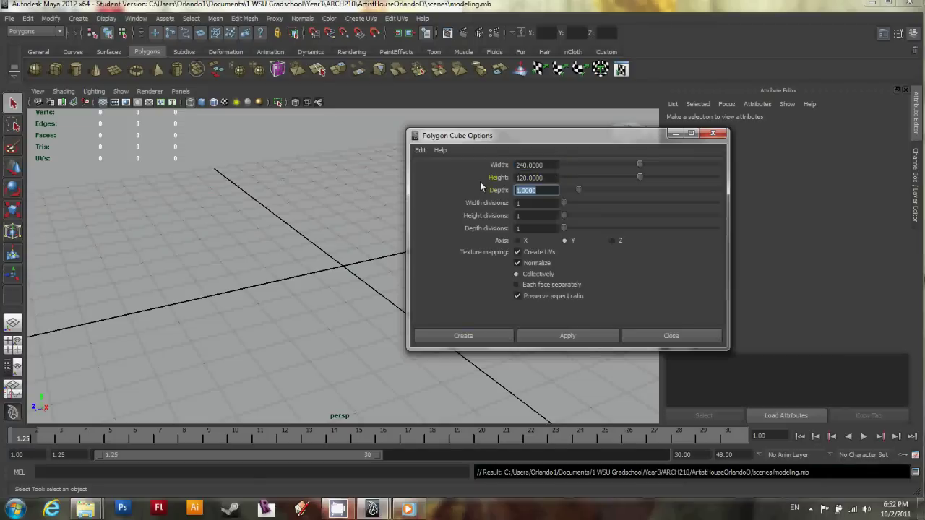
{"action": "type", "text": "12"}
{"action": "left_click", "coordinate": [488, 336]}
{"action": "left_click", "coordinate": [498, 338]}
{"action": "left_click", "coordinate": [342, 286]}
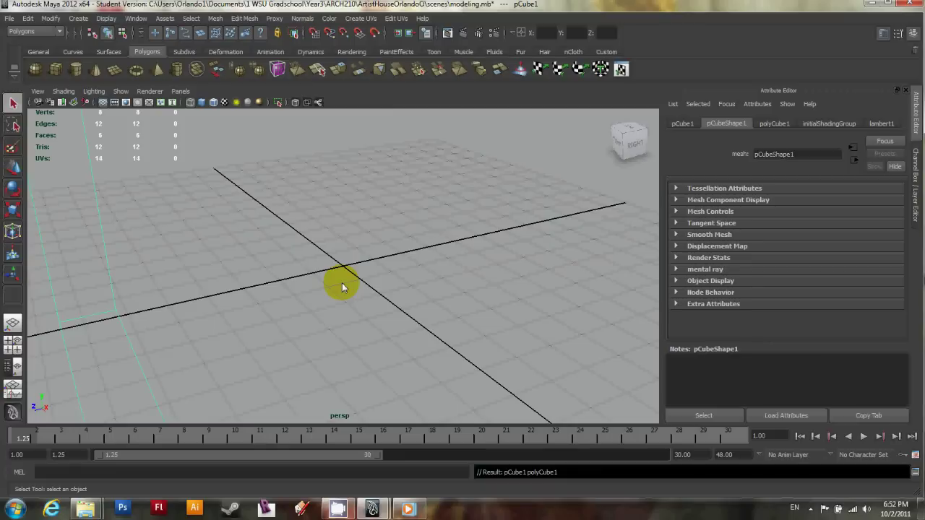
Bring the whole wall-shaped cube into view and display it with smooth shading.
{"action": "scroll", "coordinate": [342, 283], "scroll_direction": "down", "scroll_amount": 2}
{"action": "scroll", "coordinate": [339, 280], "scroll_direction": "down", "scroll_amount": 5}
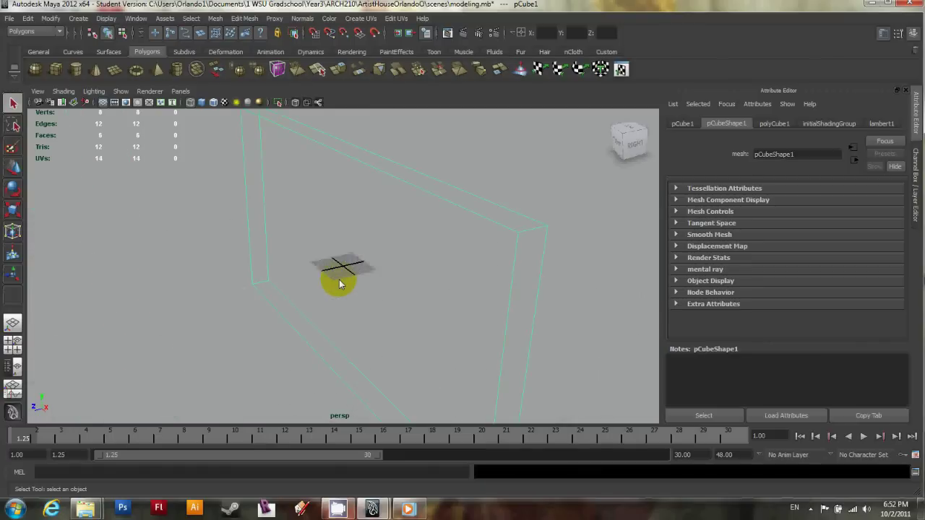
{"action": "left_click_drag", "start_coordinate": [339, 284], "coordinate": [352, 269], "text": "alt"}
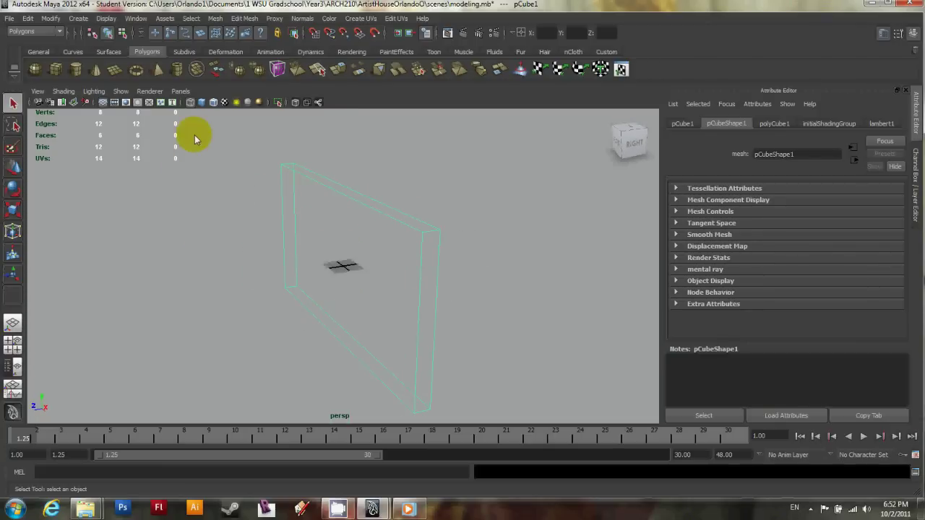
{"action": "left_click", "coordinate": [202, 102]}
{"action": "left_click", "coordinate": [203, 104]}
{"action": "left_click", "coordinate": [202, 102]}
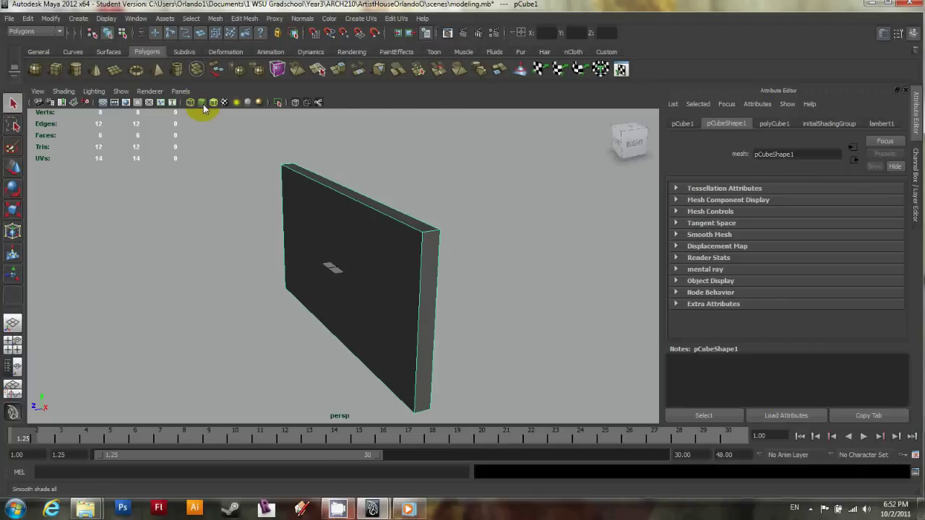
{"action": "mouse_move", "coordinate": [215, 151]}
{"action": "left_mouse_down", "text": "alt"}
{"action": "mouse_move", "coordinate": [312, 206]}
{"action": "mouse_move", "coordinate": [375, 290]}
{"action": "left_mouse_up", "text": "alt"}
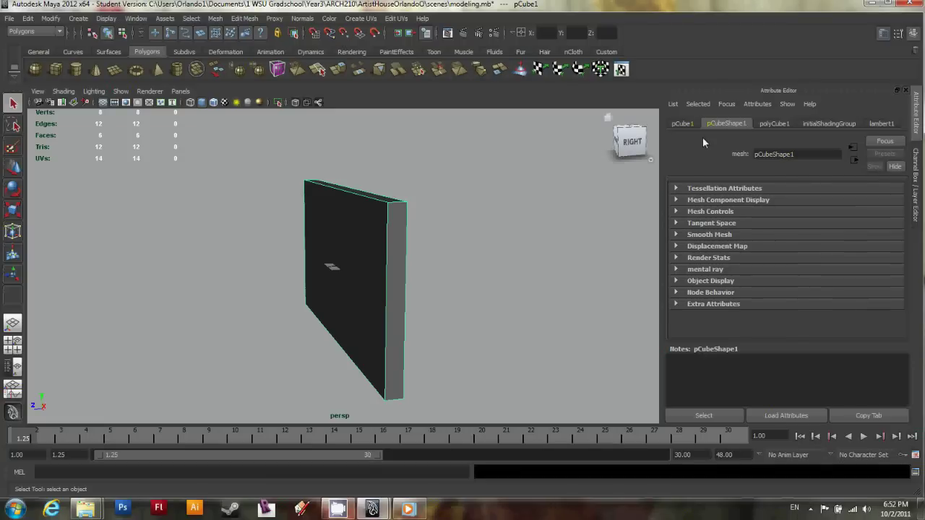
Compare the cube's Attribute Editor and Channel Box, and rename the cube SouthWallExterior in the Channel Box.
{"action": "key", "text": "ctrl+a"}
{"action": "key", "text": "ctrl+a"}
{"action": "key", "text": "ctrl+a"}
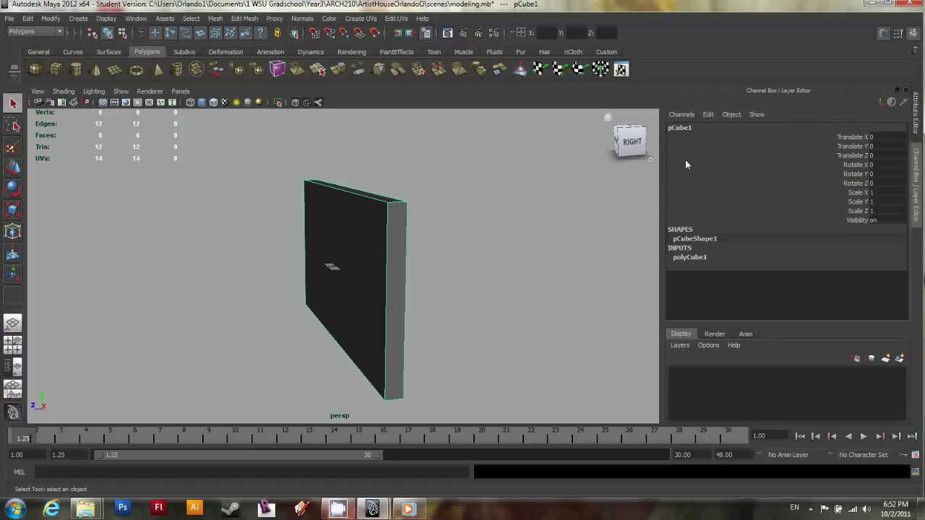
{"action": "key", "text": "ctrl+a"}
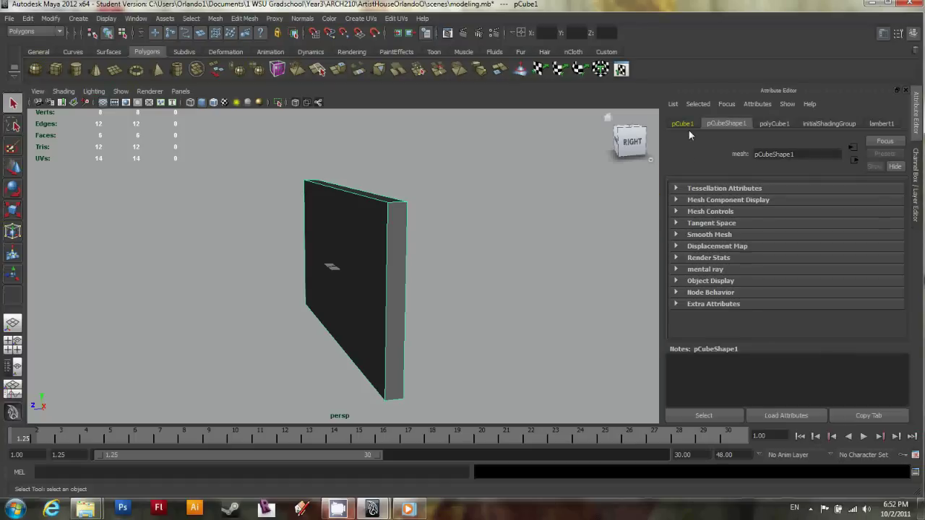
{"action": "key", "text": "ctrl+a"}
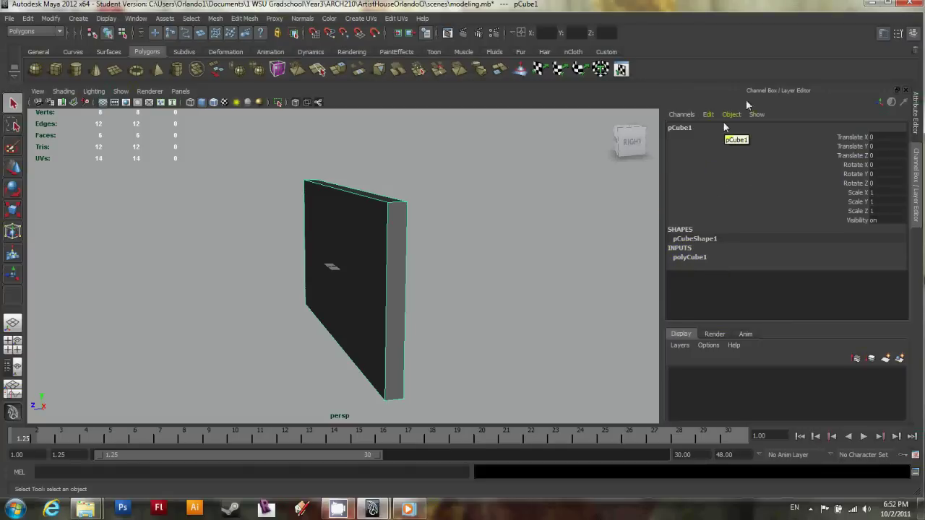
{"action": "double_click", "coordinate": [680, 128]}
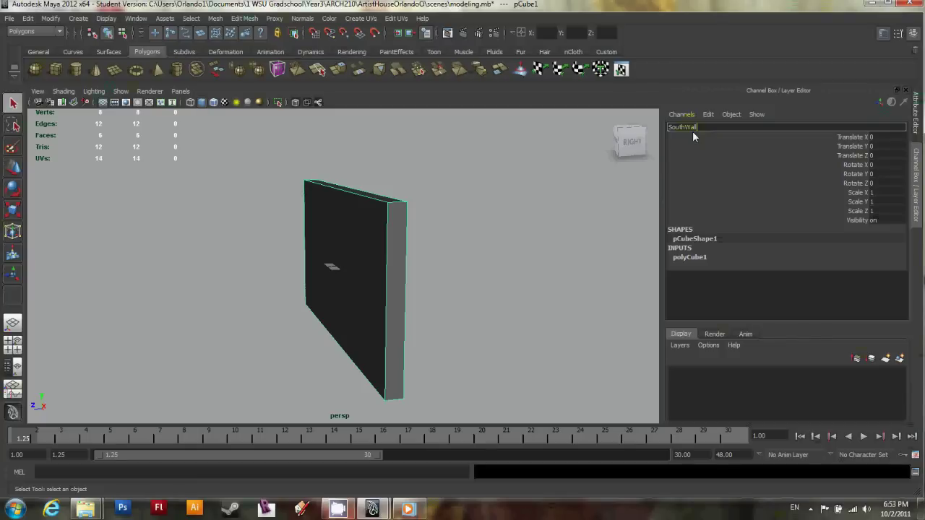
{"action": "type", "text": "Ext"}
{"action": "key", "text": "Return"}
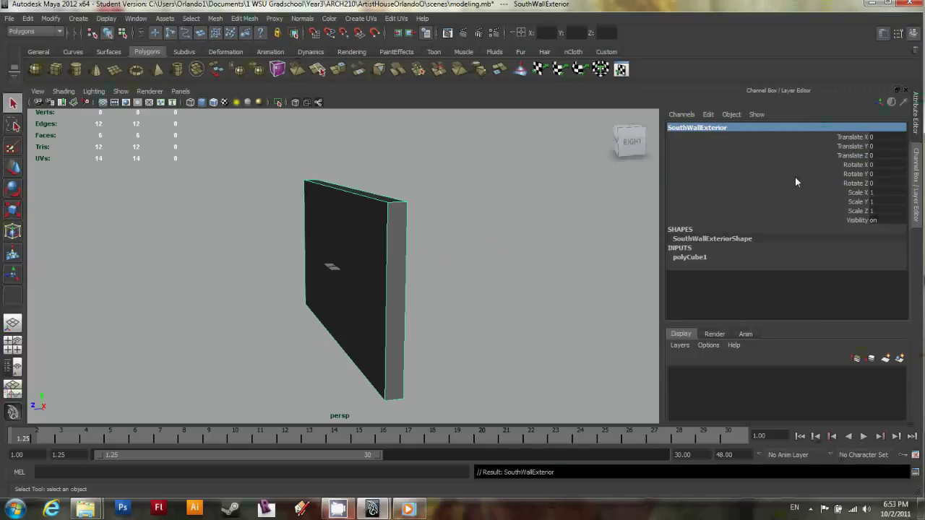
{"action": "scroll", "coordinate": [319, 272], "scroll_direction": "up", "scroll_amount": 4}
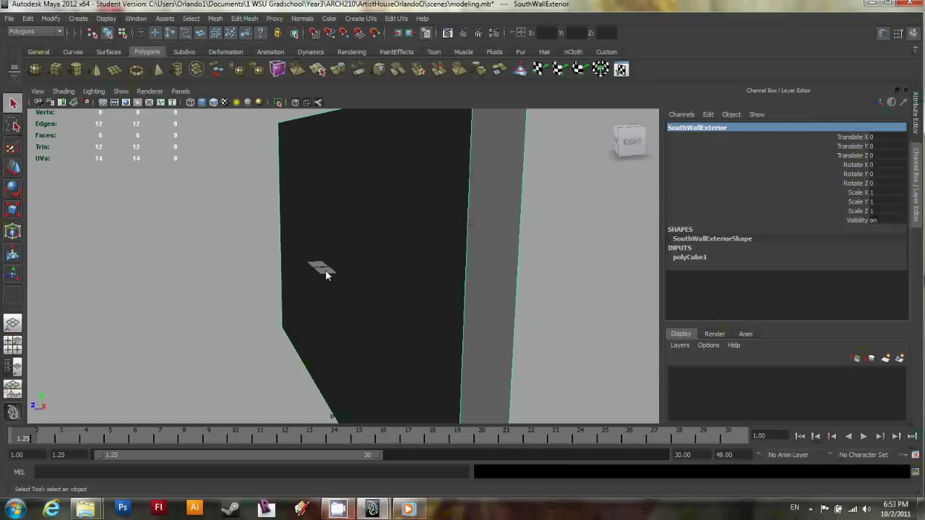
{"action": "left_click_drag", "start_coordinate": [328, 266], "coordinate": [343, 254], "text": "alt"}
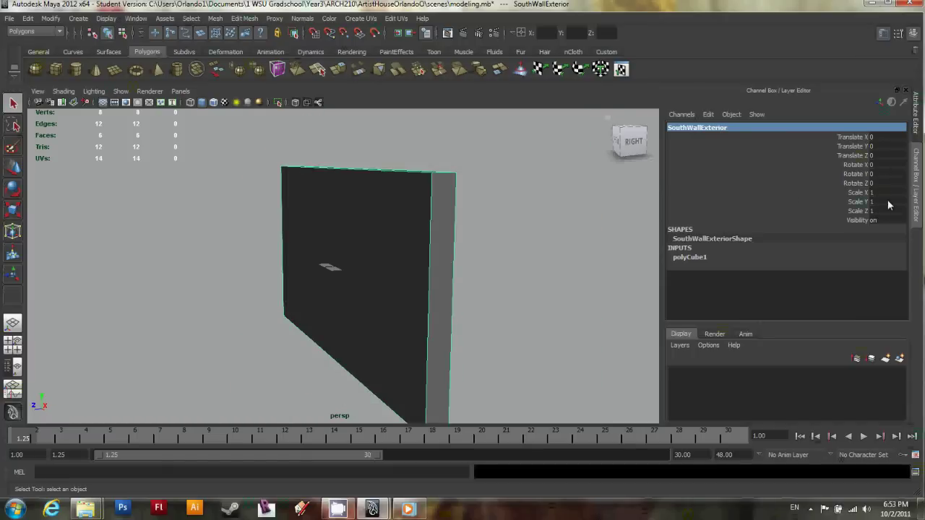
Raise SouthWallExterior vertically by setting its Translate Y to 60, so its base sits on the grid plane.
{"action": "left_click", "coordinate": [881, 146]}
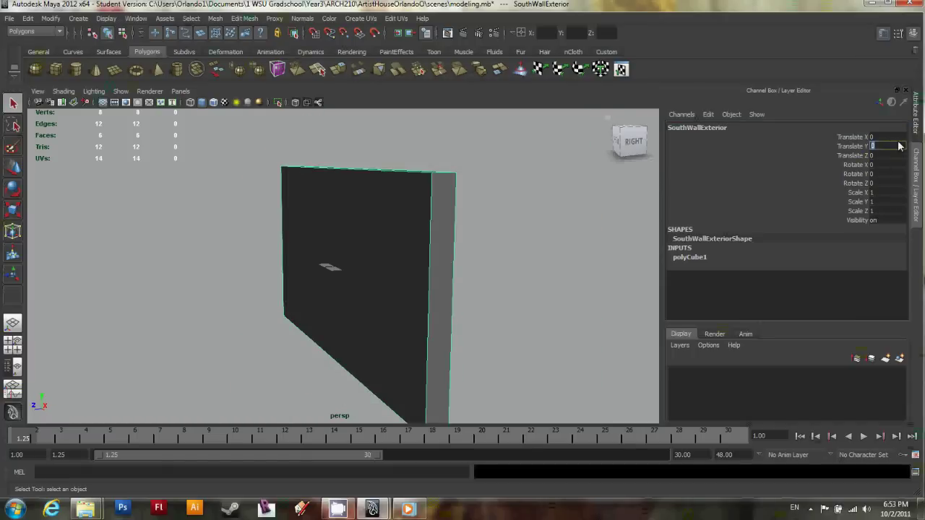
{"action": "left_click_drag", "start_coordinate": [510, 228], "coordinate": [444, 263], "text": "alt"}
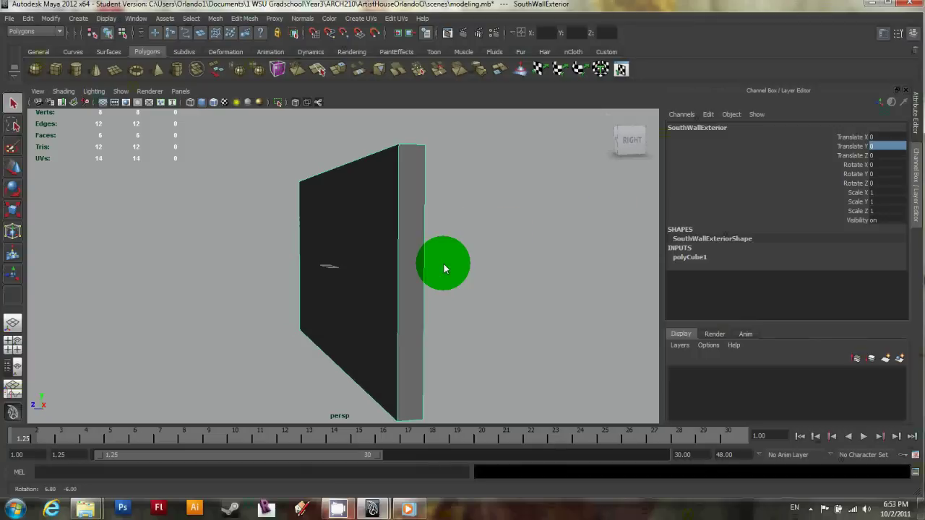
{"action": "left_click", "coordinate": [423, 226]}
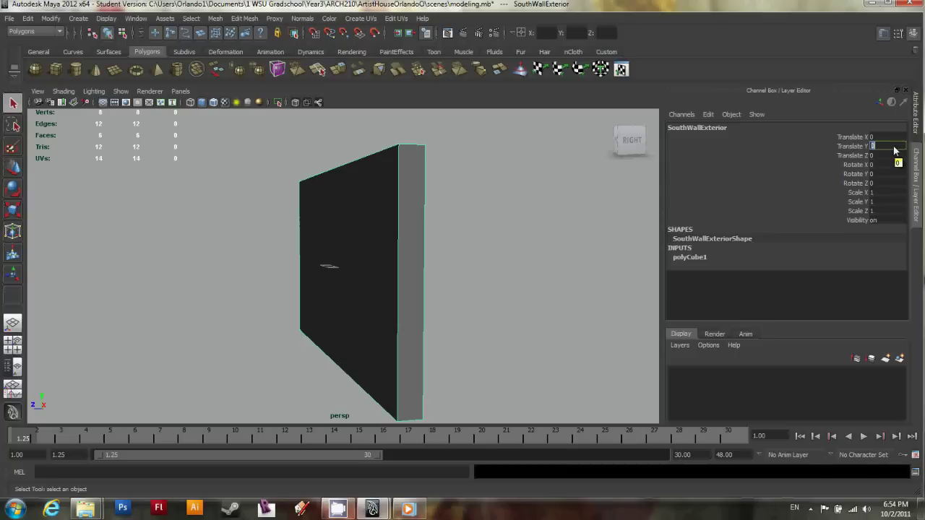
{"action": "type", "text": "60"}
{"action": "key", "text": "Return"}
{"action": "left_click_drag", "start_coordinate": [364, 184], "coordinate": [328, 244], "text": "alt"}
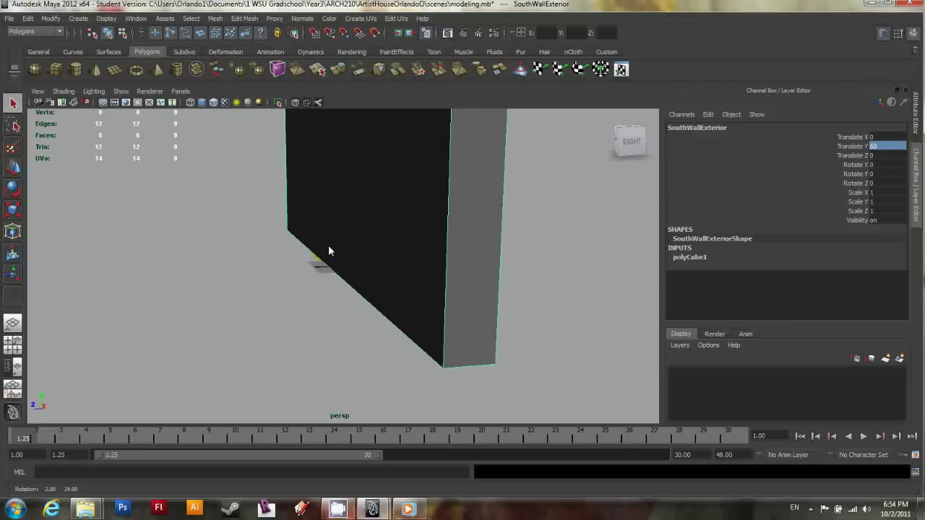
Reselect the wall and open its polyCube1 creation settings with the depth value ready for editing.
{"action": "left_click", "coordinate": [690, 258]}
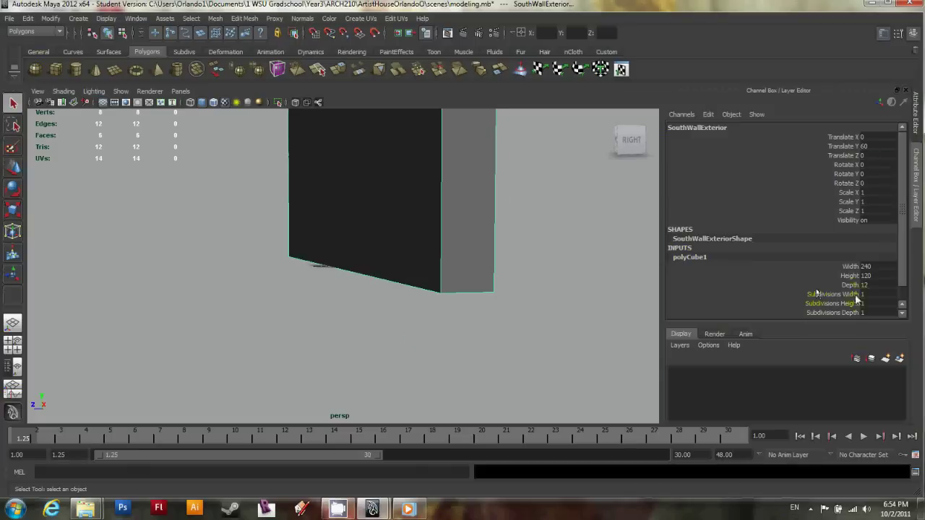
{"action": "left_click_drag", "start_coordinate": [655, 278], "coordinate": [584, 265], "text": "alt"}
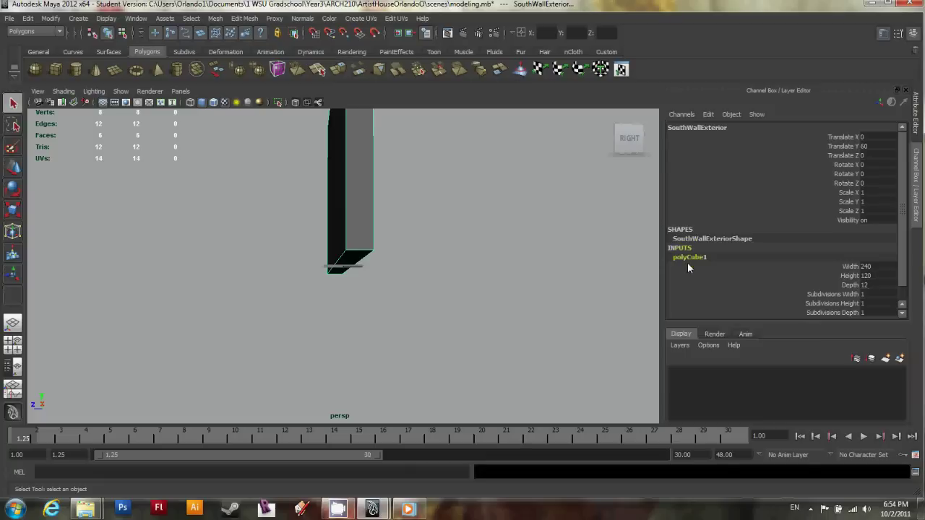
{"action": "left_click", "coordinate": [615, 275]}
{"action": "left_click", "coordinate": [510, 240]}
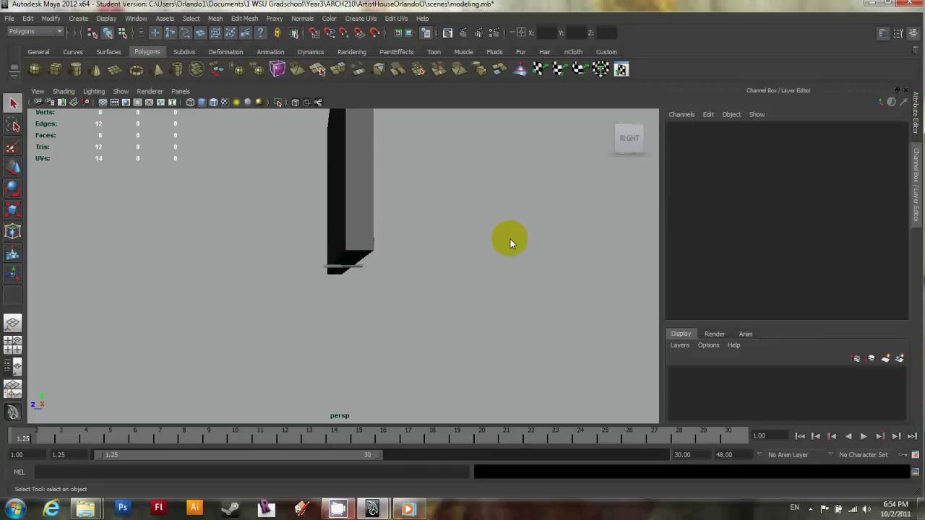
{"action": "left_click", "coordinate": [358, 224]}
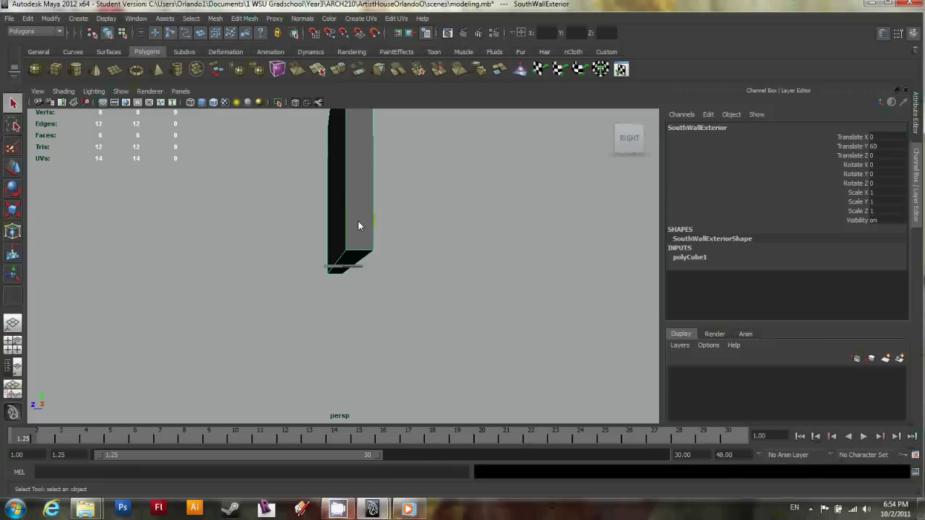
{"action": "left_click", "coordinate": [687, 256]}
{"action": "left_click", "coordinate": [873, 285]}
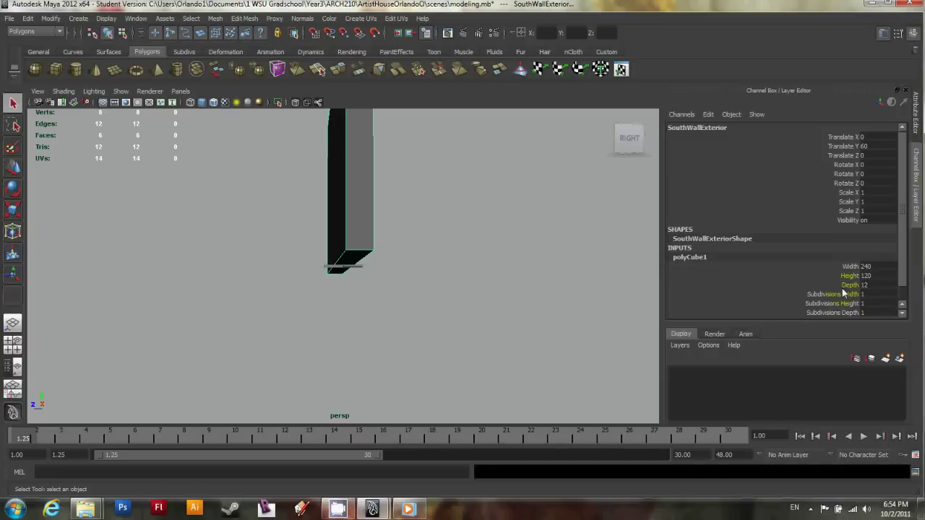
{"action": "left_click_drag", "start_coordinate": [463, 260], "coordinate": [498, 232], "text": "alt"}
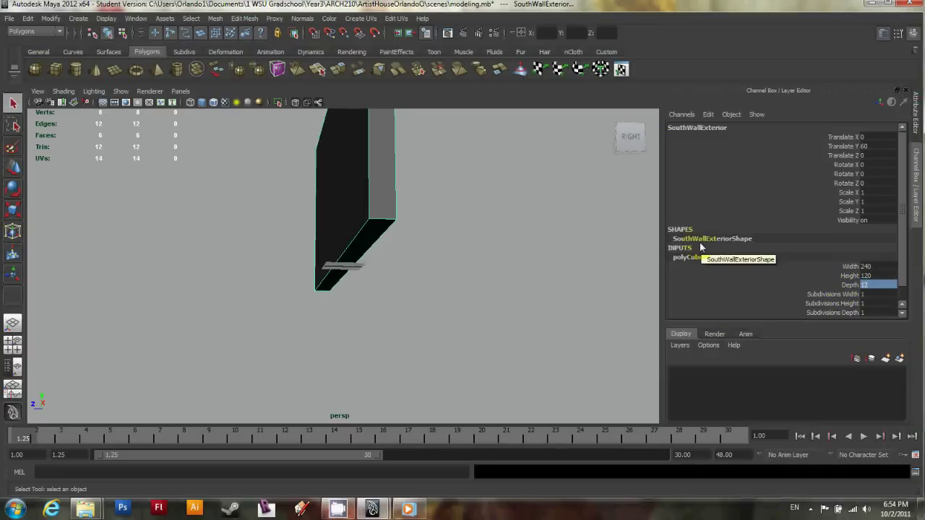
{"action": "key", "text": "8"}
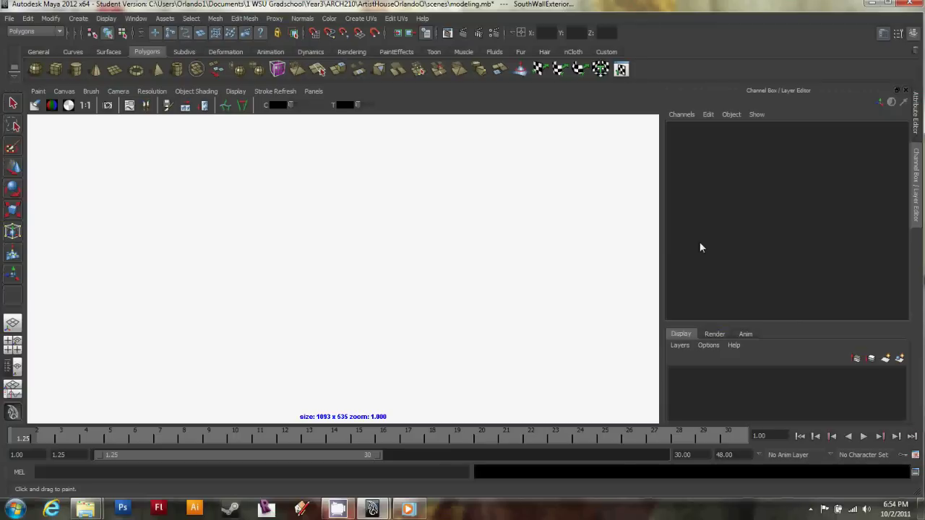
{"action": "left_click", "coordinate": [444, 333]}
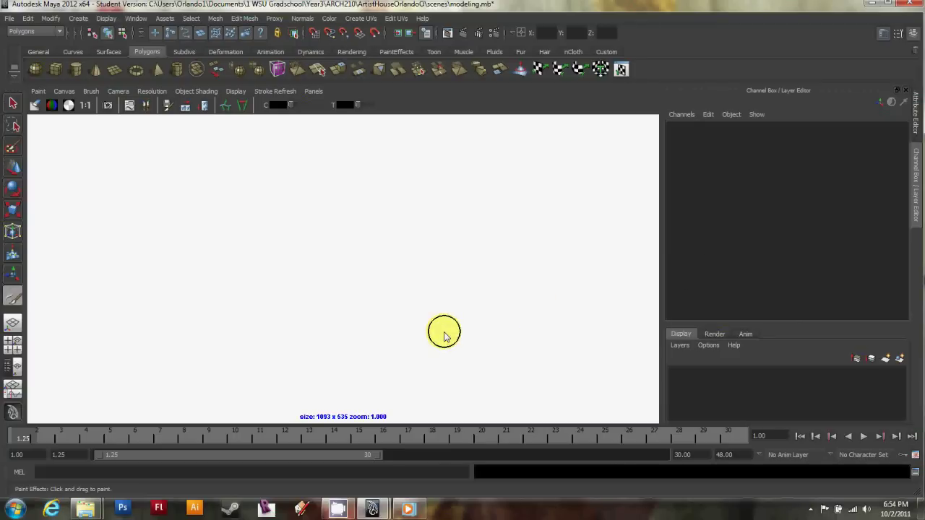
{"action": "key", "text": "ctrl+z"}
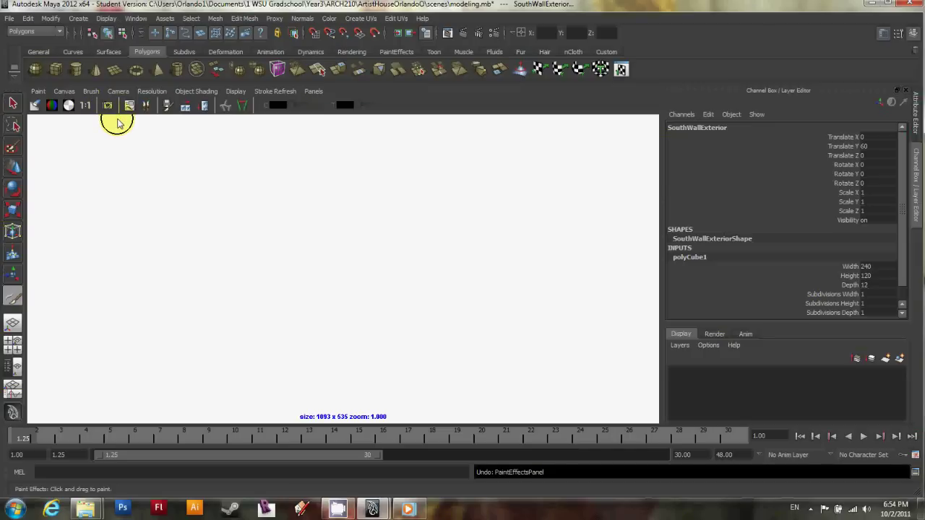
{"action": "key", "text": "8"}
Set the wall's depth to 8 and show it smooth shaded in a full-size perspective view with the Select Tool active.
{"action": "left_click_drag", "start_coordinate": [301, 232], "coordinate": [332, 271], "text": "alt"}
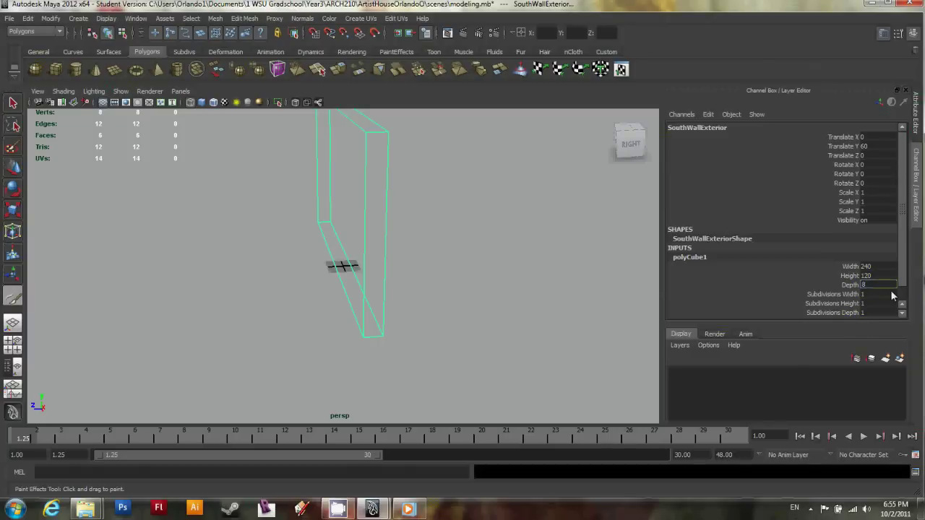
{"action": "left_click", "coordinate": [885, 285]}
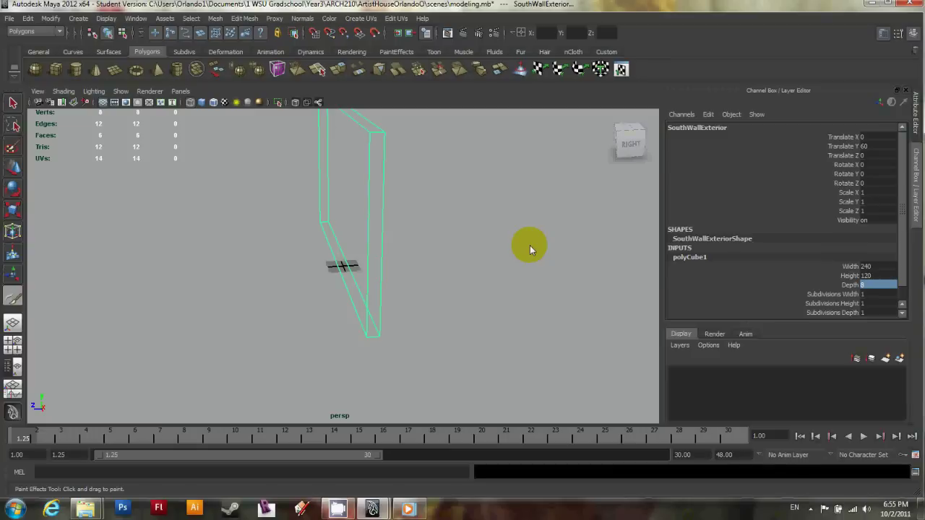
{"action": "key", "text": "space"}
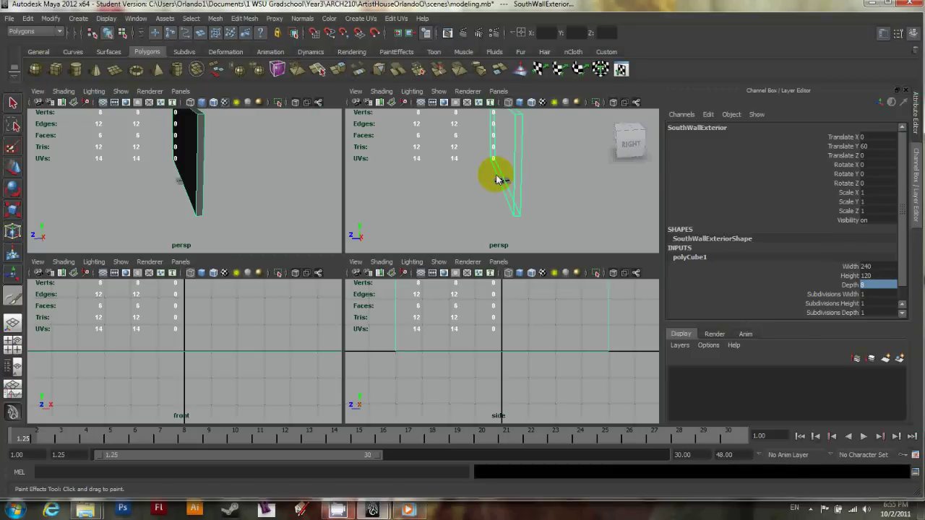
{"action": "key", "text": "space"}
{"action": "key", "text": "q"}
{"action": "mouse_move", "coordinate": [399, 246]}
{"action": "left_mouse_down", "text": "alt"}
{"action": "mouse_move", "coordinate": [347, 244]}
{"action": "mouse_move", "coordinate": [399, 267]}
{"action": "mouse_move", "coordinate": [371, 289]}
{"action": "mouse_move", "coordinate": [341, 275]}
{"action": "mouse_move", "coordinate": [343, 284]}
{"action": "mouse_move", "coordinate": [198, 105]}
{"action": "left_mouse_up", "text": "alt"}
{"action": "left_click", "coordinate": [201, 102]}
{"action": "mouse_move", "coordinate": [282, 287]}
{"action": "left_mouse_down", "text": "alt"}
{"action": "mouse_move", "coordinate": [377, 302]}
{"action": "mouse_move", "coordinate": [418, 287]}
{"action": "mouse_move", "coordinate": [351, 306]}
{"action": "mouse_move", "coordinate": [362, 304]}
{"action": "mouse_move", "coordinate": [323, 304]}
{"action": "mouse_move", "coordinate": [300, 288]}
{"action": "left_mouse_up", "text": "alt"}
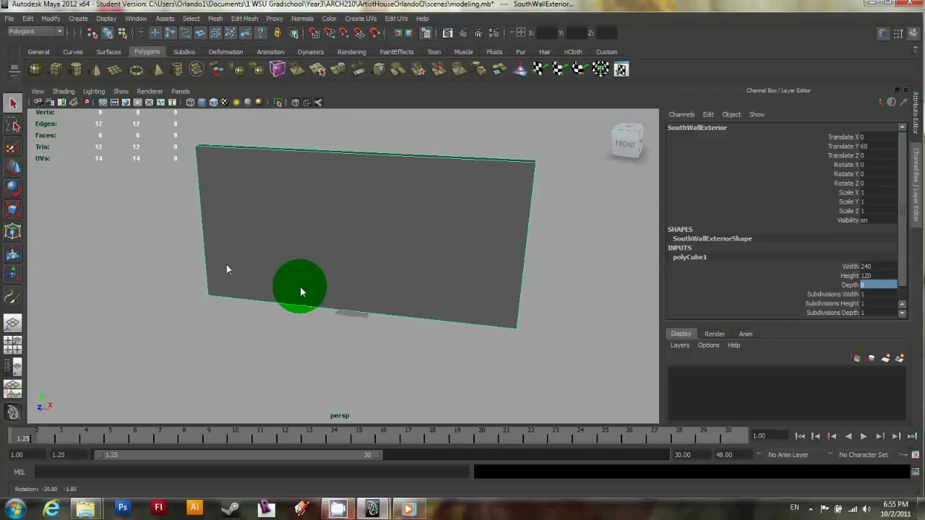
Pick the wall's front upper edge and adjoining vertical edge in edge selection mode, and return to selecting the whole object.
{"action": "left_click_drag", "start_coordinate": [226, 265], "coordinate": [275, 280], "text": "alt"}
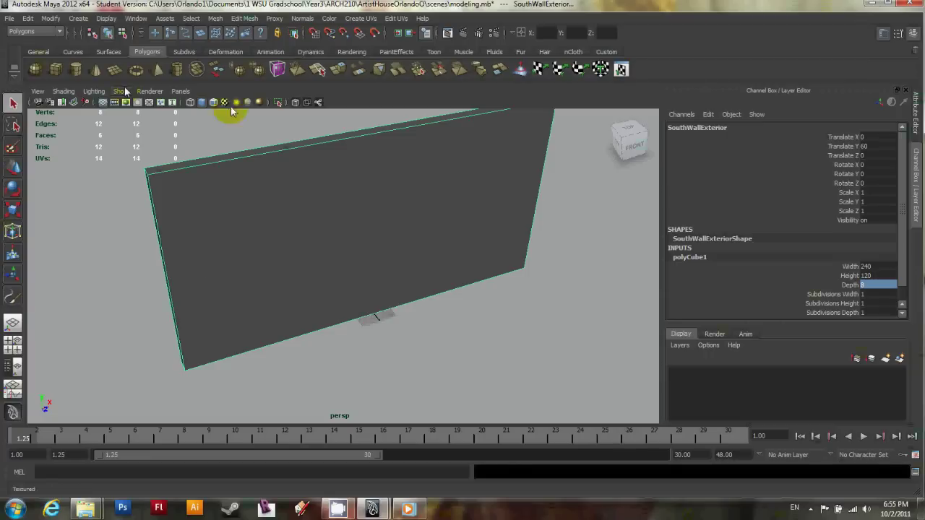
{"action": "left_click_drag", "start_coordinate": [231, 112], "coordinate": [246, 141]}
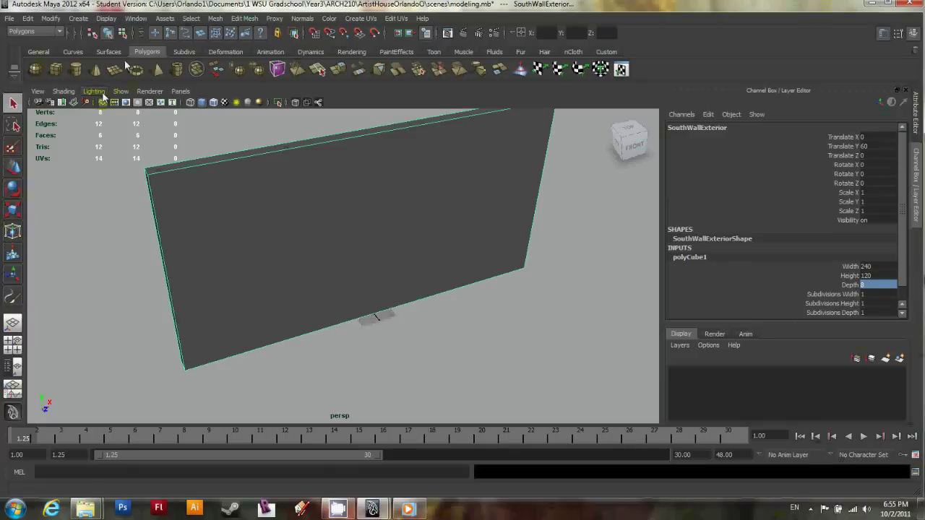
{"action": "left_click_drag", "start_coordinate": [165, 217], "coordinate": [204, 278], "text": "alt"}
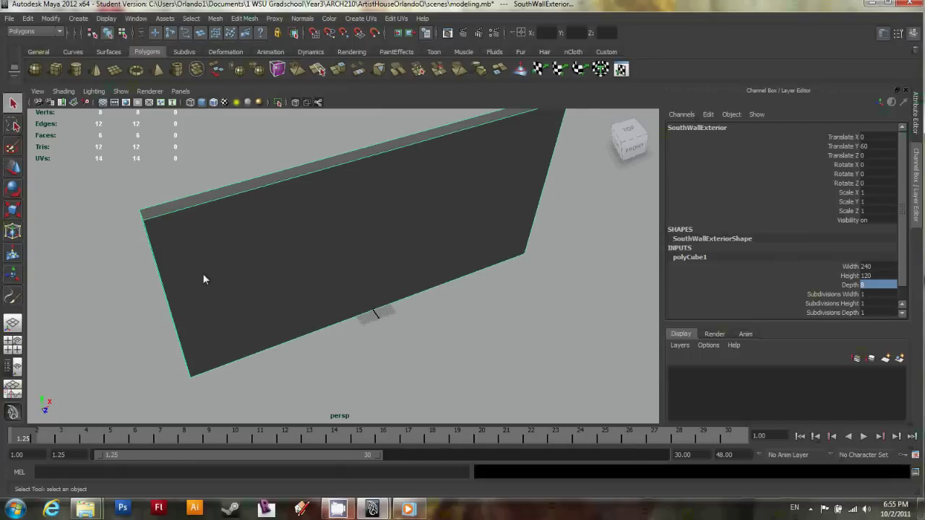
{"action": "left_click", "coordinate": [176, 203]}
{"action": "right_click", "coordinate": [161, 212]}
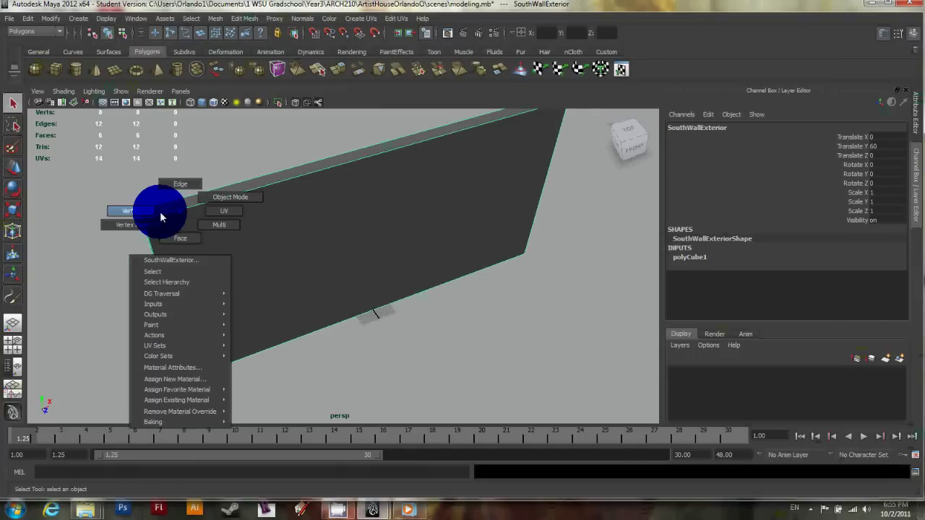
{"action": "left_click", "coordinate": [181, 185]}
{"action": "left_click", "coordinate": [148, 241]}
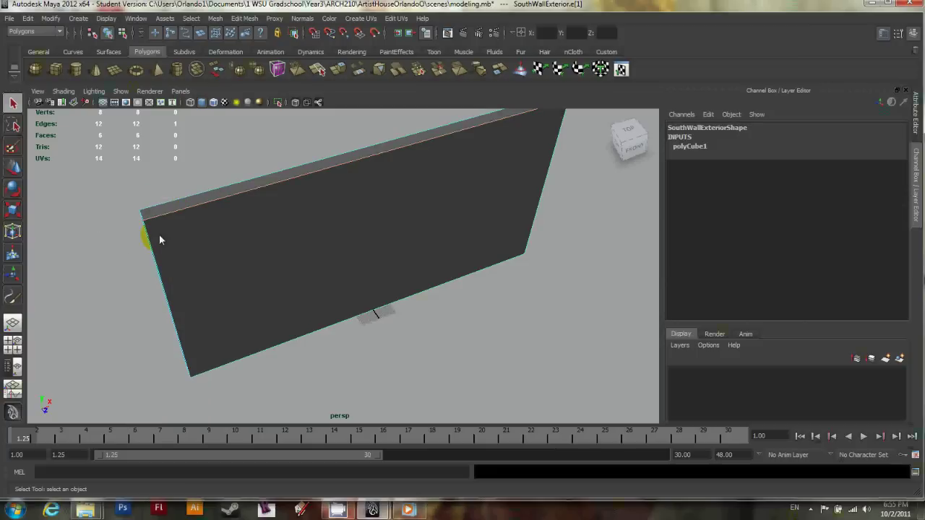
{"action": "left_click_drag", "start_coordinate": [150, 246], "coordinate": [219, 292], "text": "alt"}
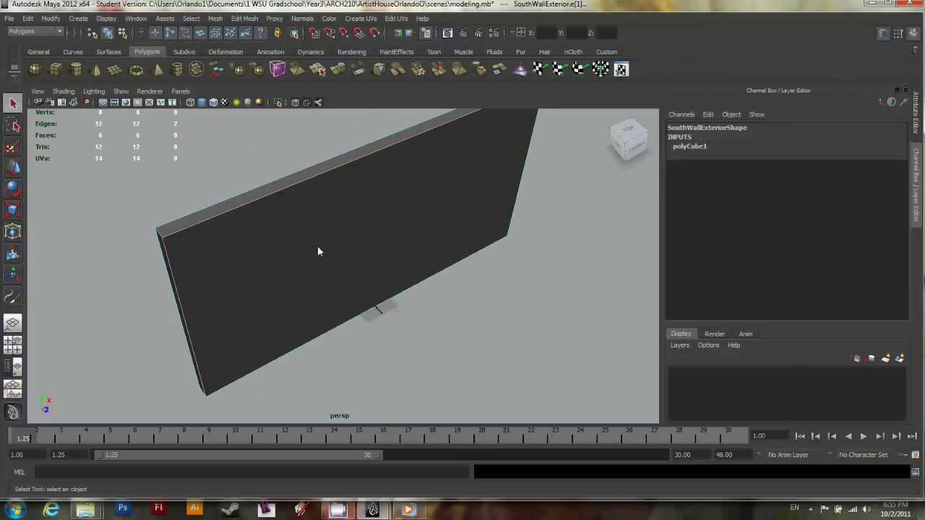
{"action": "left_click", "coordinate": [373, 248]}
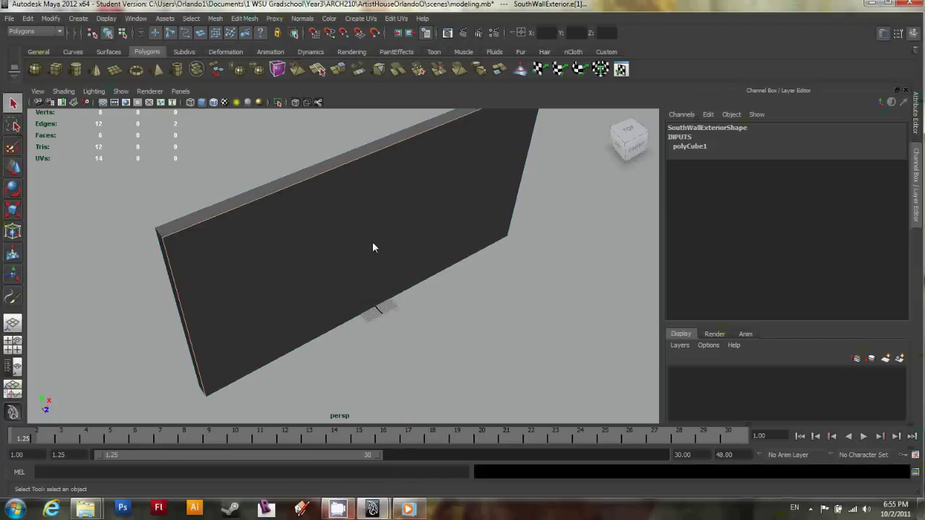
{"action": "left_click", "coordinate": [338, 259]}
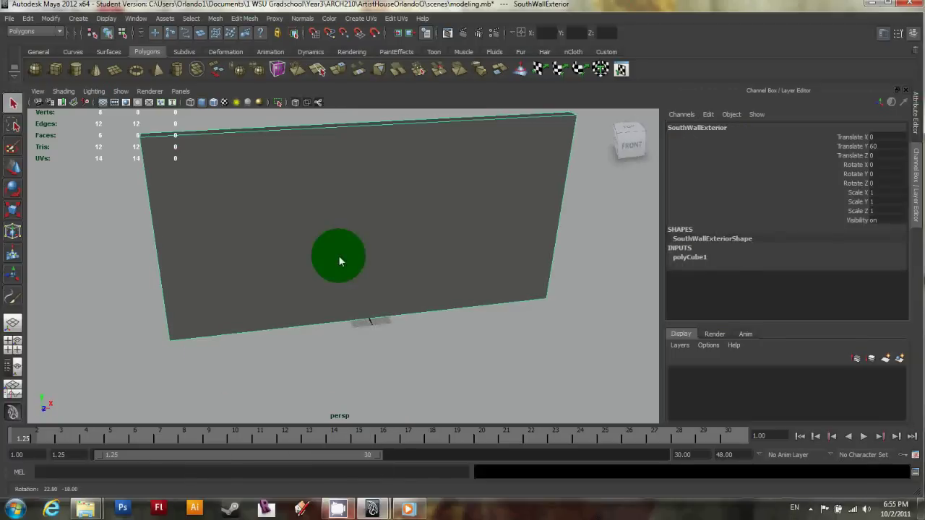
Set the wall's Subdivisions Width to 3 in its polyCube1 settings and reselect the wall.
{"action": "left_click", "coordinate": [685, 259]}
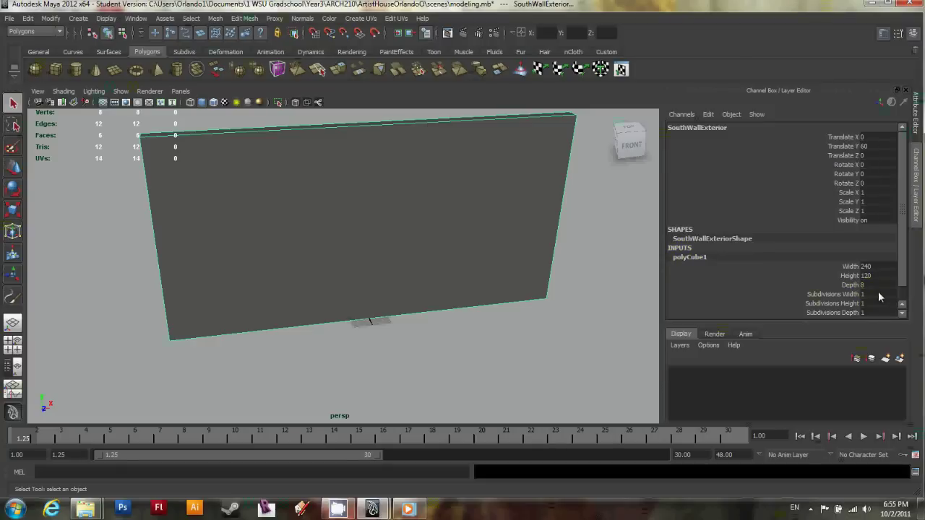
{"action": "left_click", "coordinate": [875, 294]}
{"action": "type", "text": "3"}
{"action": "key", "text": "Return"}
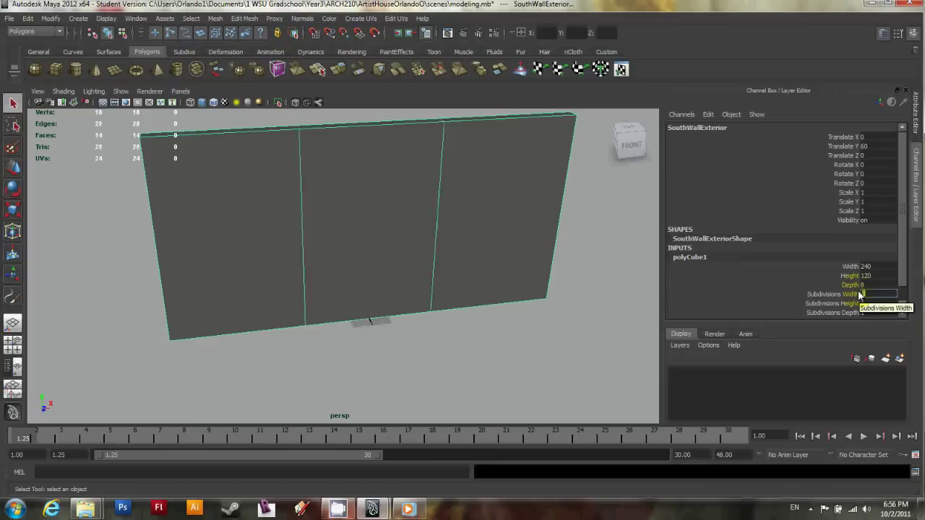
{"action": "left_click", "coordinate": [502, 332]}
{"action": "left_click", "coordinate": [446, 282]}
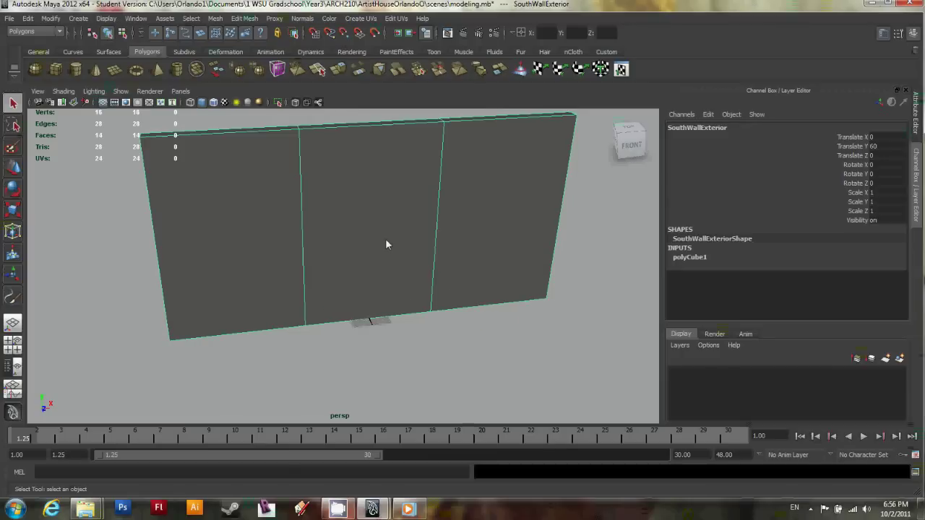
Switch to a full-size front view and frame the selected wall in it.
{"action": "left_click_drag", "start_coordinate": [385, 242], "coordinate": [374, 265], "text": "alt"}
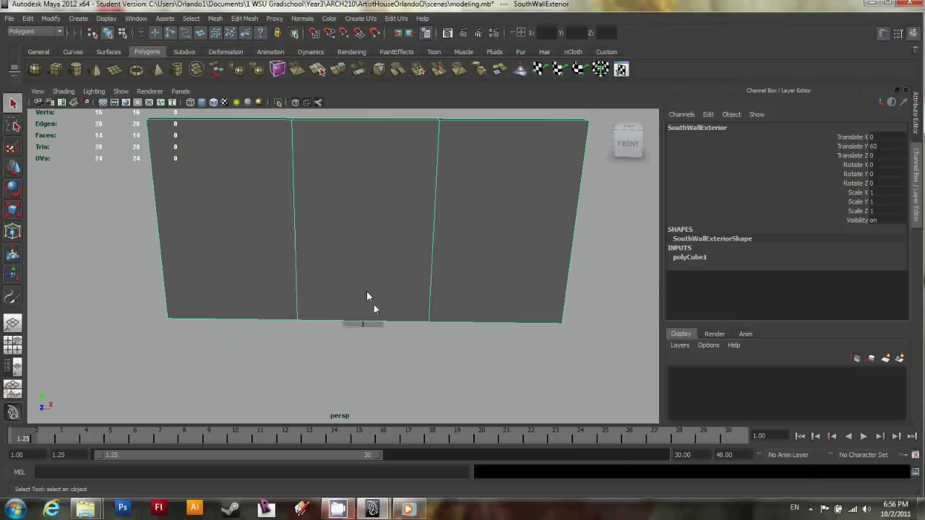
{"action": "key", "text": "space"}
{"action": "left_click", "coordinate": [224, 383]}
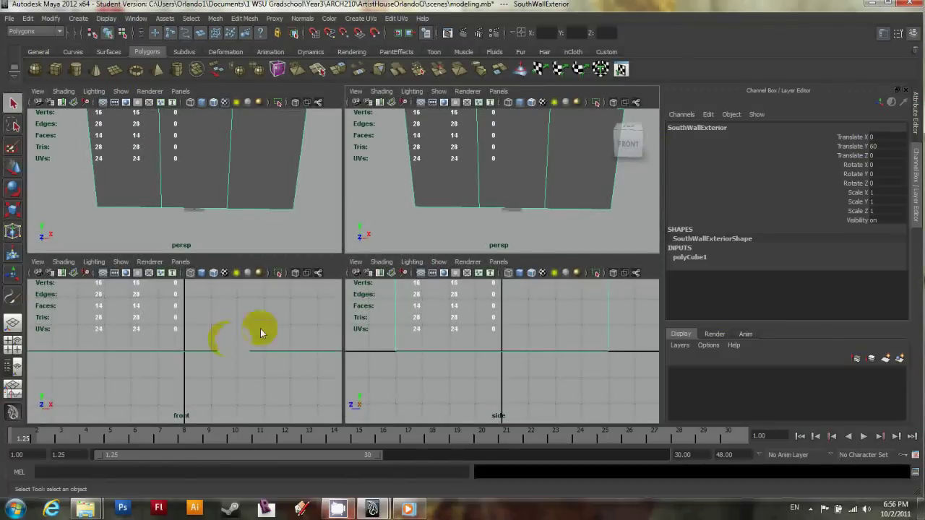
{"action": "key", "text": "space"}
{"action": "right_click_drag", "start_coordinate": [268, 321], "coordinate": [271, 277], "text": "alt"}
{"action": "scroll", "coordinate": [271, 278], "scroll_direction": "up", "scroll_amount": 3}
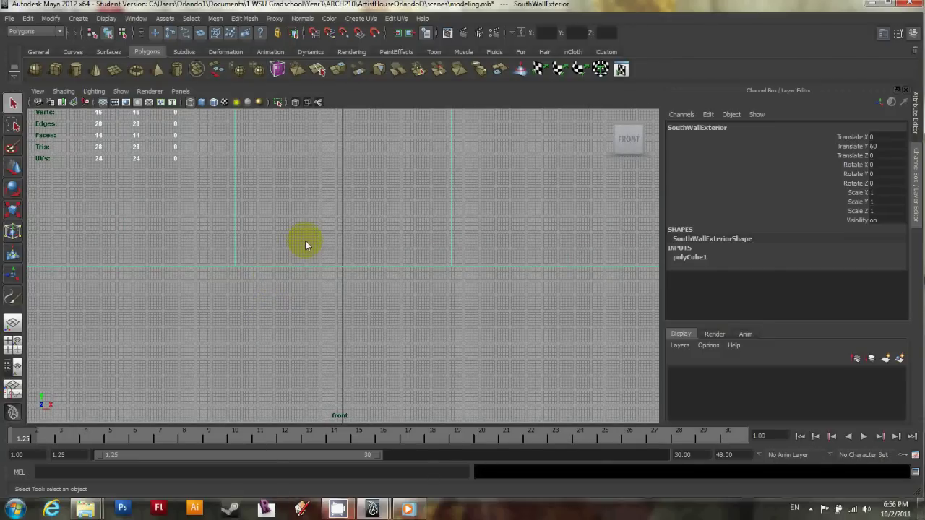
{"action": "key", "text": "f"}
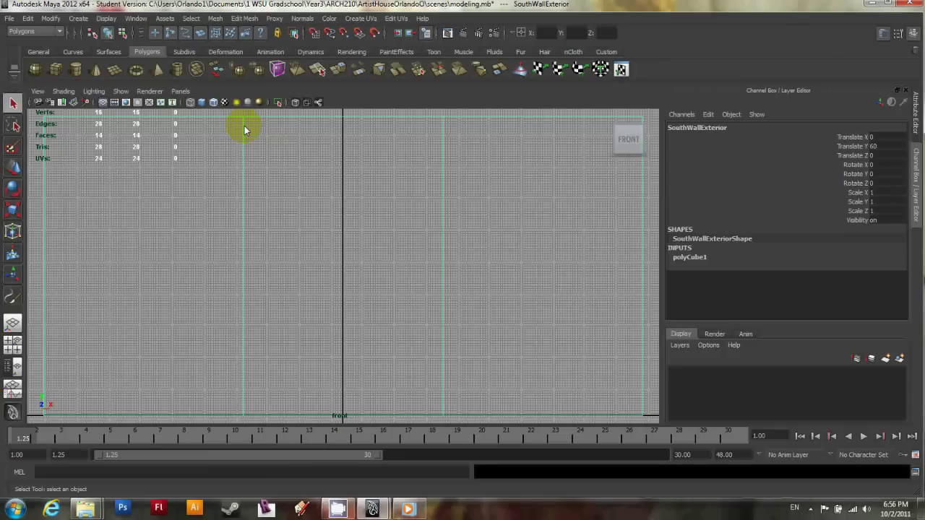
Set the wall's Subdivisions Height to 3 in its polyCube1 settings and fit the whole wall in the front view.
{"action": "left_click", "coordinate": [686, 258]}
{"action": "left_click_drag", "start_coordinate": [849, 275], "coordinate": [875, 308]}
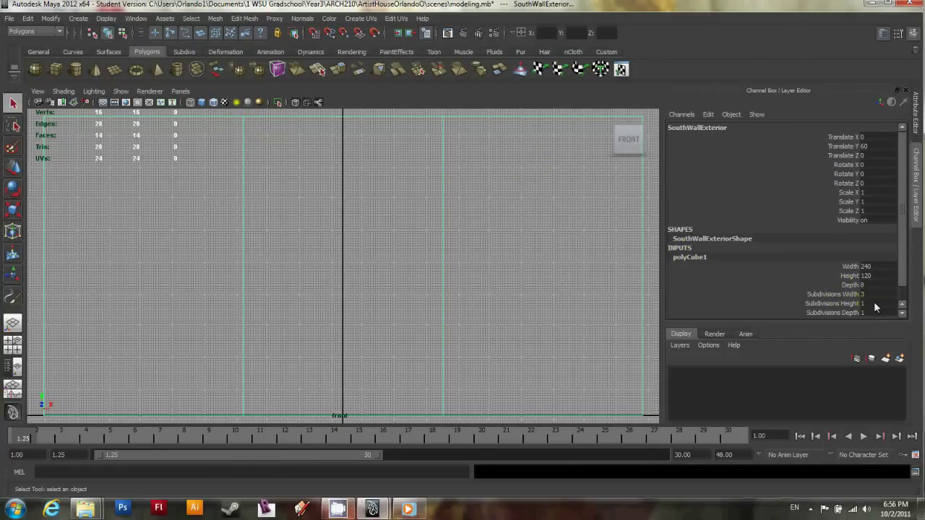
{"action": "left_click", "coordinate": [875, 306]}
{"action": "type", "text": "3"}
{"action": "key", "text": "Return"}
{"action": "left_click", "coordinate": [452, 302]}
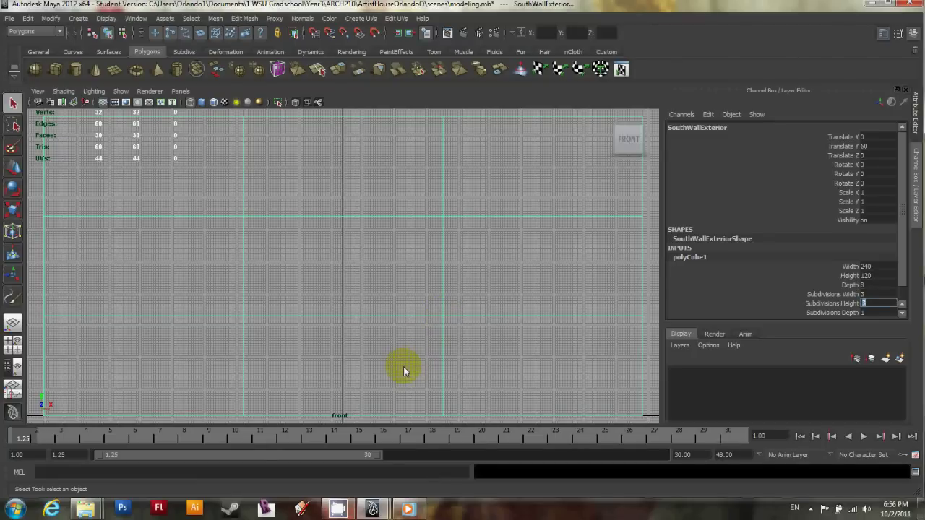
{"action": "scroll", "coordinate": [405, 363], "scroll_direction": "down", "scroll_amount": 2}
{"action": "middle_click_drag", "start_coordinate": [406, 348], "coordinate": [410, 301], "text": "alt"}
{"action": "scroll", "coordinate": [368, 397], "scroll_direction": "up", "scroll_amount": 2}
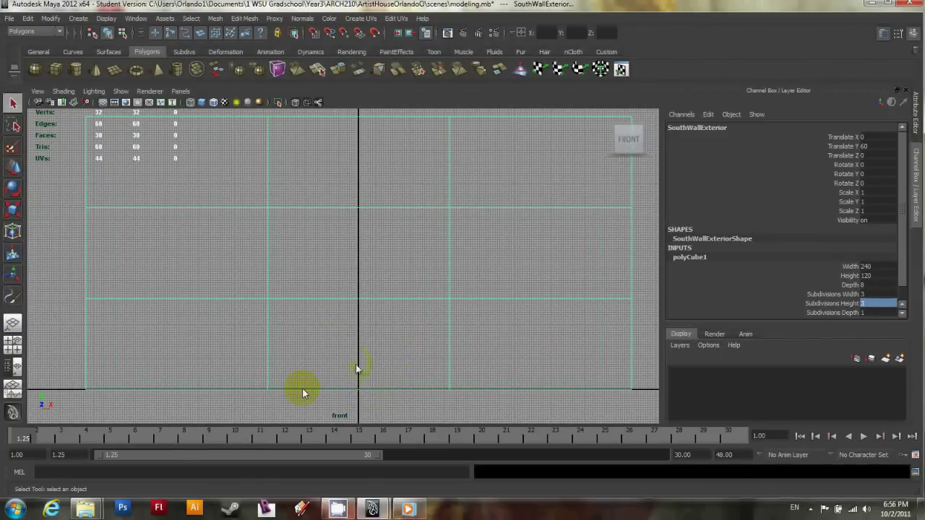
Create a second polygon cube at the origin and set its polyCube2 width to 36.
{"action": "scroll", "coordinate": [354, 354], "scroll_direction": "down", "scroll_amount": 1}
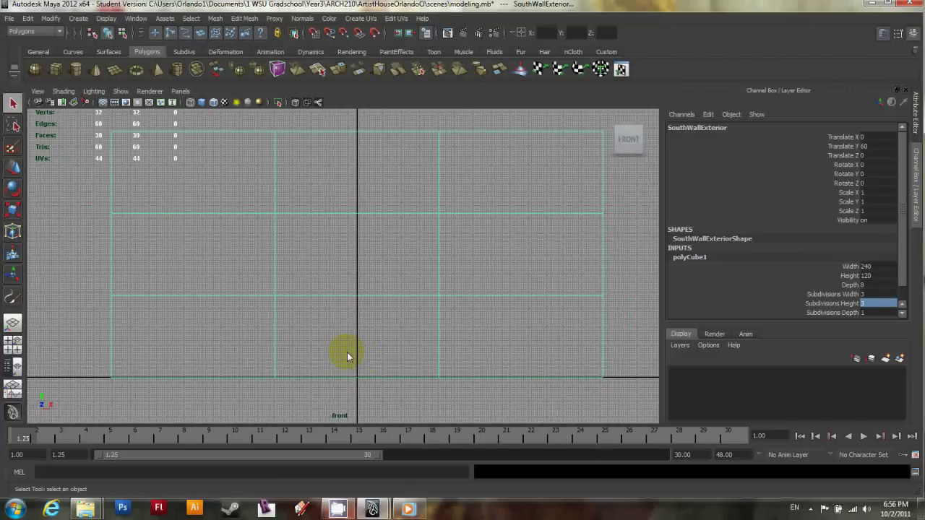
{"action": "left_click", "coordinate": [55, 70]}
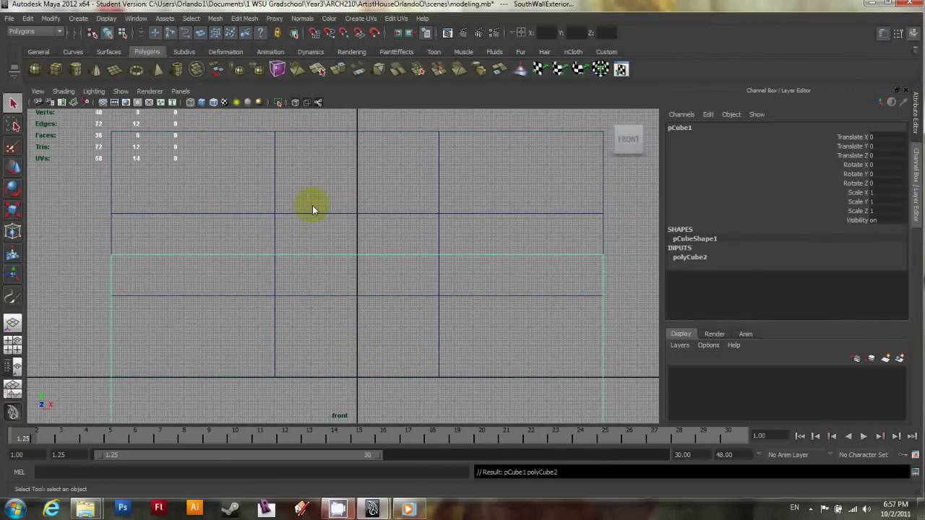
{"action": "scroll", "coordinate": [312, 209], "scroll_direction": "down", "scroll_amount": 2}
{"action": "scroll", "coordinate": [390, 273], "scroll_direction": "up", "scroll_amount": 1}
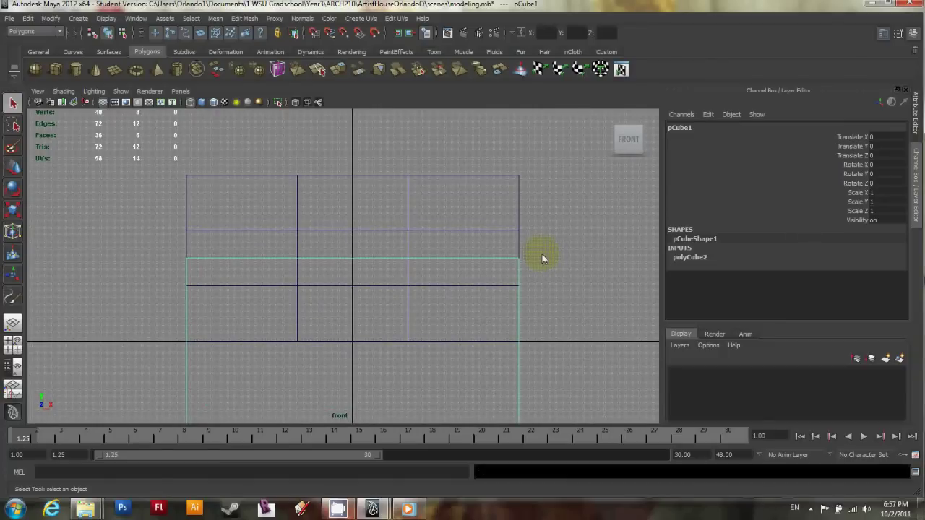
{"action": "left_click", "coordinate": [694, 258]}
{"action": "left_click_drag", "start_coordinate": [873, 285], "coordinate": [872, 273]}
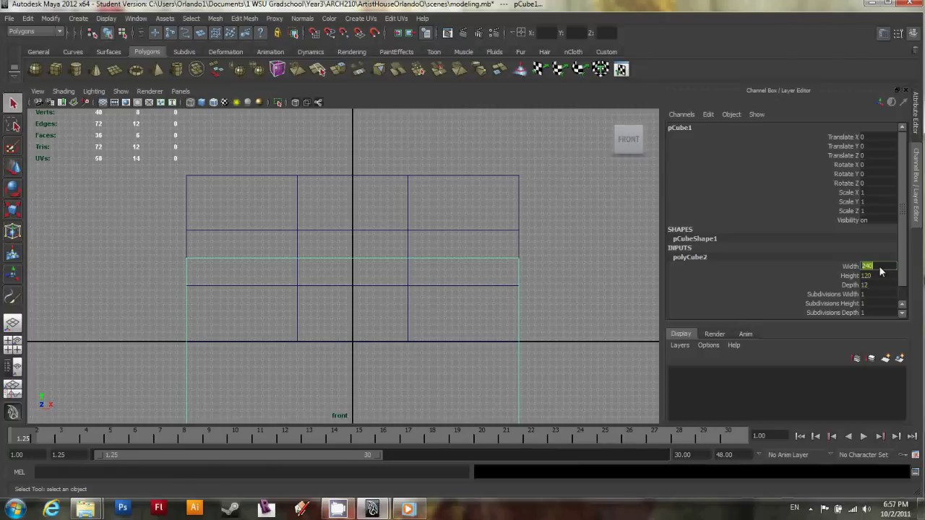
{"action": "type", "text": "36"}
{"action": "key", "text": "Tab"}
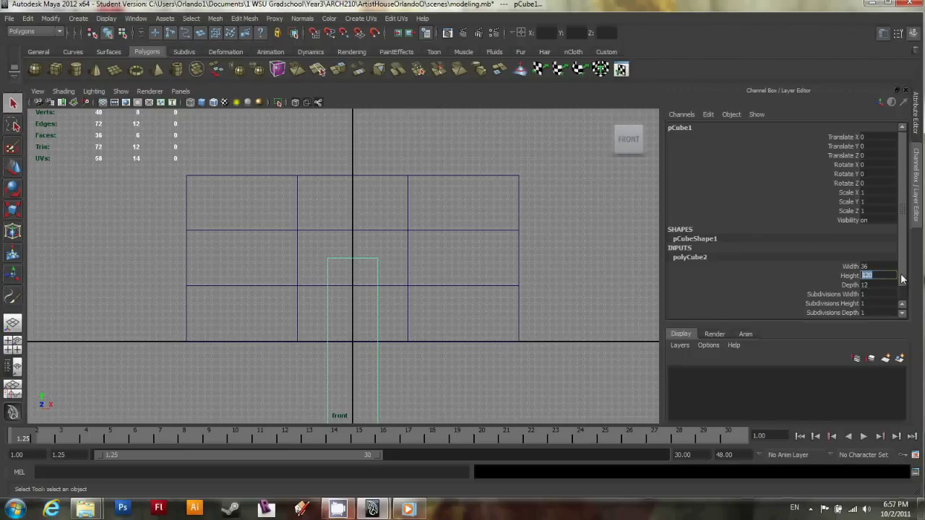
Set the new cube's polyCube2 height to 54 and reselect the cube in the front view.
{"action": "type", "text": "54"}
{"action": "key", "text": "Return"}
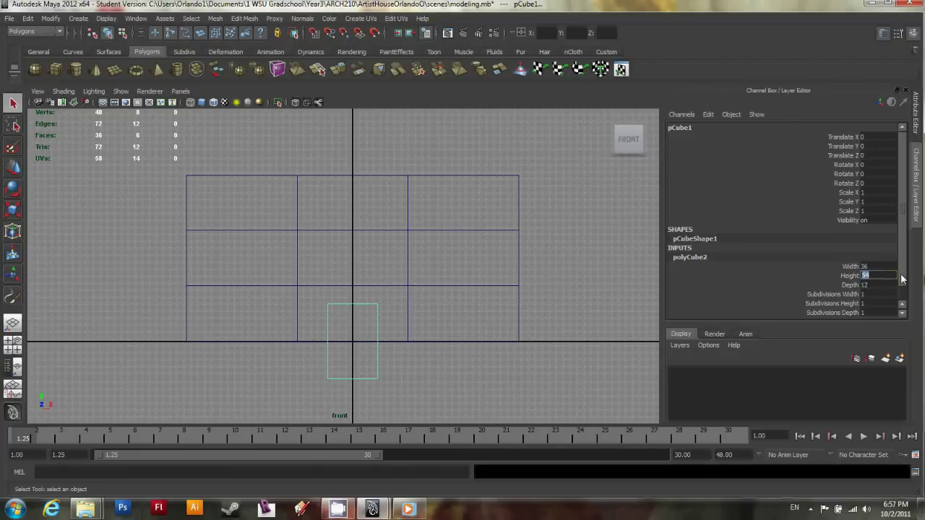
{"action": "scroll", "coordinate": [381, 328], "scroll_direction": "up", "scroll_amount": 1}
{"action": "scroll", "coordinate": [381, 328], "scroll_direction": "down", "scroll_amount": 1}
{"action": "type", "text": "w"}
{"action": "key", "text": "BackSpace"}
{"action": "type", "text": "54"}
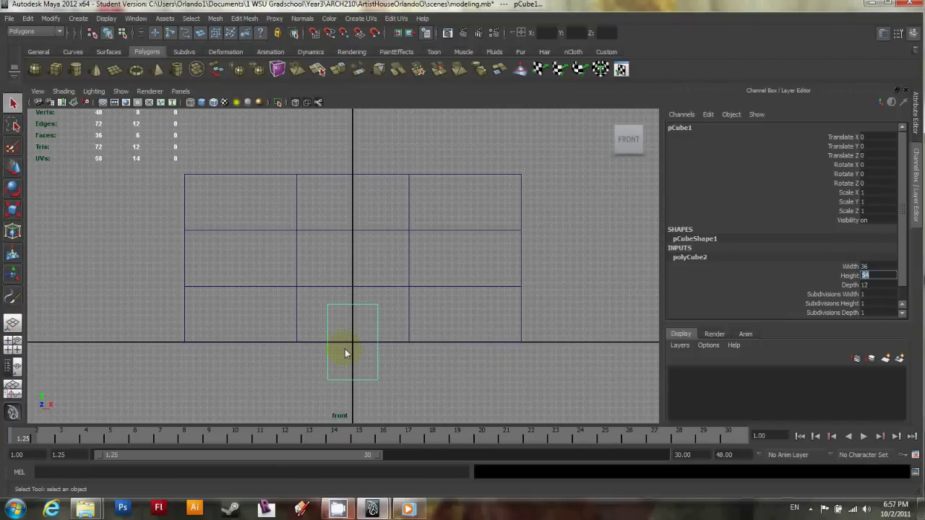
{"action": "left_click", "coordinate": [293, 373]}
{"action": "left_click_drag", "start_coordinate": [293, 374], "coordinate": [381, 386]}
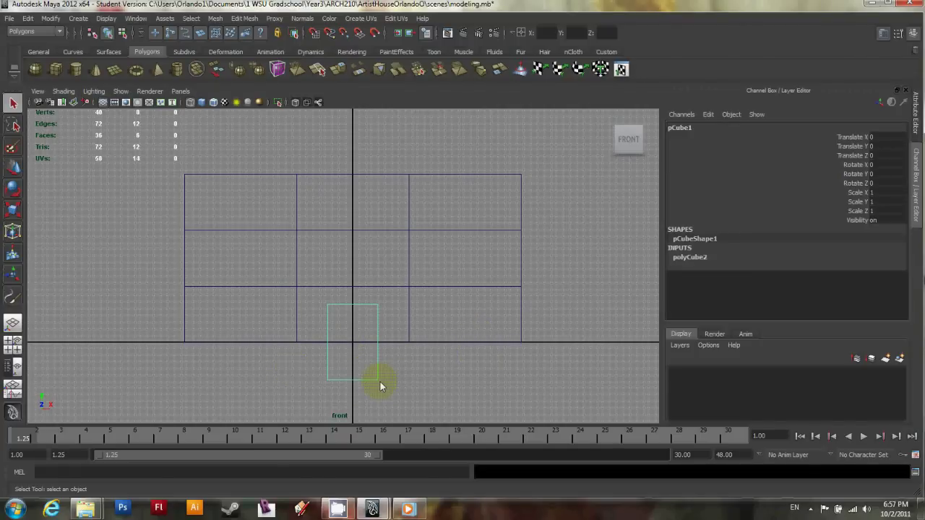
{"action": "scroll", "coordinate": [380, 374], "scroll_direction": "up", "scroll_amount": 1}
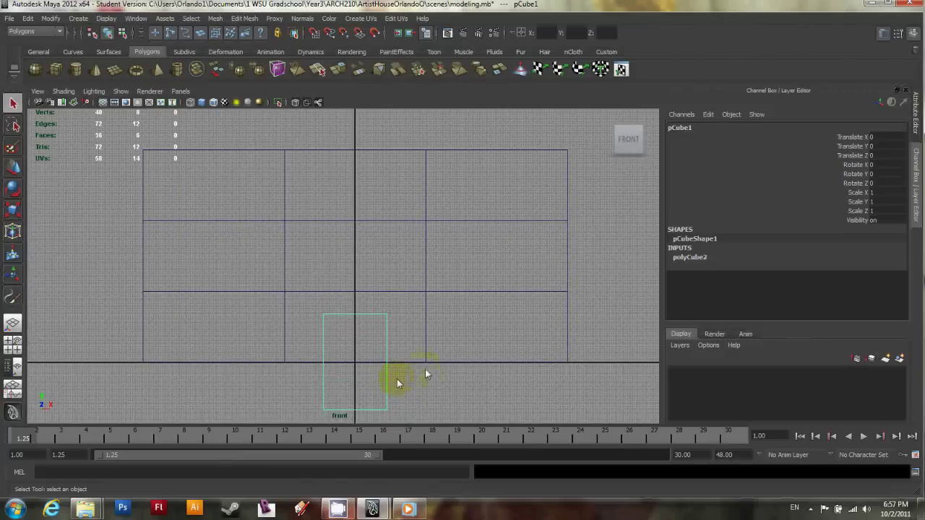
Select the south wall and, in vertex mode, select its inner vertical column of vertices right of the centre line.
{"action": "left_click", "coordinate": [427, 293]}
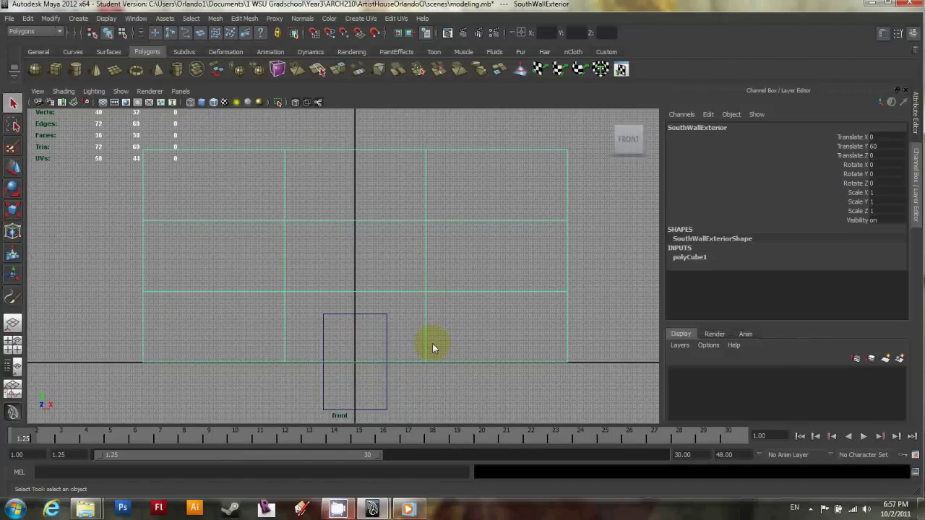
{"action": "right_click_drag", "start_coordinate": [429, 360], "coordinate": [385, 298]}
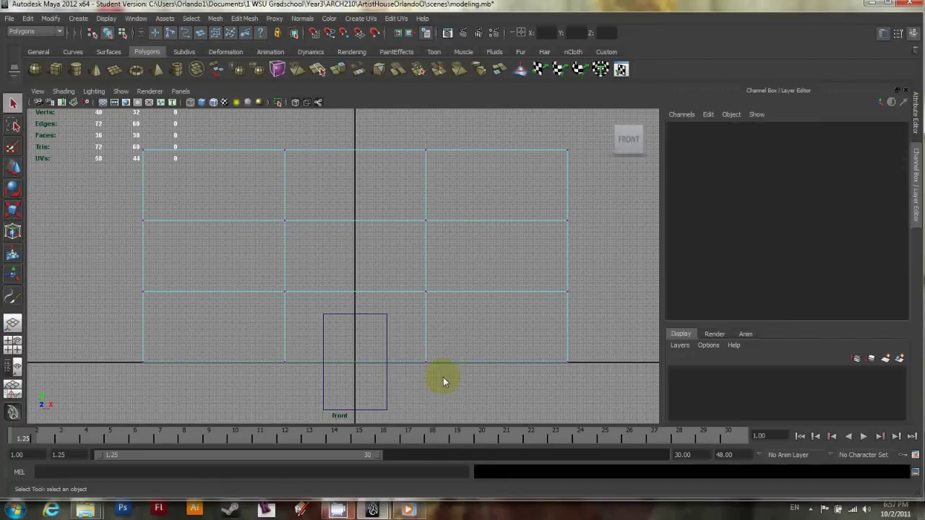
{"action": "left_click", "coordinate": [423, 280]}
{"action": "left_click", "coordinate": [414, 142]}
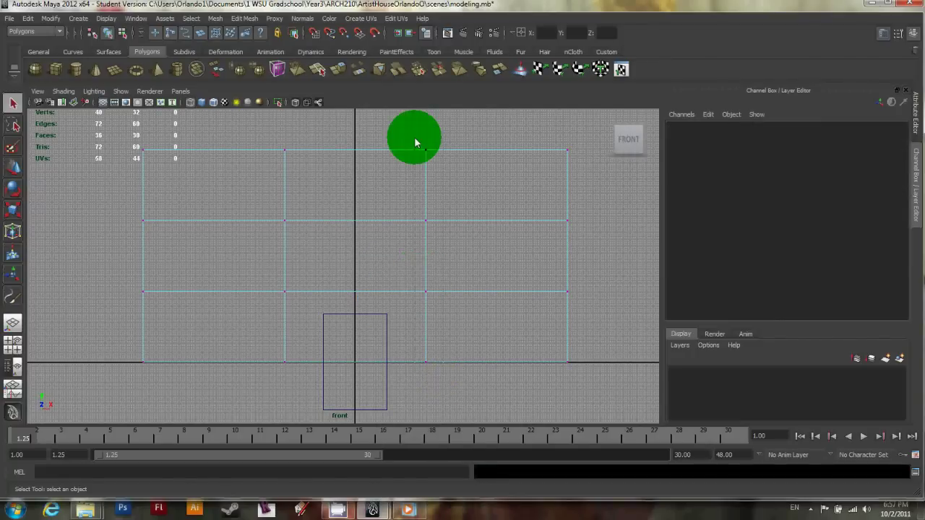
{"action": "left_click_drag", "start_coordinate": [415, 142], "coordinate": [424, 181]}
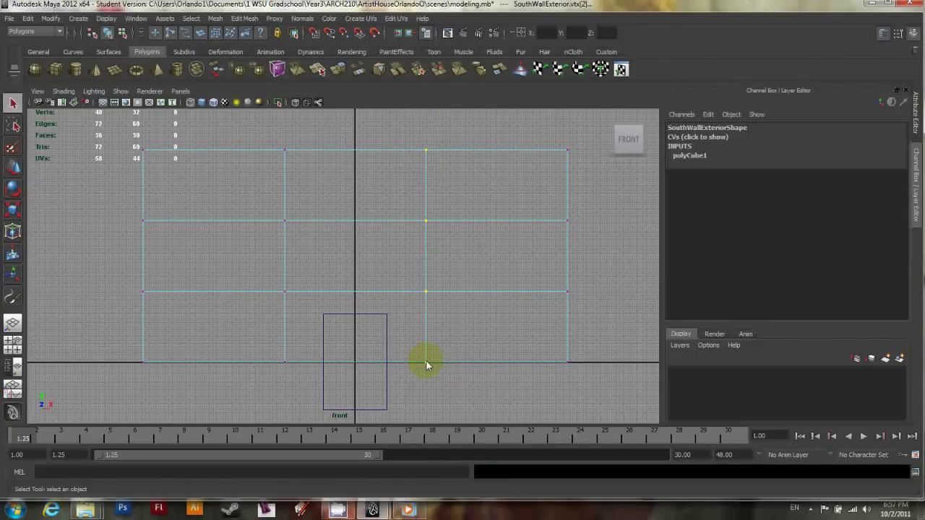
Check the vertex column's front and back points in the perspective and side views, and return to the full-size front view.
{"action": "key", "text": "space"}
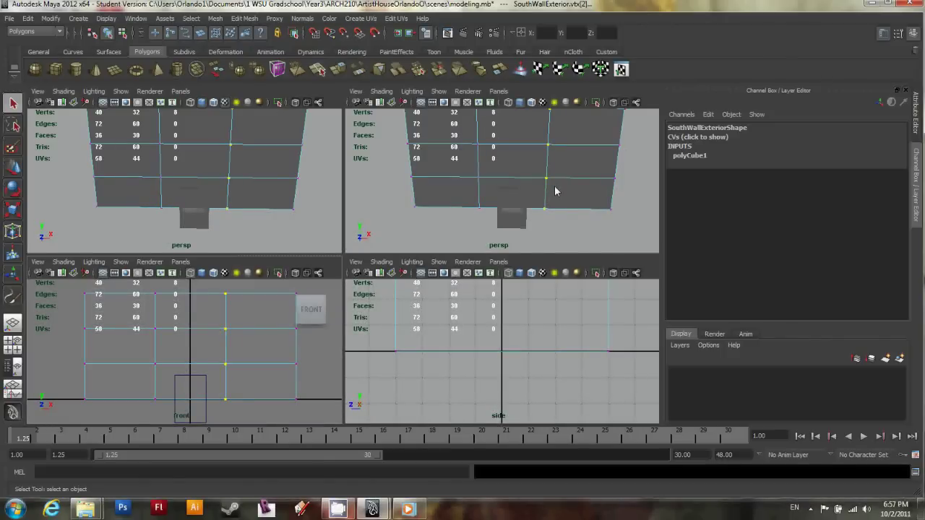
{"action": "left_click_drag", "start_coordinate": [555, 191], "coordinate": [541, 154], "text": "alt"}
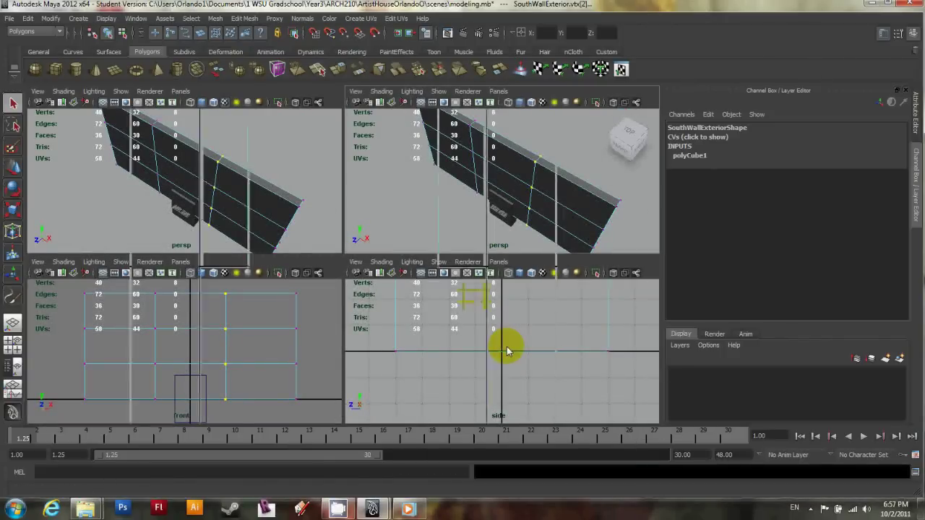
{"action": "key", "text": "space"}
{"action": "key", "text": "space"}
{"action": "key", "text": "space"}
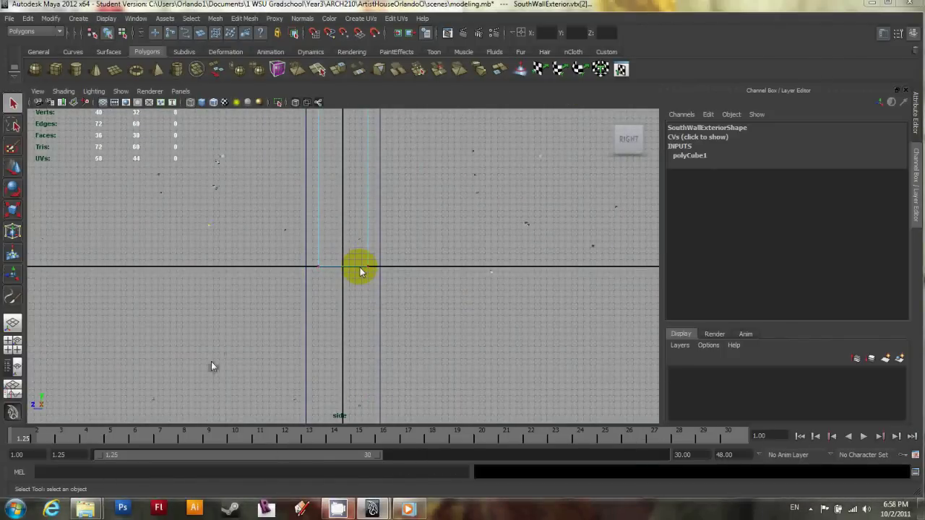
{"action": "key", "text": "space"}
{"action": "key", "text": "space"}
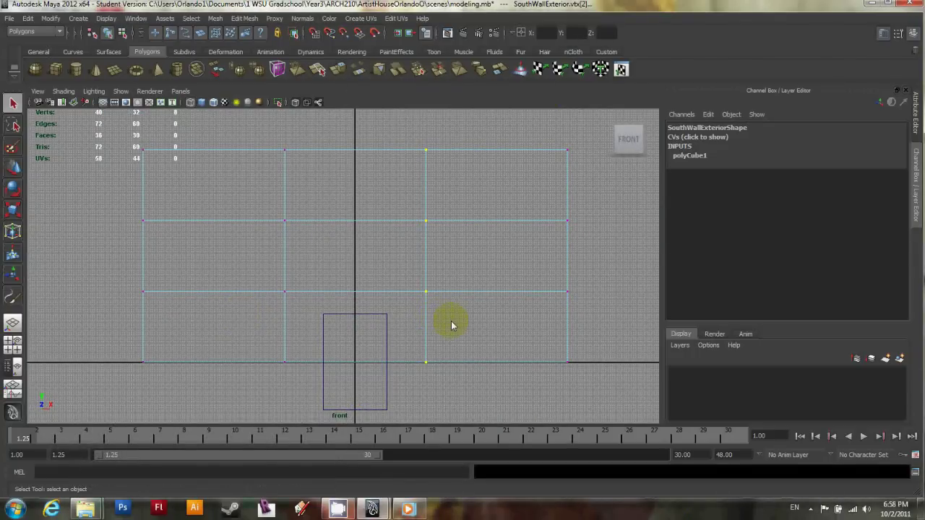
Move the selected vertex column inward along X to line up with the right edge of the small cube.
{"action": "key", "text": "w"}
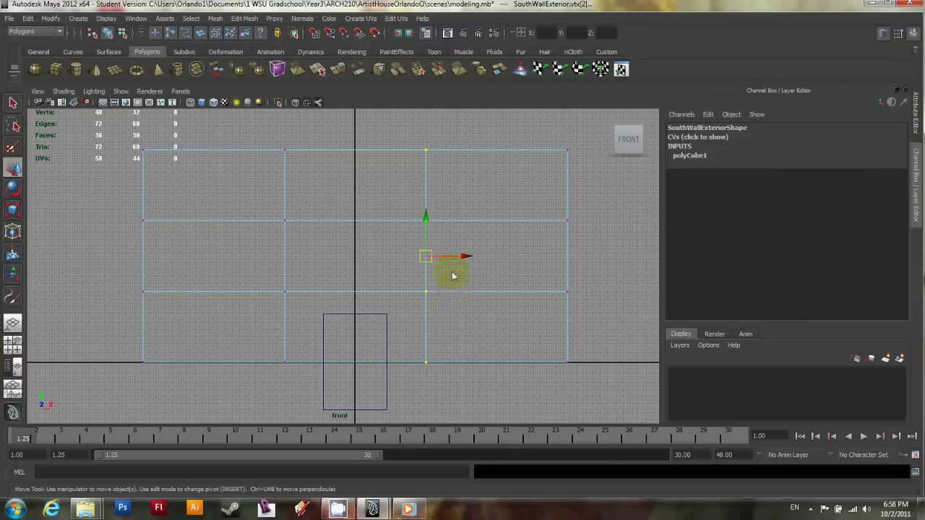
{"action": "left_click_drag", "start_coordinate": [452, 260], "coordinate": [409, 263]}
{"action": "key", "text": "ctrl+z"}
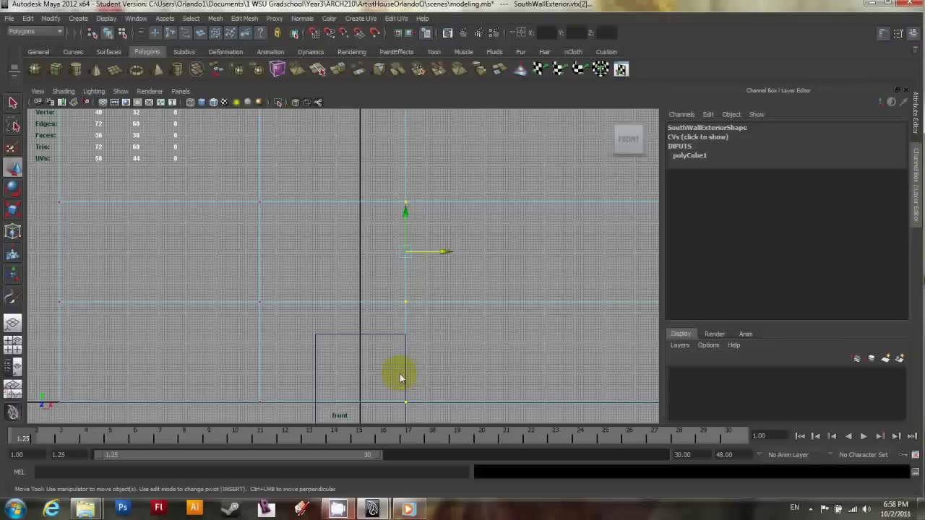
{"action": "key", "text": "space"}
{"action": "left_click_drag", "start_coordinate": [405, 376], "coordinate": [431, 383]}
{"action": "middle_click_drag", "start_coordinate": [424, 378], "coordinate": [423, 324], "text": "alt"}
{"action": "key", "text": "w"}
{"action": "right_click_drag", "start_coordinate": [423, 367], "coordinate": [570, 402], "text": "alt"}
{"action": "middle_click_drag", "start_coordinate": [570, 402], "coordinate": [637, 377], "text": "alt"}
{"action": "mouse_move", "coordinate": [637, 376]}
{"action": "right_mouse_down", "text": "alt"}
{"action": "mouse_move", "coordinate": [648, 372]}
{"action": "mouse_move", "coordinate": [624, 377]}
{"action": "right_mouse_up", "text": "alt"}
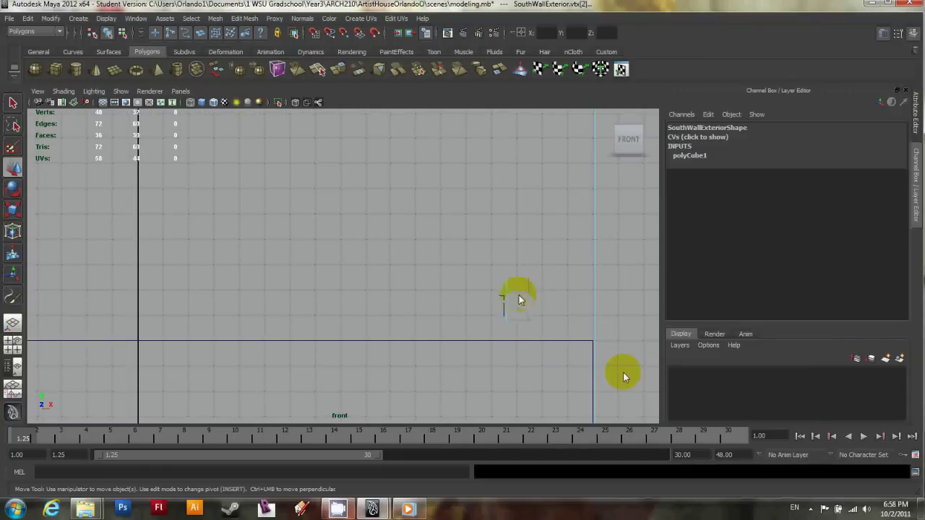
{"action": "scroll", "coordinate": [624, 377], "scroll_direction": "up", "scroll_amount": 2}
{"action": "mouse_move", "coordinate": [568, 311]}
{"action": "right_mouse_down", "text": "alt"}
{"action": "mouse_move", "coordinate": [618, 344]}
{"action": "mouse_move", "coordinate": [572, 325]}
{"action": "right_mouse_up", "text": "alt"}
{"action": "scroll", "coordinate": [571, 324], "scroll_direction": "down", "scroll_amount": 5}
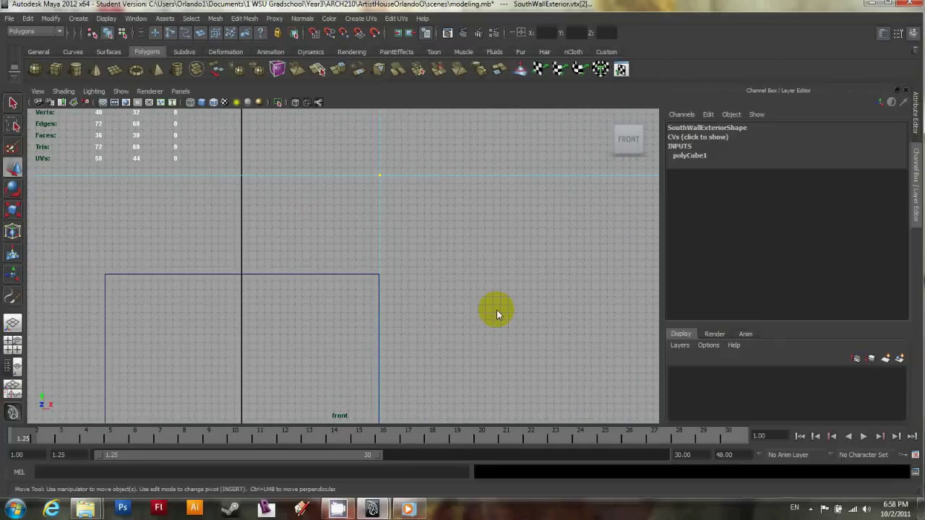
{"action": "scroll", "coordinate": [497, 310], "scroll_direction": "down", "scroll_amount": 3}
{"action": "scroll", "coordinate": [416, 271], "scroll_direction": "down", "scroll_amount": 2}
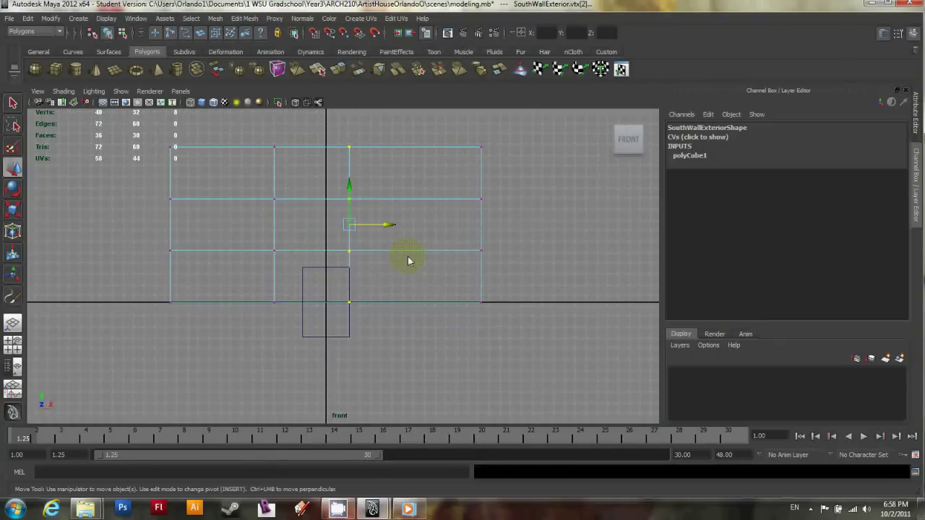
Snap the vertex column along X to the grid at 20, and clear the vertex selection.
{"action": "scroll", "coordinate": [402, 289], "scroll_direction": "up", "scroll_amount": 2}
{"action": "scroll", "coordinate": [415, 352], "scroll_direction": "up", "scroll_amount": 3}
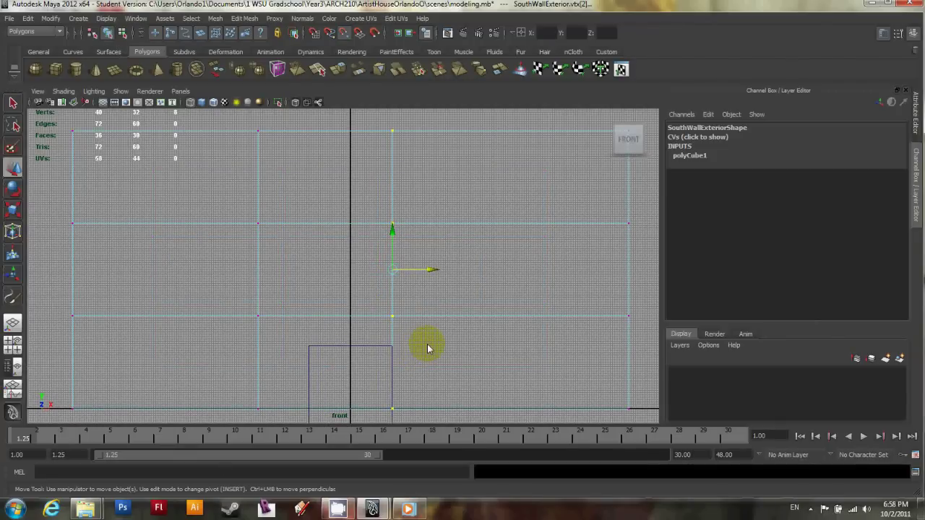
{"action": "left_click_drag", "start_coordinate": [417, 273], "coordinate": [396, 274]}
{"action": "left_click", "coordinate": [396, 273]}
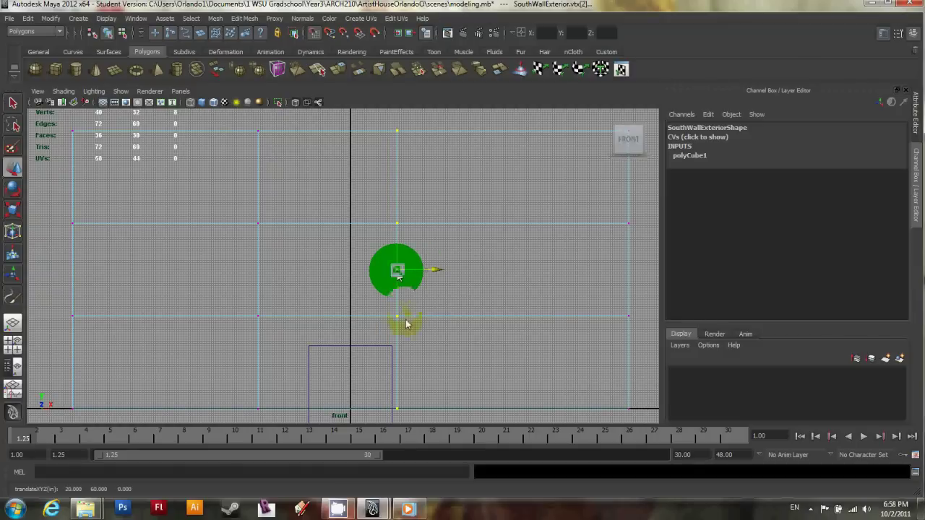
{"action": "right_click_drag", "start_coordinate": [397, 275], "coordinate": [604, 304], "text": "alt"}
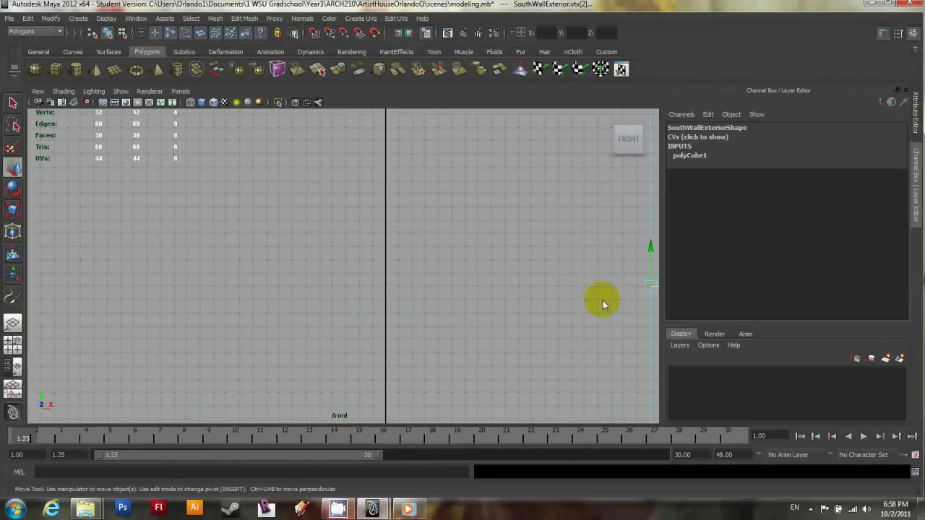
{"action": "middle_click_drag", "start_coordinate": [599, 299], "coordinate": [503, 281], "text": "alt"}
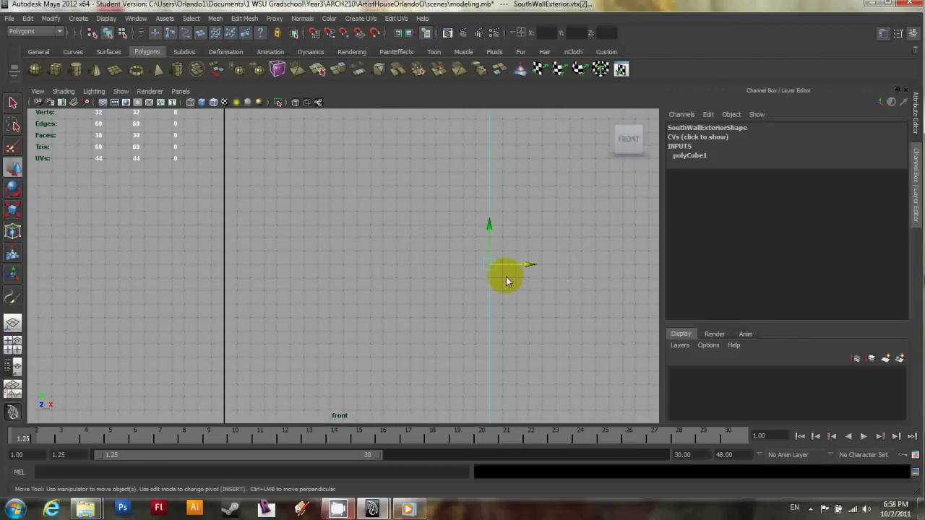
{"action": "left_click", "coordinate": [520, 271]}
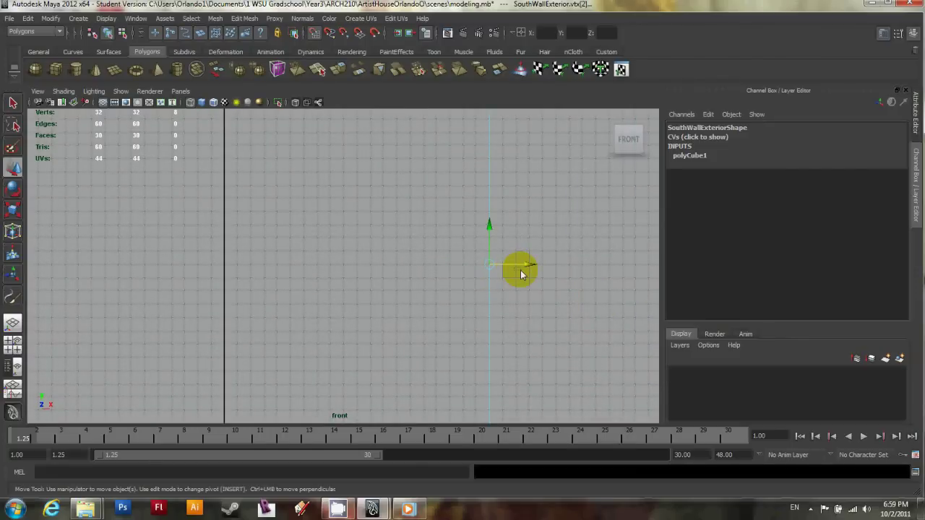
{"action": "left_click", "coordinate": [522, 273]}
{"action": "right_click_drag", "start_coordinate": [475, 330], "coordinate": [416, 388], "text": "alt"}
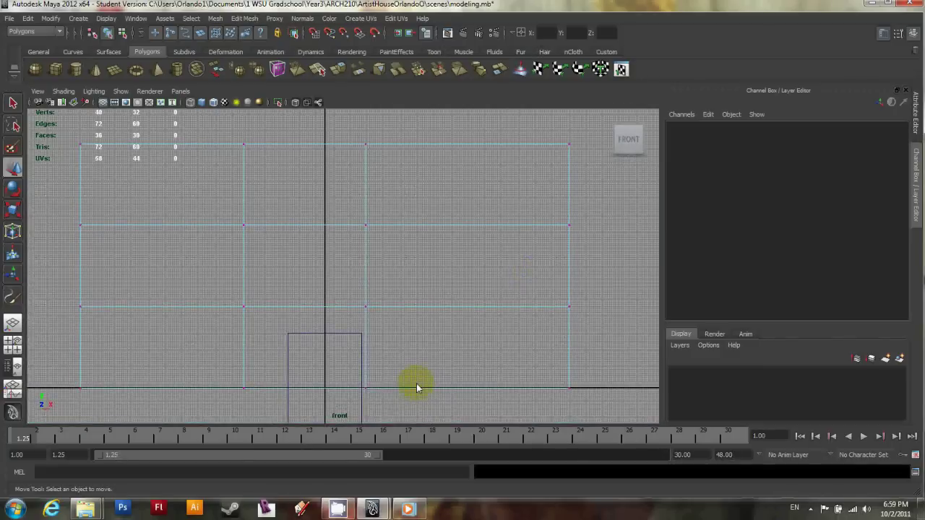
Reselect the wall's right inner vertex column and move it along X with grid snapping to just outside the small cube's right edge.
{"action": "left_click", "coordinate": [347, 131]}
{"action": "left_click_drag", "start_coordinate": [348, 131], "coordinate": [384, 398]}
{"action": "right_click_drag", "start_coordinate": [385, 397], "coordinate": [523, 289], "text": "alt"}
{"action": "key", "text": "v"}
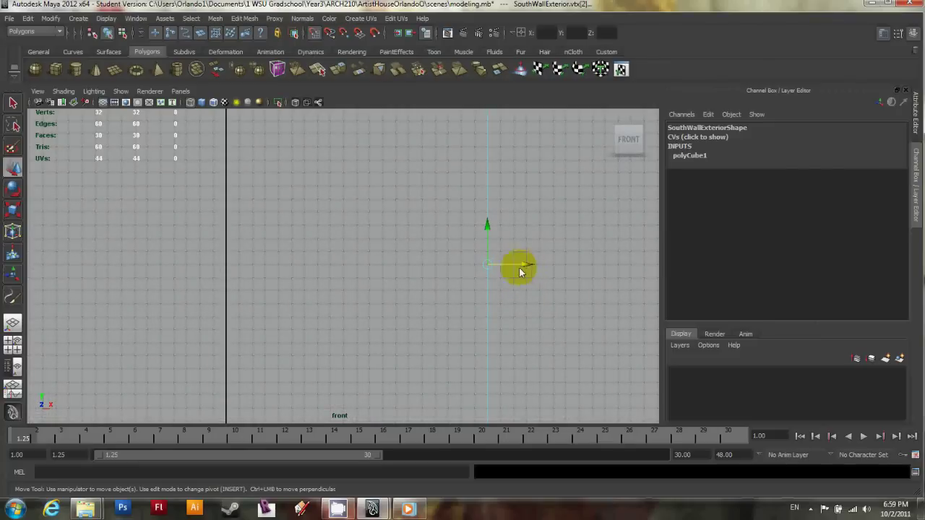
{"action": "left_click_drag", "start_coordinate": [516, 269], "coordinate": [498, 280]}
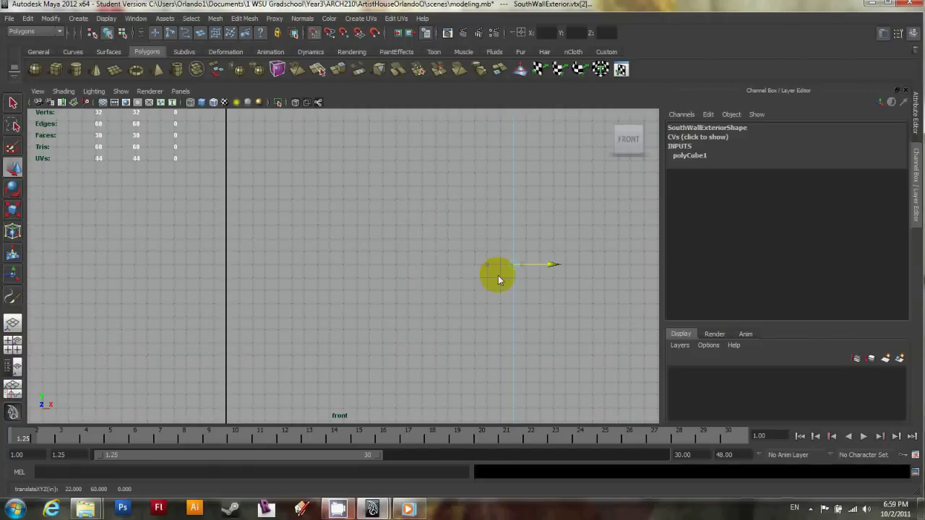
{"action": "scroll", "coordinate": [487, 286], "scroll_direction": "down", "scroll_amount": 2}
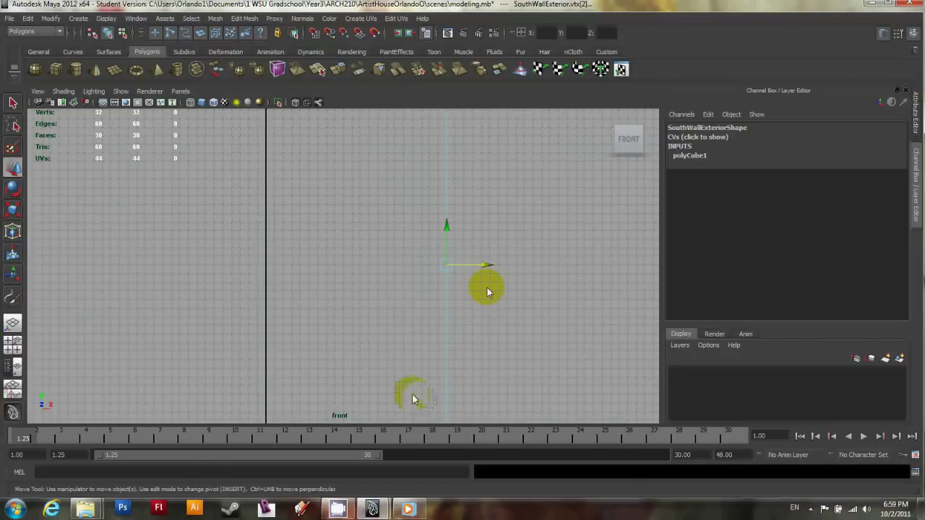
{"action": "scroll", "coordinate": [404, 396], "scroll_direction": "down", "scroll_amount": 4}
{"action": "scroll", "coordinate": [404, 399], "scroll_direction": "up", "scroll_amount": 1}
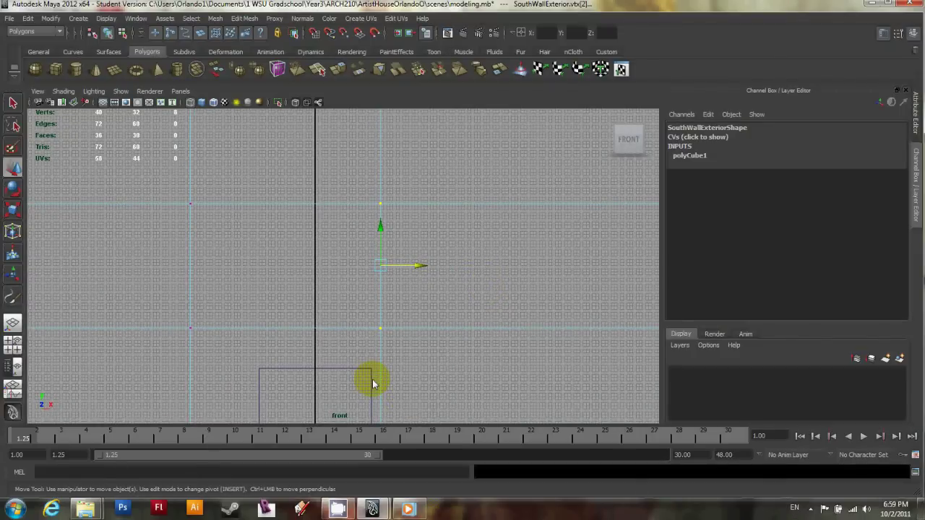
{"action": "scroll", "coordinate": [366, 355], "scroll_direction": "down", "scroll_amount": 1}
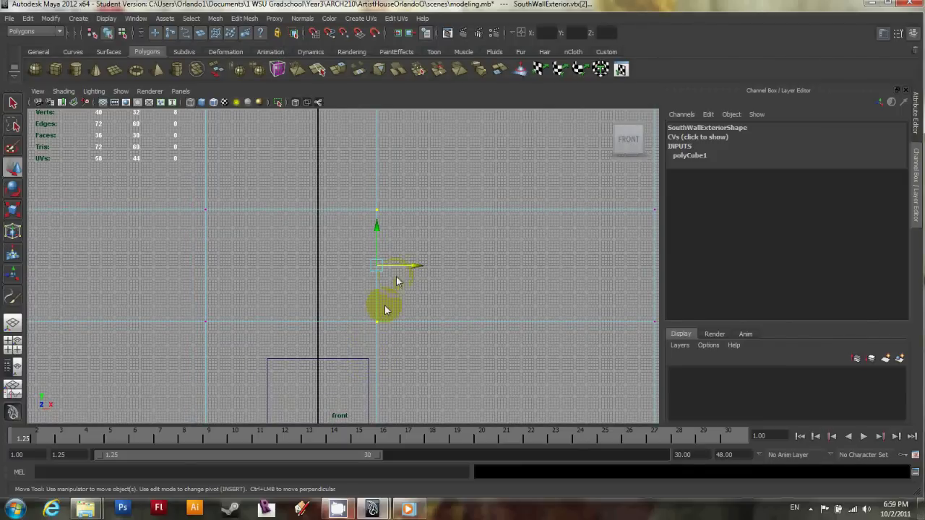
{"action": "key", "text": "v"}
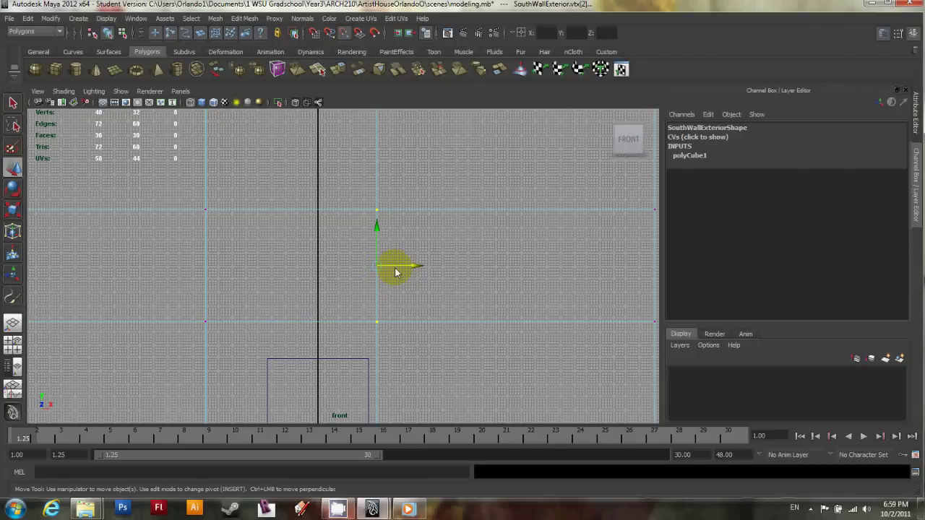
Snap the wall's vertex column nearest the door block's right side horizontally onto the block's right edge.
{"action": "left_click_drag", "start_coordinate": [383, 273], "coordinate": [418, 275]}
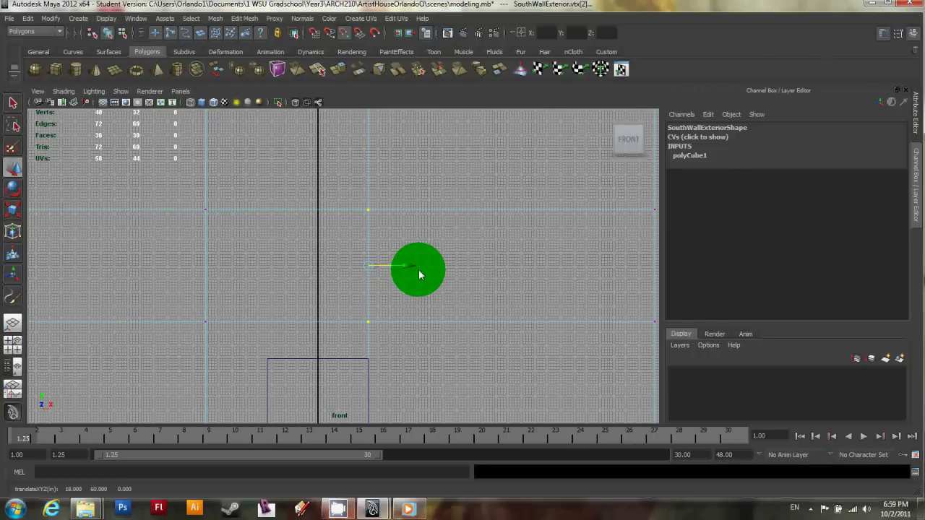
{"action": "left_click_drag", "start_coordinate": [418, 269], "coordinate": [418, 269]}
{"action": "left_click", "coordinate": [418, 269]}
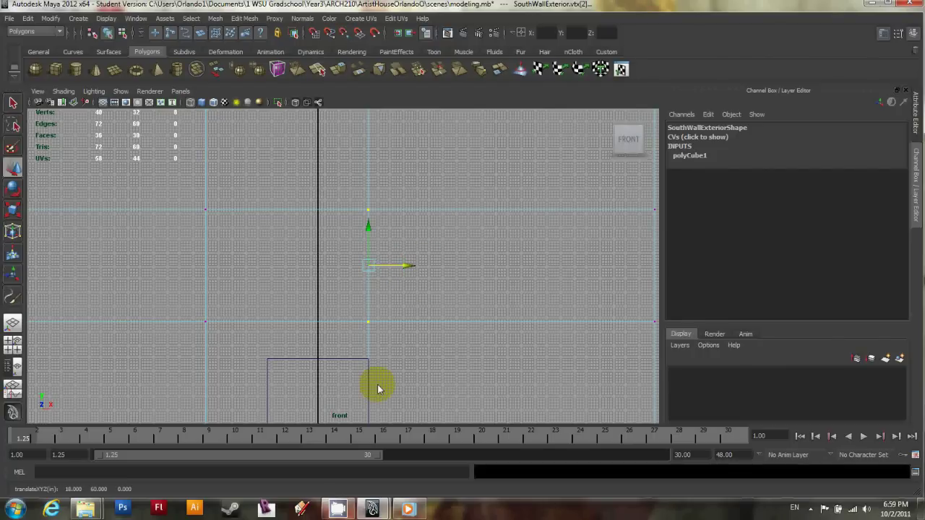
Examine how the moved vertex column lines up with the door block's upper right corner.
{"action": "scroll", "coordinate": [377, 384], "scroll_direction": "up", "scroll_amount": 3}
{"action": "scroll", "coordinate": [392, 403], "scroll_direction": "up", "scroll_amount": 2}
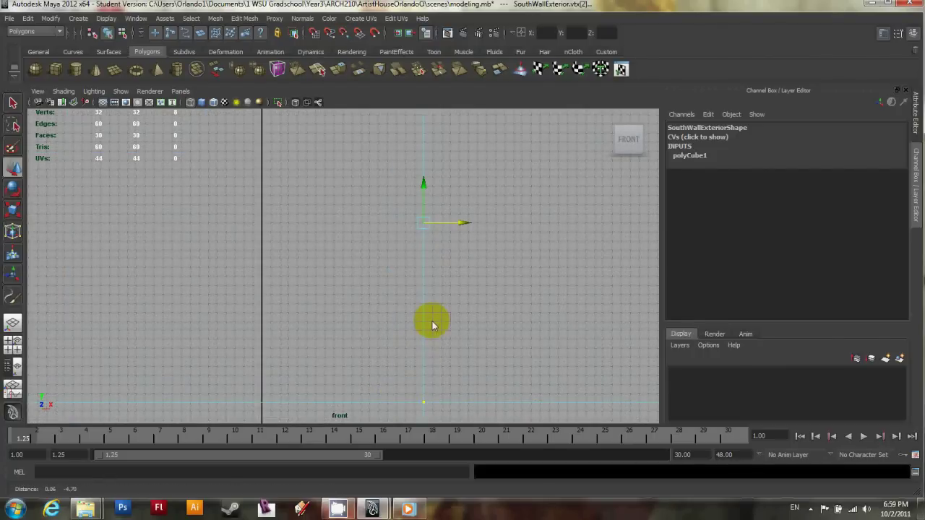
{"action": "middle_click_drag", "start_coordinate": [434, 325], "coordinate": [432, 287], "text": "alt"}
{"action": "scroll", "coordinate": [397, 267], "scroll_direction": "up", "scroll_amount": 3}
{"action": "middle_click_drag", "start_coordinate": [435, 390], "coordinate": [461, 250], "text": "alt"}
{"action": "scroll", "coordinate": [461, 246], "scroll_direction": "down", "scroll_amount": 2}
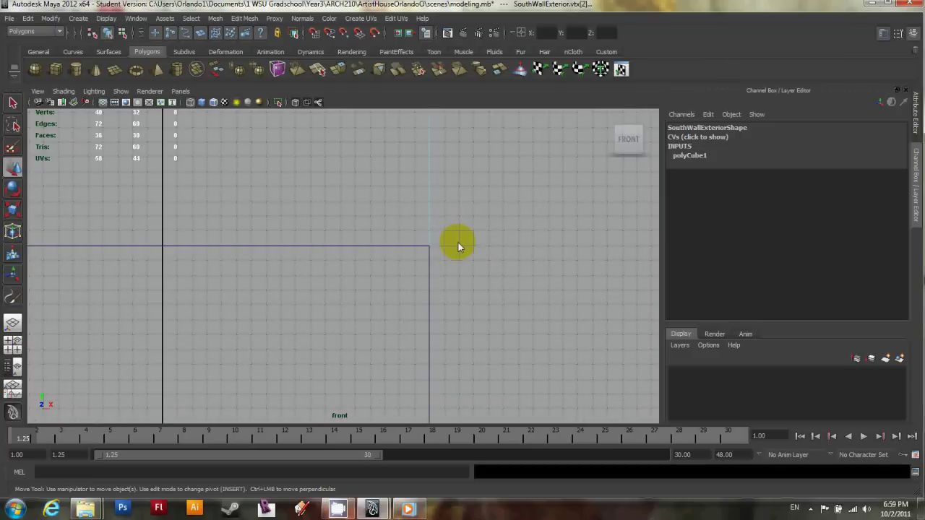
{"action": "scroll", "coordinate": [458, 246], "scroll_direction": "down", "scroll_amount": 3}
{"action": "scroll", "coordinate": [407, 273], "scroll_direction": "down", "scroll_amount": 5}
{"action": "scroll", "coordinate": [255, 268], "scroll_direction": "up", "scroll_amount": 1}
{"action": "scroll", "coordinate": [296, 310], "scroll_direction": "down", "scroll_amount": 3}
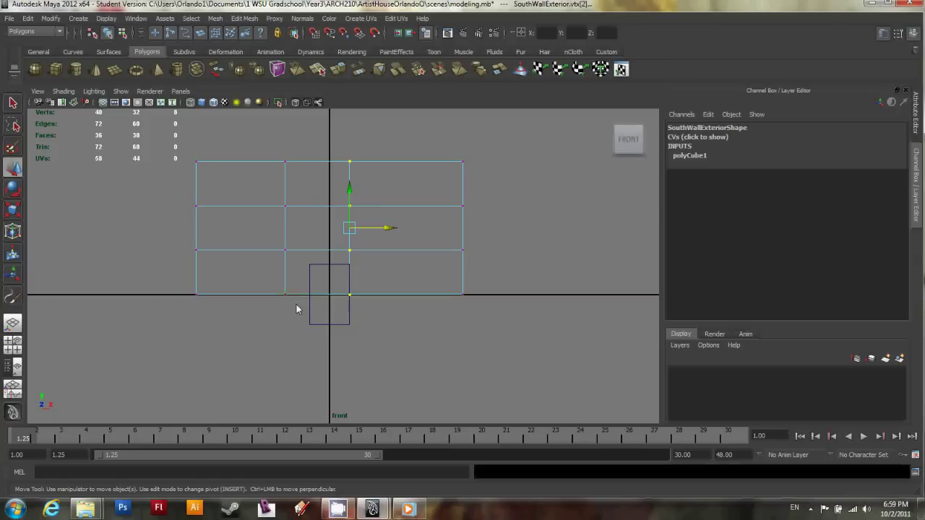
Snap the wall's other interior vertex column horizontally onto the door block's left edge.
{"action": "left_click_drag", "start_coordinate": [273, 138], "coordinate": [310, 311]}
{"action": "key", "text": "v"}
{"action": "mouse_move", "coordinate": [308, 233]}
{"action": "left_mouse_down"}
{"action": "mouse_move", "coordinate": [321, 235]}
{"action": "mouse_move", "coordinate": [311, 232]}
{"action": "left_mouse_up"}
{"action": "scroll", "coordinate": [361, 245], "scroll_direction": "up", "scroll_amount": 1}
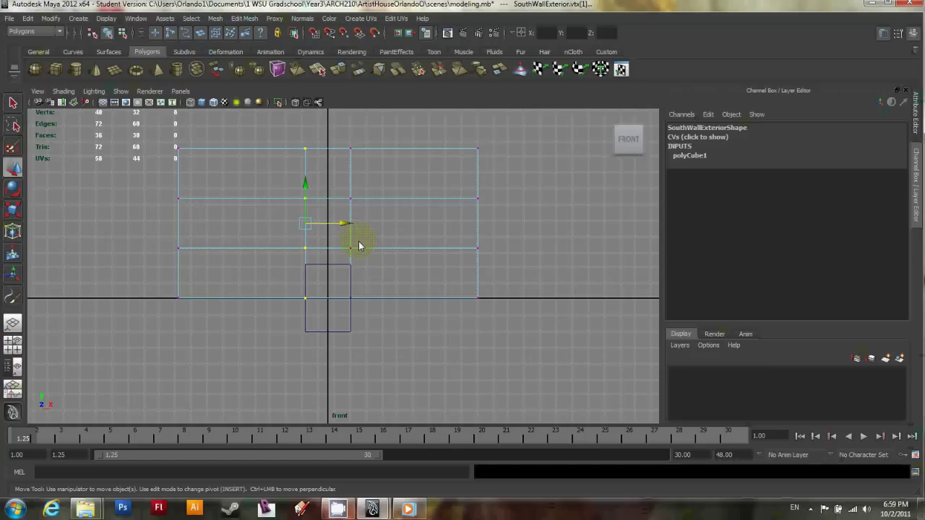
{"action": "scroll", "coordinate": [348, 341], "scroll_direction": "down", "scroll_amount": 1}
Raise the door block to ground level by setting its Translate Y to 27.
{"action": "left_click", "coordinate": [351, 338]}
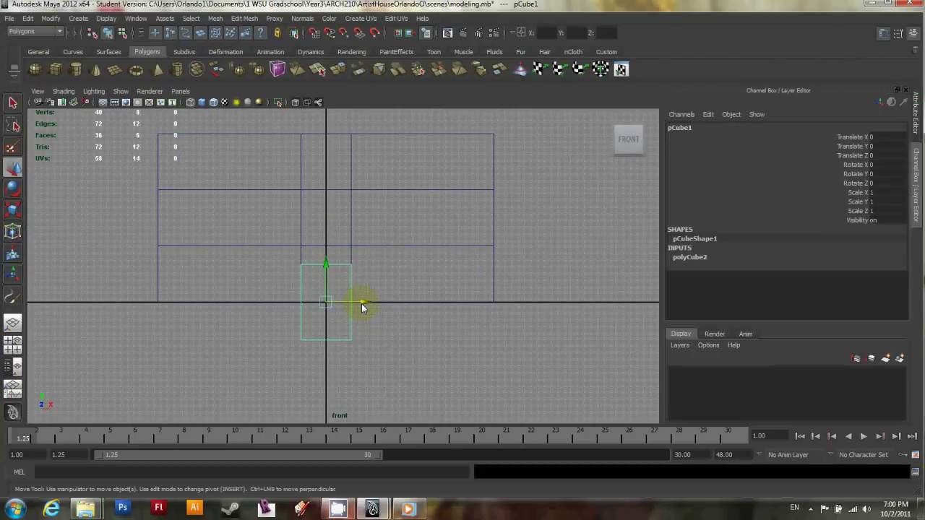
{"action": "left_click_drag", "start_coordinate": [857, 192], "coordinate": [856, 208]}
{"action": "double_click", "coordinate": [890, 147]}
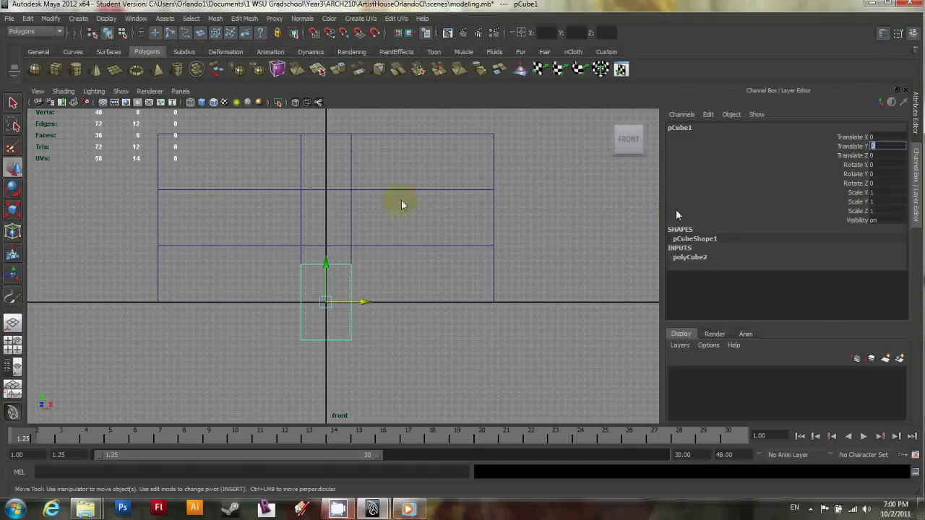
{"action": "left_click_drag", "start_coordinate": [326, 263], "coordinate": [333, 229]}
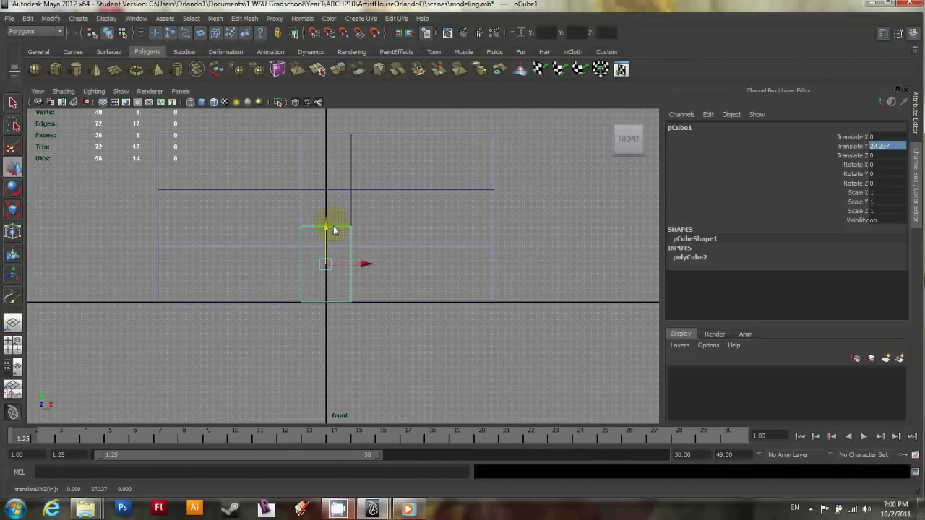
{"action": "double_click", "coordinate": [892, 147]}
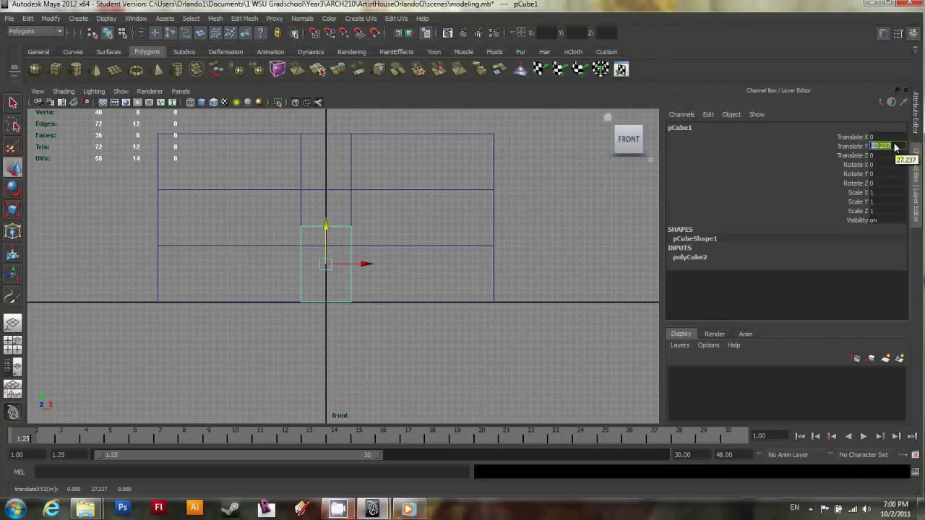
{"action": "type", "text": "27"}
{"action": "key", "text": "Return"}
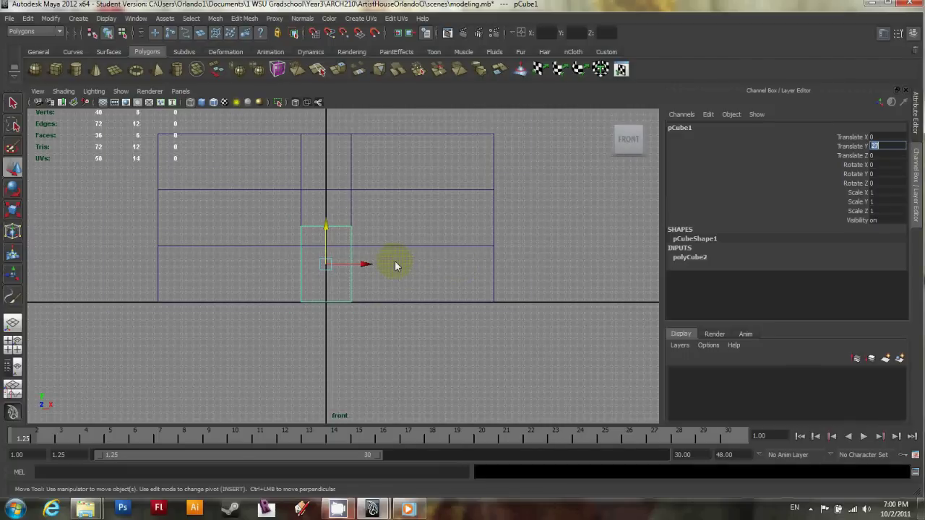
Snap the wall's lower interior row of vertices vertically onto the door block's top edge.
{"action": "scroll", "coordinate": [337, 229], "scroll_direction": "up", "scroll_amount": 3}
{"action": "scroll", "coordinate": [380, 259], "scroll_direction": "up", "scroll_amount": 1}
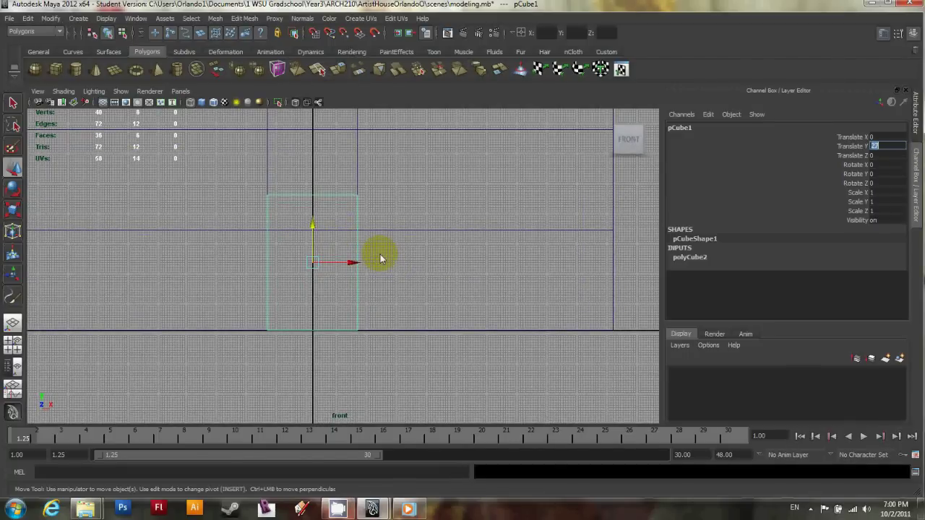
{"action": "scroll", "coordinate": [381, 259], "scroll_direction": "down", "scroll_amount": 1}
{"action": "left_click", "coordinate": [561, 235]}
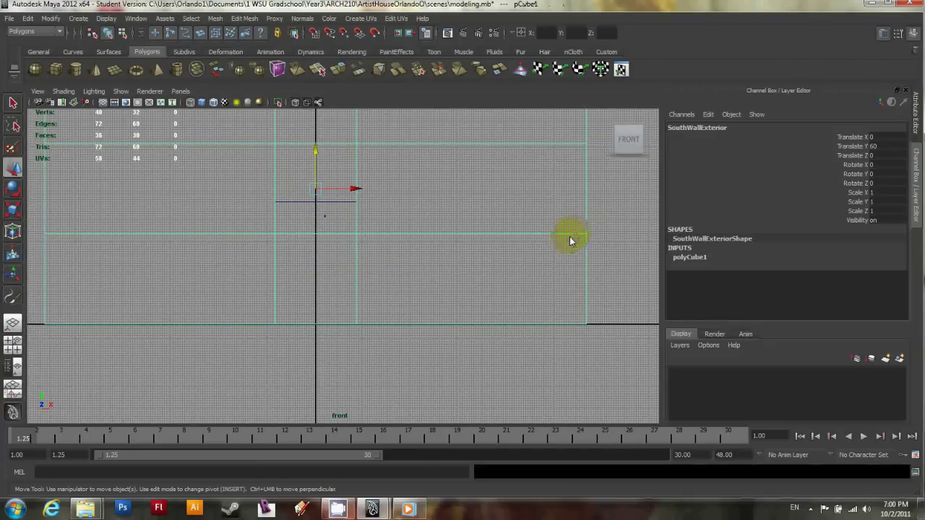
{"action": "scroll", "coordinate": [542, 240], "scroll_direction": "down", "scroll_amount": 2}
{"action": "scroll", "coordinate": [520, 248], "scroll_direction": "up", "scroll_amount": 1}
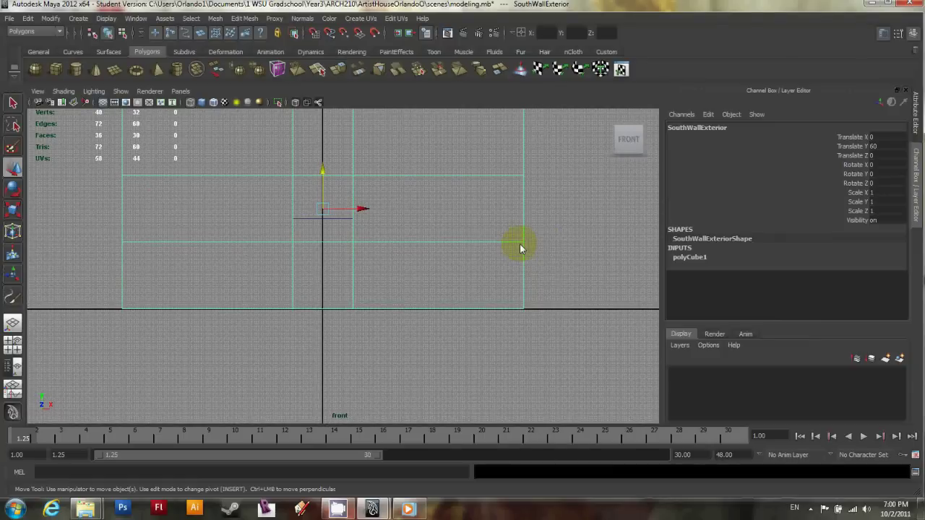
{"action": "right_click", "coordinate": [520, 248]}
{"action": "left_click", "coordinate": [477, 243]}
{"action": "mouse_move", "coordinate": [546, 248]}
{"action": "left_mouse_down"}
{"action": "mouse_move", "coordinate": [228, 253]}
{"action": "mouse_move", "coordinate": [93, 231]}
{"action": "mouse_move", "coordinate": [140, 240]}
{"action": "left_mouse_up"}
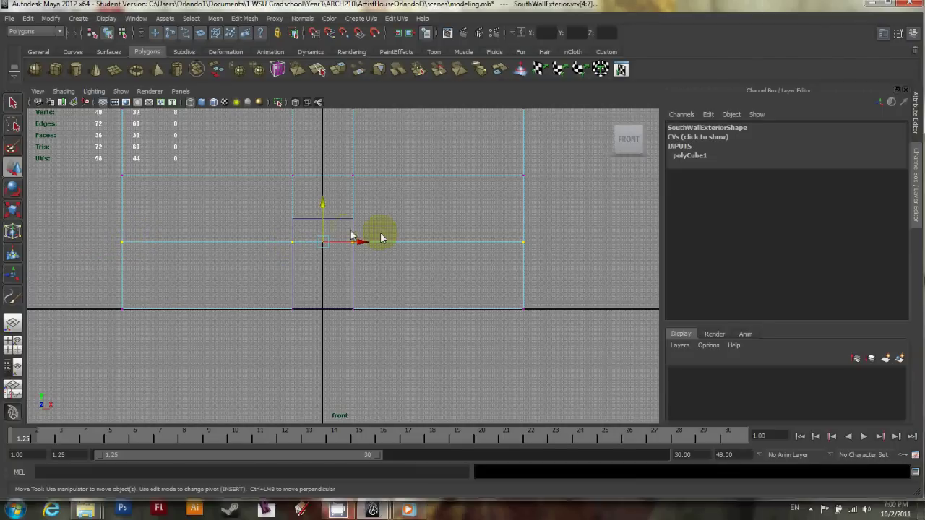
{"action": "scroll", "coordinate": [349, 221], "scroll_direction": "up", "scroll_amount": 1}
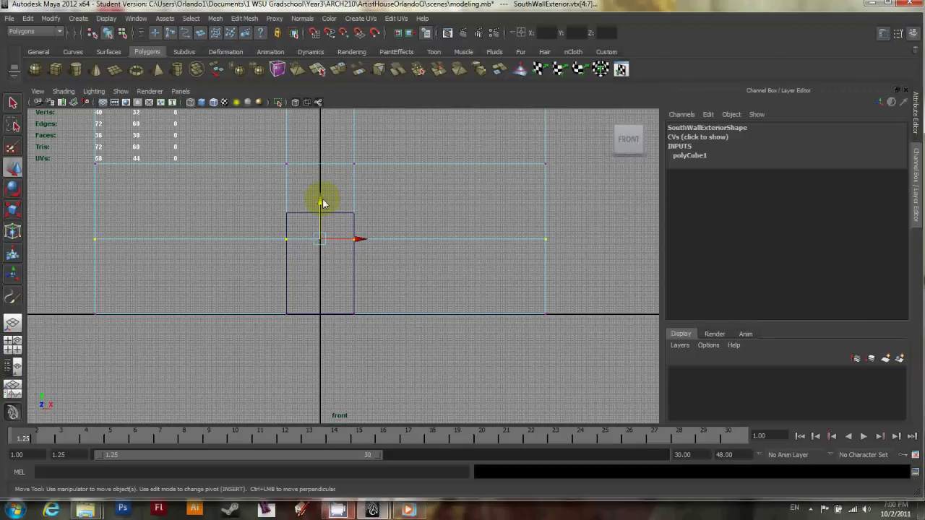
{"action": "key", "text": "v"}
{"action": "left_click_drag", "start_coordinate": [320, 204], "coordinate": [322, 194]}
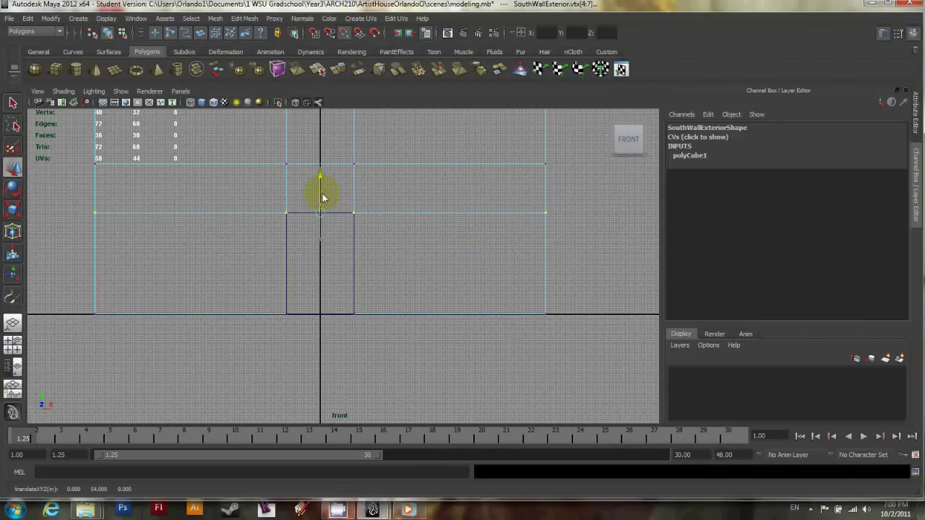
Delete the door reference block in the perspective view.
{"action": "key", "text": "space"}
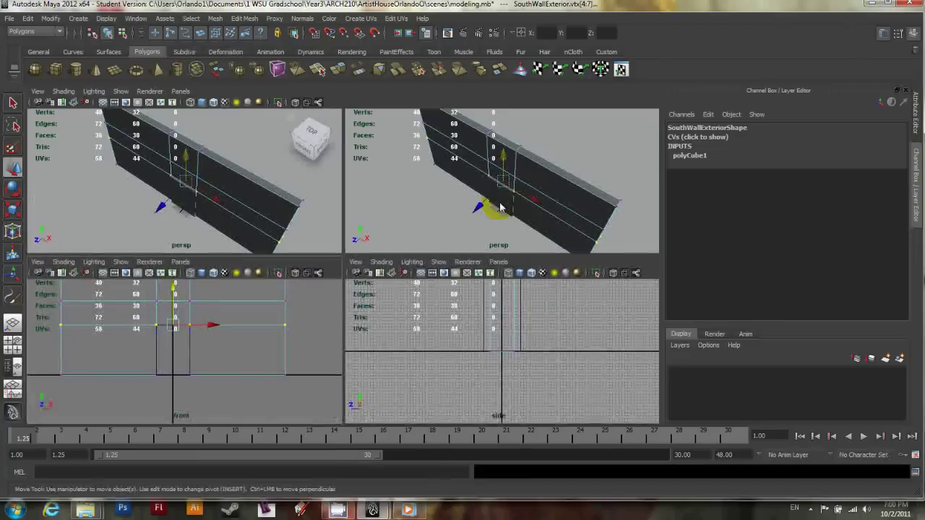
{"action": "key", "text": "space"}
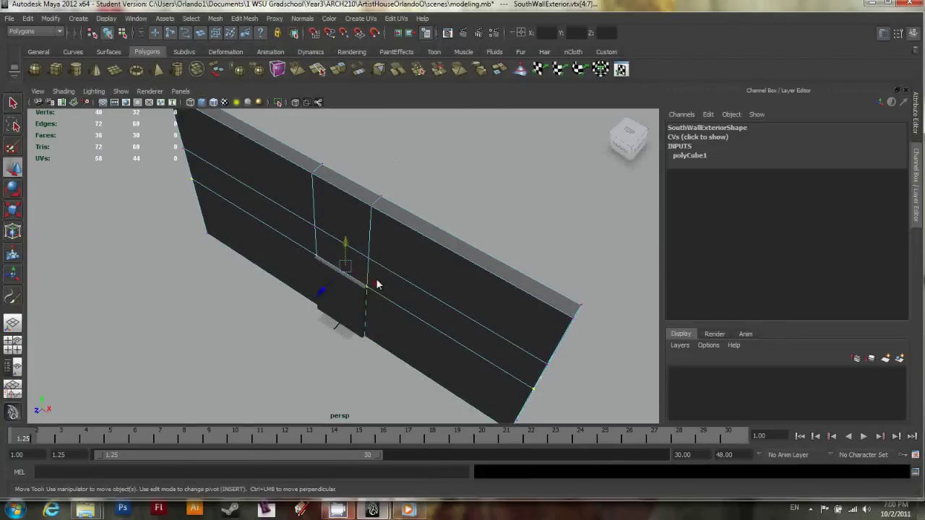
{"action": "left_click_drag", "start_coordinate": [376, 284], "coordinate": [385, 273], "text": "alt"}
{"action": "left_click", "coordinate": [349, 278]}
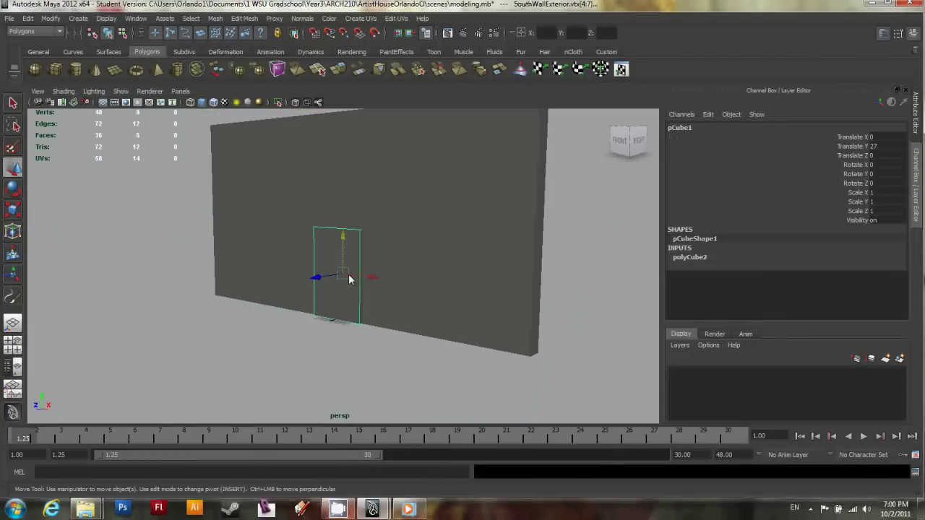
{"action": "key", "text": "Delete"}
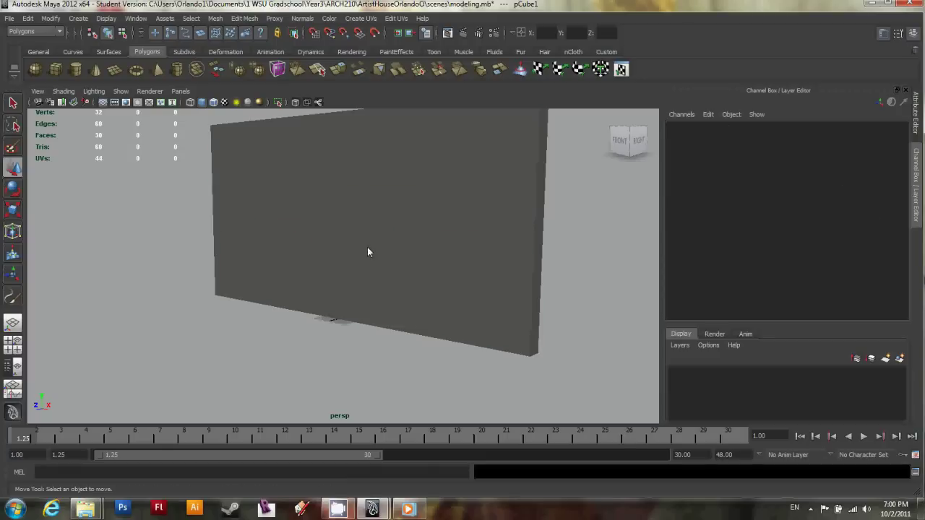
Select the front and back faces of the door-shaped section in the south exterior wall.
{"action": "left_click", "coordinate": [397, 245]}
{"action": "left_click_drag", "start_coordinate": [397, 244], "coordinate": [325, 261], "text": "alt"}
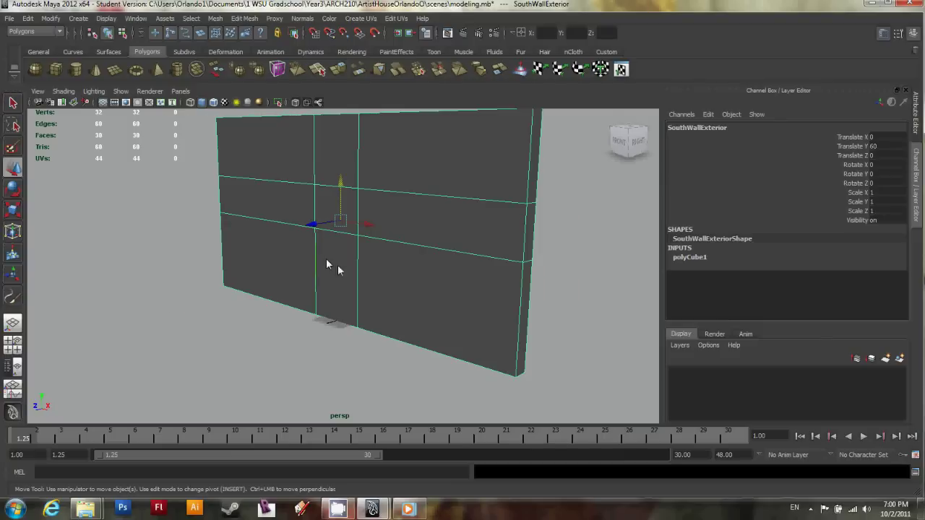
{"action": "scroll", "coordinate": [338, 265], "scroll_direction": "up", "scroll_amount": 3}
{"action": "scroll", "coordinate": [343, 265], "scroll_direction": "up", "scroll_amount": 2}
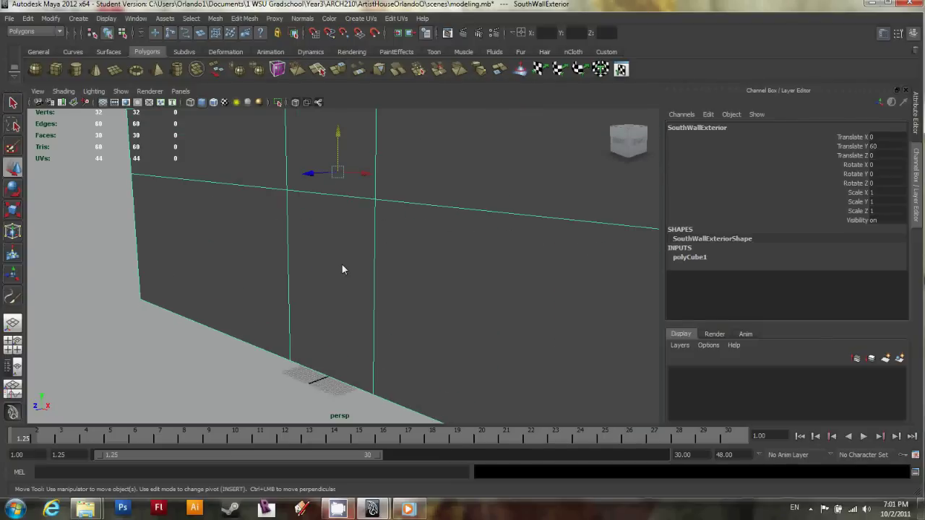
{"action": "left_click_drag", "start_coordinate": [341, 266], "coordinate": [306, 218], "text": "alt"}
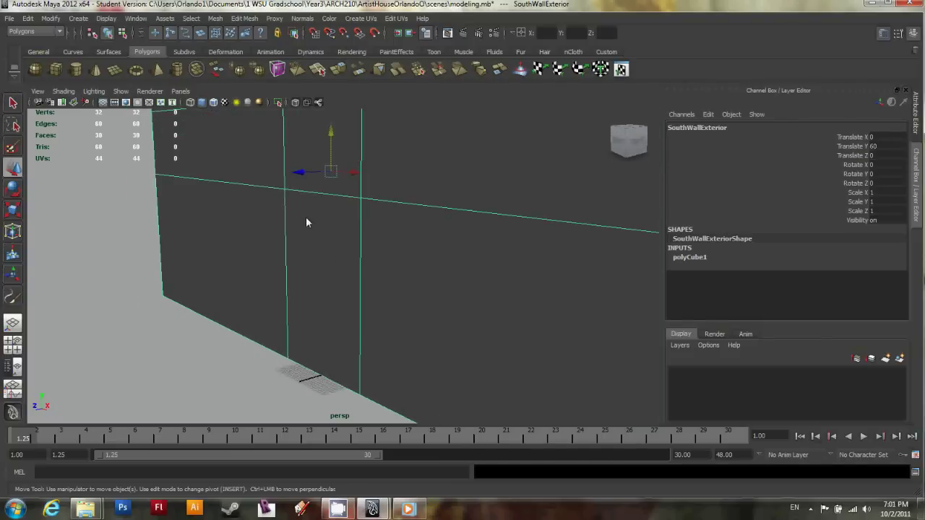
{"action": "right_click", "coordinate": [331, 245]}
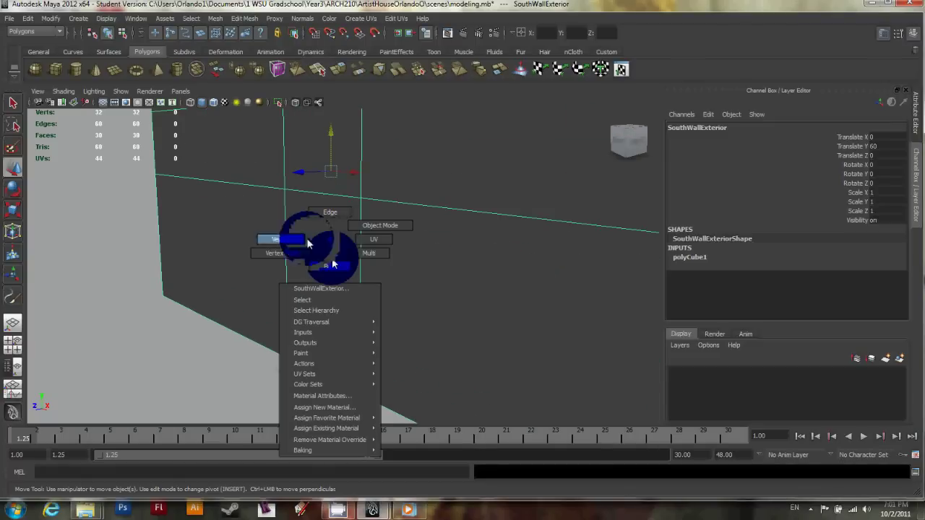
{"action": "left_click", "coordinate": [320, 270]}
{"action": "left_click_drag", "start_coordinate": [326, 258], "coordinate": [474, 283], "text": "alt"}
{"action": "left_click", "coordinate": [315, 298]}
{"action": "left_click", "coordinate": [387, 300]}
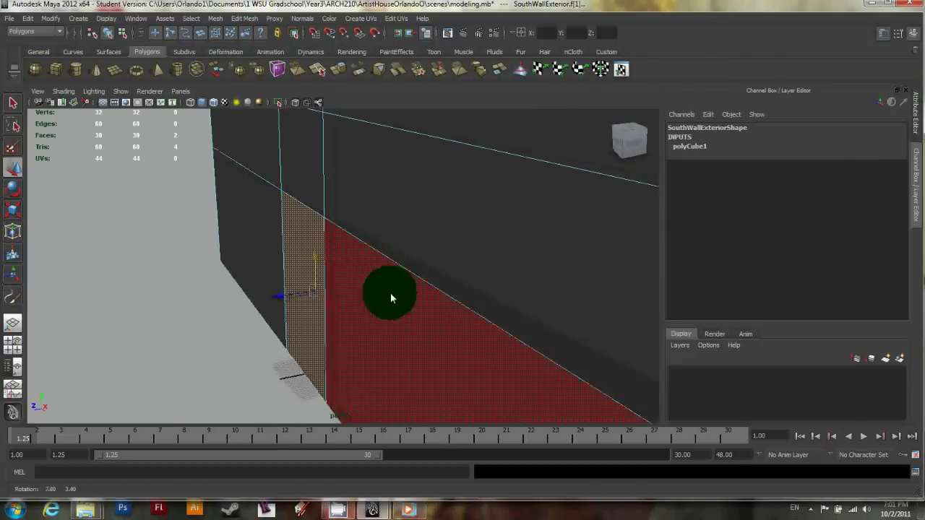
{"action": "left_click_drag", "start_coordinate": [387, 298], "coordinate": [292, 302], "text": "alt"}
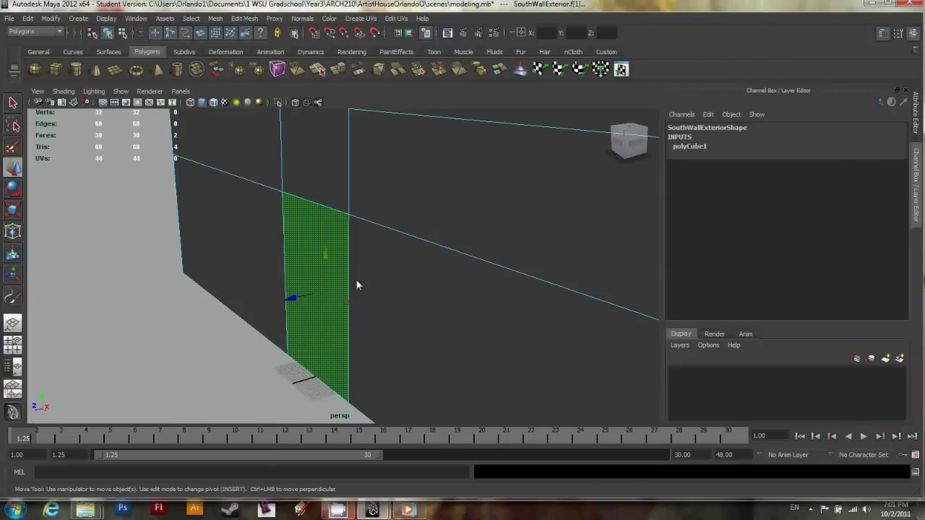
Delete the selected door faces, inspect the hollow opening through the wall, and undo the deletion.
{"action": "key", "text": "Delete"}
{"action": "left_click_drag", "start_coordinate": [352, 305], "coordinate": [312, 204], "text": "alt"}
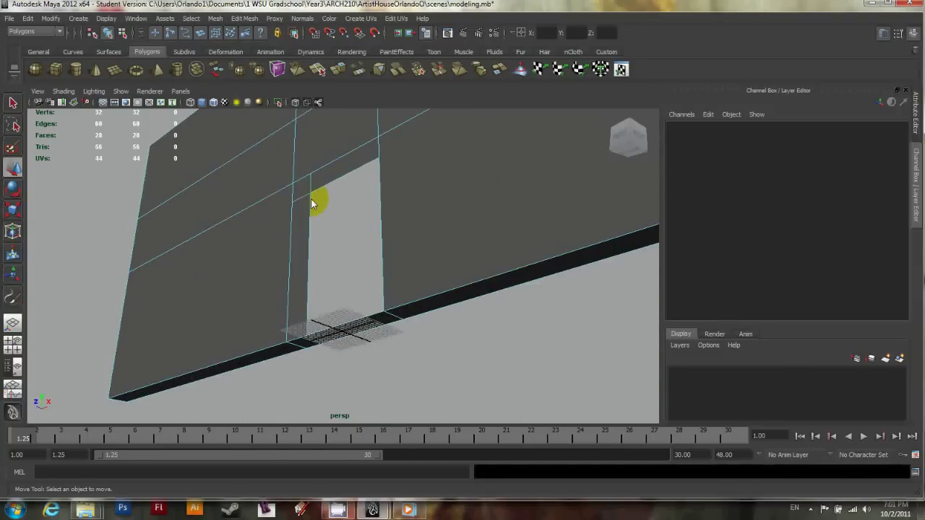
{"action": "right_click_drag", "start_coordinate": [312, 204], "coordinate": [308, 286], "text": "alt"}
{"action": "left_click_drag", "start_coordinate": [308, 287], "coordinate": [330, 229], "text": "alt"}
{"action": "middle_click_drag", "start_coordinate": [330, 228], "coordinate": [341, 249], "text": "alt"}
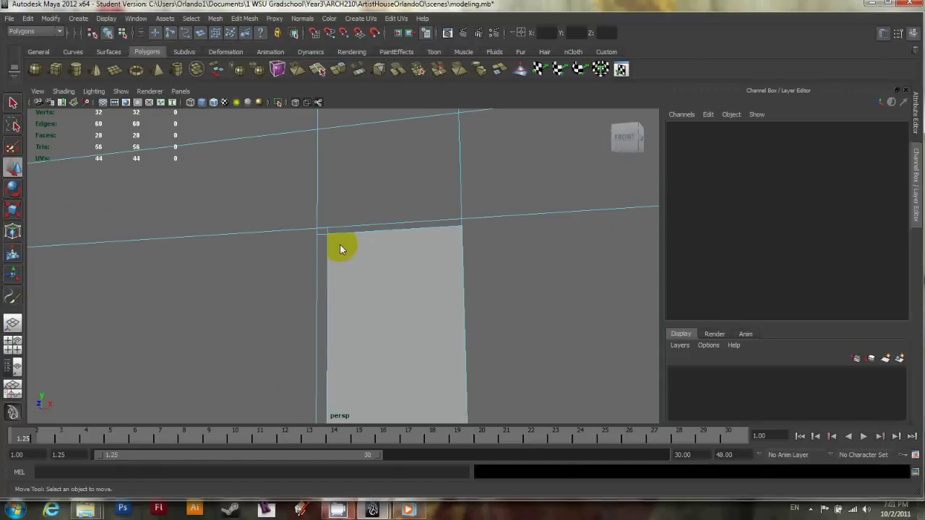
{"action": "mouse_move", "coordinate": [341, 249]}
{"action": "left_mouse_down", "text": "alt"}
{"action": "mouse_move", "coordinate": [340, 278]}
{"action": "mouse_move", "coordinate": [314, 252]}
{"action": "mouse_move", "coordinate": [310, 265]}
{"action": "mouse_move", "coordinate": [330, 257]}
{"action": "left_mouse_up", "text": "alt"}
{"action": "middle_click_drag", "start_coordinate": [330, 256], "coordinate": [306, 282], "text": "alt"}
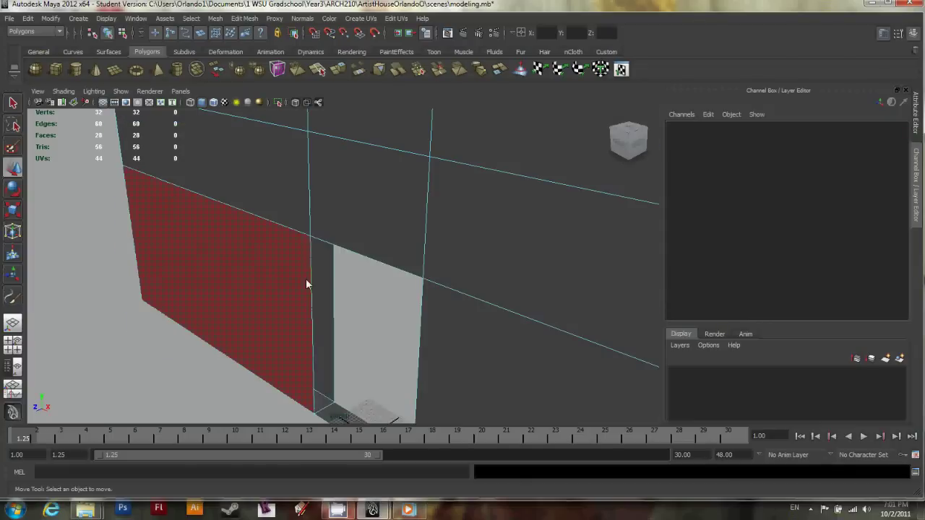
{"action": "key", "text": "ctrl+z"}
Extrude the selected front and back door faces of the south exterior wall.
{"action": "key", "text": "f"}
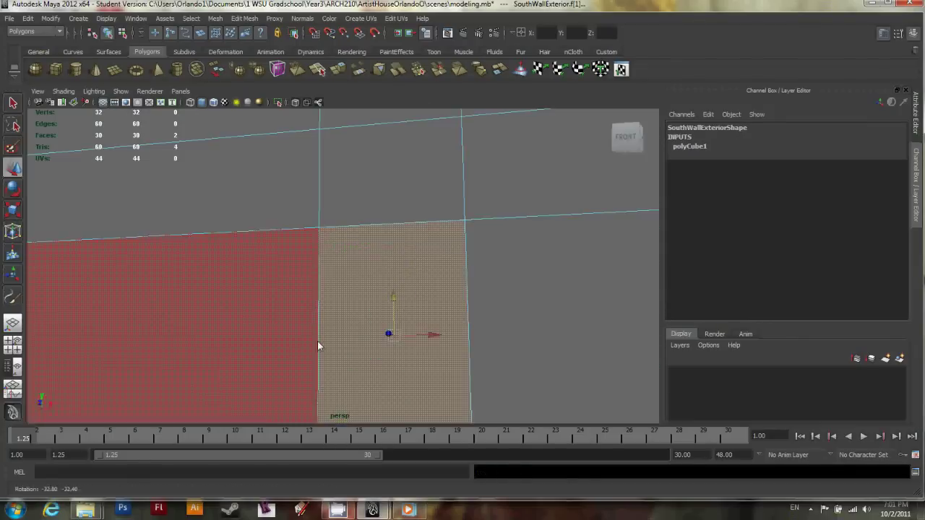
{"action": "right_click_drag", "start_coordinate": [317, 340], "coordinate": [349, 329], "text": "alt"}
{"action": "left_click_drag", "start_coordinate": [351, 325], "coordinate": [510, 325], "text": "alt"}
{"action": "scroll", "coordinate": [423, 316], "scroll_direction": "up", "scroll_amount": 2}
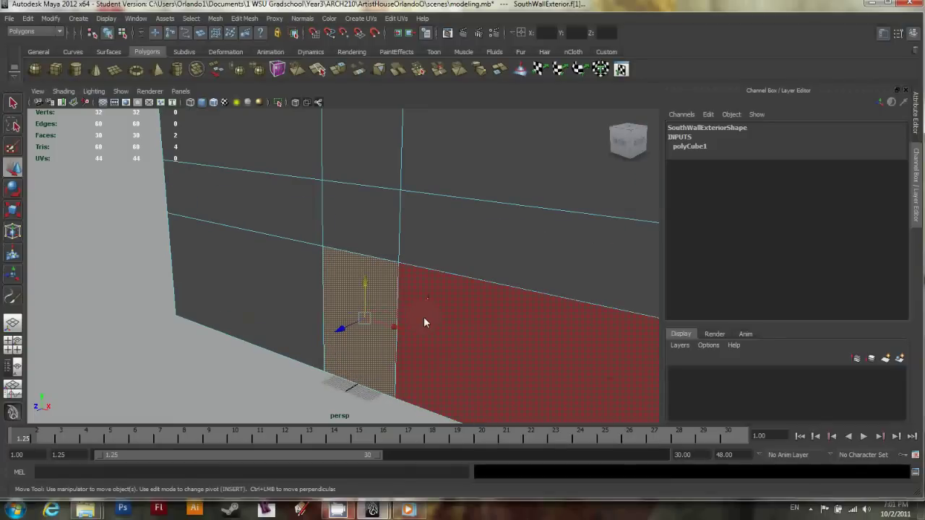
{"action": "left_click", "coordinate": [244, 19]}
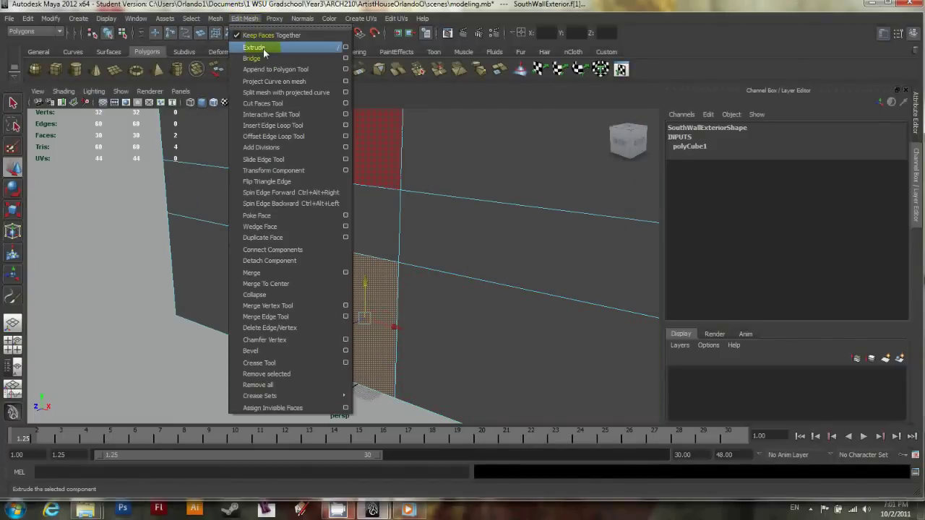
{"action": "left_click", "coordinate": [265, 47]}
{"action": "left_click_drag", "start_coordinate": [442, 312], "coordinate": [395, 310], "text": "alt"}
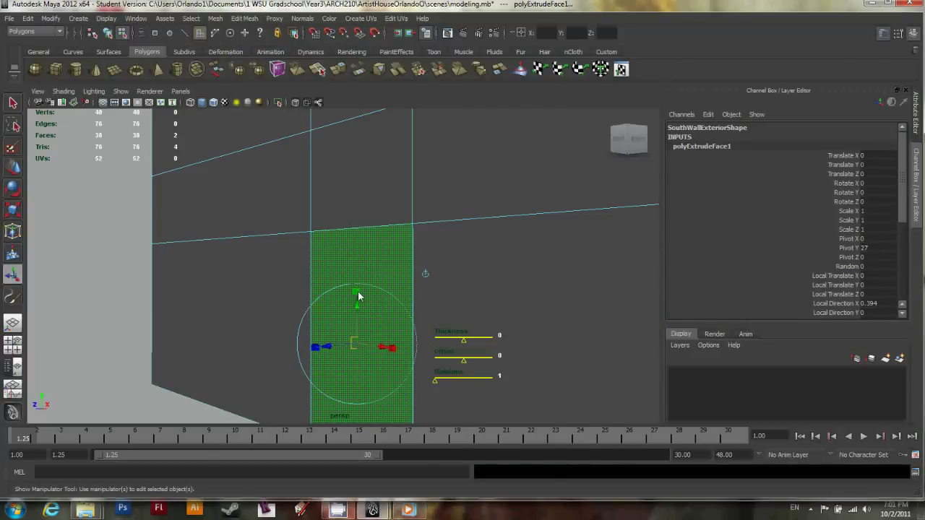
Scale the extruded door faces uniformly to about 0.917 to form an inset border on both sides.
{"action": "left_click", "coordinate": [359, 354]}
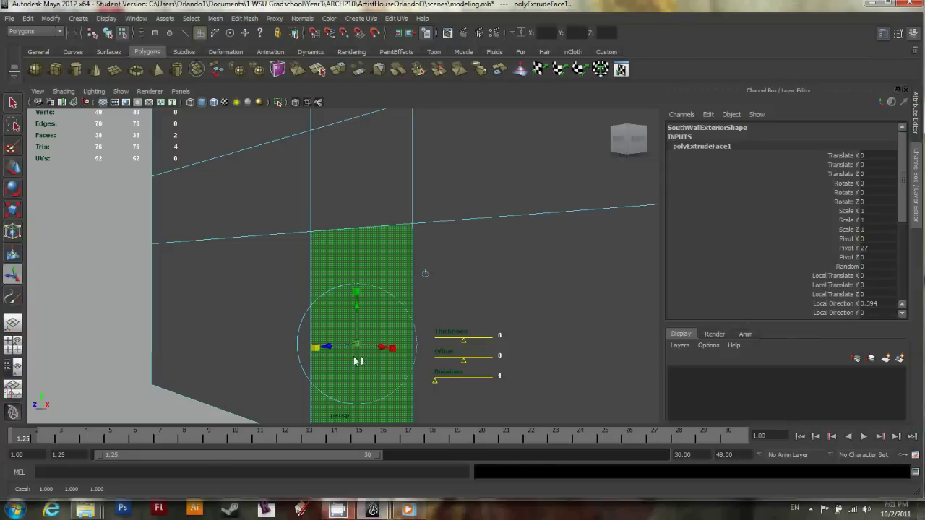
{"action": "left_click", "coordinate": [318, 350]}
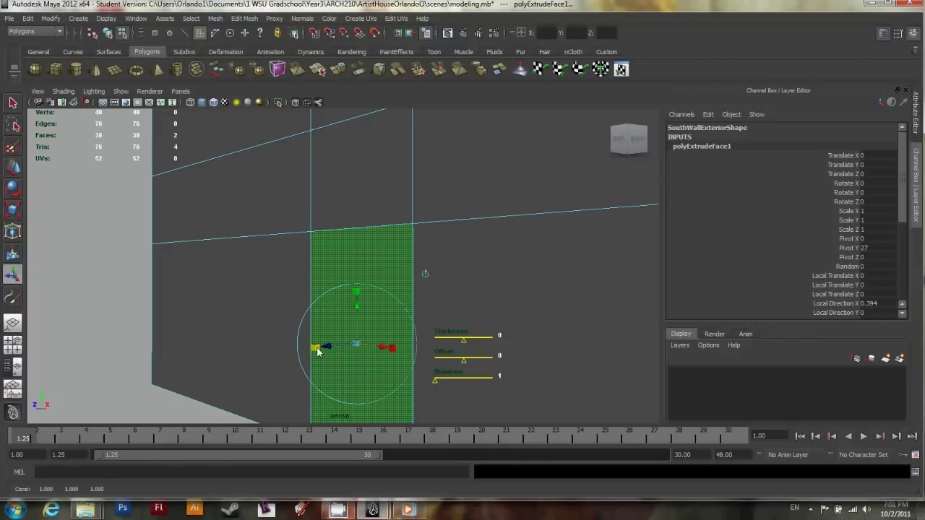
{"action": "left_click", "coordinate": [360, 347]}
{"action": "scroll", "coordinate": [357, 351], "scroll_direction": "up", "scroll_amount": 2}
{"action": "left_click_drag", "start_coordinate": [364, 367], "coordinate": [359, 366]}
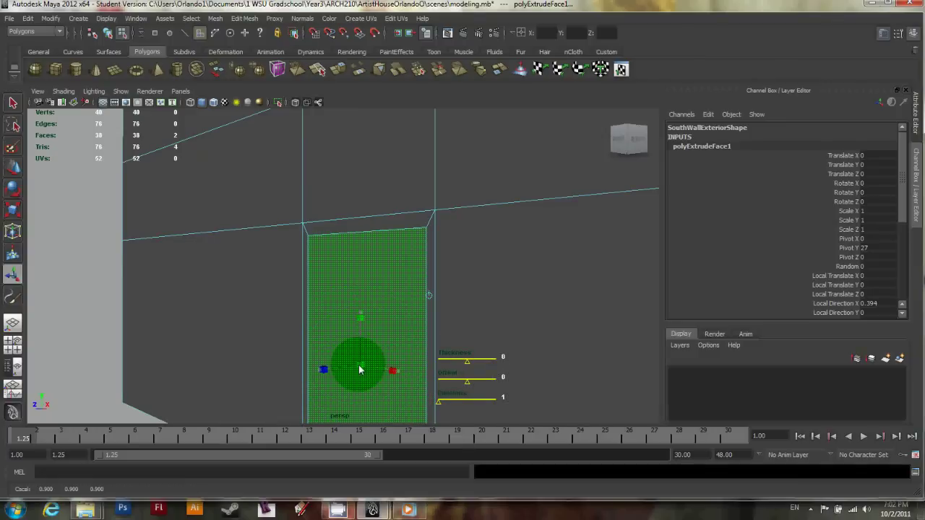
{"action": "left_click_drag", "start_coordinate": [359, 366], "coordinate": [359, 367]}
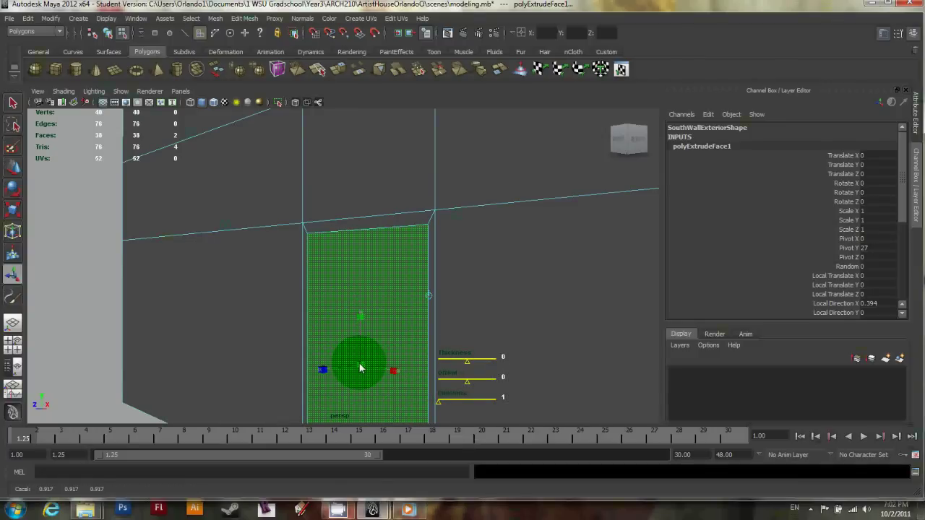
Check the inset from both sides of the wall and scale the extruded door faces vertically to about 0.948.
{"action": "left_click", "coordinate": [428, 298]}
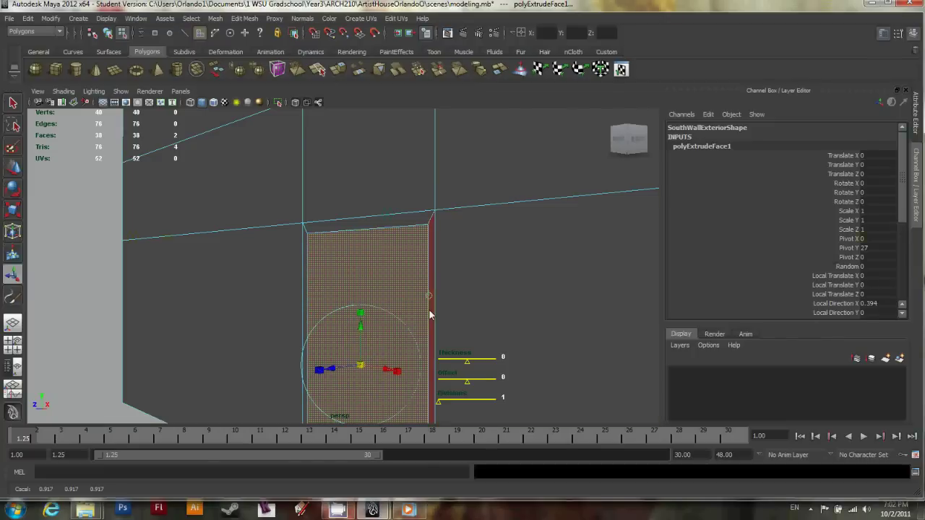
{"action": "left_click_drag", "start_coordinate": [429, 309], "coordinate": [409, 272], "text": "alt"}
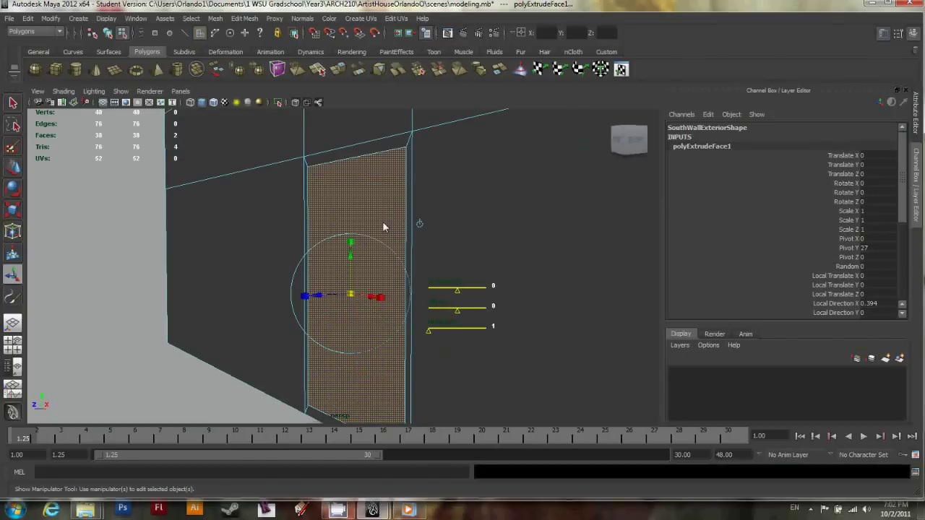
{"action": "left_click_drag", "start_coordinate": [383, 233], "coordinate": [352, 270], "text": "alt"}
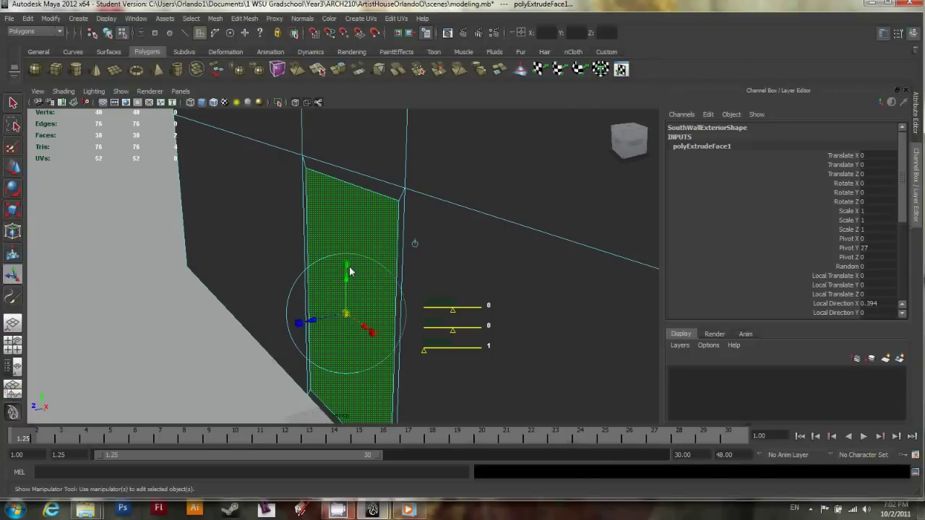
{"action": "left_click_drag", "start_coordinate": [358, 267], "coordinate": [323, 198], "text": "alt"}
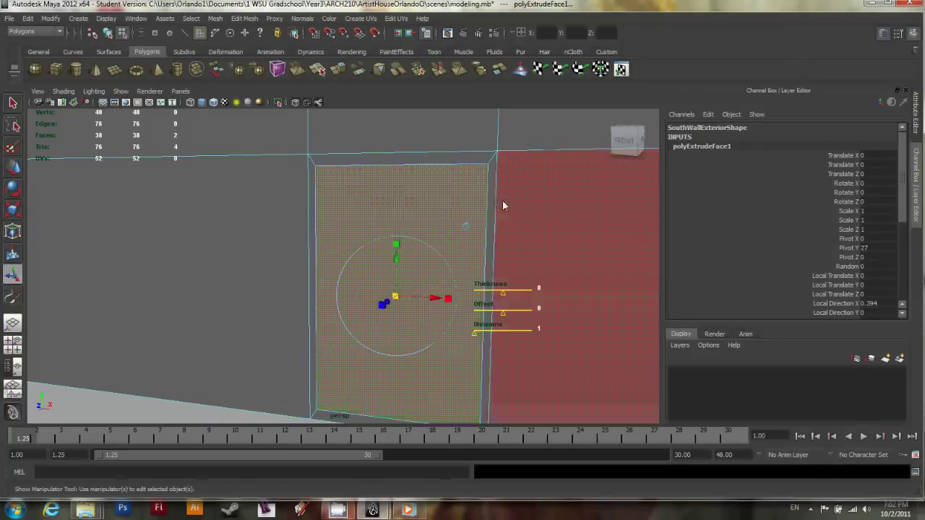
{"action": "left_click", "coordinate": [397, 248]}
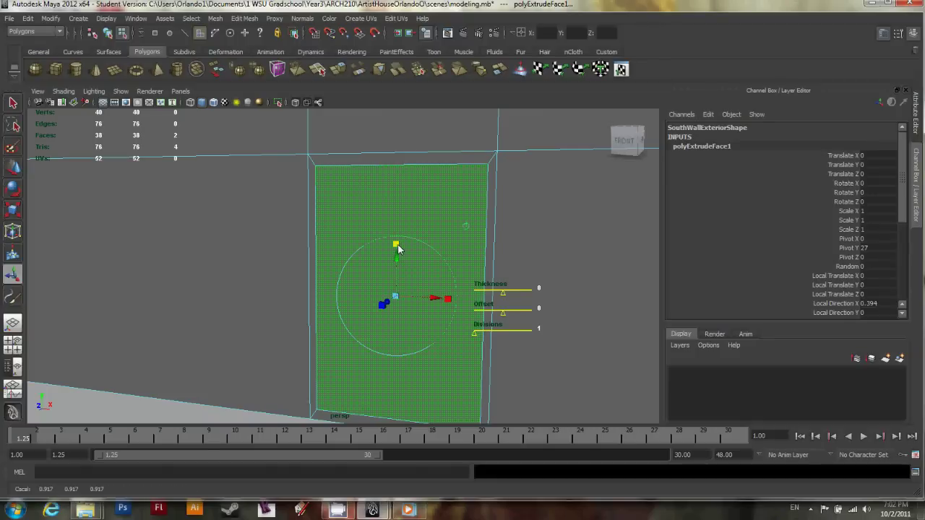
{"action": "left_click_drag", "start_coordinate": [394, 249], "coordinate": [377, 250], "text": "alt"}
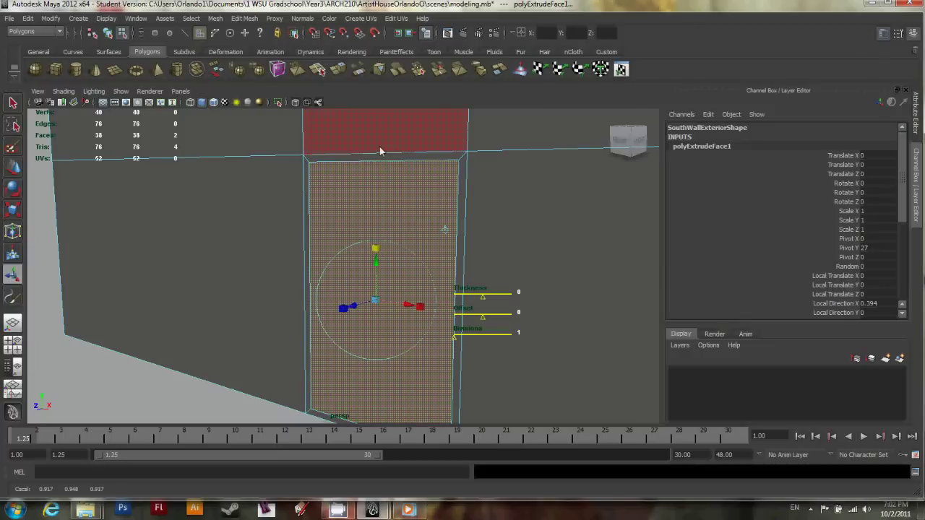
Select the four narrow frame faces around the door panel on one side of the wall.
{"action": "left_click", "coordinate": [359, 159]}
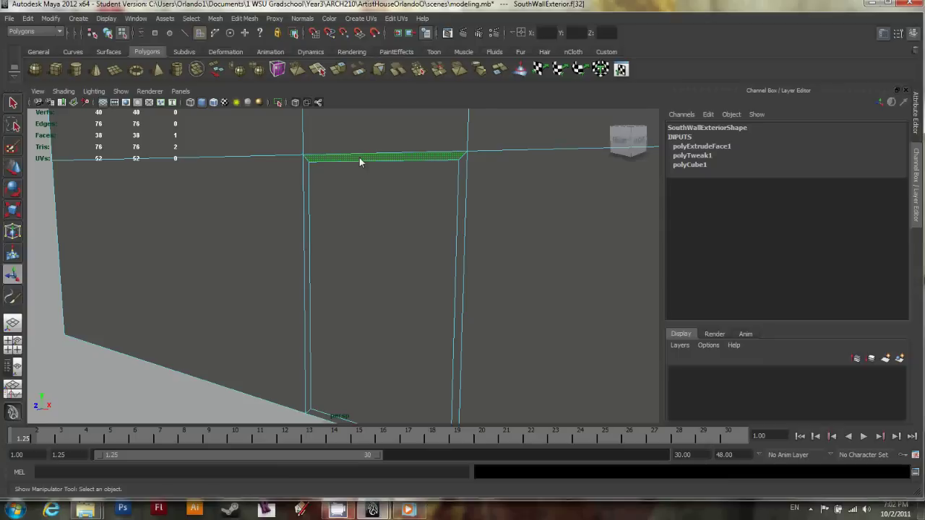
{"action": "double_click", "coordinate": [307, 178], "text": "shift"}
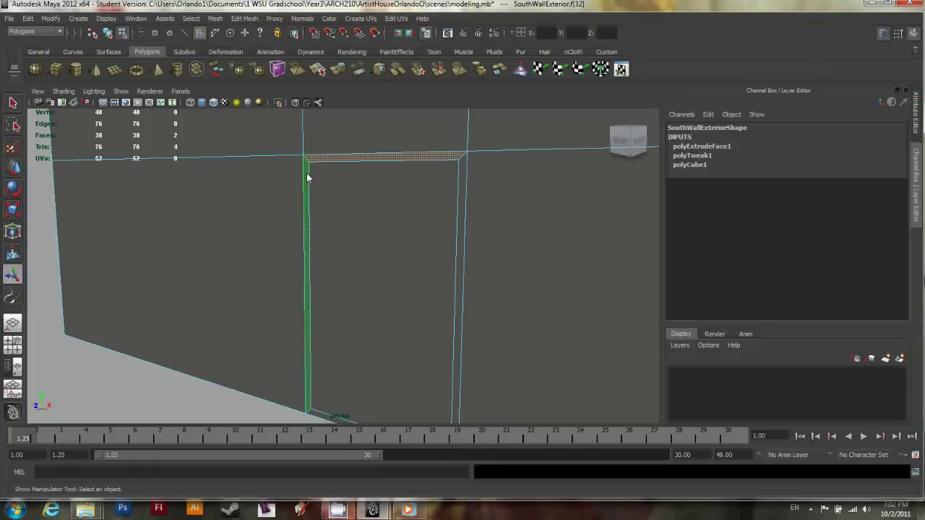
{"action": "left_click", "coordinate": [445, 160]}
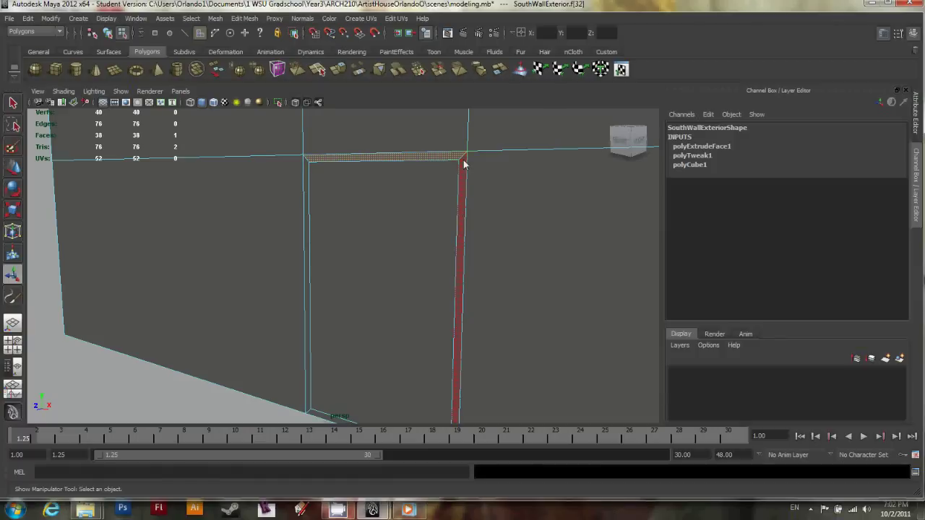
{"action": "double_click", "coordinate": [308, 182], "text": "shift"}
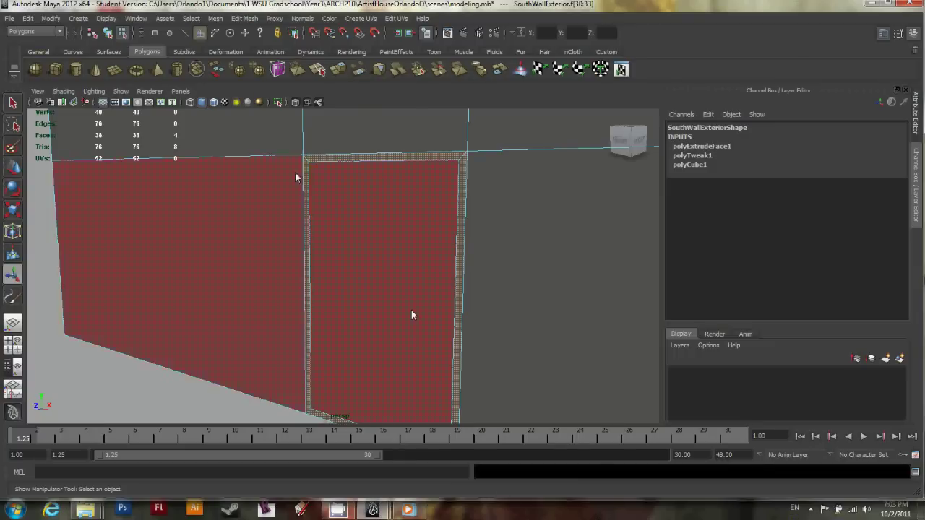
Add the four frame faces around the door panel on the opposite side of the wall to the selection and check both sides.
{"action": "left_click_drag", "start_coordinate": [399, 402], "coordinate": [261, 375], "text": "alt"}
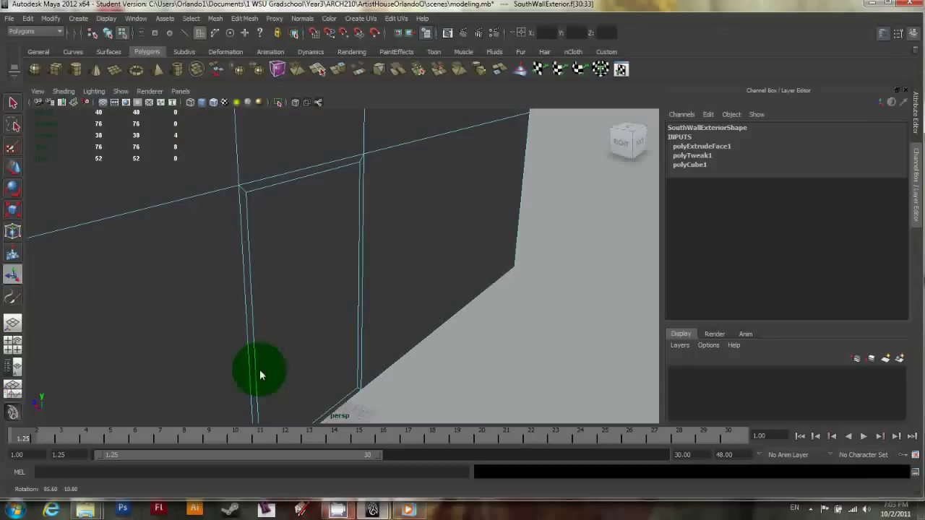
{"action": "left_click", "coordinate": [274, 186], "text": "shift"}
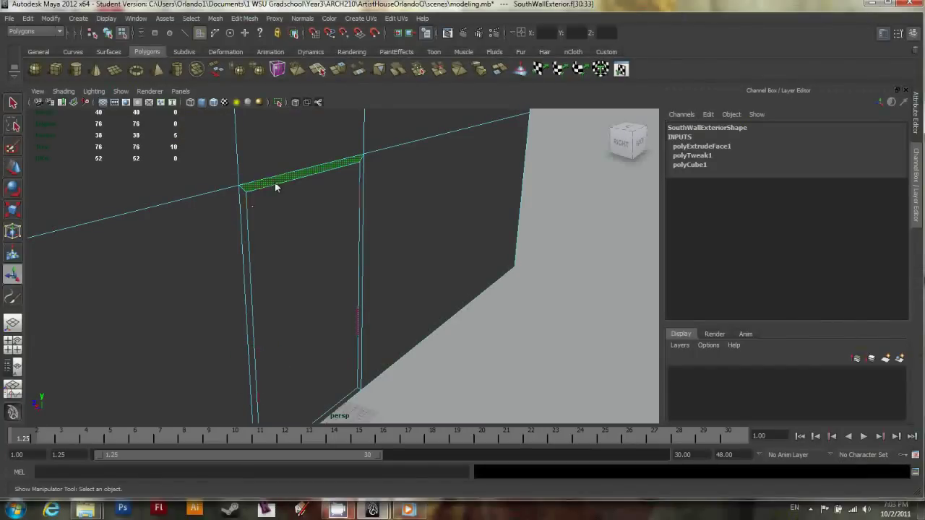
{"action": "left_click", "coordinate": [245, 214], "text": "shift"}
{"action": "left_click", "coordinate": [250, 215], "text": "shift"}
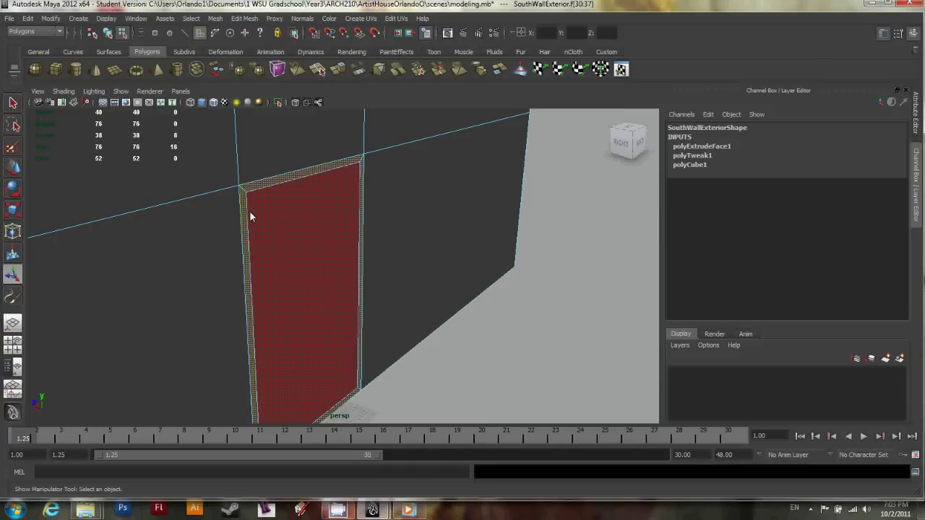
{"action": "left_click_drag", "start_coordinate": [249, 211], "coordinate": [302, 217], "text": "alt"}
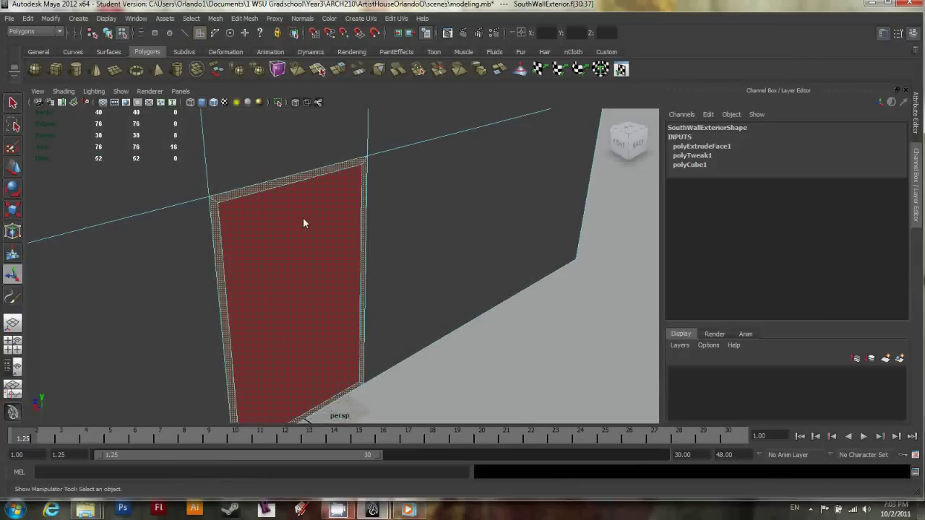
{"action": "left_click", "coordinate": [217, 231]}
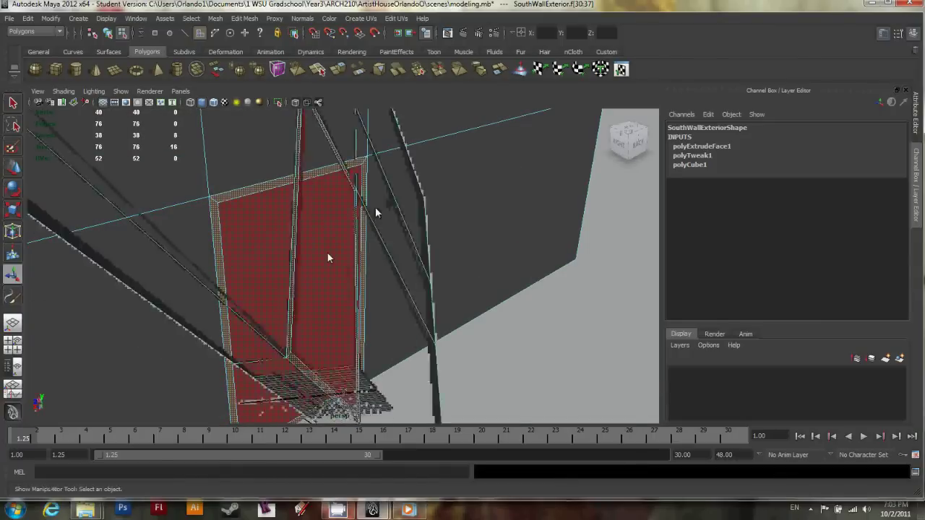
{"action": "left_click_drag", "start_coordinate": [354, 226], "coordinate": [492, 243], "text": "alt"}
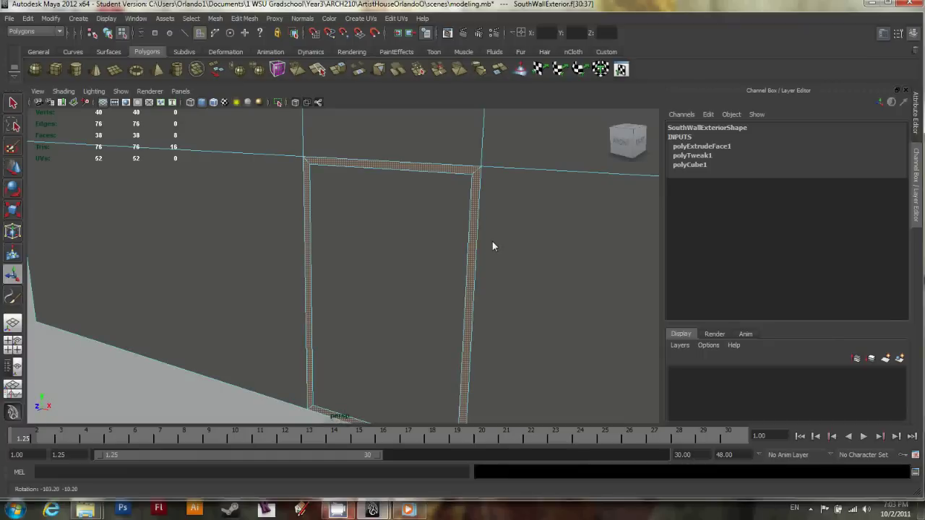
{"action": "left_click", "coordinate": [474, 254]}
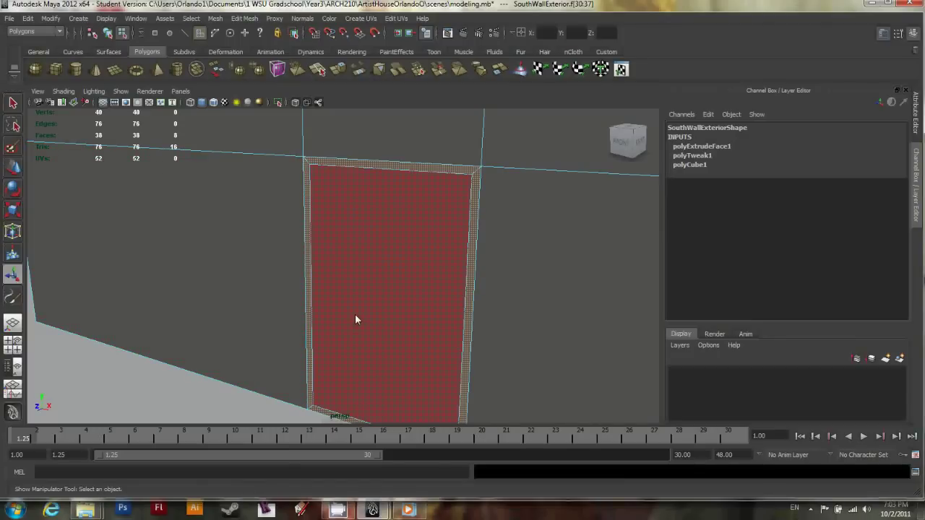
Extrude the selected door frame faces outward and set the extrusion's Local Translate Z to 0.25.
{"action": "key", "text": "ctrl+e"}
{"action": "left_click_drag", "start_coordinate": [355, 313], "coordinate": [328, 315], "text": "alt"}
{"action": "middle_click_drag", "start_coordinate": [329, 315], "coordinate": [327, 270], "text": "alt"}
{"action": "left_click_drag", "start_coordinate": [328, 273], "coordinate": [311, 367], "text": "alt"}
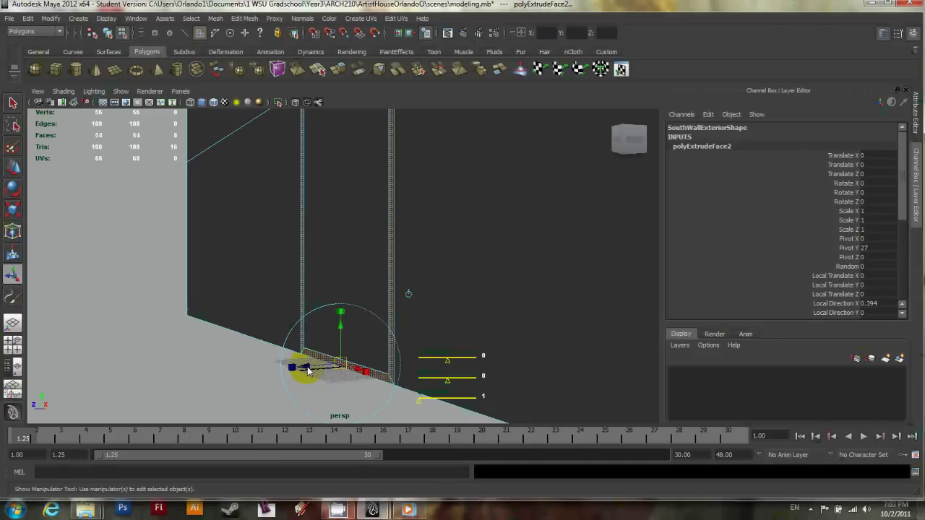
{"action": "left_click_drag", "start_coordinate": [304, 373], "coordinate": [303, 369]}
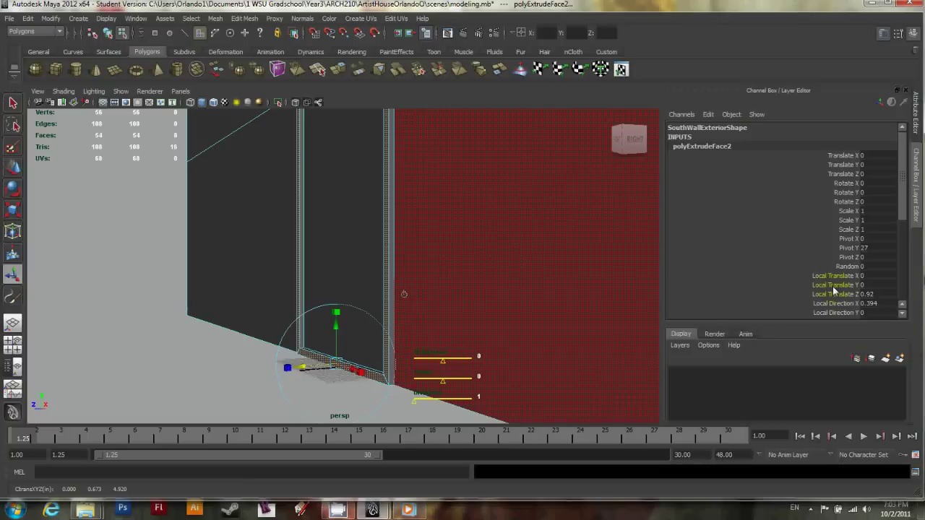
{"action": "double_click", "coordinate": [883, 298]}
{"action": "type", "text": ".25"}
{"action": "key", "text": "Return"}
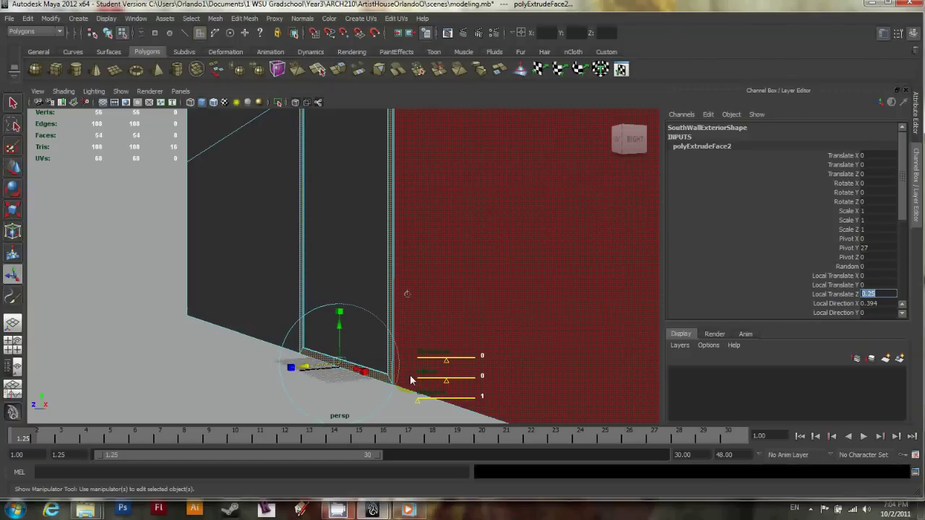
Select the inner door panel faces on both sides of the south exterior wall.
{"action": "left_click_drag", "start_coordinate": [373, 357], "coordinate": [346, 292], "text": "alt"}
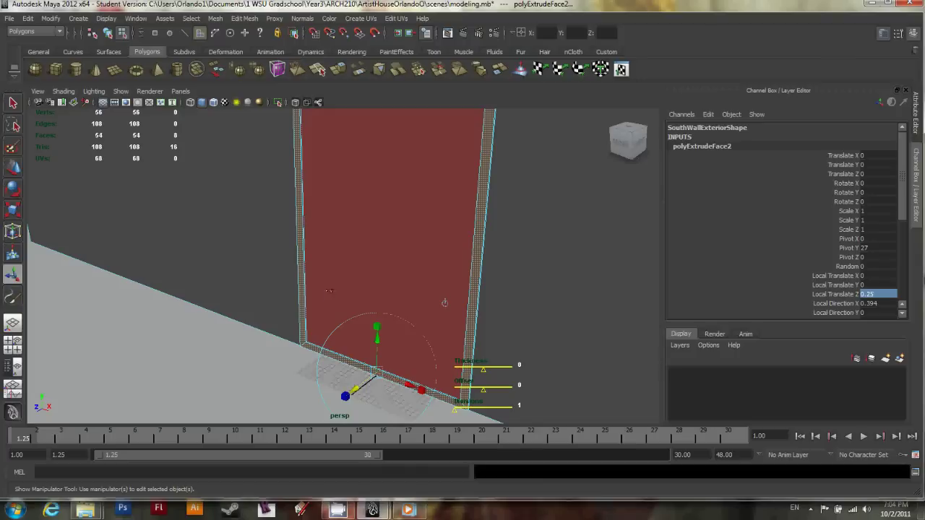
{"action": "left_click", "coordinate": [327, 287]}
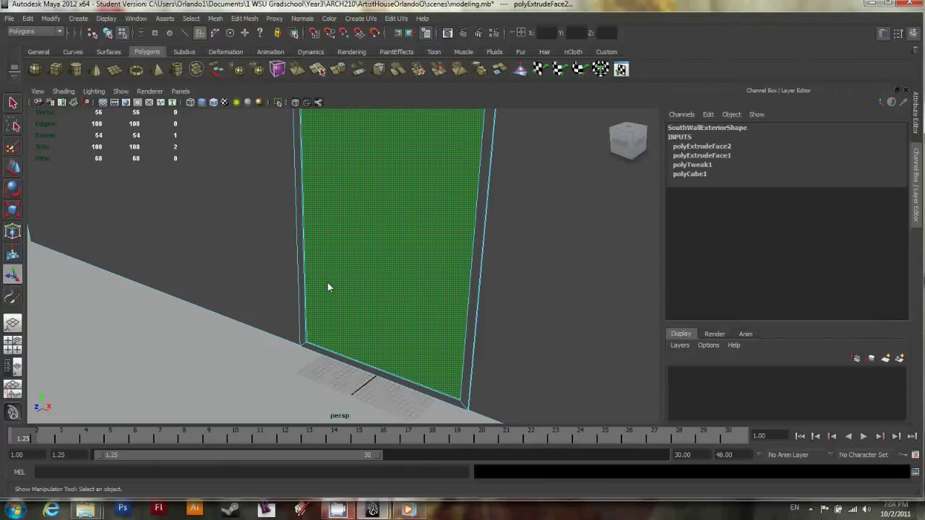
{"action": "left_click_drag", "start_coordinate": [328, 287], "coordinate": [310, 281], "text": "alt"}
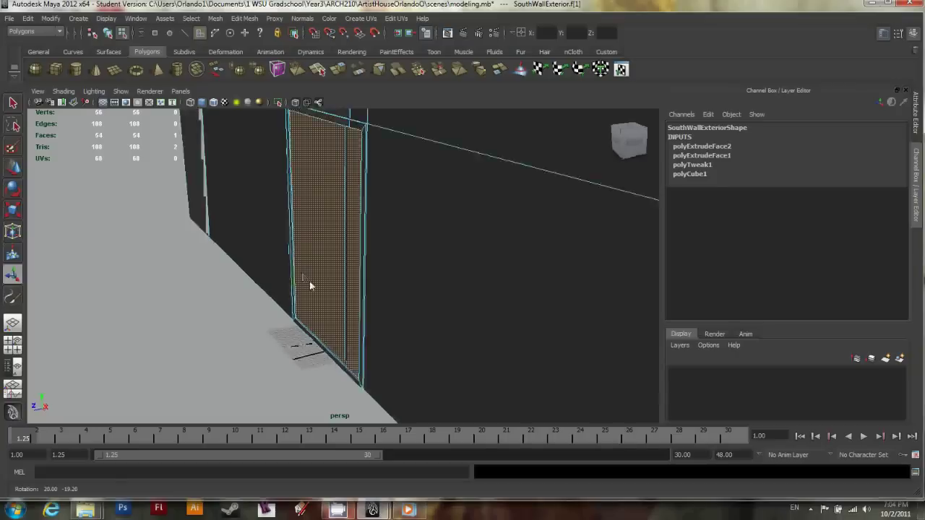
{"action": "left_click_drag", "start_coordinate": [362, 256], "coordinate": [358, 256], "text": "alt"}
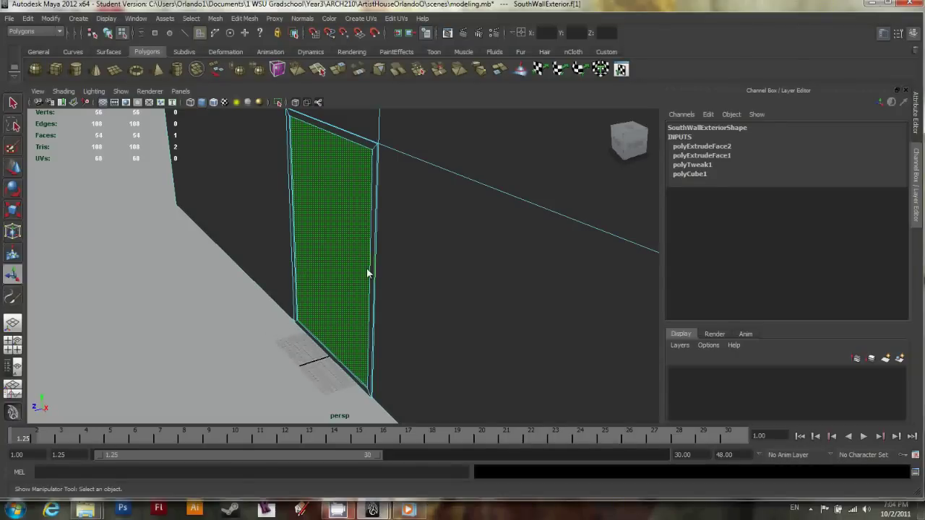
{"action": "left_click_drag", "start_coordinate": [368, 273], "coordinate": [292, 280], "text": "alt"}
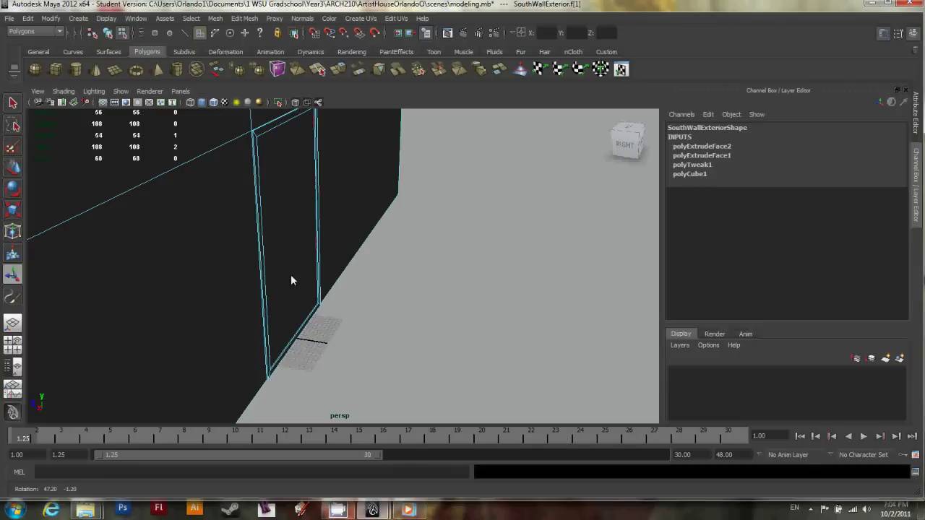
{"action": "left_click_drag", "start_coordinate": [299, 241], "coordinate": [450, 310], "text": "alt"}
Extrude the two door panel faces inward and snap them to the wall's centre line in the side view, with Local Translate Z at -4.
{"action": "key", "text": "space"}
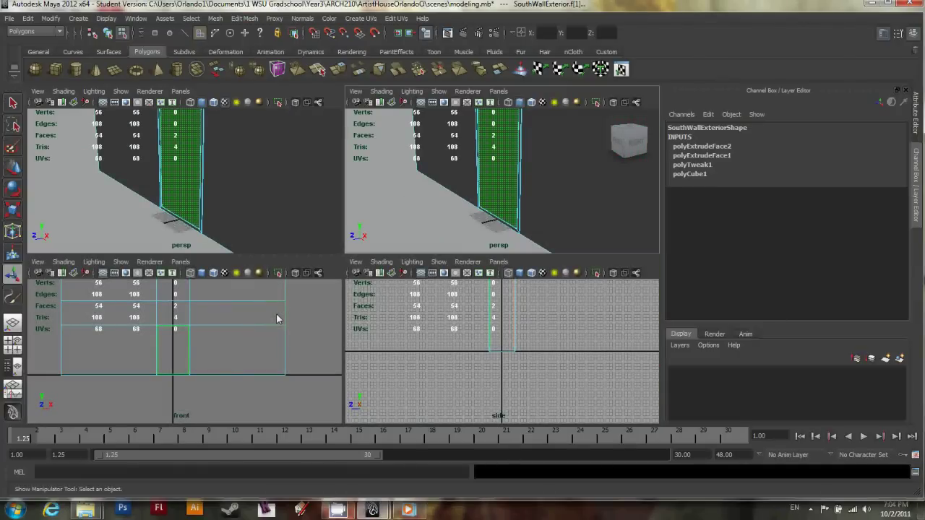
{"action": "key", "text": "space"}
{"action": "key", "text": "space"}
{"action": "key", "text": "space"}
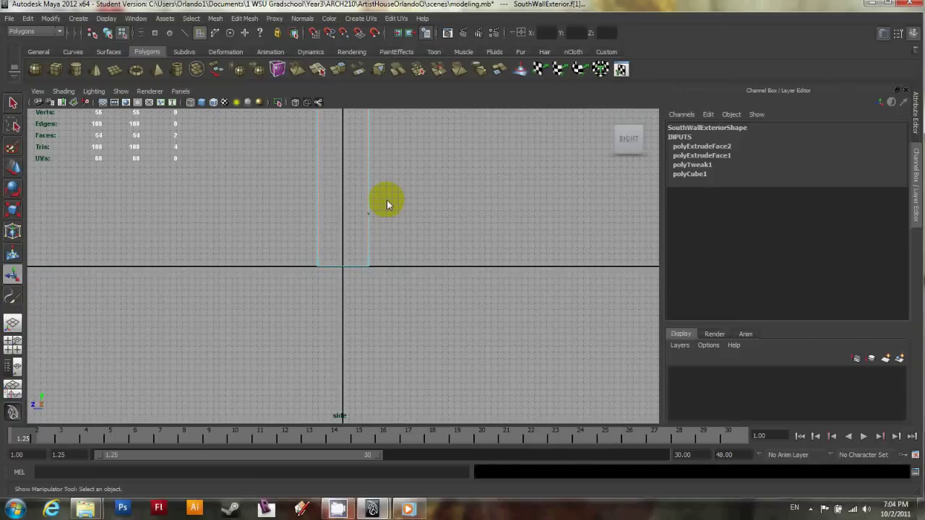
{"action": "middle_click_drag", "start_coordinate": [386, 200], "coordinate": [315, 370], "text": "alt"}
{"action": "right_click_drag", "start_coordinate": [315, 371], "coordinate": [267, 416], "text": "alt"}
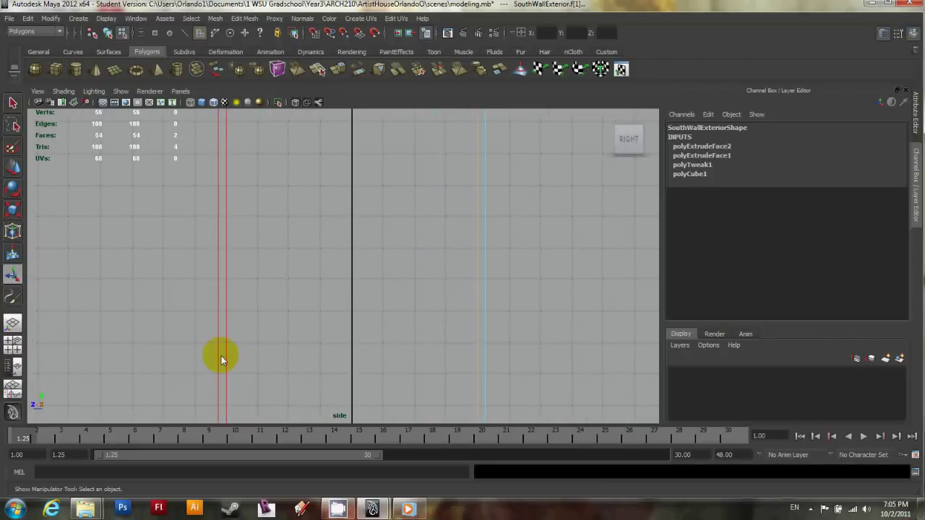
{"action": "right_click_drag", "start_coordinate": [221, 355], "coordinate": [313, 378], "text": "alt"}
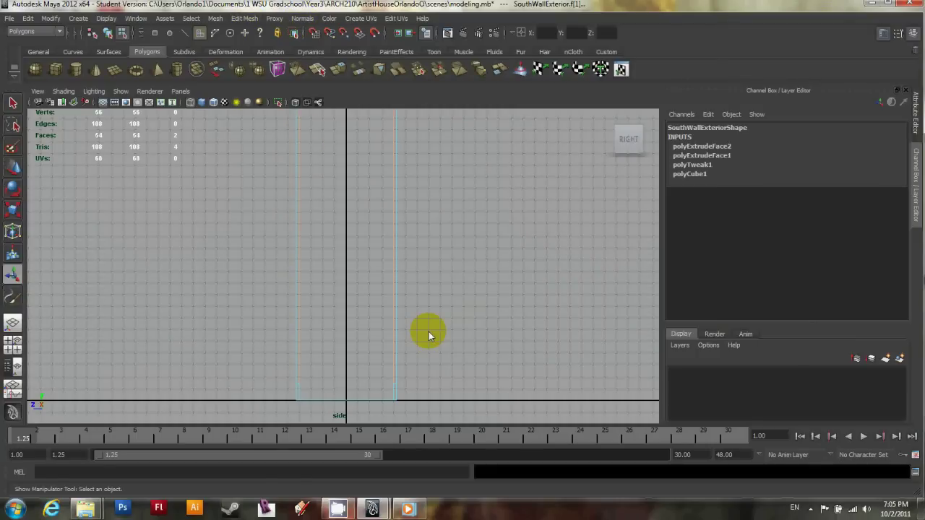
{"action": "key", "text": "ctrl+e"}
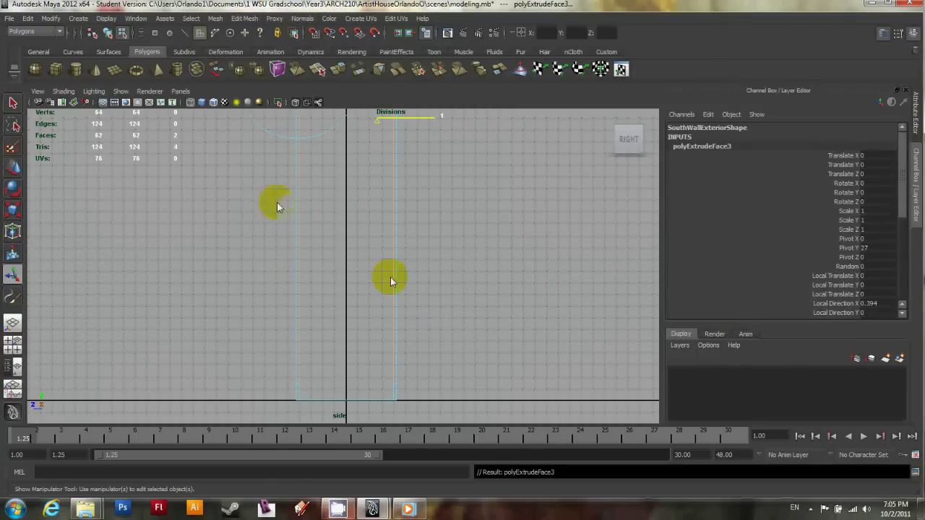
{"action": "middle_click_drag", "start_coordinate": [268, 192], "coordinate": [292, 233], "text": "alt"}
{"action": "scroll", "coordinate": [298, 236], "scroll_direction": "up", "scroll_amount": 2}
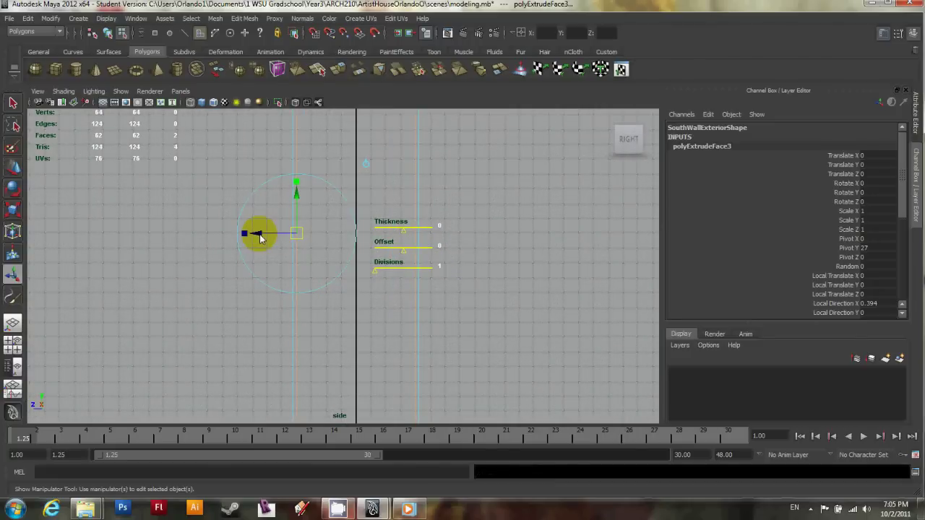
{"action": "left_click_drag", "start_coordinate": [260, 238], "coordinate": [306, 240]}
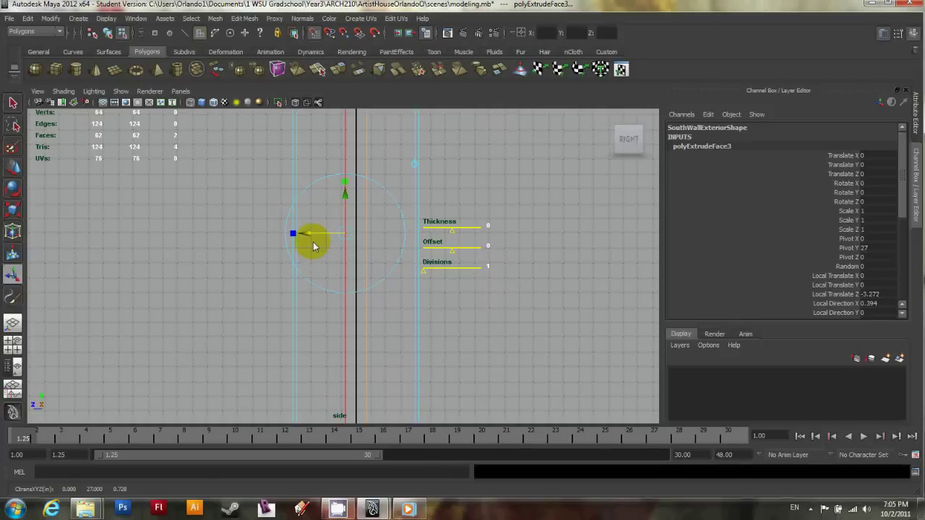
{"action": "left_click_drag", "start_coordinate": [310, 240], "coordinate": [354, 239]}
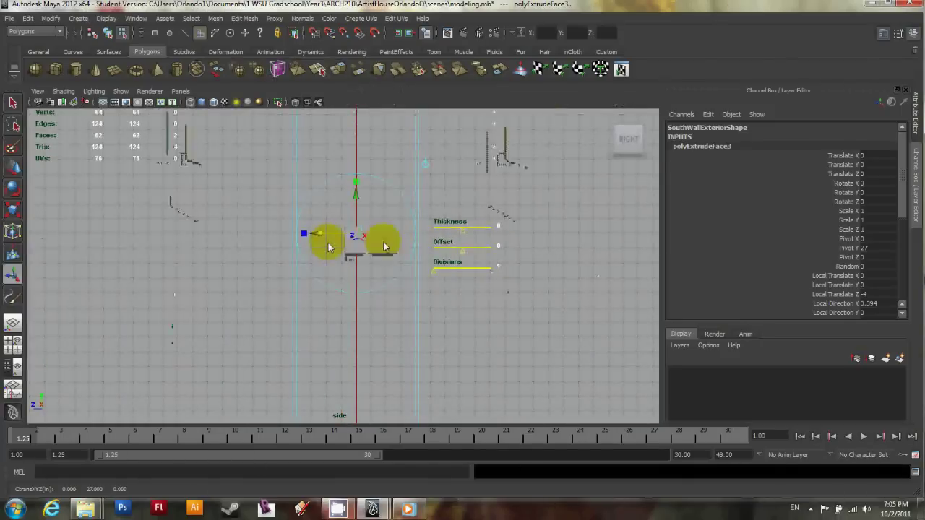
Inspect the recessed door panel in perspective and delete the two coincident faces in the middle of the wall.
{"action": "key", "text": "space"}
{"action": "key", "text": "space"}
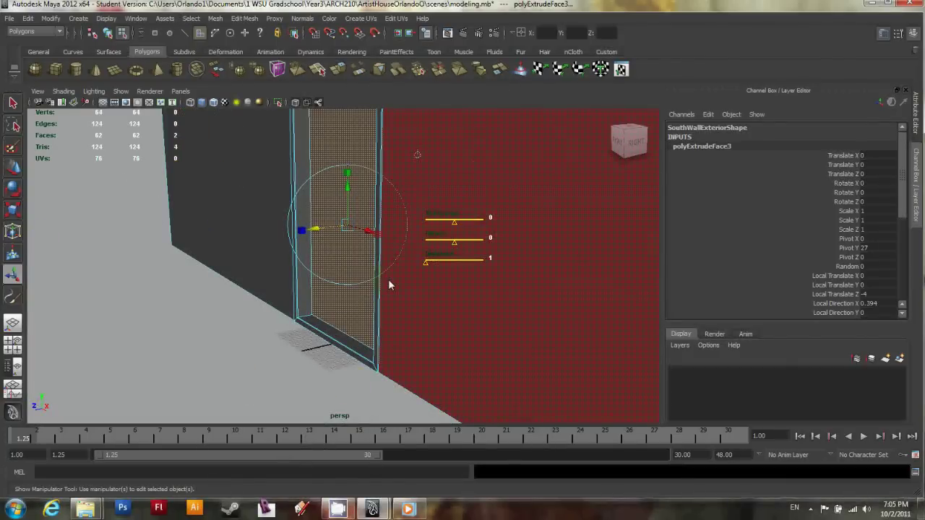
{"action": "left_click_drag", "start_coordinate": [255, 361], "coordinate": [325, 373], "text": "alt"}
{"action": "right_click_drag", "start_coordinate": [326, 374], "coordinate": [294, 389], "text": "alt"}
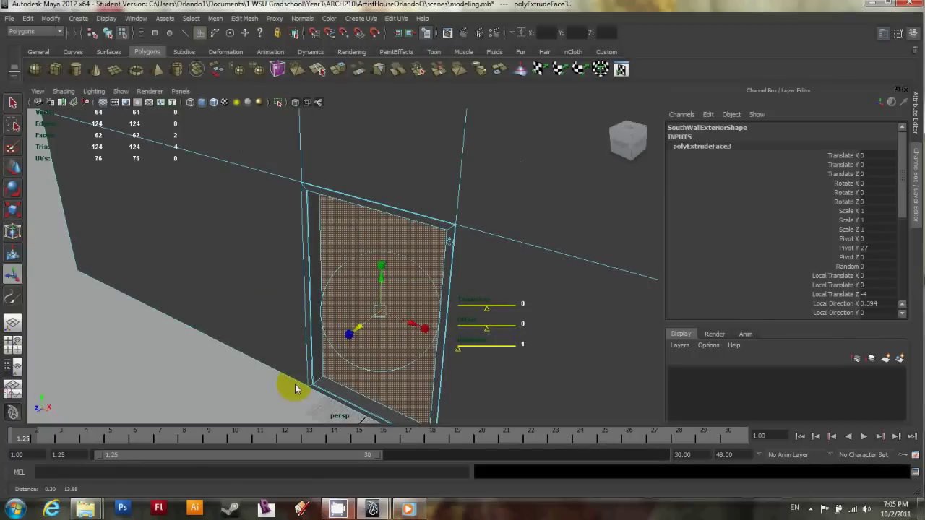
{"action": "left_click_drag", "start_coordinate": [295, 389], "coordinate": [325, 344], "text": "alt"}
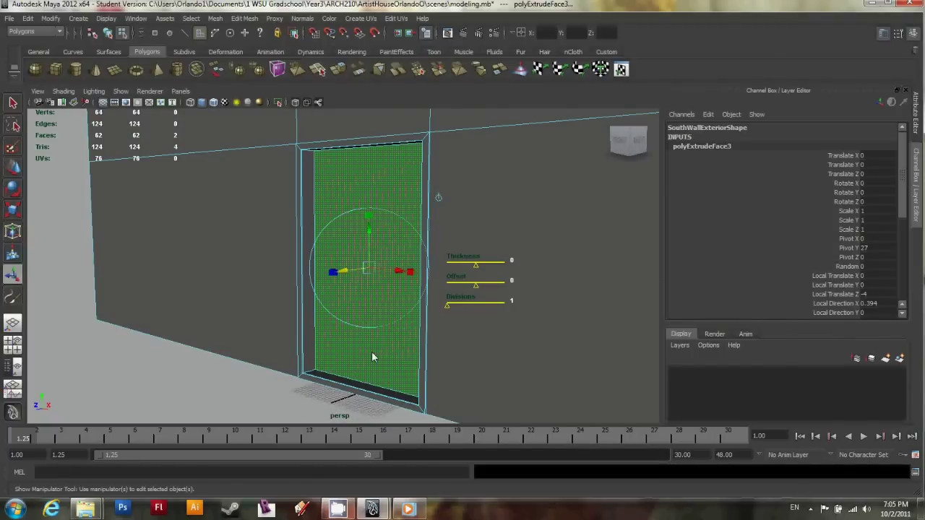
{"action": "left_click_drag", "start_coordinate": [373, 357], "coordinate": [430, 255], "text": "alt"}
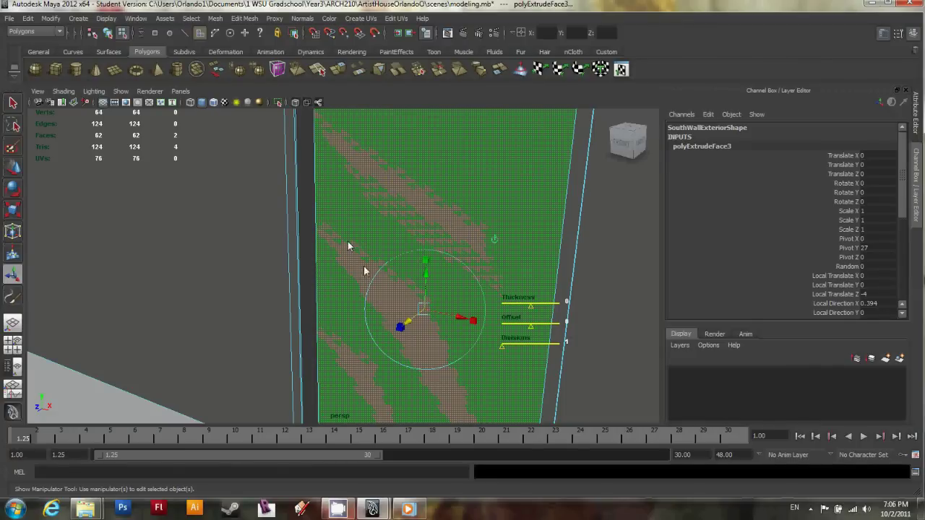
{"action": "mouse_move", "coordinate": [347, 241]}
{"action": "left_mouse_down", "text": "alt"}
{"action": "mouse_move", "coordinate": [395, 249]}
{"action": "mouse_move", "coordinate": [383, 245]}
{"action": "mouse_move", "coordinate": [369, 271]}
{"action": "mouse_move", "coordinate": [338, 233]}
{"action": "left_mouse_up", "text": "alt"}
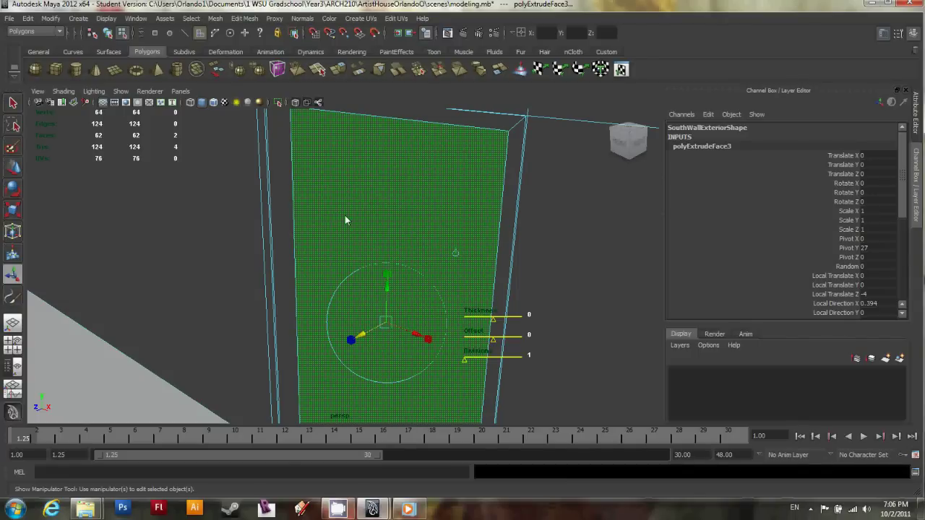
{"action": "key", "text": "Delete"}
Select the vertex on the middle seam at the lower corner of the door opening.
{"action": "left_click_drag", "start_coordinate": [377, 271], "coordinate": [347, 263], "text": "alt"}
{"action": "right_click_drag", "start_coordinate": [347, 263], "coordinate": [248, 375], "text": "alt"}
{"action": "left_click_drag", "start_coordinate": [246, 369], "coordinate": [310, 314], "text": "alt"}
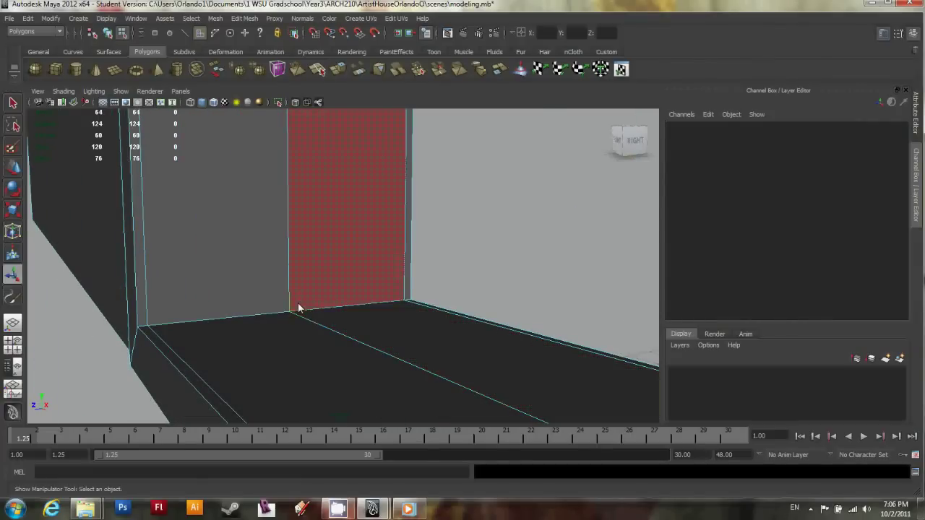
{"action": "right_click_drag", "start_coordinate": [287, 299], "coordinate": [264, 313]}
{"action": "right_click_drag", "start_coordinate": [316, 299], "coordinate": [291, 310]}
{"action": "left_click", "coordinate": [247, 298]}
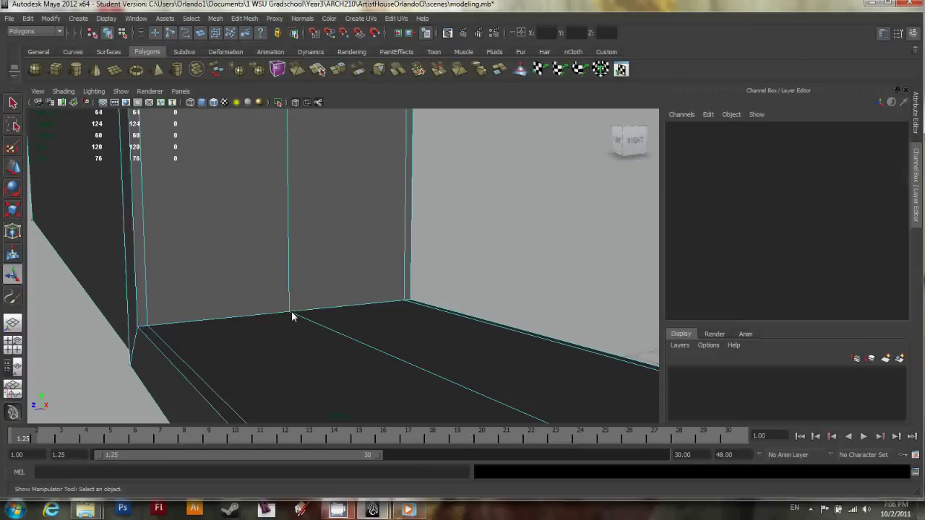
{"action": "left_click_drag", "start_coordinate": [289, 310], "coordinate": [354, 313], "text": "alt"}
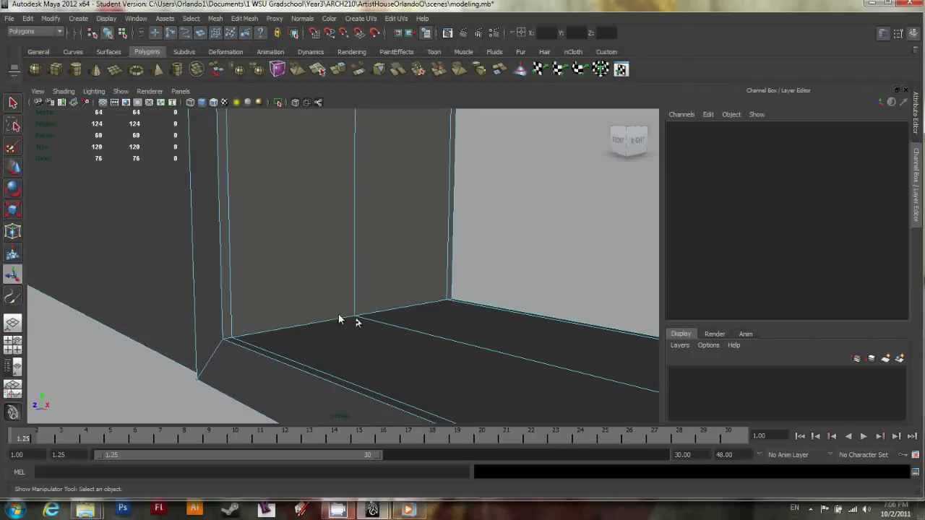
{"action": "left_click", "coordinate": [356, 316]}
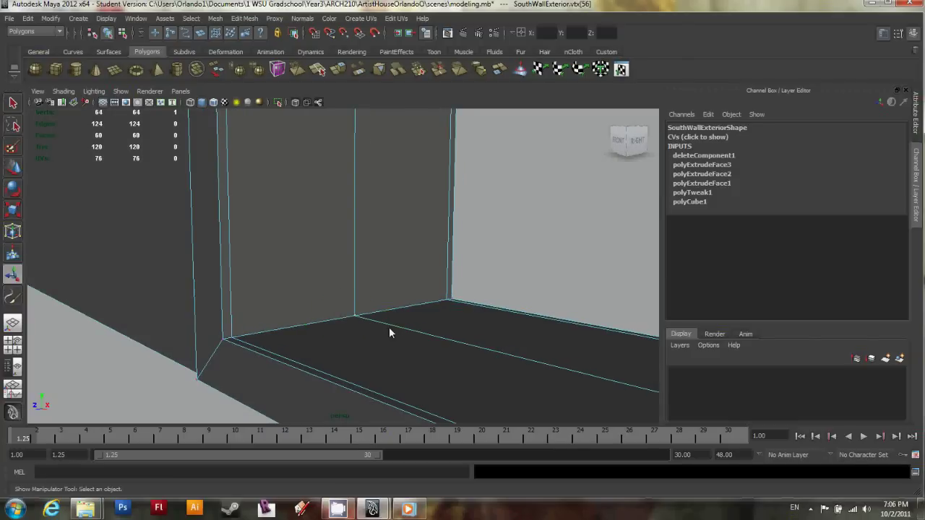
Frame the seam vertex and move it along the wall's thickness to test whether the two halves are joined.
{"action": "key", "text": "f"}
{"action": "mouse_move", "coordinate": [356, 285]}
{"action": "left_mouse_down", "text": "alt"}
{"action": "mouse_move", "coordinate": [343, 337]}
{"action": "mouse_move", "coordinate": [354, 269]}
{"action": "left_mouse_up", "text": "alt"}
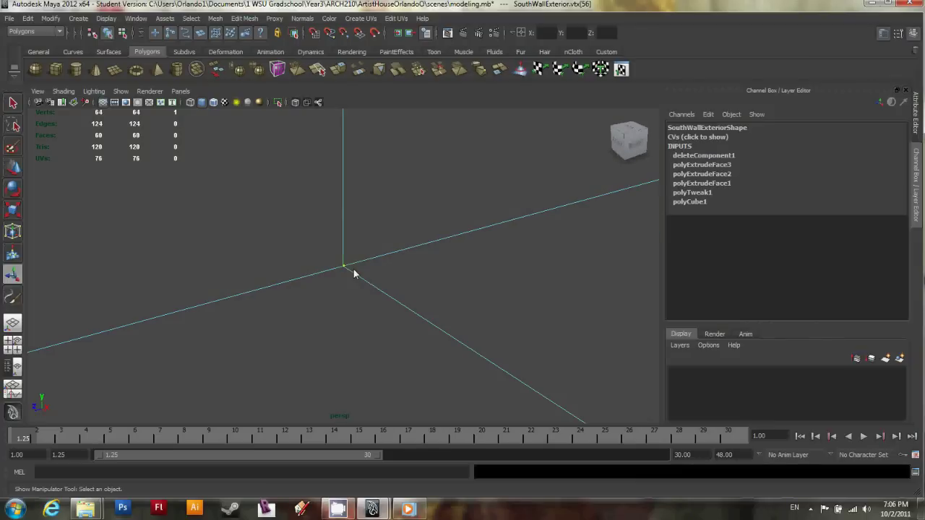
{"action": "key", "text": "w"}
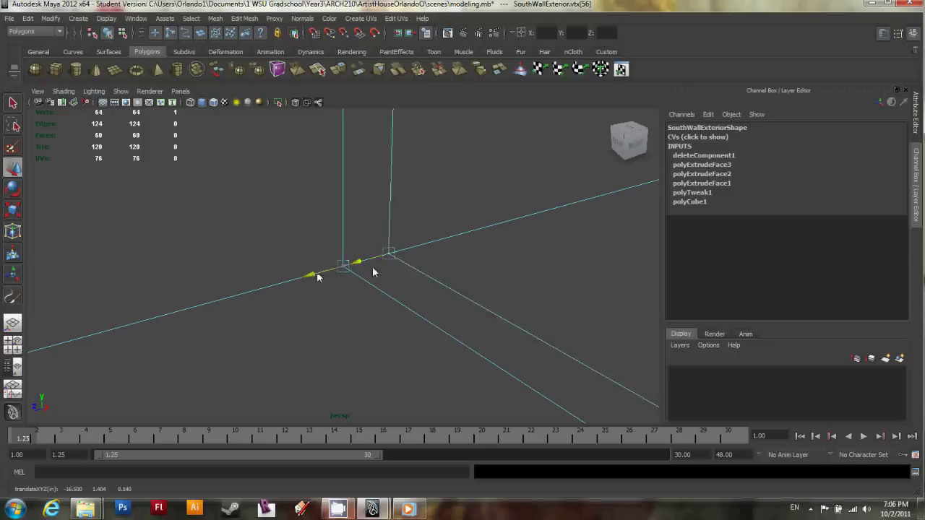
{"action": "mouse_move", "coordinate": [402, 274]}
{"action": "left_mouse_down", "text": "alt"}
{"action": "mouse_move", "coordinate": [347, 310]}
{"action": "mouse_move", "coordinate": [390, 275]}
{"action": "left_mouse_up", "text": "alt"}
{"action": "middle_click_drag", "start_coordinate": [345, 266], "coordinate": [216, 252]}
{"action": "mouse_move", "coordinate": [272, 301]}
{"action": "left_mouse_down", "text": "alt"}
{"action": "mouse_move", "coordinate": [306, 275]}
{"action": "mouse_move", "coordinate": [316, 280]}
{"action": "left_mouse_up", "text": "alt"}
{"action": "scroll", "coordinate": [228, 301], "scroll_direction": "down", "scroll_amount": 6}
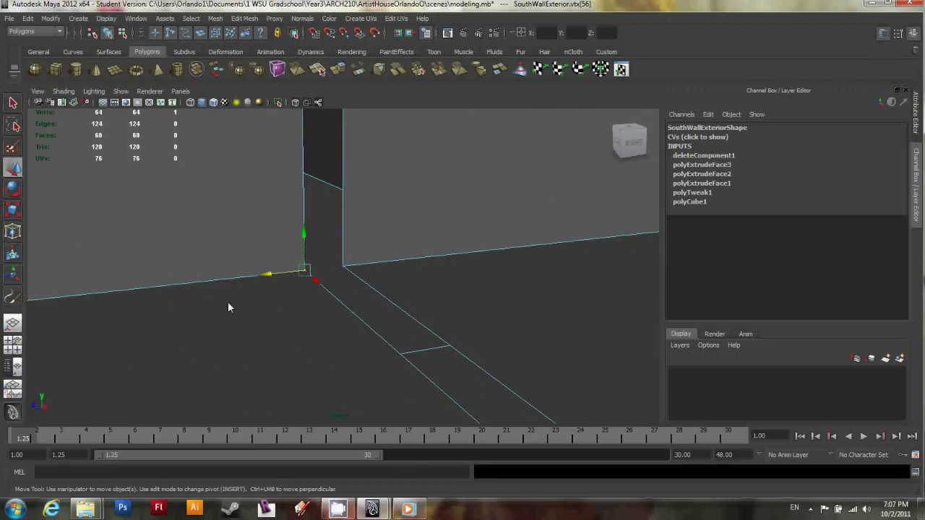
Examine the seam along the door opening's sill and jamb from both sides of the wall.
{"action": "left_click_drag", "start_coordinate": [208, 310], "coordinate": [516, 286], "text": "alt"}
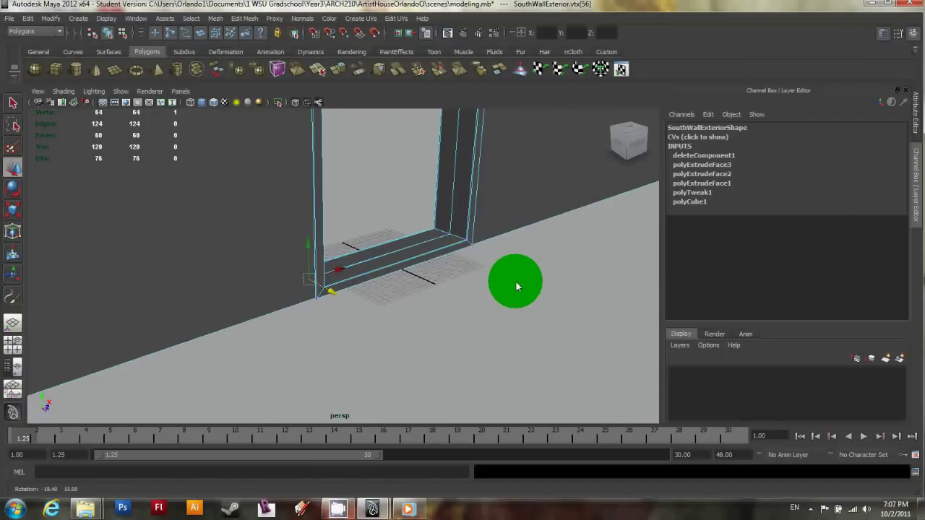
{"action": "scroll", "coordinate": [517, 282], "scroll_direction": "up", "scroll_amount": 4}
{"action": "scroll", "coordinate": [554, 201], "scroll_direction": "up", "scroll_amount": 1}
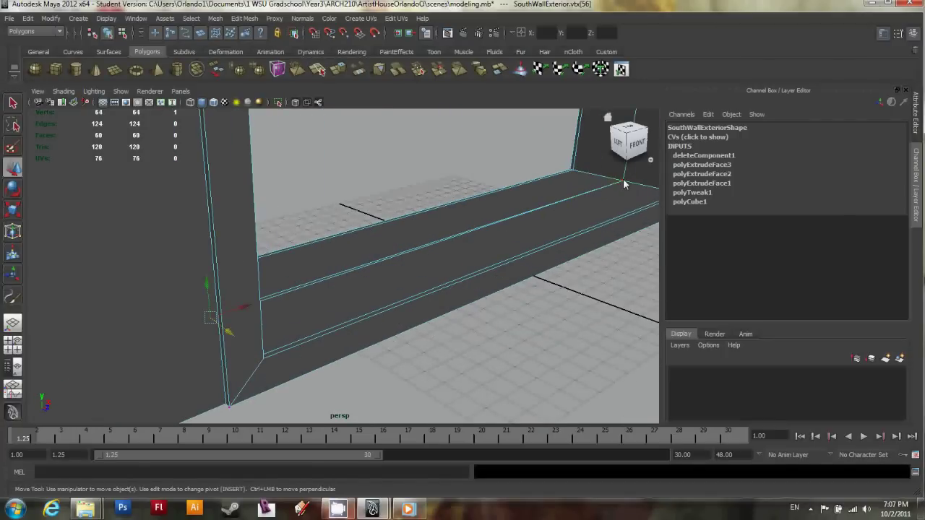
{"action": "scroll", "coordinate": [620, 186], "scroll_direction": "up", "scroll_amount": 1}
{"action": "scroll", "coordinate": [618, 188], "scroll_direction": "up", "scroll_amount": 2}
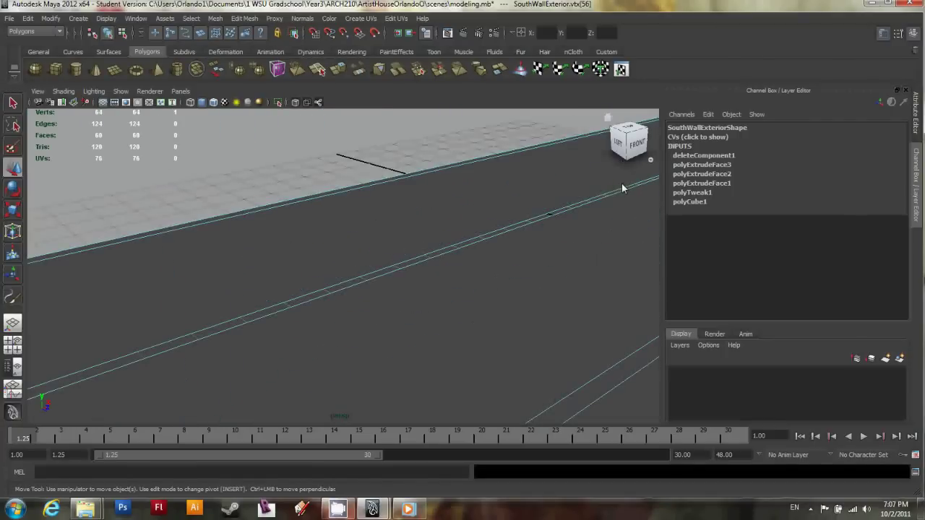
{"action": "middle_click_drag", "start_coordinate": [622, 188], "coordinate": [451, 218], "text": "alt"}
{"action": "scroll", "coordinate": [451, 217], "scroll_direction": "down", "scroll_amount": 3}
{"action": "left_click_drag", "start_coordinate": [359, 280], "coordinate": [160, 298], "text": "alt"}
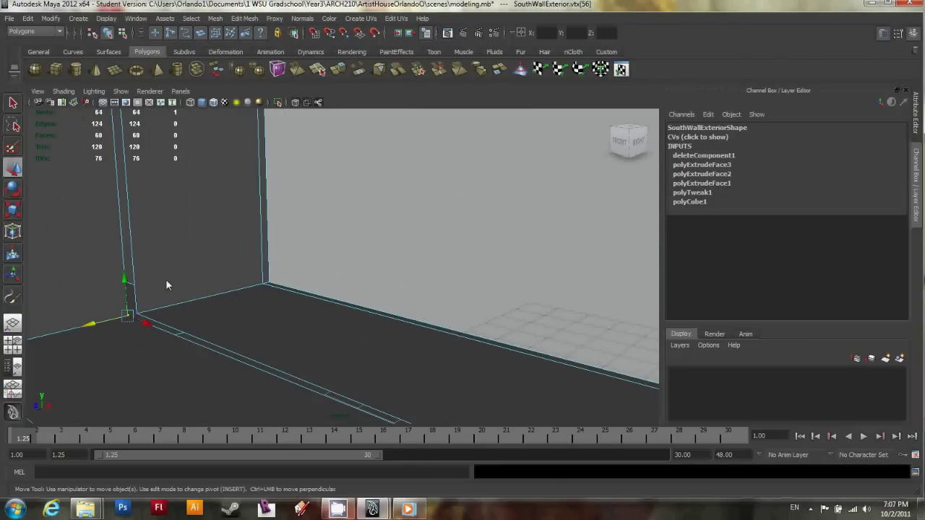
Undo the test move of the seam vertex in the door opening.
{"action": "key", "text": "ctrl+z"}
{"action": "key", "text": "ctrl+z"}
{"action": "middle_click_drag", "start_coordinate": [134, 318], "coordinate": [162, 312], "text": "alt"}
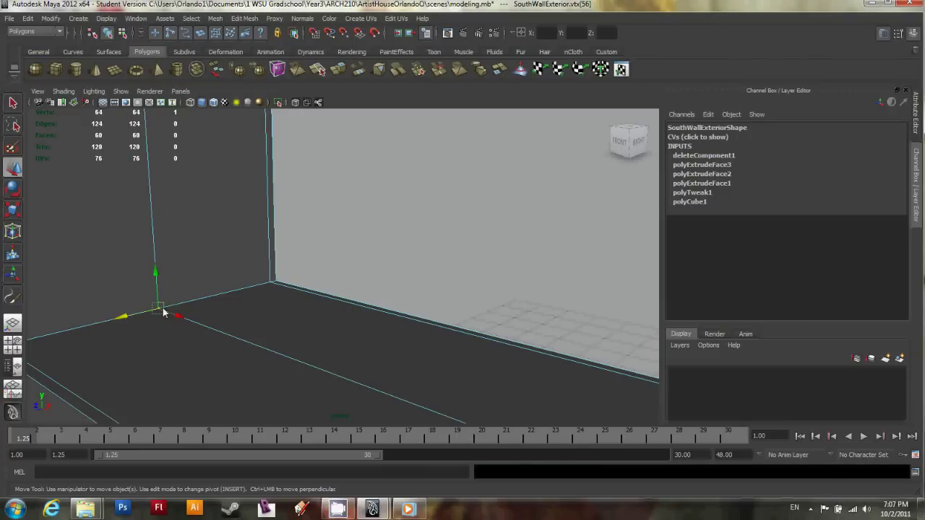
{"action": "scroll", "coordinate": [181, 310], "scroll_direction": "down", "scroll_amount": 1}
{"action": "scroll", "coordinate": [205, 301], "scroll_direction": "down", "scroll_amount": 2}
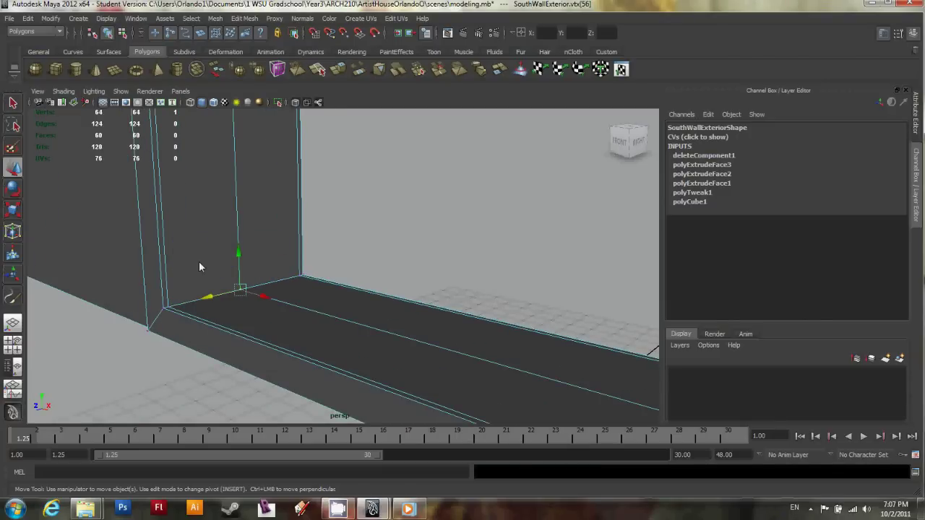
Return to object mode with the whole south exterior wall selected and check the door opening.
{"action": "key", "text": "F8"}
{"action": "left_click_drag", "start_coordinate": [221, 227], "coordinate": [222, 233], "text": "alt"}
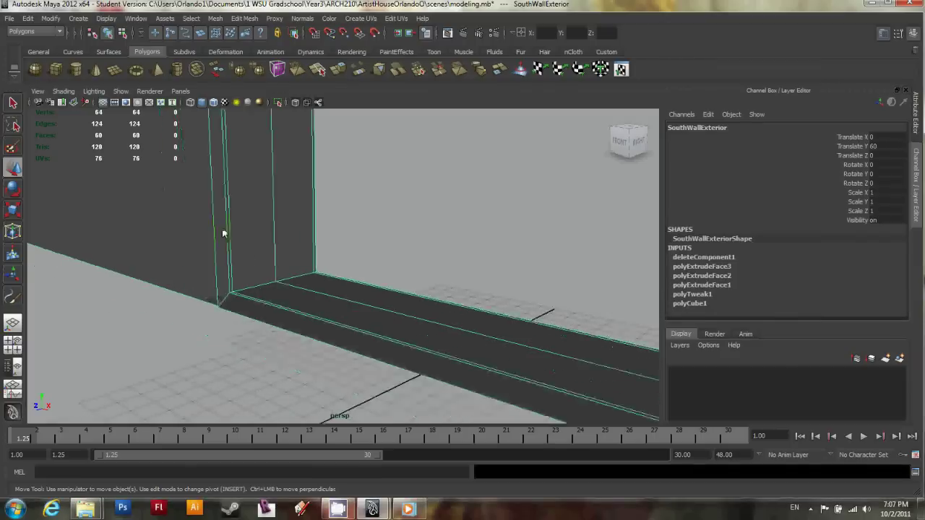
{"action": "scroll", "coordinate": [223, 230], "scroll_direction": "up", "scroll_amount": 4}
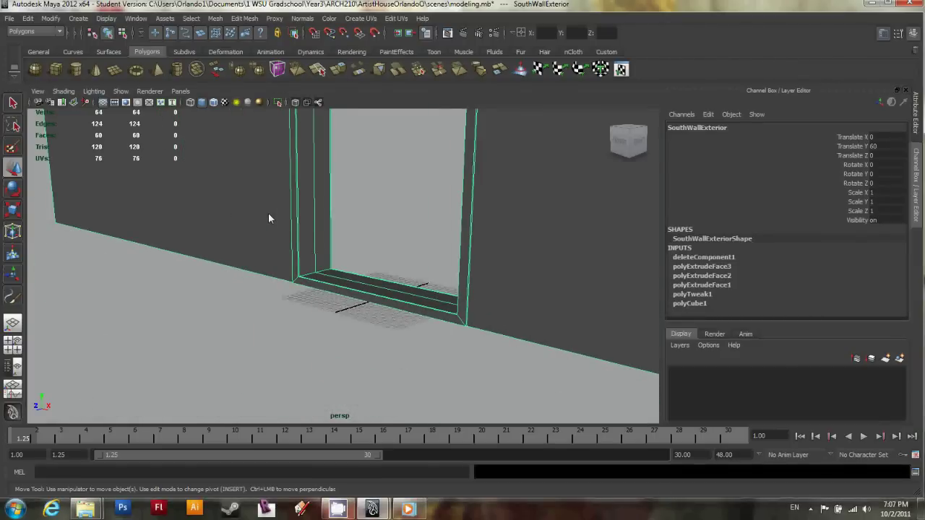
{"action": "scroll", "coordinate": [284, 325], "scroll_direction": "down", "scroll_amount": 3}
{"action": "scroll", "coordinate": [281, 303], "scroll_direction": "down", "scroll_amount": 2}
{"action": "left_click_drag", "start_coordinate": [281, 296], "coordinate": [276, 255], "text": "alt"}
{"action": "scroll", "coordinate": [276, 225], "scroll_direction": "up", "scroll_amount": 2}
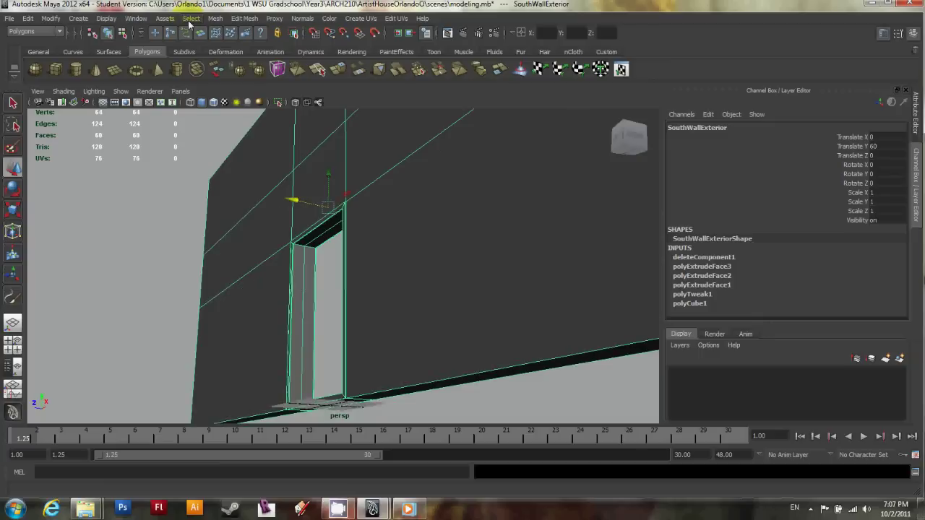
Merge the south exterior wall's overlapping vertices with a threshold of 0.01.
{"action": "left_click", "coordinate": [243, 18]}
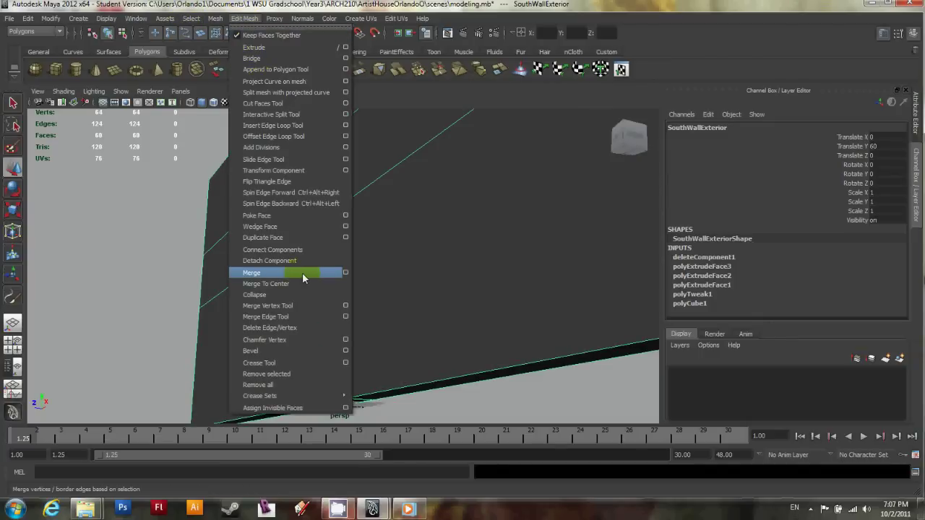
{"action": "left_click", "coordinate": [338, 273]}
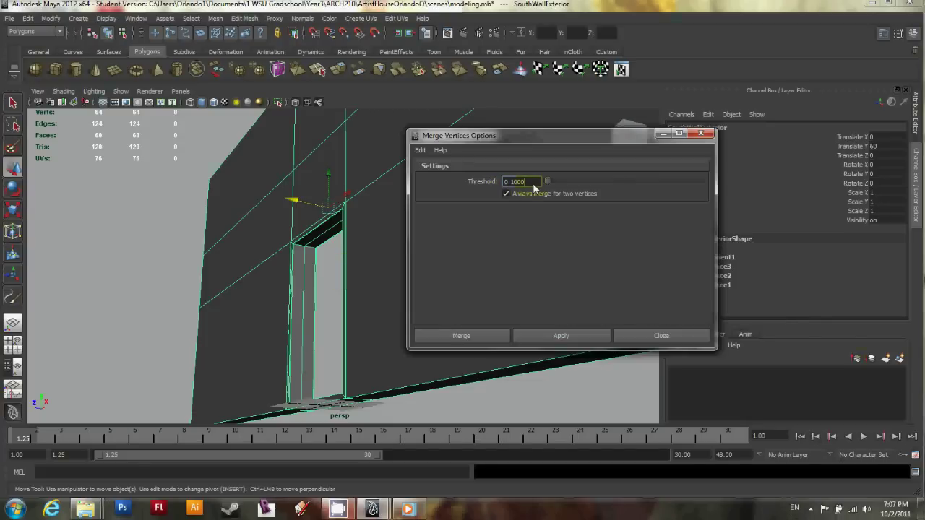
{"action": "double_click", "coordinate": [533, 185]}
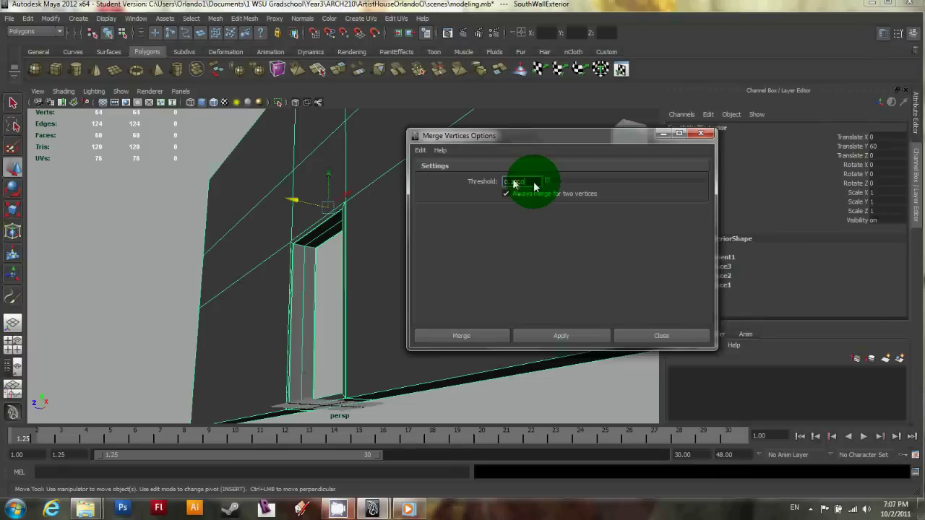
{"action": "type", "text": "01000"}
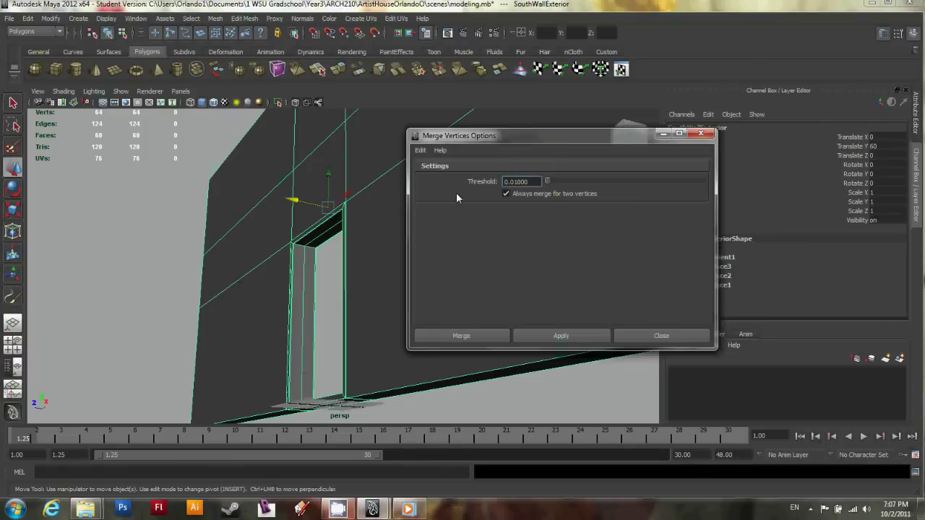
{"action": "left_click", "coordinate": [294, 406]}
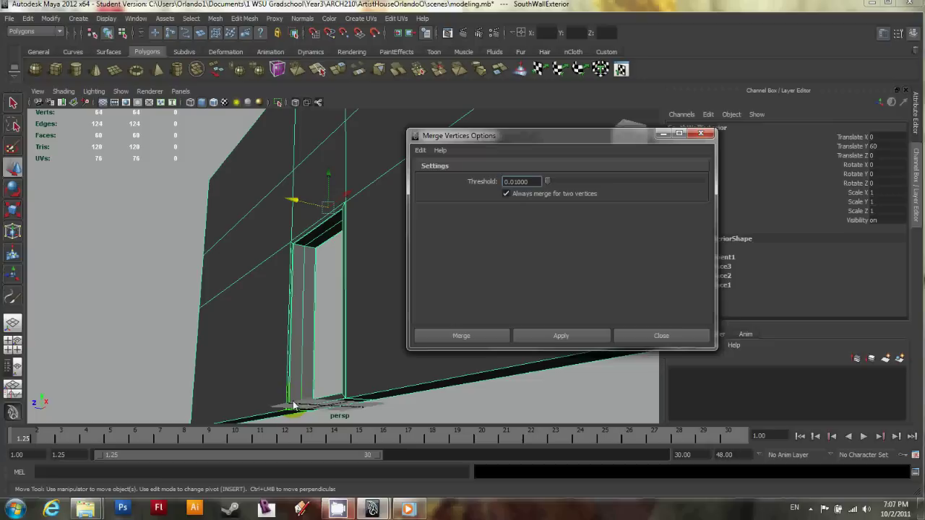
{"action": "left_click", "coordinate": [329, 264]}
{"action": "left_click", "coordinate": [315, 250]}
{"action": "left_click", "coordinate": [313, 250]}
{"action": "left_click", "coordinate": [515, 184]}
{"action": "left_click", "coordinate": [462, 337]}
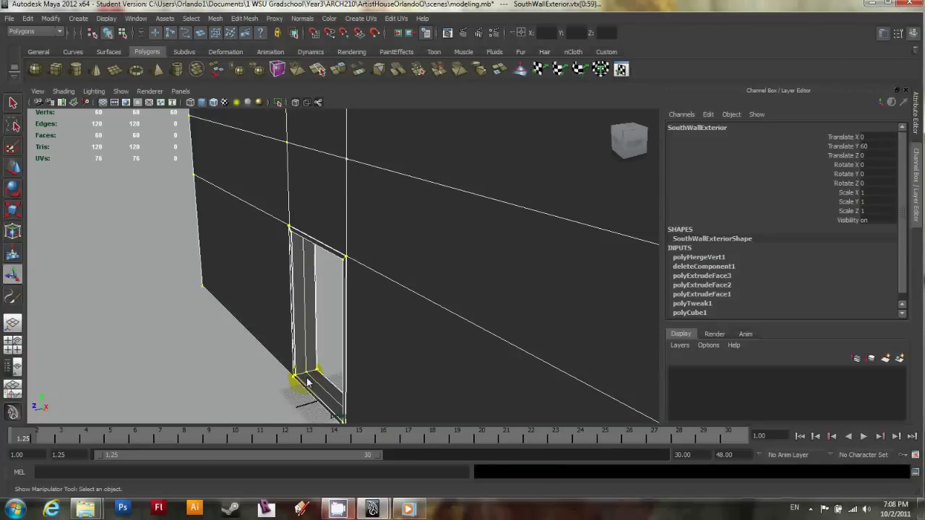
Test-move the merged seam vertex where the door opening's sill meets the jamb along the wall's depth, and undo the move.
{"action": "scroll", "coordinate": [311, 289], "scroll_direction": "up", "scroll_amount": 5}
{"action": "scroll", "coordinate": [289, 412], "scroll_direction": "up", "scroll_amount": 2}
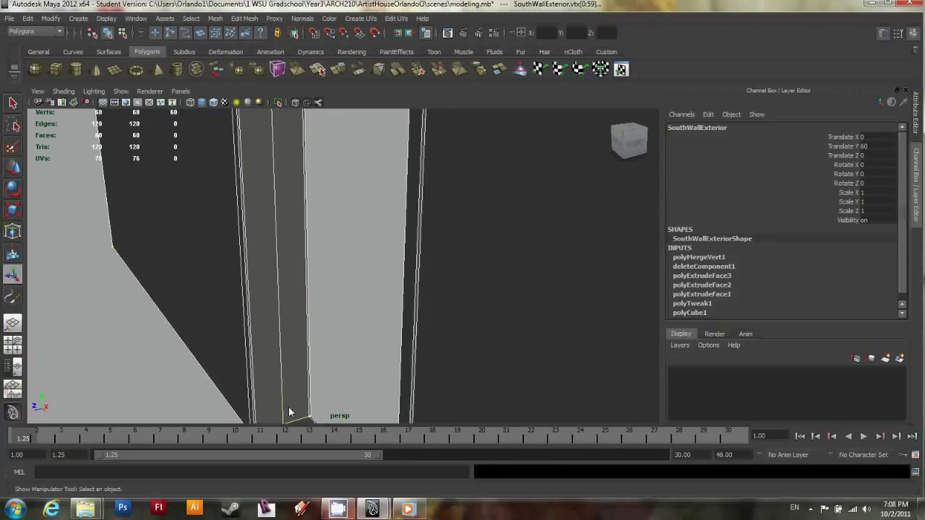
{"action": "middle_click_drag", "start_coordinate": [289, 412], "coordinate": [300, 353], "text": "alt"}
{"action": "right_click_drag", "start_coordinate": [297, 298], "coordinate": [253, 299]}
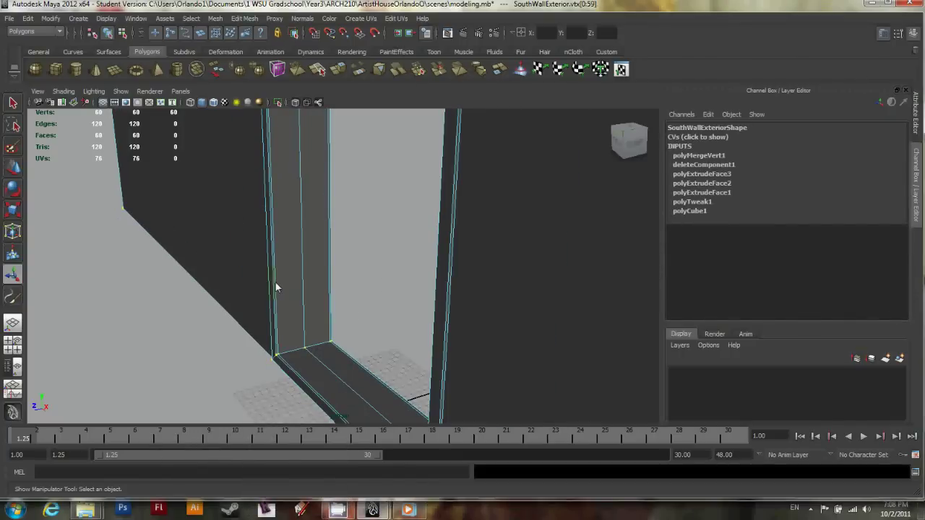
{"action": "left_click", "coordinate": [307, 351]}
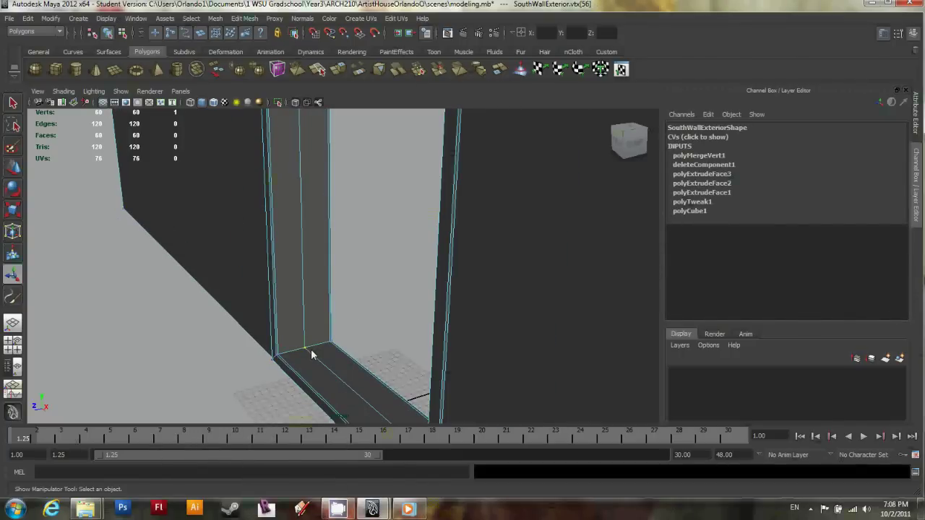
{"action": "scroll", "coordinate": [302, 357], "scroll_direction": "up", "scroll_amount": 2}
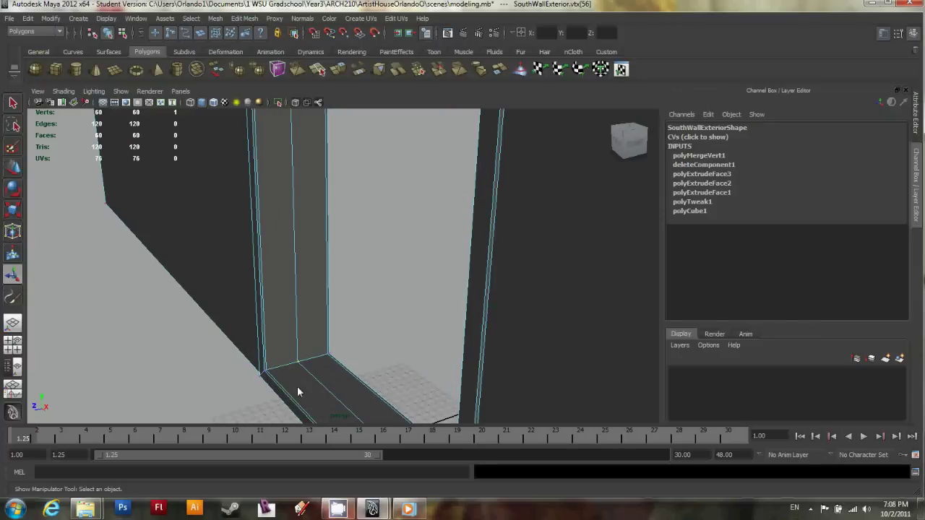
{"action": "key", "text": "w"}
{"action": "scroll", "coordinate": [293, 390], "scroll_direction": "up", "scroll_amount": 1}
{"action": "scroll", "coordinate": [290, 393], "scroll_direction": "down", "scroll_amount": 1}
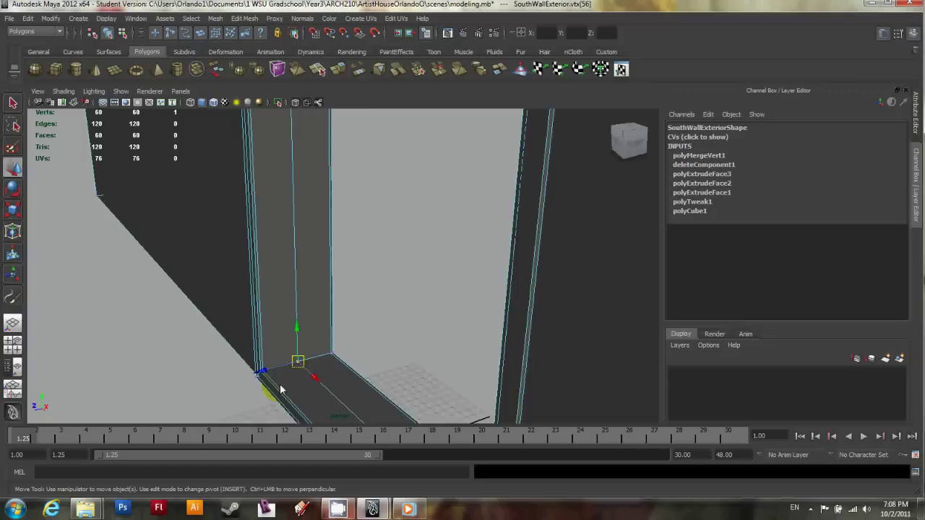
{"action": "scroll", "coordinate": [313, 278], "scroll_direction": "up", "scroll_amount": 5}
{"action": "left_click_drag", "start_coordinate": [314, 279], "coordinate": [233, 281]}
{"action": "key", "text": "ctrl+z"}
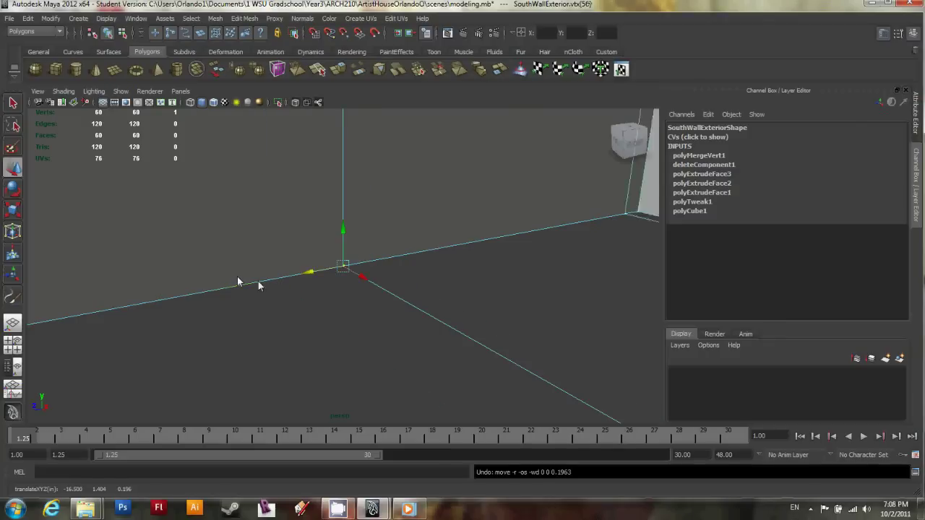
{"action": "key", "text": "ctrl+z"}
{"action": "key", "text": "ctrl+z"}
Return from vertex mode to object mode with the south exterior wall selected and view the whole wall.
{"action": "left_click_drag", "start_coordinate": [351, 292], "coordinate": [370, 301], "text": "alt"}
{"action": "right_click_drag", "start_coordinate": [370, 300], "coordinate": [400, 304]}
{"action": "left_click_drag", "start_coordinate": [401, 304], "coordinate": [329, 325], "text": "alt"}
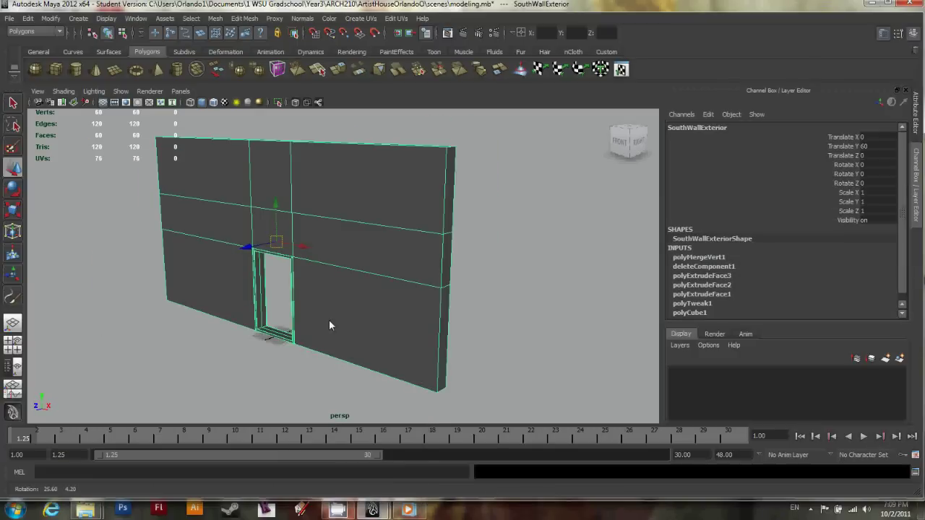
{"action": "right_click_drag", "start_coordinate": [329, 320], "coordinate": [354, 312], "text": "alt"}
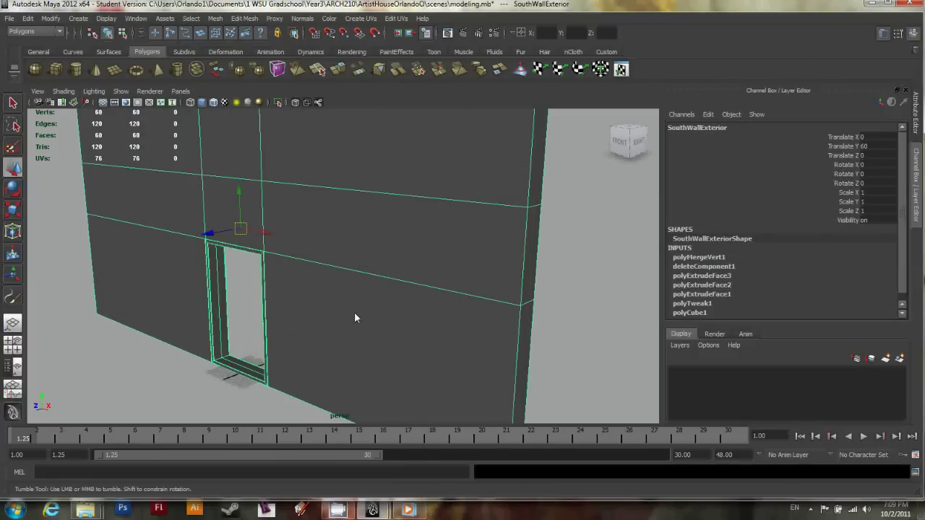
{"action": "left_click_drag", "start_coordinate": [354, 315], "coordinate": [274, 315], "text": "alt"}
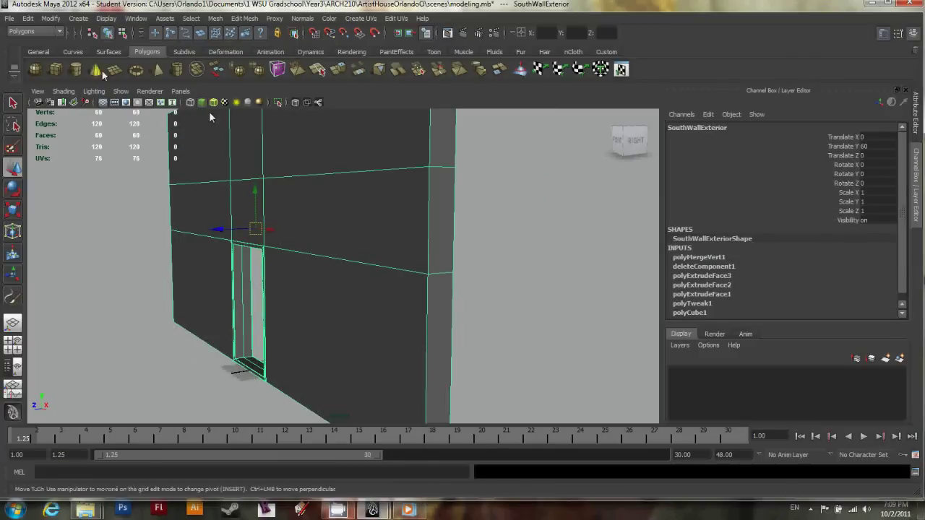
Create a polygon cube as a window cutter and set its width to 24 and its height to 36.
{"action": "left_click", "coordinate": [58, 73]}
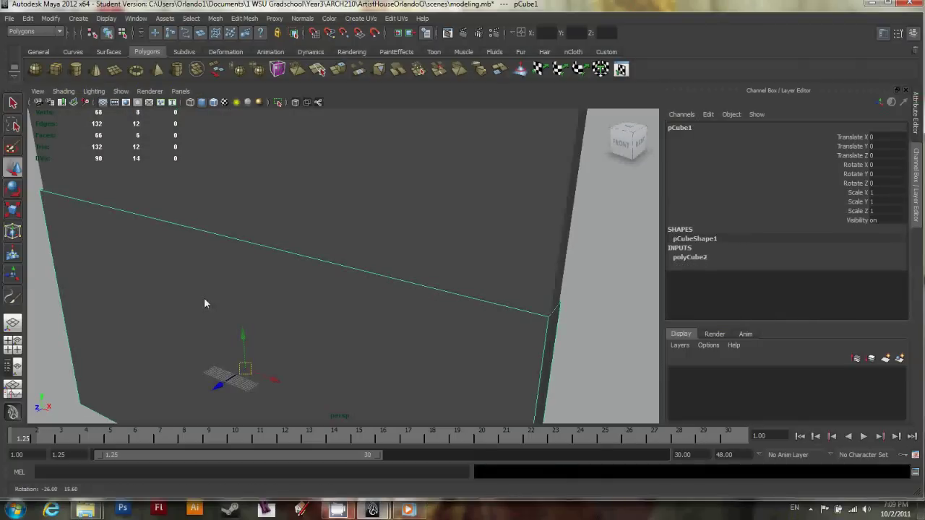
{"action": "left_click_drag", "start_coordinate": [203, 297], "coordinate": [370, 354], "text": "alt"}
{"action": "scroll", "coordinate": [370, 350], "scroll_direction": "down", "scroll_amount": 5}
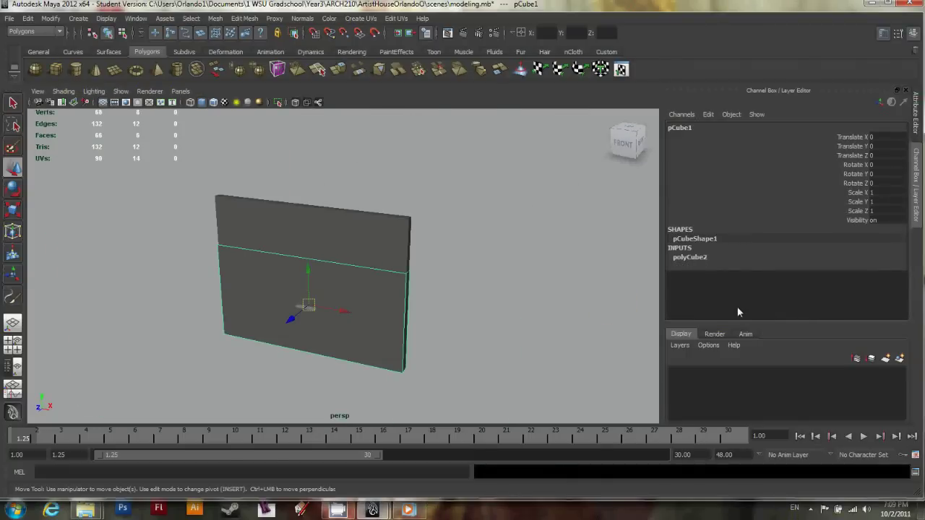
{"action": "left_click", "coordinate": [692, 257]}
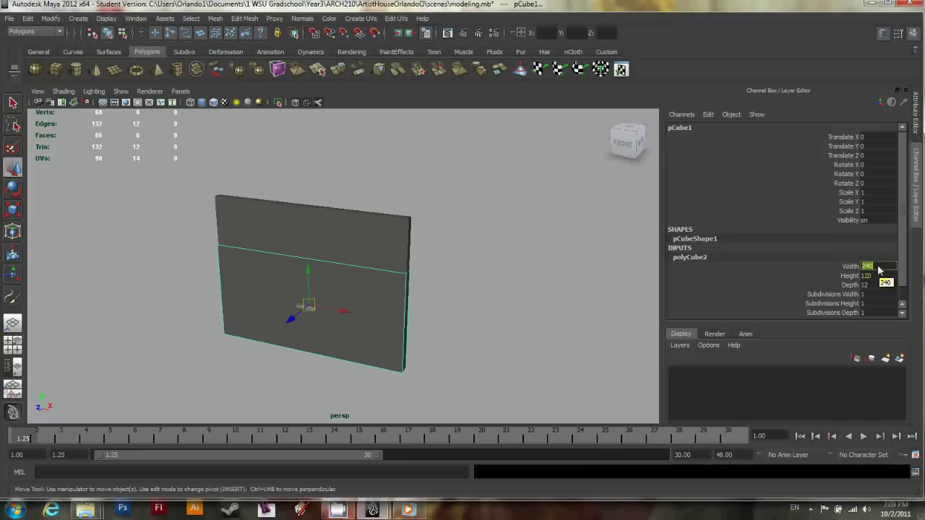
{"action": "type", "text": "24"}
{"action": "key", "text": "Return"}
{"action": "left_click", "coordinate": [882, 276]}
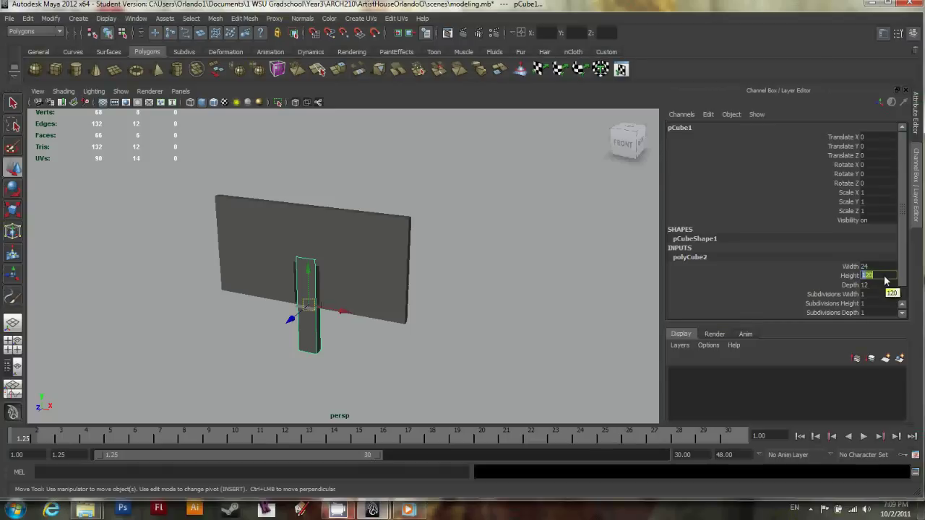
{"action": "type", "text": "36"}
{"action": "key", "text": "Return"}
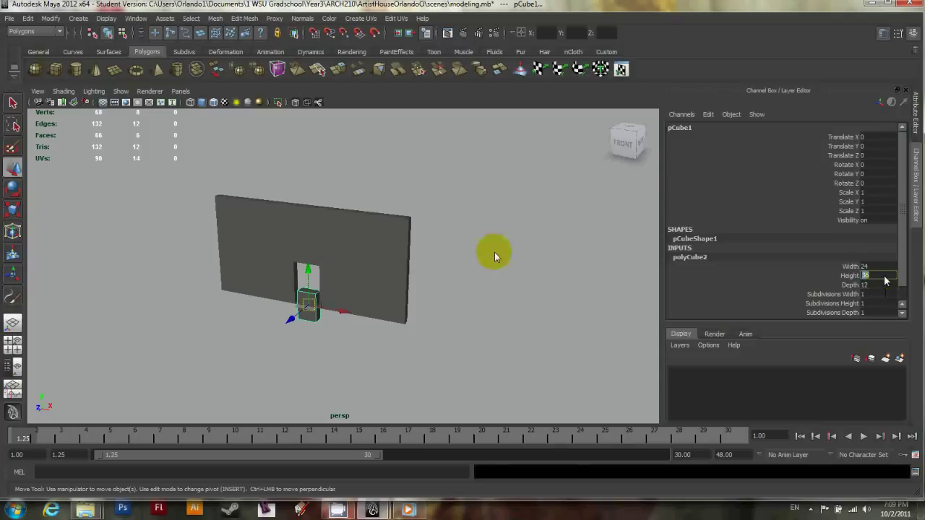
Set the window cutter cube's depth to 24 so it extends through both sides of the wall.
{"action": "right_click_drag", "start_coordinate": [370, 289], "coordinate": [333, 292], "text": "alt"}
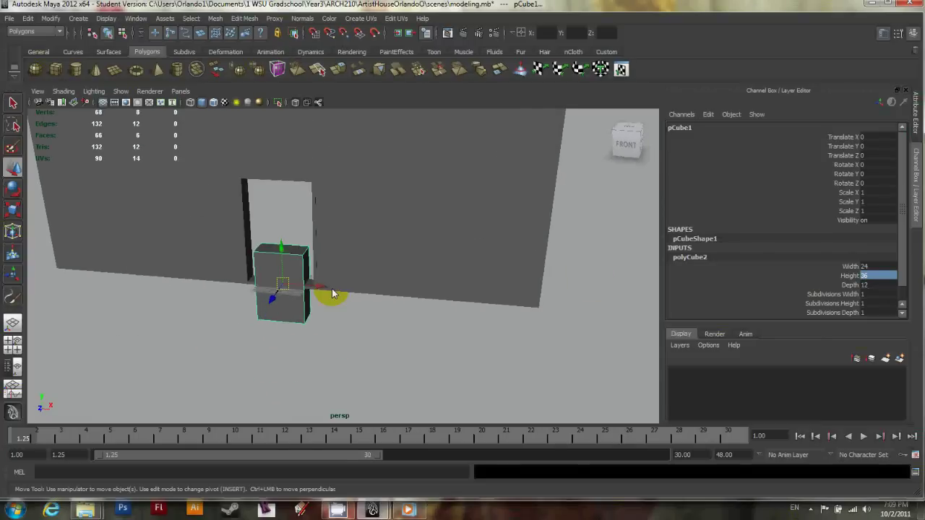
{"action": "left_click_drag", "start_coordinate": [332, 293], "coordinate": [209, 276], "text": "alt"}
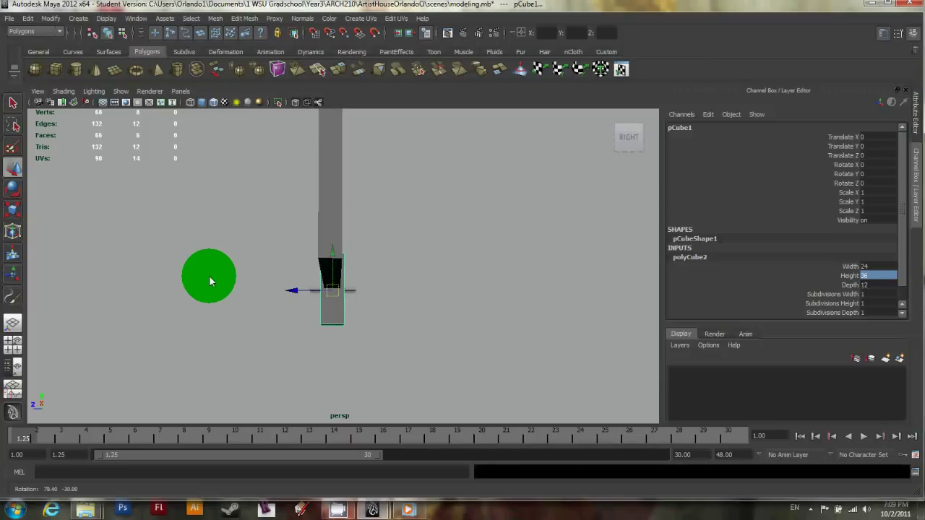
{"action": "left_click", "coordinate": [867, 281]}
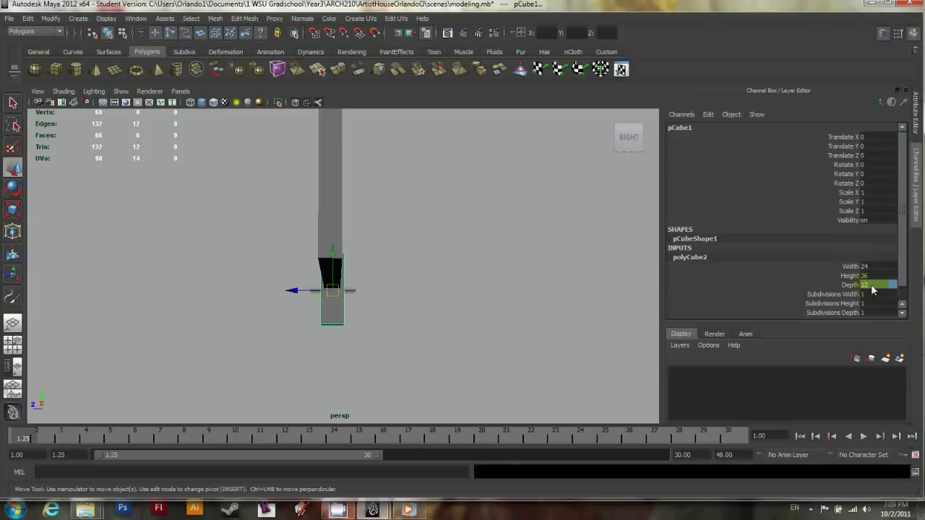
{"action": "type", "text": "24"}
{"action": "key", "text": "Return"}
Move the cube sideways past the door opening to about X 42 and up to about Y 35.
{"action": "left_click_drag", "start_coordinate": [470, 231], "coordinate": [535, 256], "text": "alt"}
{"action": "left_click_drag", "start_coordinate": [318, 280], "coordinate": [370, 218]}
{"action": "key", "text": "ctrl+z"}
{"action": "left_click_drag", "start_coordinate": [372, 251], "coordinate": [371, 176]}
{"action": "left_click_drag", "start_coordinate": [371, 213], "coordinate": [357, 197], "text": "alt"}
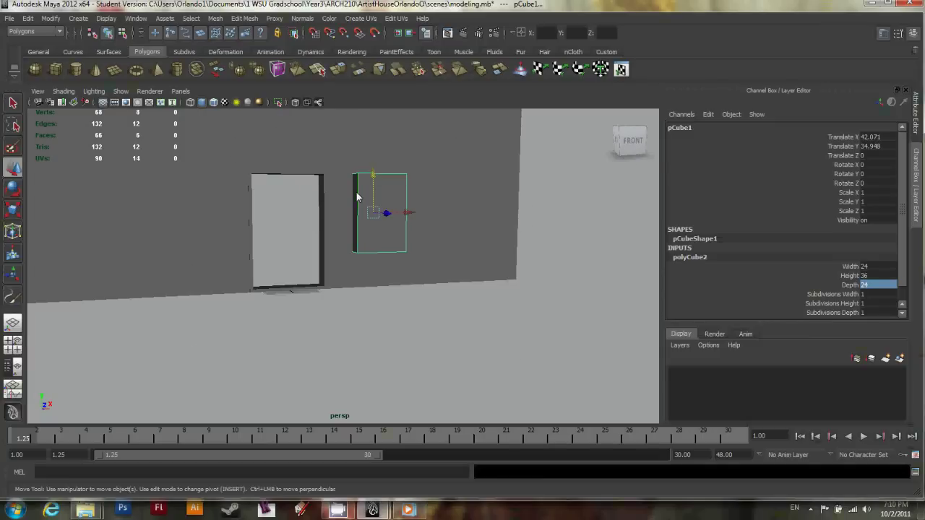
Grid-snap the cube vertically to Y 36 in the front view, aligning its top with the door head, and return to perspective.
{"action": "key", "text": "space"}
{"action": "key", "text": "space"}
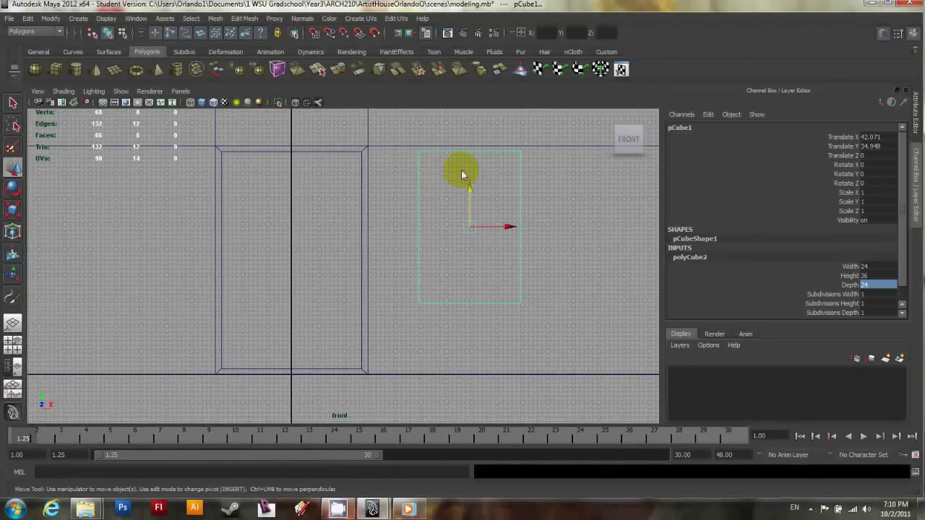
{"action": "key", "text": "x"}
{"action": "left_click_drag", "start_coordinate": [469, 202], "coordinate": [465, 227]}
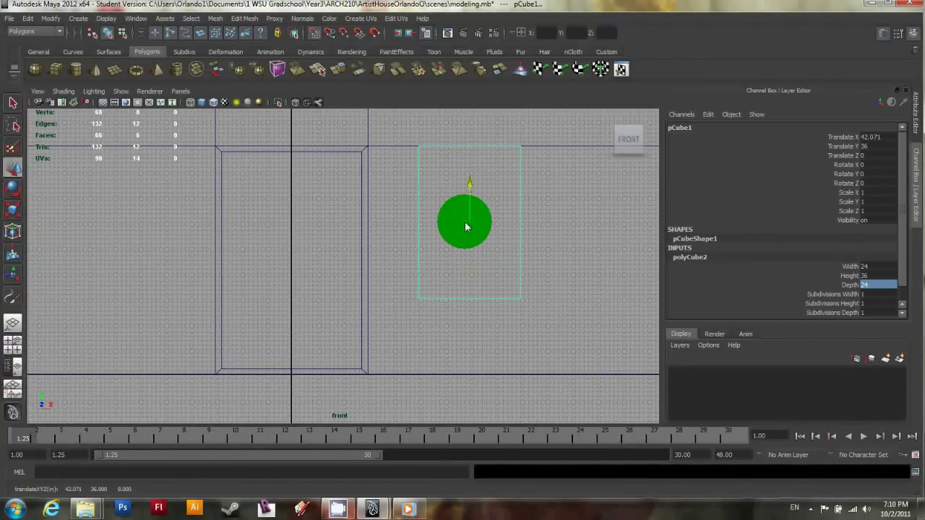
{"action": "left_click_drag", "start_coordinate": [465, 227], "coordinate": [468, 229]}
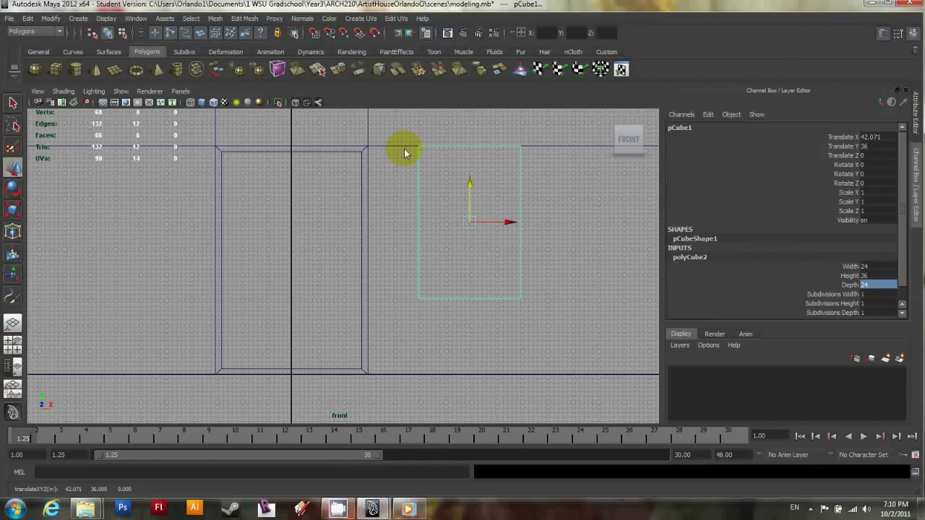
{"action": "key", "text": "space"}
{"action": "key", "text": "space"}
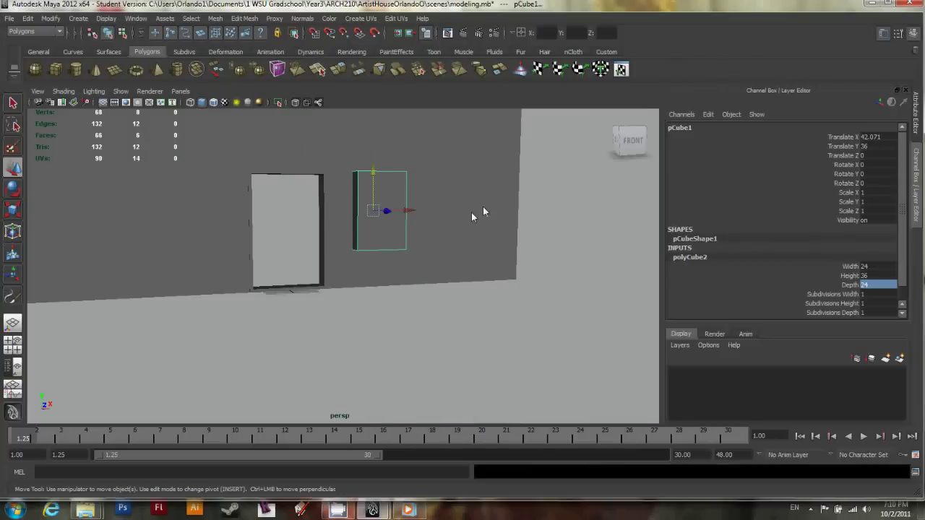
Subtract the cube from the south exterior wall with a Boolean Difference to cut a window opening beside the door.
{"action": "left_click_drag", "start_coordinate": [471, 213], "coordinate": [395, 230], "text": "alt"}
{"action": "left_click", "coordinate": [395, 227]}
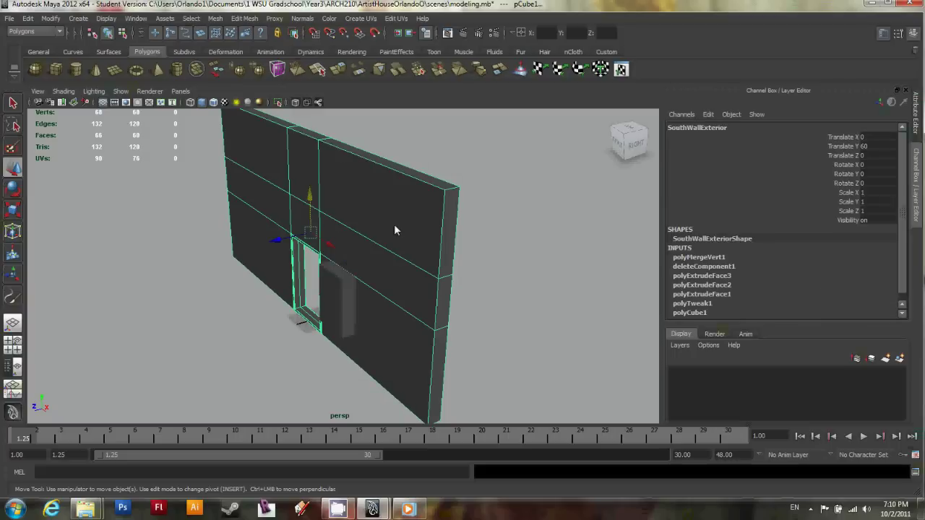
{"action": "left_click", "coordinate": [335, 294]}
{"action": "left_click_drag", "start_coordinate": [388, 333], "coordinate": [354, 299], "text": "alt"}
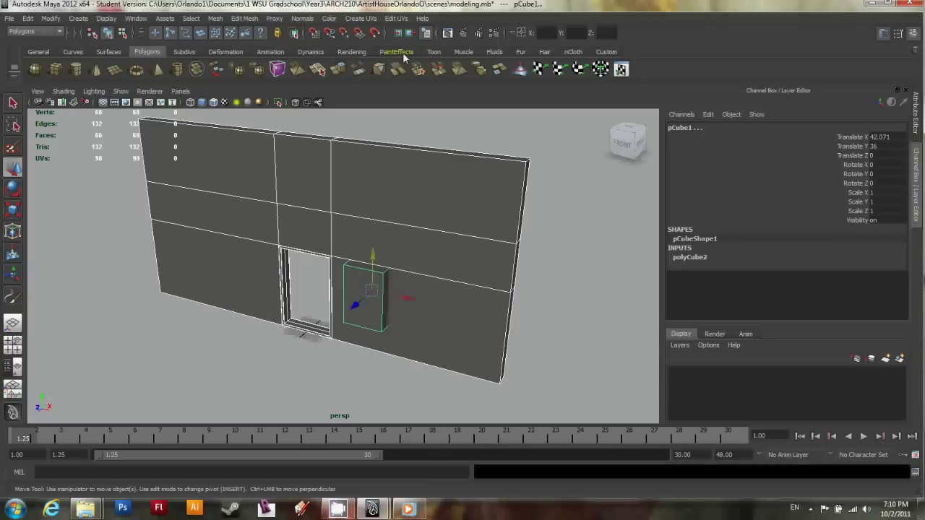
{"action": "left_click", "coordinate": [239, 20]}
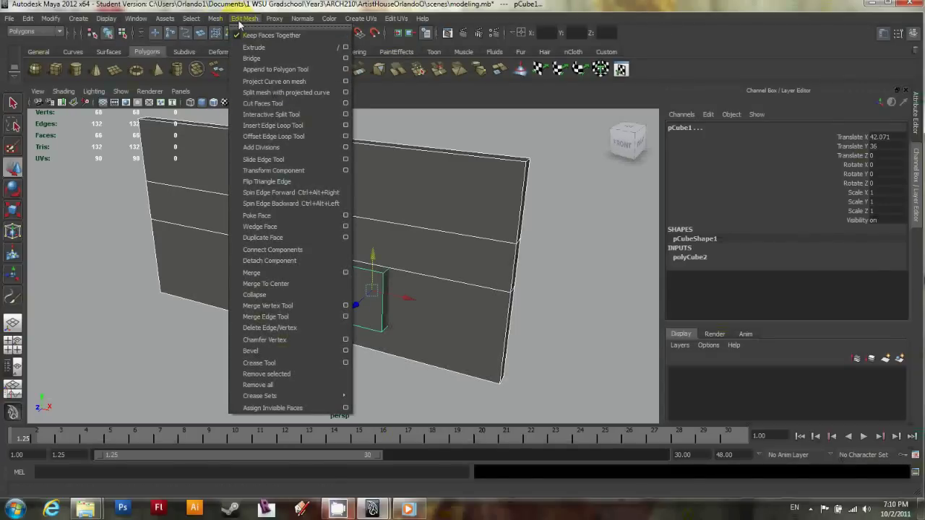
{"action": "mouse_move", "coordinate": [212, 21]}
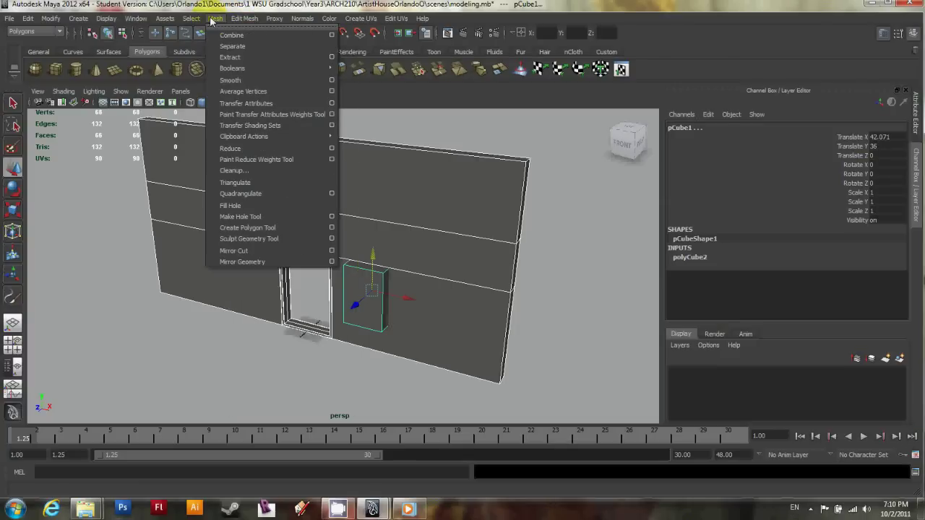
{"action": "mouse_move", "coordinate": [245, 68]}
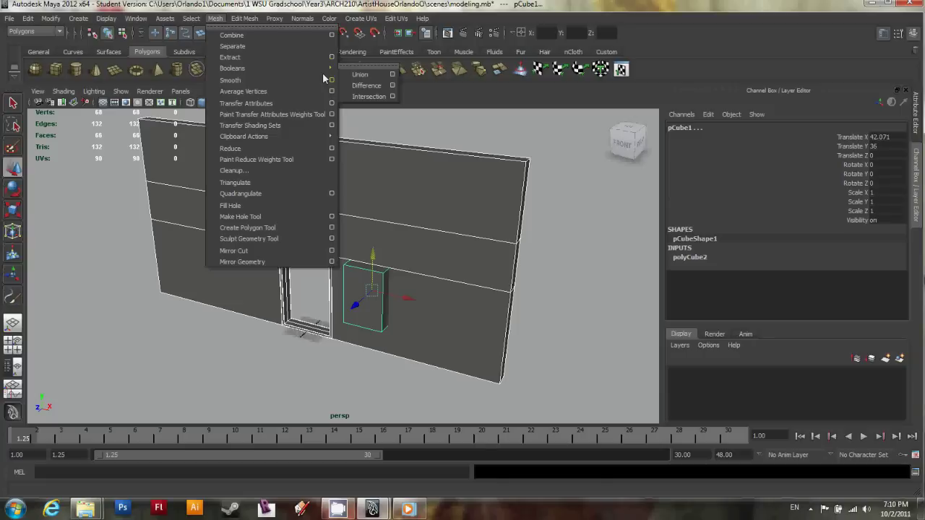
{"action": "left_click", "coordinate": [379, 86]}
Examine the new window opening and the shading of the surrounding wall faces from several angles.
{"action": "left_click_drag", "start_coordinate": [387, 249], "coordinate": [391, 225], "text": "alt"}
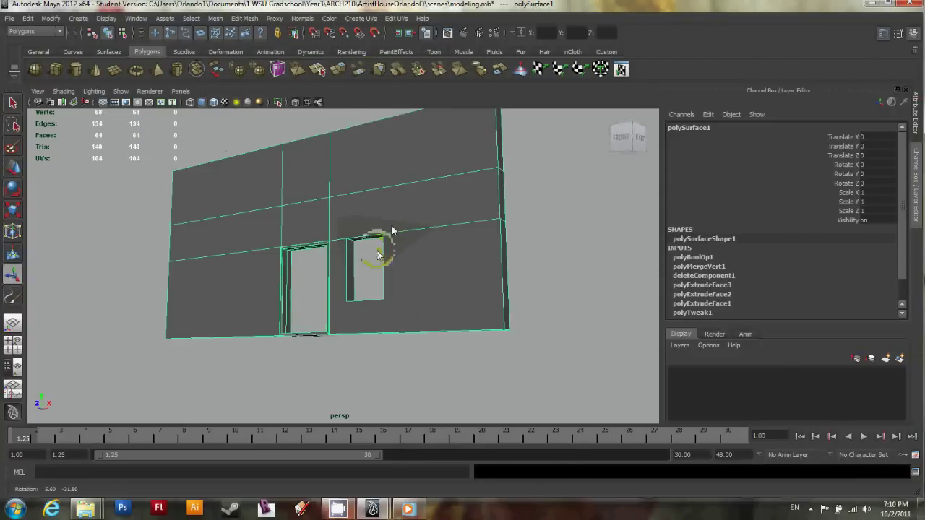
{"action": "right_click_drag", "start_coordinate": [391, 224], "coordinate": [379, 247], "text": "alt"}
{"action": "mouse_move", "coordinate": [378, 248]}
{"action": "left_mouse_down", "text": "alt"}
{"action": "mouse_move", "coordinate": [442, 248]}
{"action": "mouse_move", "coordinate": [376, 246]}
{"action": "mouse_move", "coordinate": [352, 277]}
{"action": "mouse_move", "coordinate": [372, 260]}
{"action": "left_mouse_up", "text": "alt"}
{"action": "scroll", "coordinate": [376, 245], "scroll_direction": "down", "scroll_amount": 5}
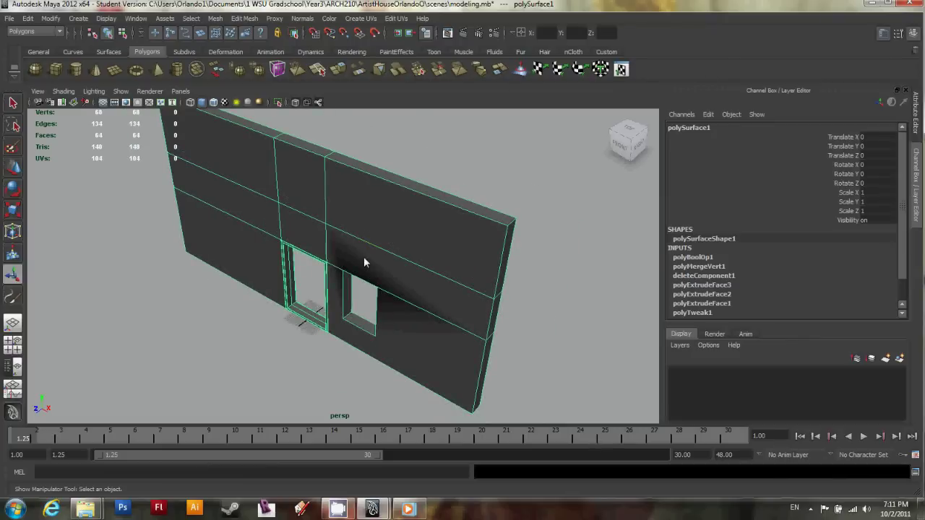
{"action": "right_click_drag", "start_coordinate": [363, 257], "coordinate": [417, 272], "text": "alt"}
{"action": "left_click_drag", "start_coordinate": [355, 264], "coordinate": [344, 220], "text": "alt"}
{"action": "scroll", "coordinate": [344, 220], "scroll_direction": "down", "scroll_amount": 5}
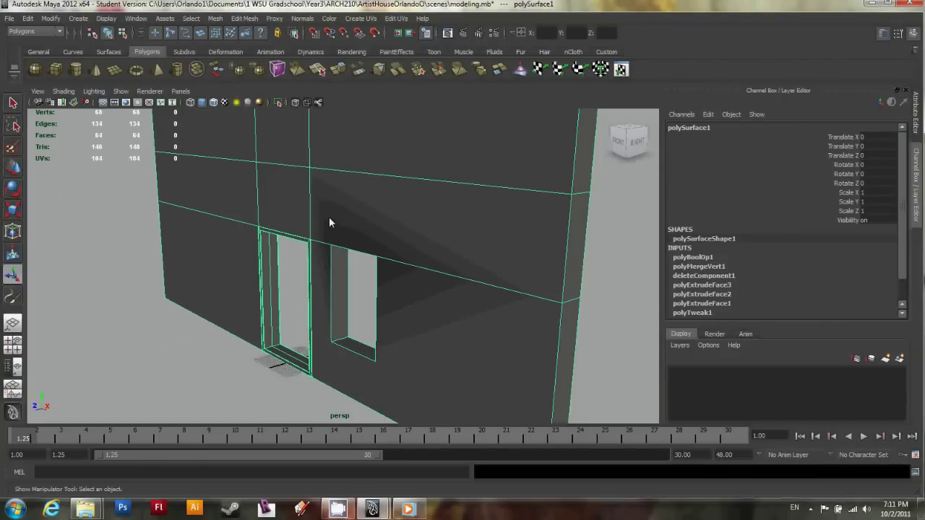
{"action": "scroll", "coordinate": [328, 219], "scroll_direction": "down", "scroll_amount": 4}
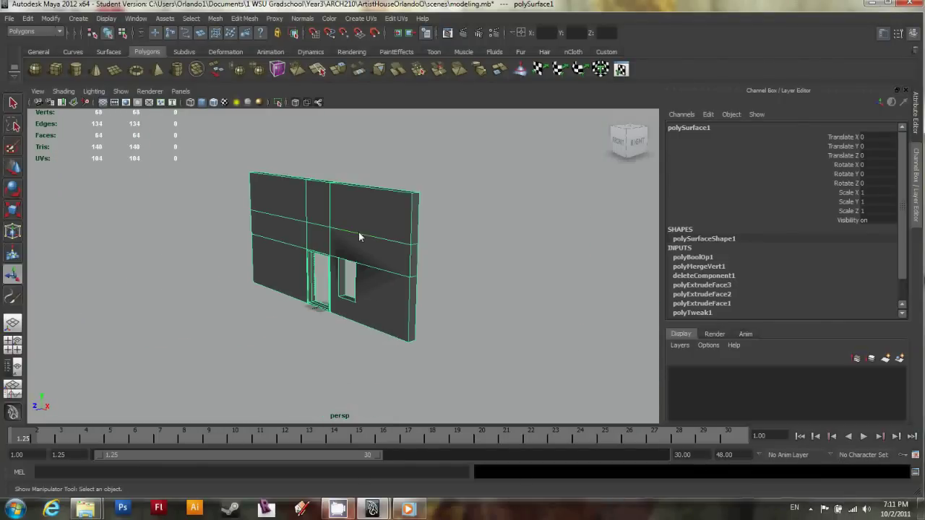
Apply Set to Face normals to the wall to correct its shading and check the faces around the window.
{"action": "left_click", "coordinate": [301, 18]}
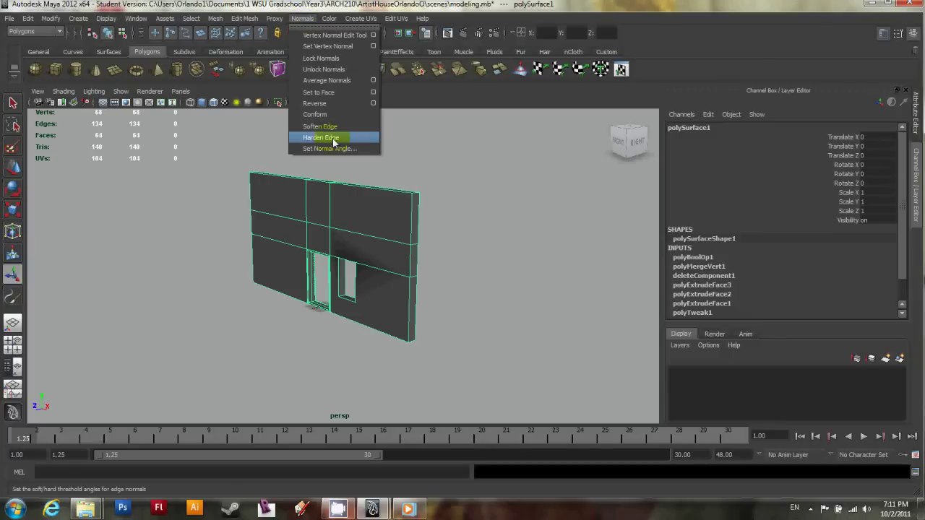
{"action": "left_click", "coordinate": [339, 91]}
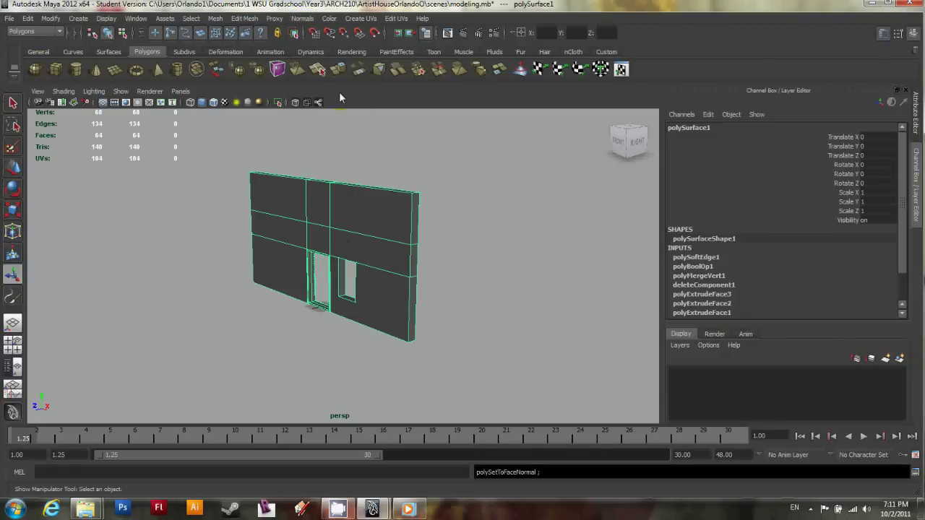
{"action": "left_click_drag", "start_coordinate": [340, 216], "coordinate": [376, 217], "text": "alt"}
{"action": "scroll", "coordinate": [373, 223], "scroll_direction": "up", "scroll_amount": 5}
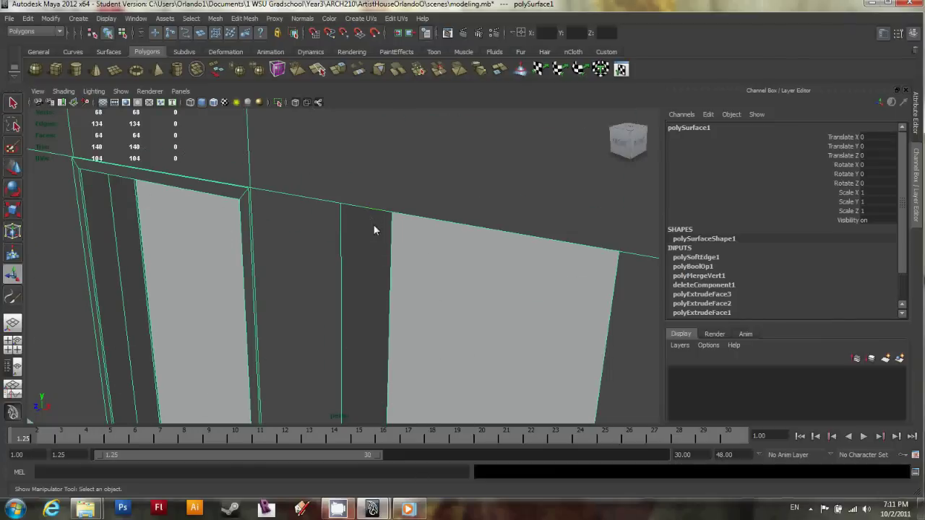
{"action": "scroll", "coordinate": [426, 229], "scroll_direction": "down", "scroll_amount": 5}
{"action": "left_click_drag", "start_coordinate": [426, 229], "coordinate": [350, 251], "text": "alt"}
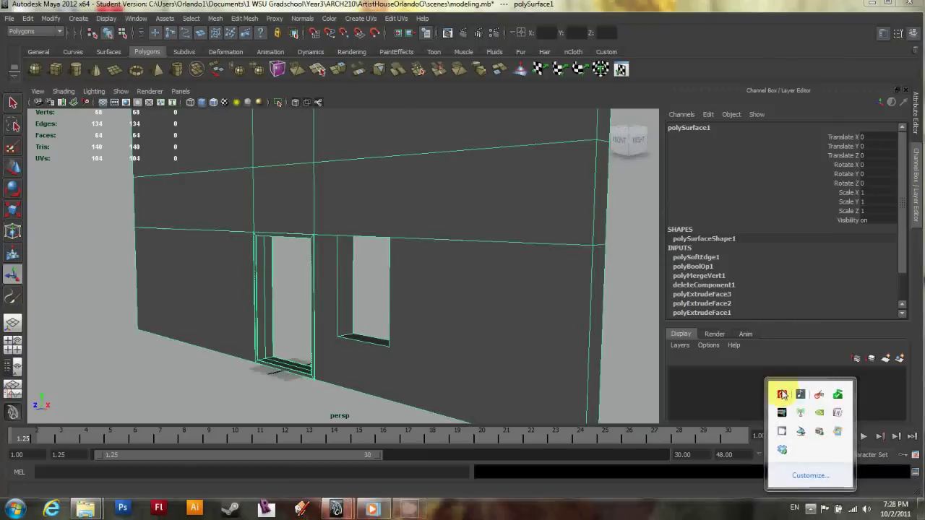
Snap the inner bottom vertices of the door frame vertically down to the grid line at the wall's base in the front view.
{"action": "left_click", "coordinate": [234, 8]}
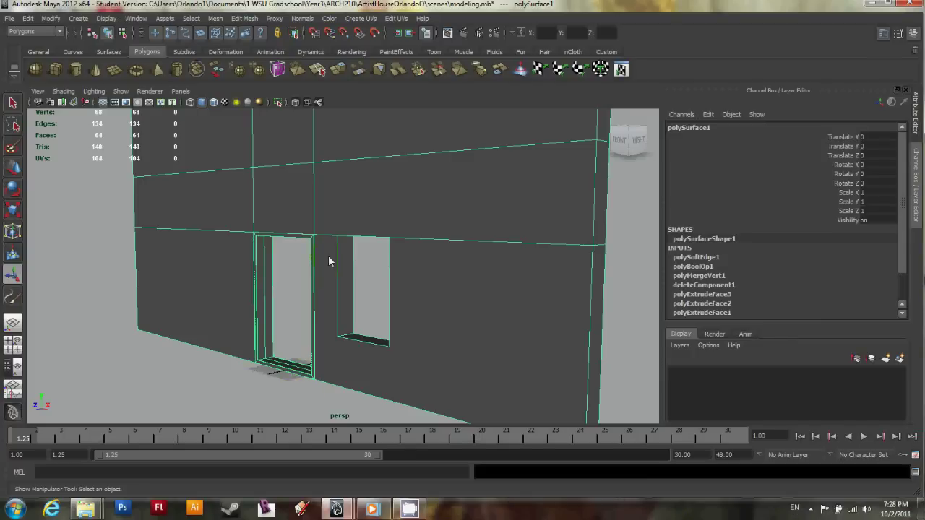
{"action": "left_click_drag", "start_coordinate": [267, 365], "coordinate": [288, 370], "text": "alt"}
{"action": "scroll", "coordinate": [288, 370], "scroll_direction": "up", "scroll_amount": 3}
{"action": "left_click_drag", "start_coordinate": [238, 386], "coordinate": [186, 383], "text": "alt"}
{"action": "right_click_drag", "start_coordinate": [186, 382], "coordinate": [157, 386], "text": "alt"}
{"action": "scroll", "coordinate": [157, 383], "scroll_direction": "down", "scroll_amount": 3}
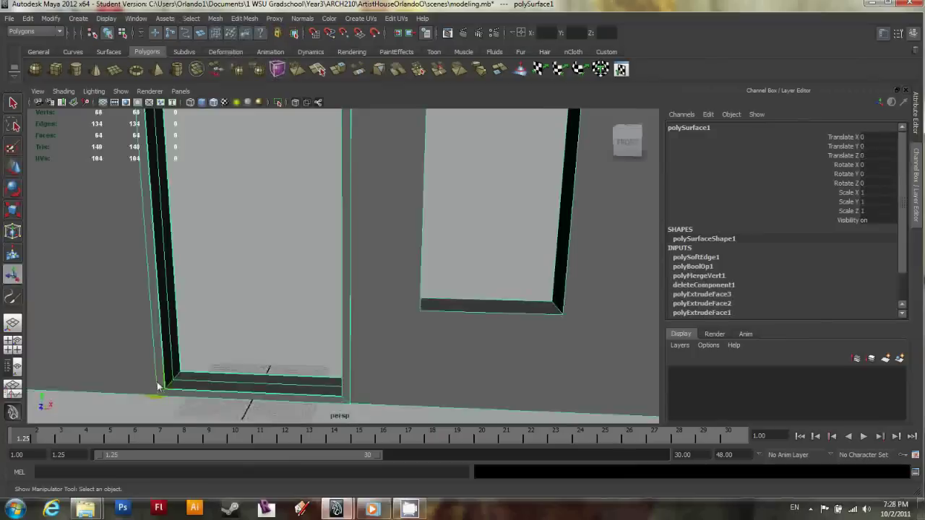
{"action": "key", "text": "space"}
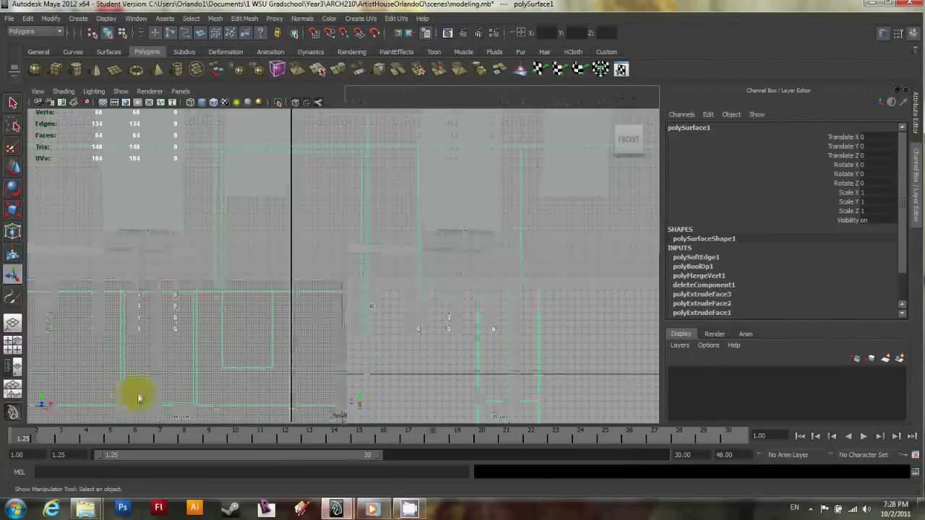
{"action": "key", "text": "space"}
{"action": "scroll", "coordinate": [195, 391], "scroll_direction": "up", "scroll_amount": 4}
{"action": "middle_click_drag", "start_coordinate": [194, 392], "coordinate": [215, 317], "text": "alt"}
{"action": "scroll", "coordinate": [171, 327], "scroll_direction": "up", "scroll_amount": 3}
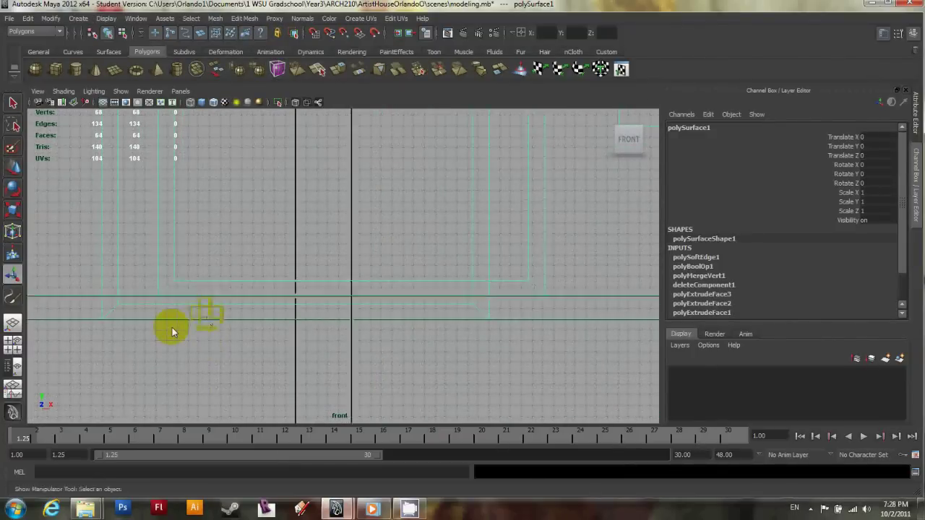
{"action": "left_click", "coordinate": [182, 283]}
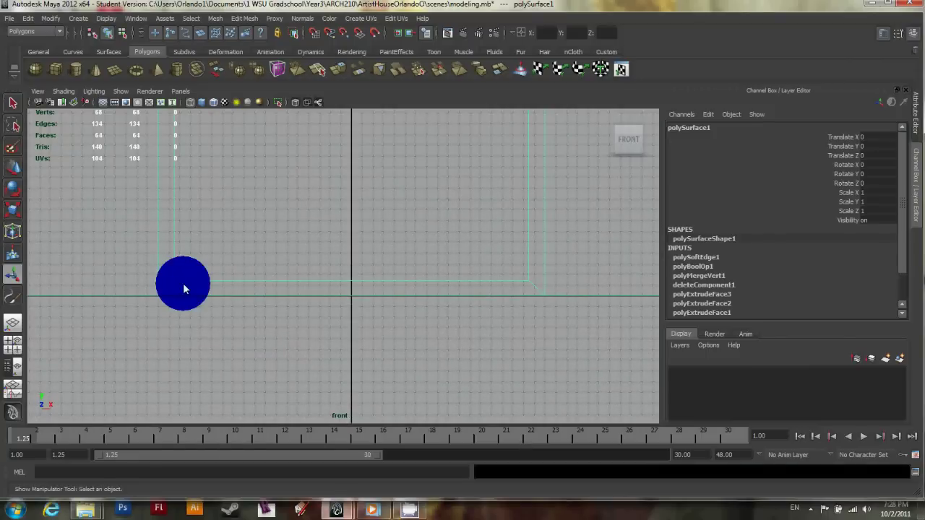
{"action": "right_click_drag", "start_coordinate": [182, 289], "coordinate": [163, 283]}
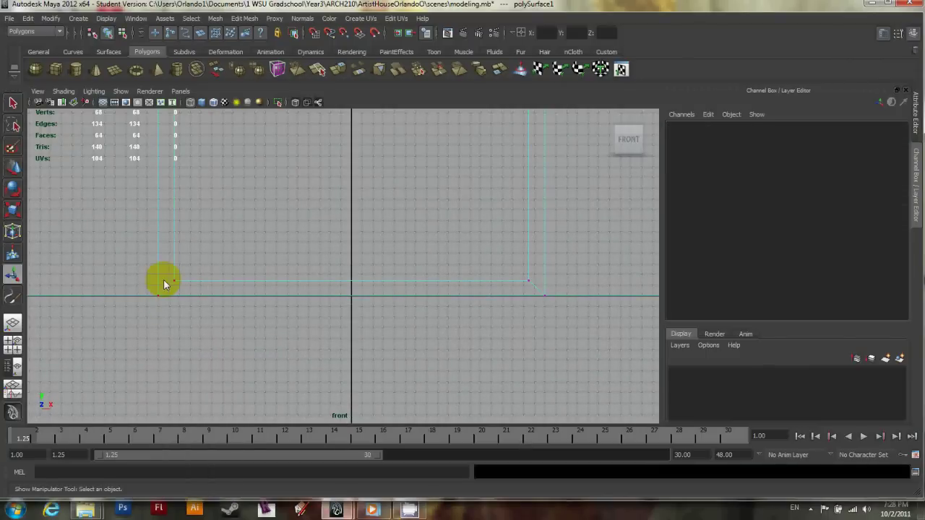
{"action": "left_click_drag", "start_coordinate": [166, 275], "coordinate": [537, 286]}
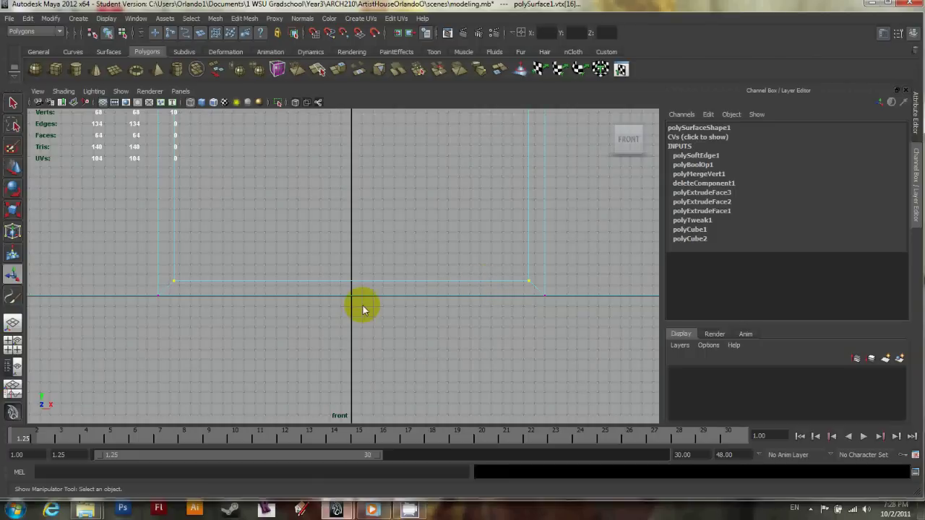
{"action": "key", "text": "w"}
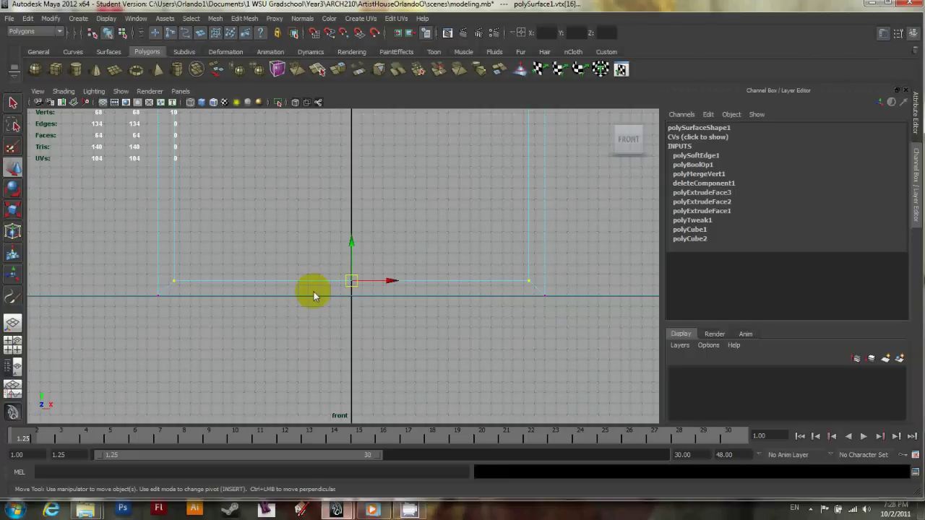
{"action": "left_click", "coordinate": [353, 248]}
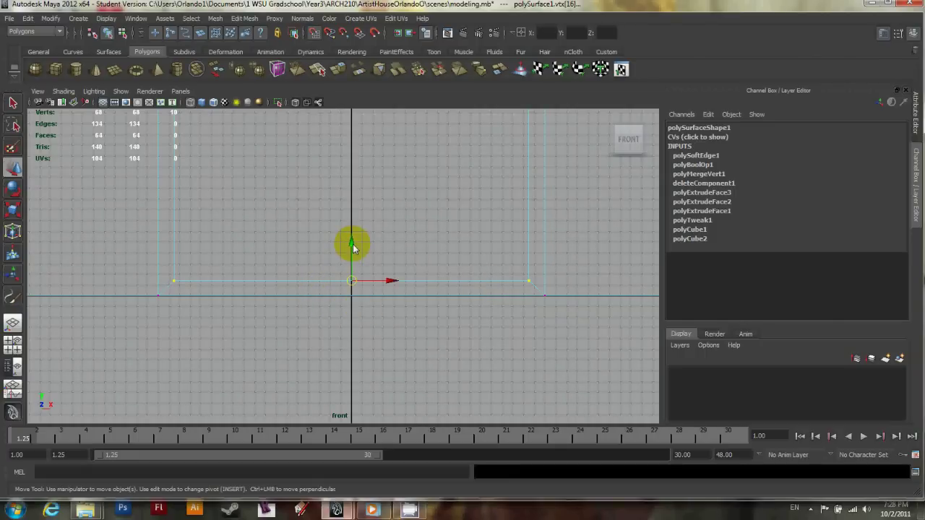
{"action": "left_click_drag", "start_coordinate": [353, 247], "coordinate": [351, 305]}
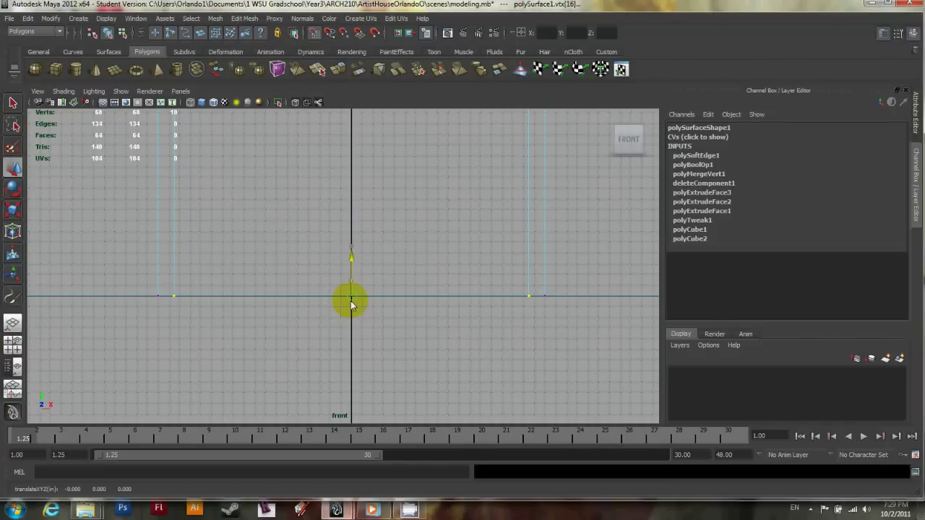
Delete the two flattened threshold faces at the bottom of the door opening in the perspective view.
{"action": "key", "text": "space"}
{"action": "key", "text": "space"}
{"action": "left_click_drag", "start_coordinate": [401, 255], "coordinate": [254, 361], "text": "alt"}
{"action": "middle_click_drag", "start_coordinate": [252, 296], "coordinate": [247, 285], "text": "alt"}
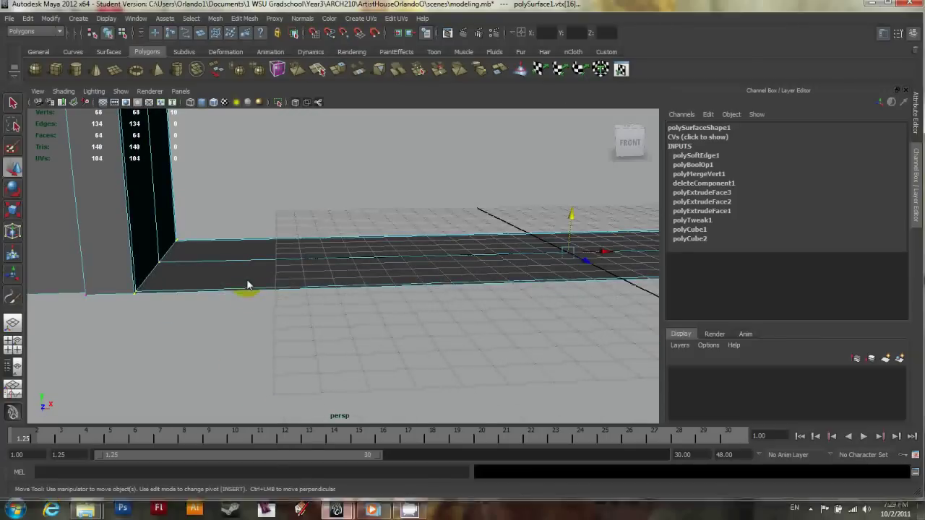
{"action": "right_click", "coordinate": [247, 285]}
{"action": "right_click_drag", "start_coordinate": [250, 293], "coordinate": [245, 292]}
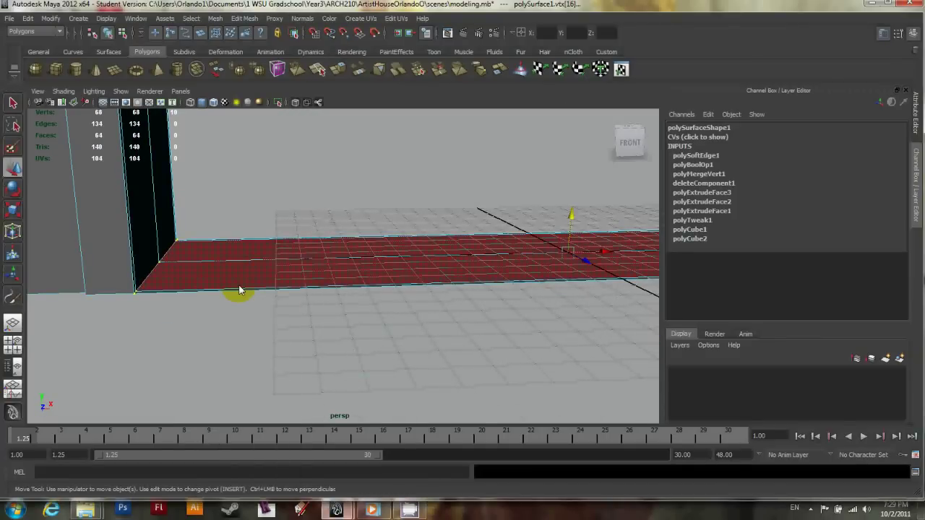
{"action": "left_click", "coordinate": [241, 288]}
{"action": "left_click", "coordinate": [240, 252]}
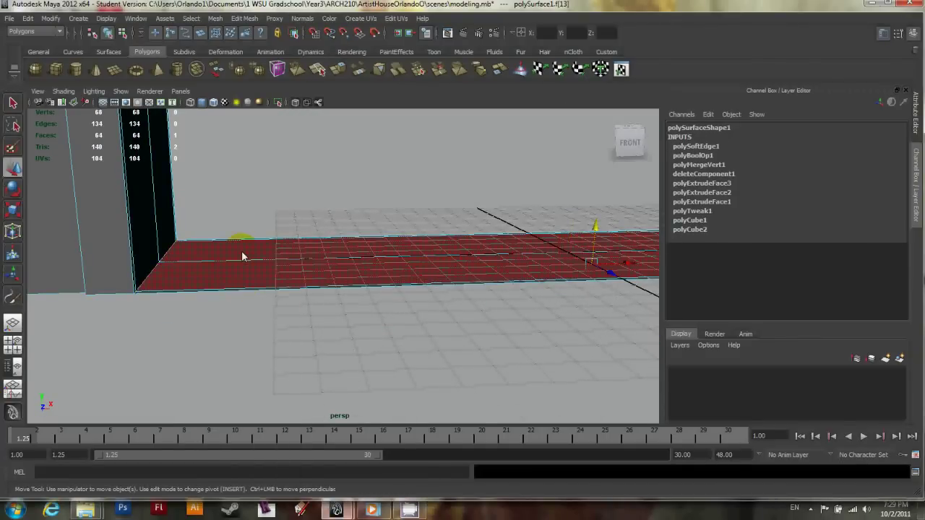
{"action": "left_click", "coordinate": [243, 251], "text": "shift"}
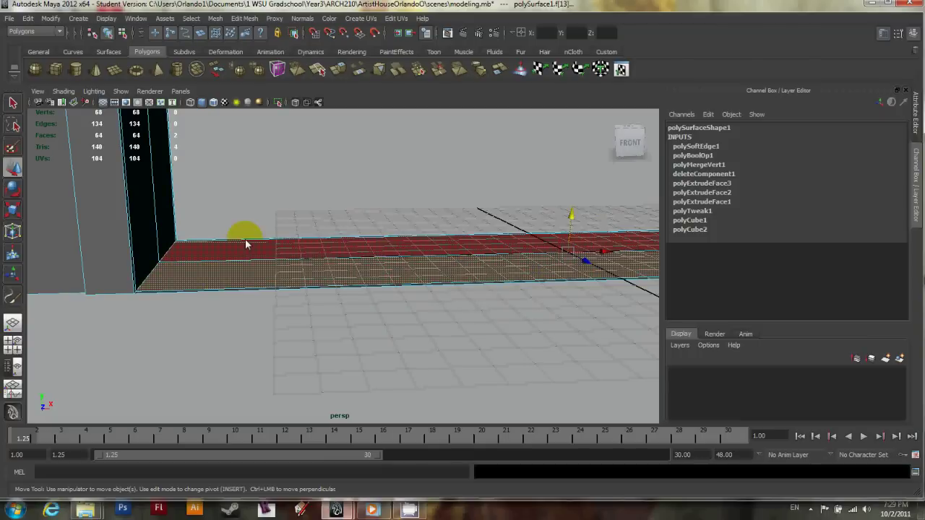
{"action": "left_click", "coordinate": [250, 331]}
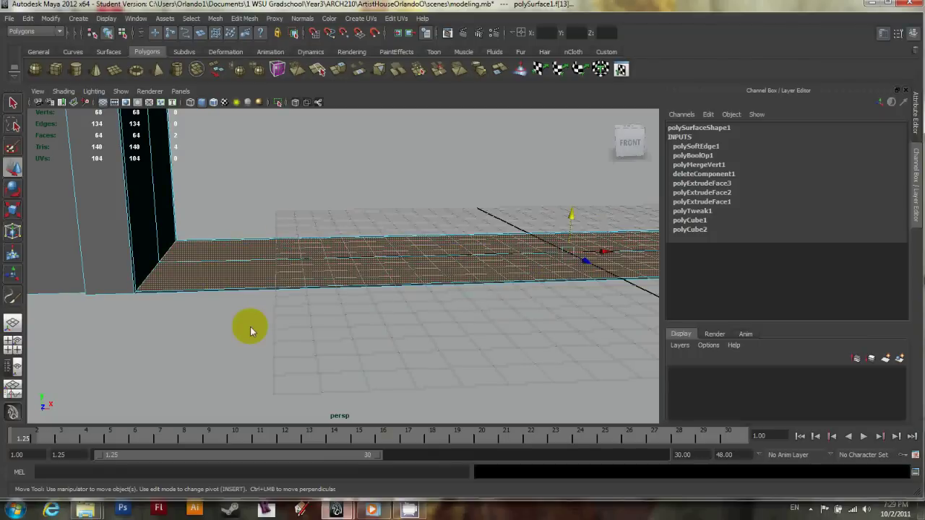
{"action": "key", "text": "Delete"}
Delete the remaining overlapping faces along the door threshold and return to object mode with the wall selected.
{"action": "left_click", "coordinate": [238, 252]}
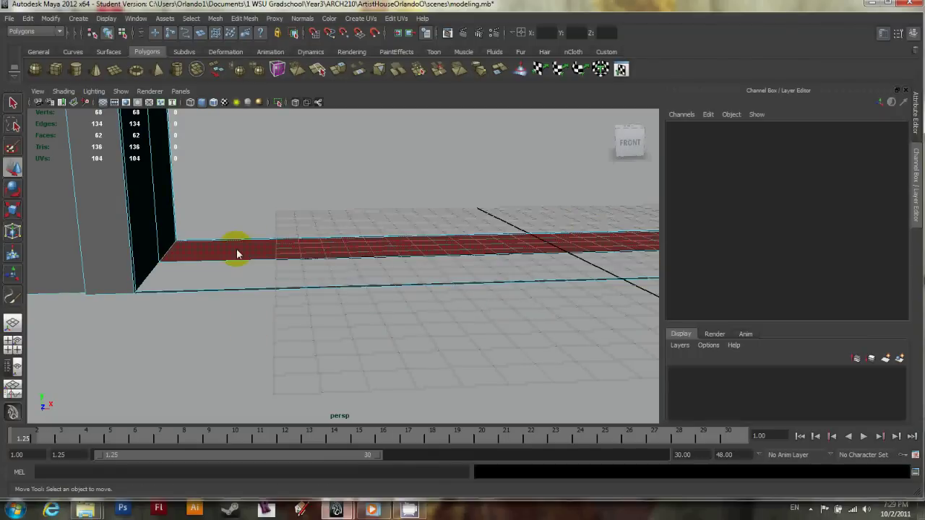
{"action": "key", "text": "Delete"}
{"action": "left_click", "coordinate": [253, 326]}
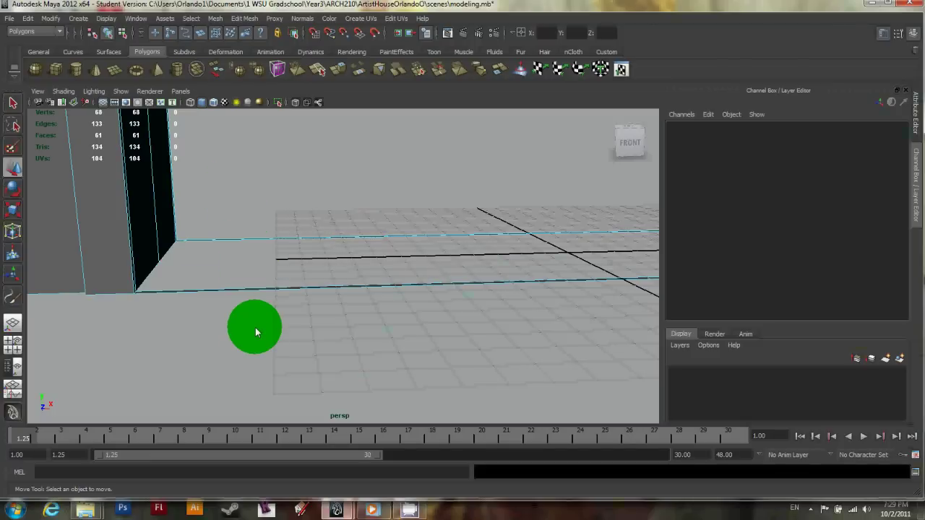
{"action": "key", "text": "Delete"}
{"action": "left_click_drag", "start_coordinate": [244, 243], "coordinate": [356, 272], "text": "alt"}
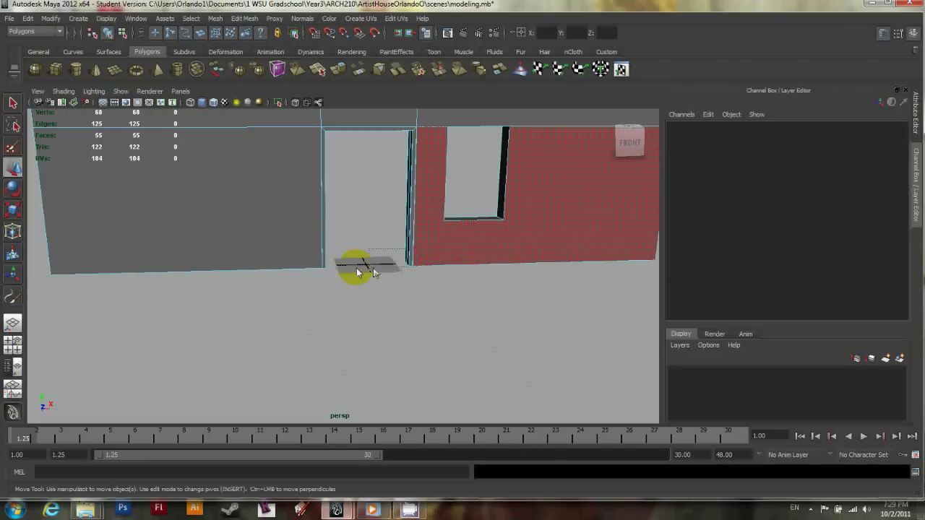
{"action": "left_click", "coordinate": [419, 249]}
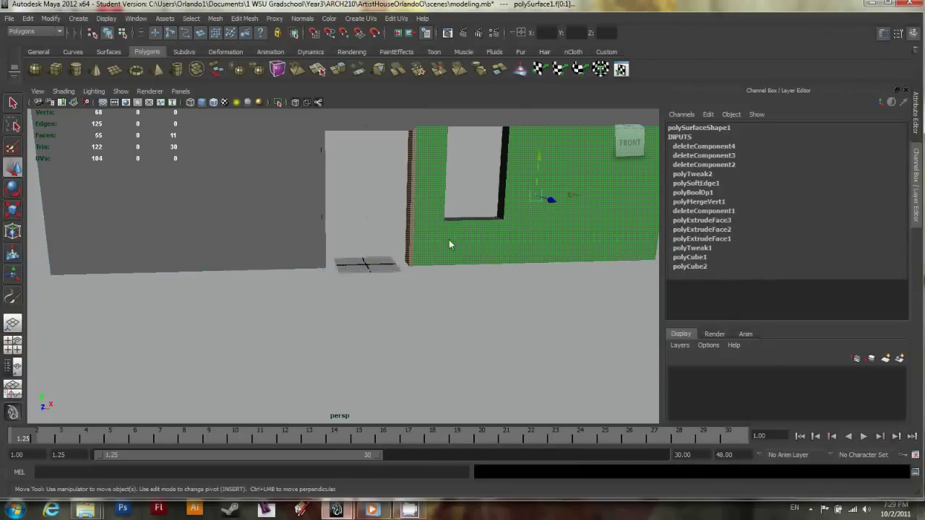
{"action": "key", "text": "F8"}
{"action": "left_click", "coordinate": [442, 307]}
{"action": "left_click_drag", "start_coordinate": [452, 303], "coordinate": [412, 311], "text": "alt"}
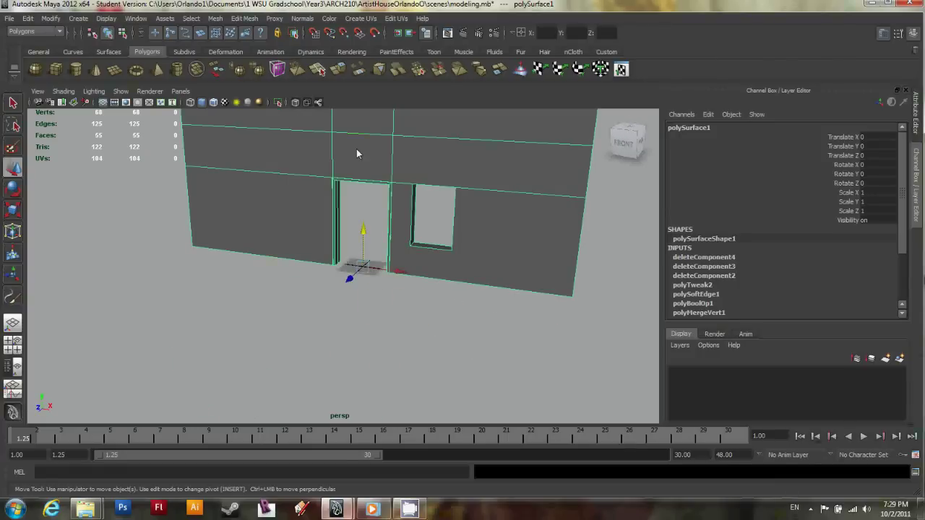
Create a new polygon cube at the base of the wall and set its height to 12.
{"action": "left_click", "coordinate": [53, 75]}
{"action": "left_click_drag", "start_coordinate": [95, 106], "coordinate": [437, 251], "text": "alt"}
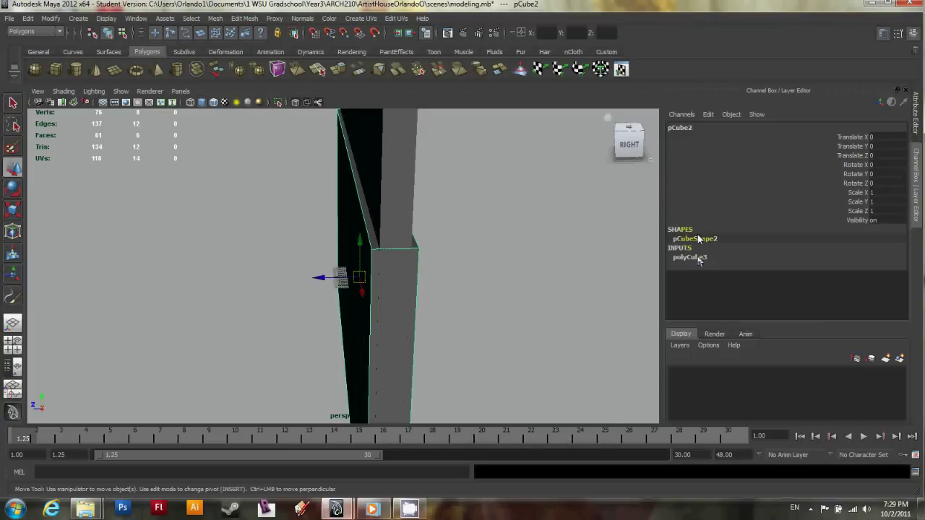
{"action": "left_click", "coordinate": [698, 258]}
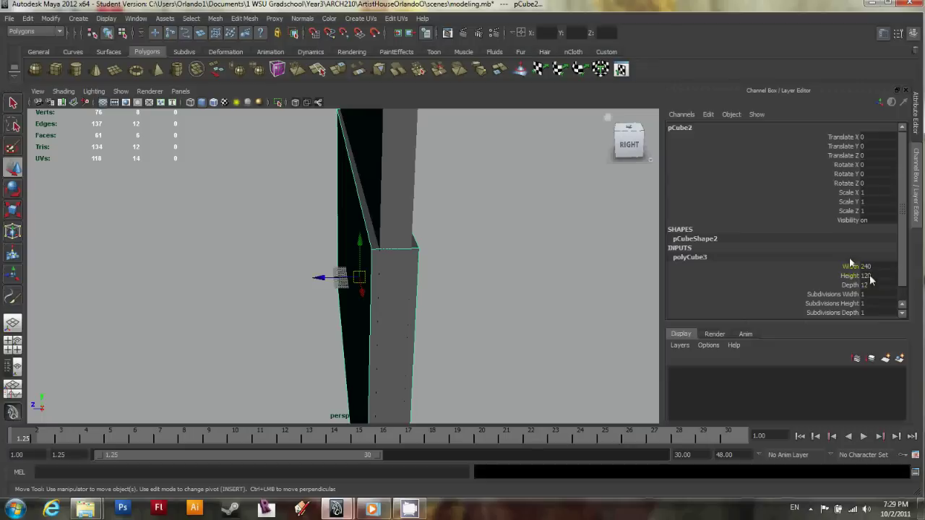
{"action": "left_click", "coordinate": [887, 278]}
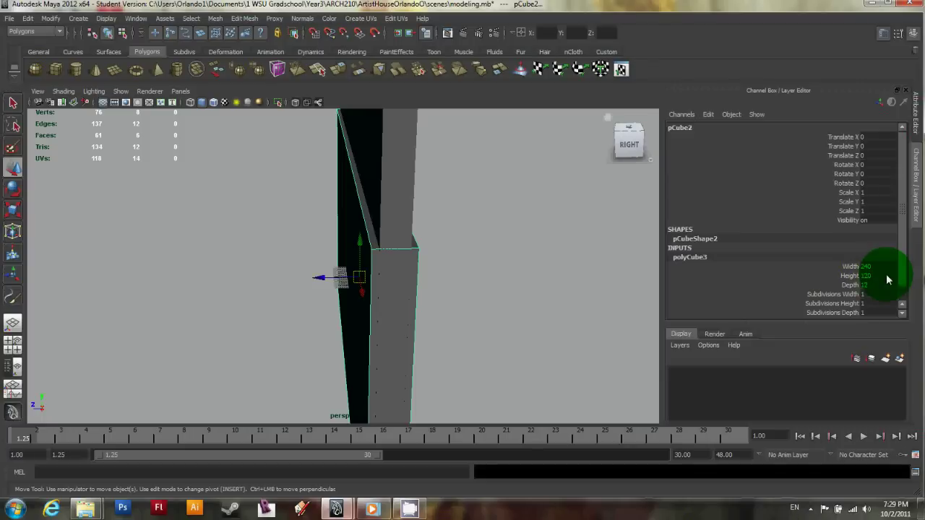
{"action": "double_click", "coordinate": [887, 279]}
{"action": "type", "text": "12"}
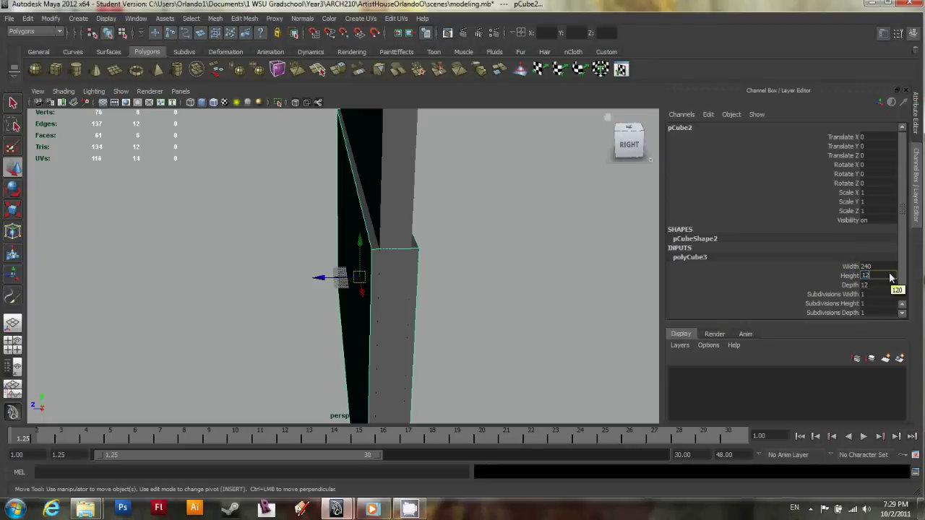
{"action": "key", "text": "Return"}
{"action": "key", "text": "f"}
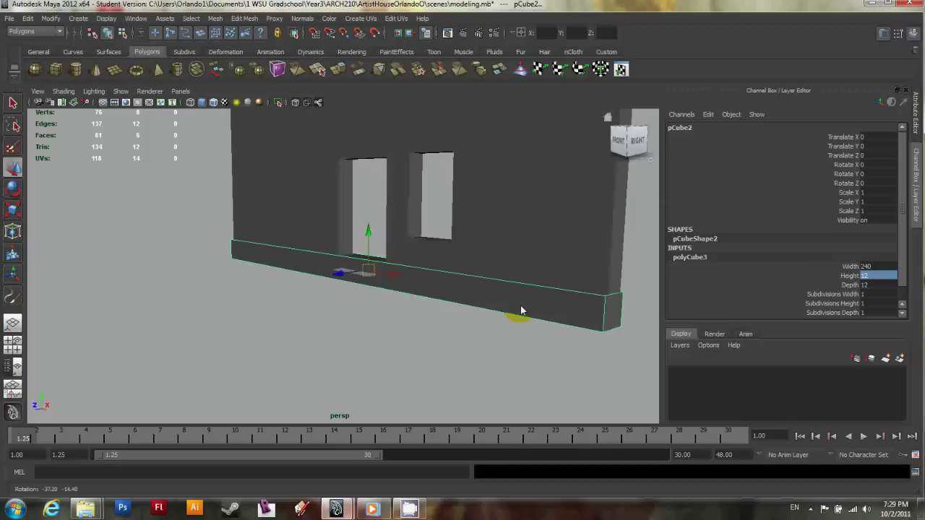
{"action": "left_click_drag", "start_coordinate": [520, 305], "coordinate": [532, 310], "text": "alt"}
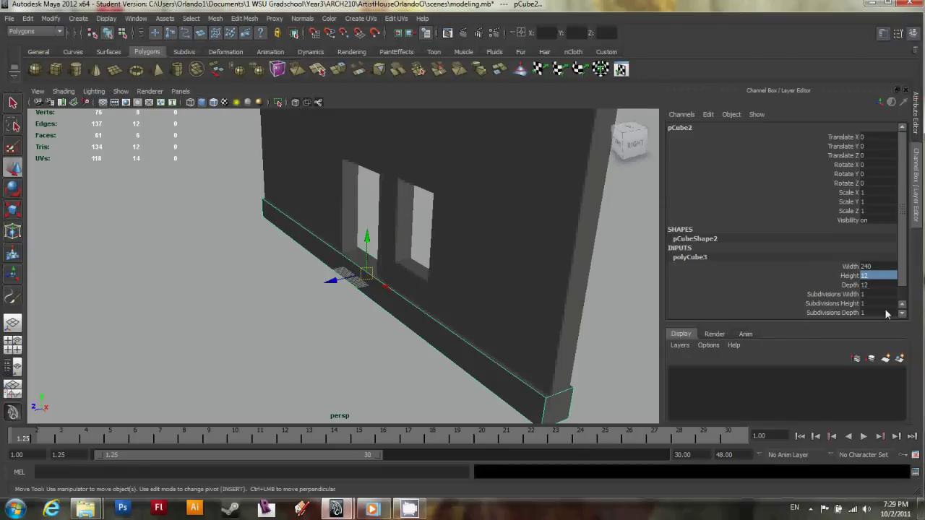
Set the new cube's depth to 120 so it forms a wide slab under the wall.
{"action": "left_click", "coordinate": [878, 267]}
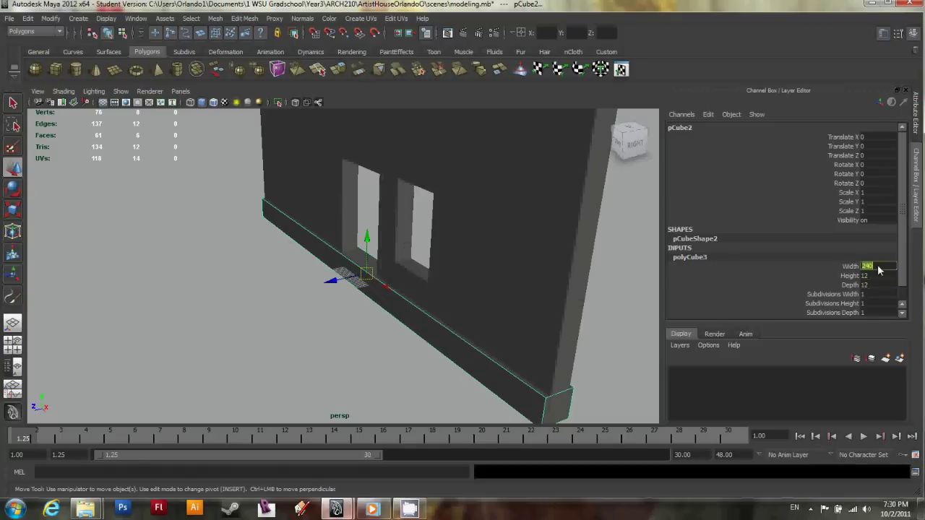
{"action": "left_click_drag", "start_coordinate": [879, 270], "coordinate": [868, 282]}
{"action": "left_click", "coordinate": [880, 286]}
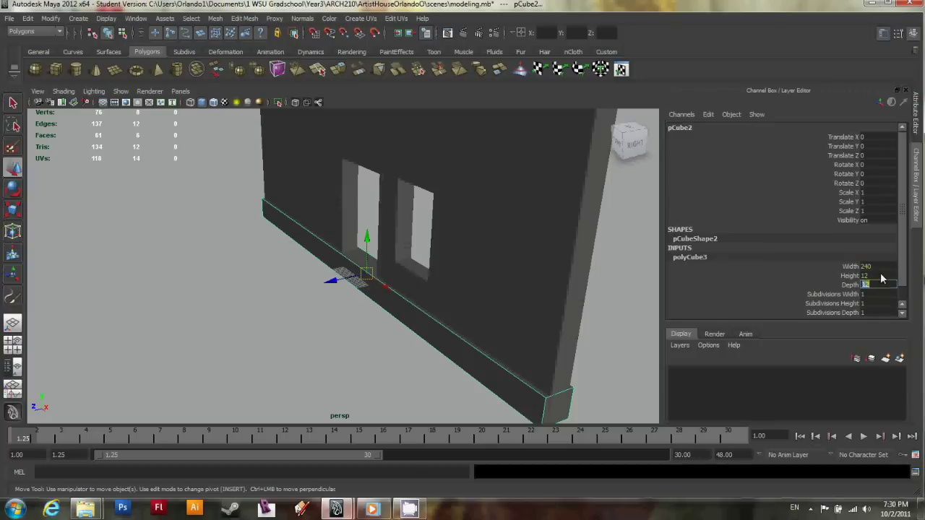
{"action": "middle_click_drag", "start_coordinate": [709, 310], "coordinate": [626, 305]}
{"action": "left_click", "coordinate": [878, 276]}
{"action": "left_click", "coordinate": [875, 286]}
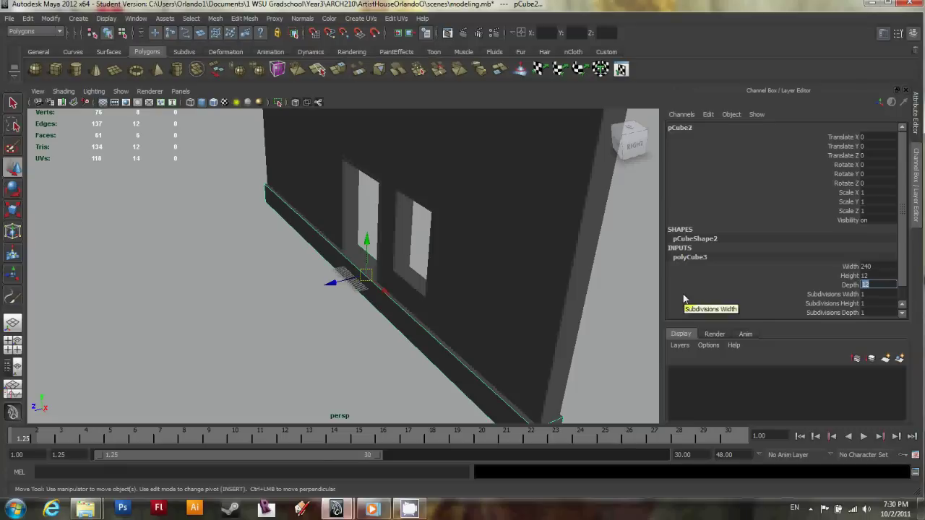
{"action": "type", "text": "12"}
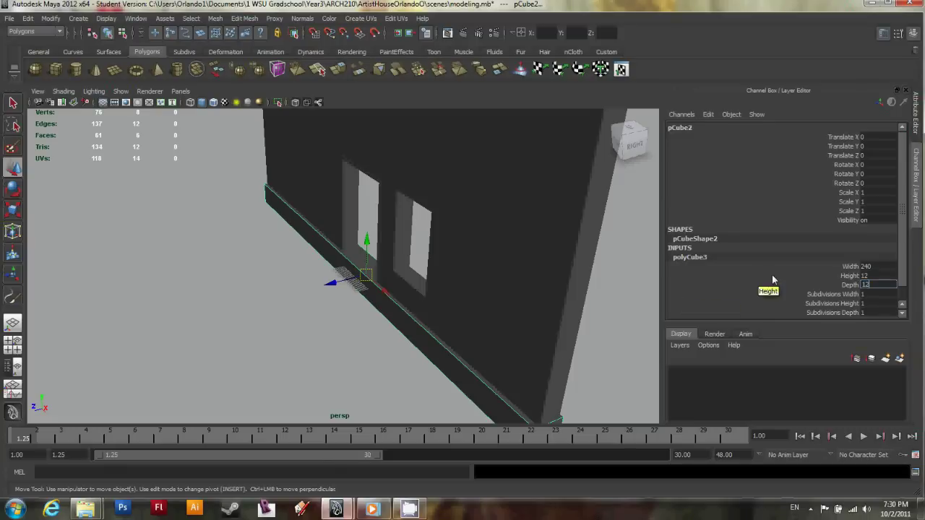
{"action": "type", "text": "0"}
{"action": "key", "text": "Return"}
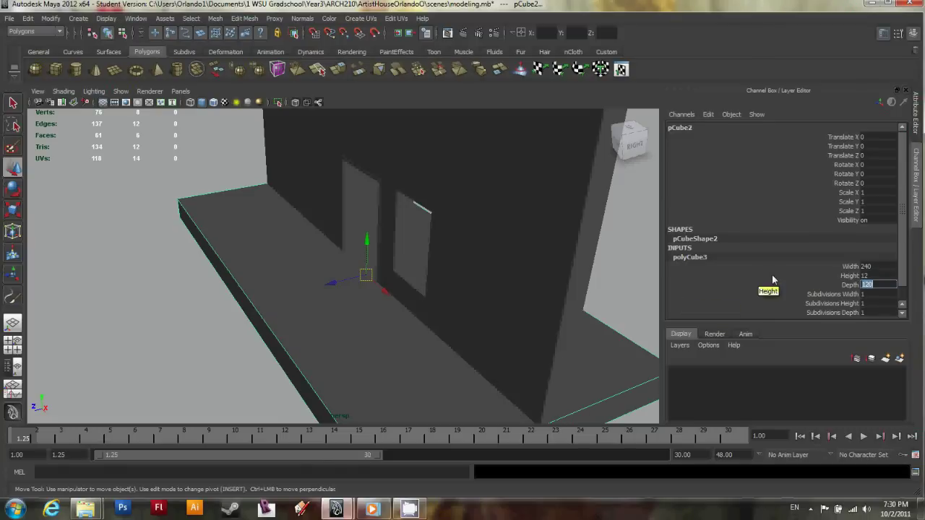
{"action": "key", "text": "f"}
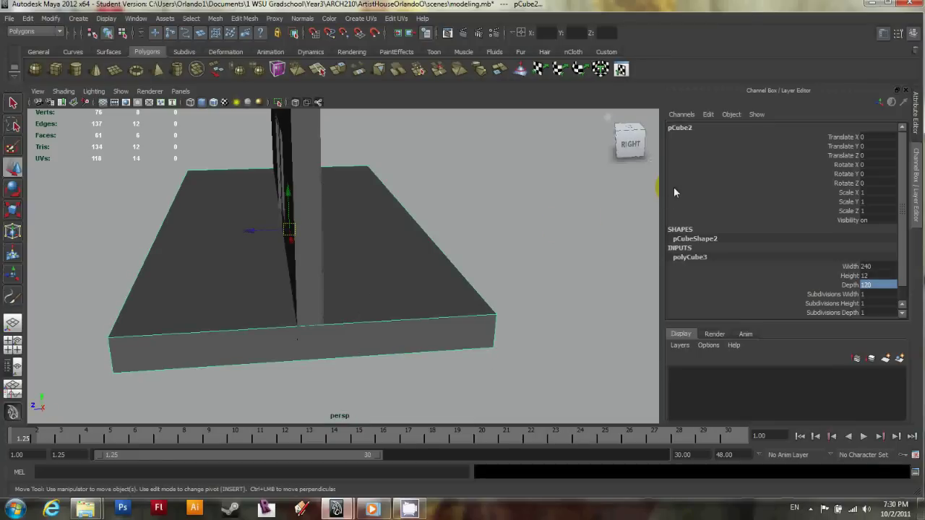
Rename the slab cube as FloorPlate and keep the Move tool active.
{"action": "key", "text": "e"}
{"action": "left_click", "coordinate": [690, 130]}
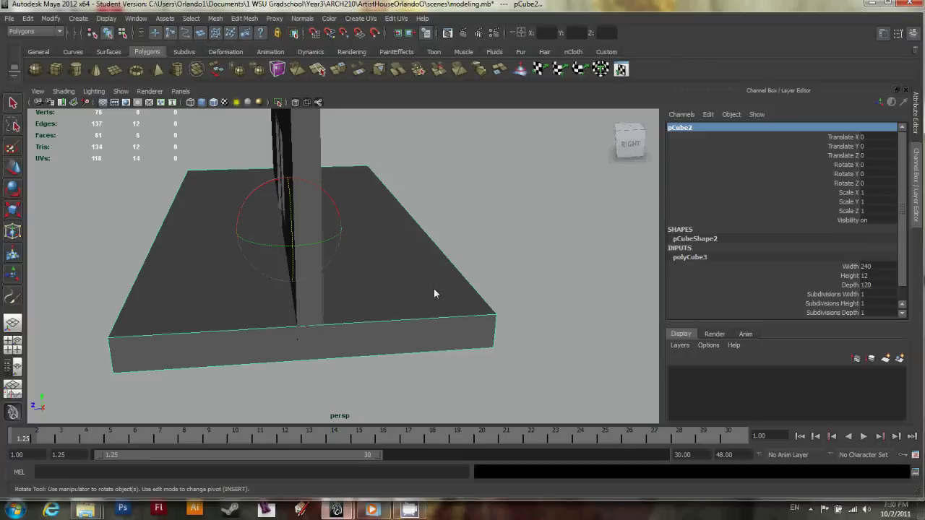
{"action": "key", "text": "w"}
{"action": "left_click", "coordinate": [681, 128]}
{"action": "double_click", "coordinate": [684, 132]}
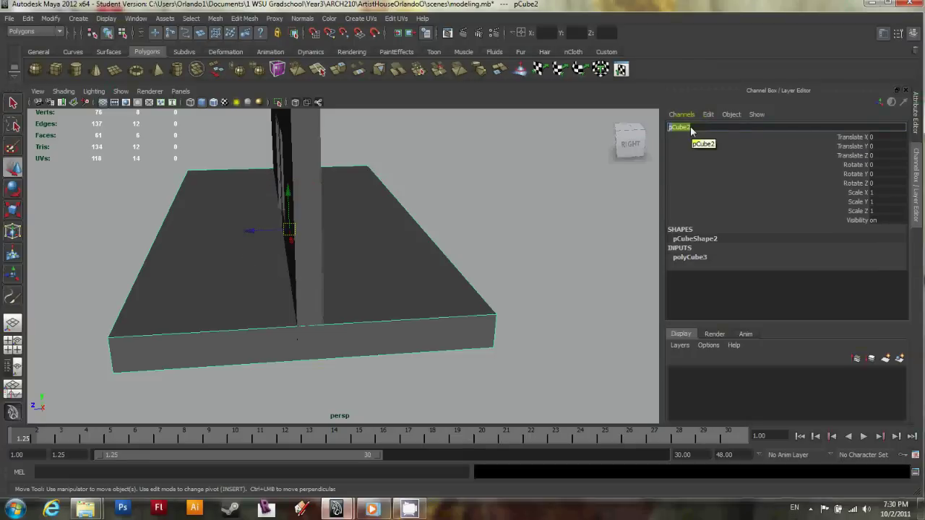
{"action": "type", "text": "FloorPlate"}
{"action": "key", "text": "Return"}
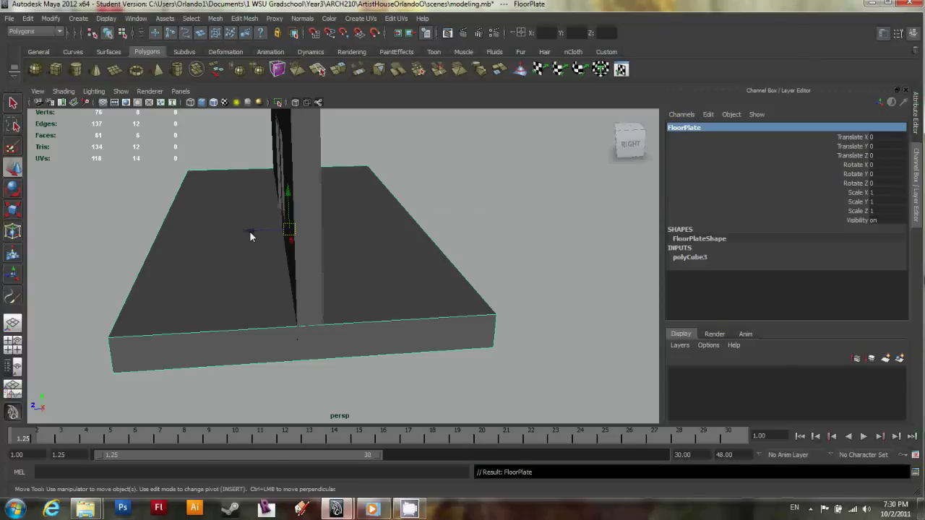
Move the floor plate back behind the wall along Z and set its Translate Z to -64.
{"action": "left_click_drag", "start_coordinate": [249, 231], "coordinate": [380, 229]}
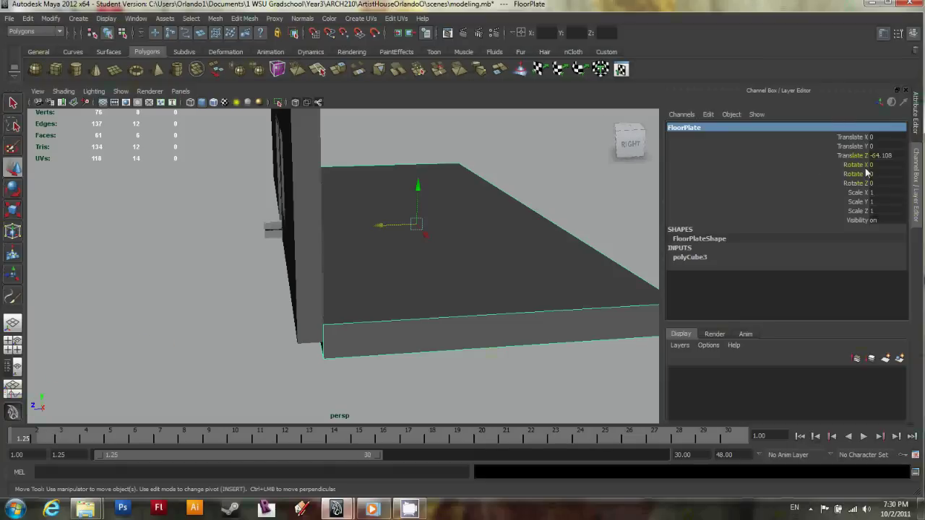
{"action": "left_click", "coordinate": [900, 156]}
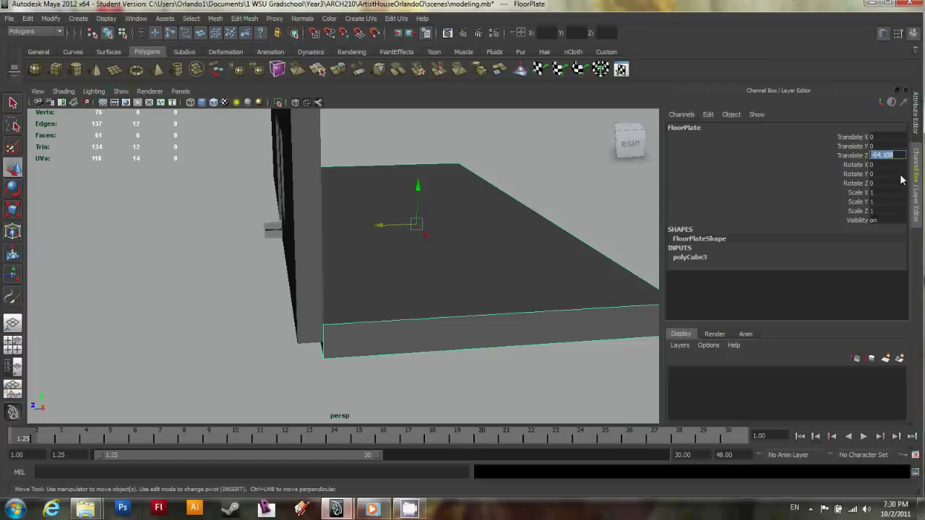
{"action": "left_click_drag", "start_coordinate": [571, 263], "coordinate": [510, 257], "text": "alt"}
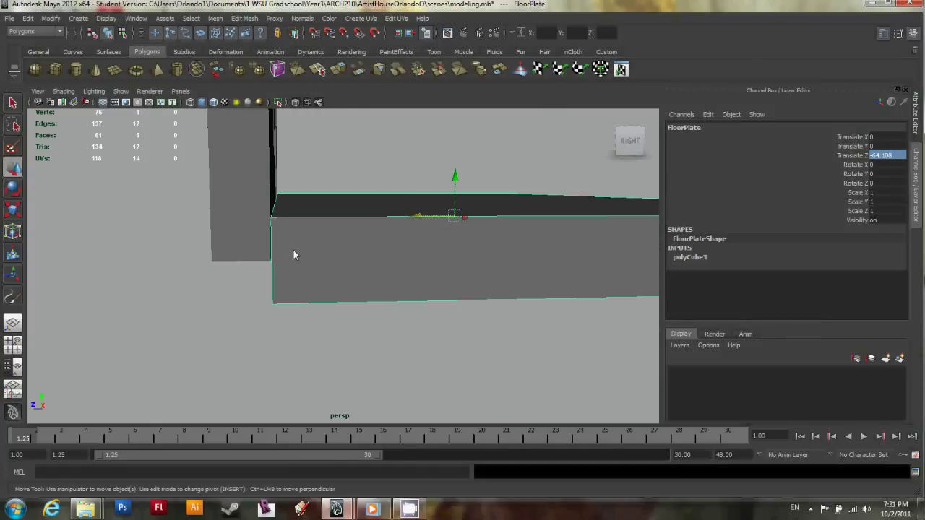
{"action": "scroll", "coordinate": [294, 250], "scroll_direction": "up", "scroll_amount": 3}
{"action": "left_click_drag", "start_coordinate": [214, 233], "coordinate": [252, 197], "text": "alt"}
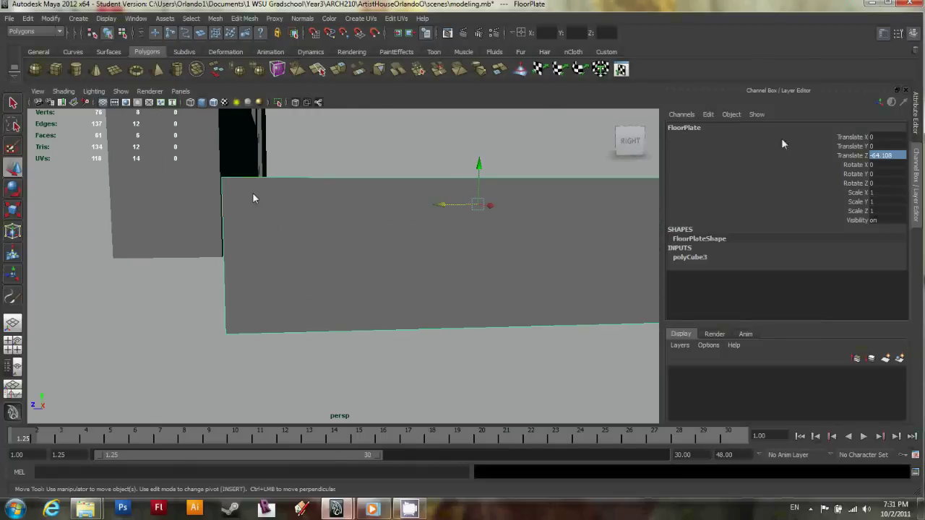
{"action": "left_click", "coordinate": [893, 155]}
{"action": "left_click", "coordinate": [897, 157]}
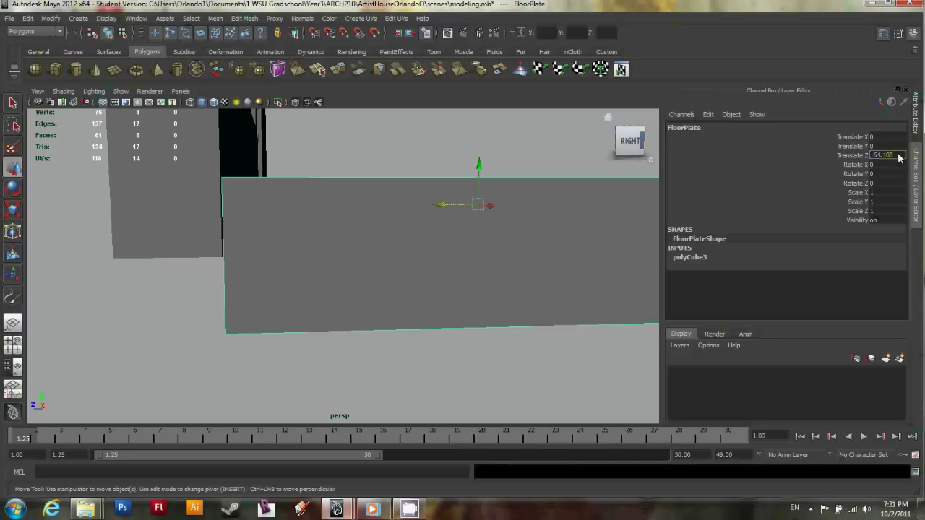
{"action": "key", "text": "BackSpace"}
{"action": "key", "text": "BackSpace"}
{"action": "key", "text": "BackSpace"}
{"action": "key", "text": "Return"}
{"action": "left_click", "coordinate": [303, 247], "text": "alt"}
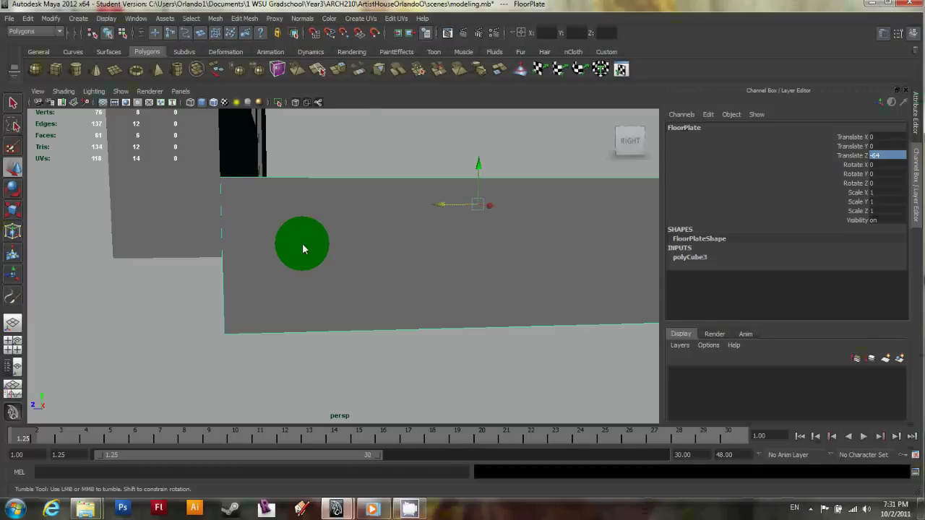
Lower the floor plate beneath the wall by setting its Translate Y to -6.
{"action": "left_click_drag", "start_coordinate": [302, 247], "coordinate": [243, 274], "text": "alt"}
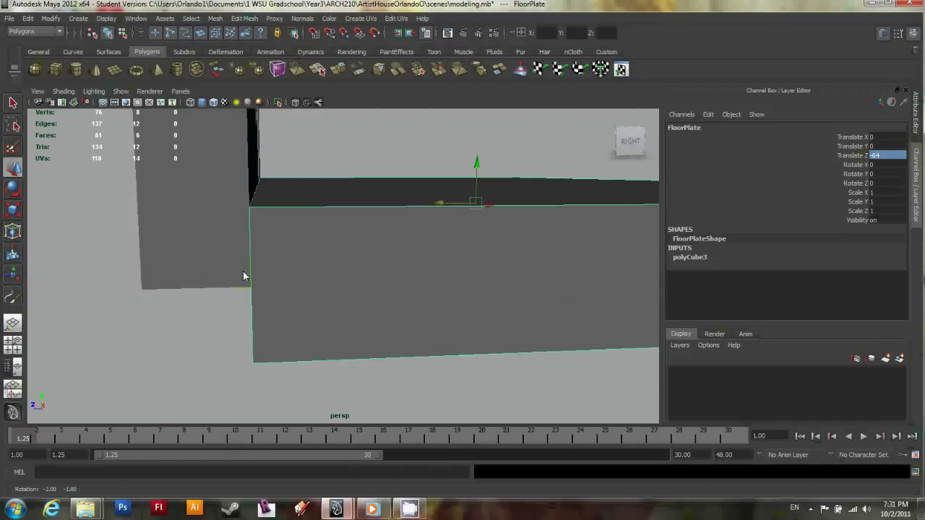
{"action": "right_click_drag", "start_coordinate": [243, 273], "coordinate": [225, 266], "text": "alt"}
{"action": "mouse_move", "coordinate": [224, 266]}
{"action": "left_mouse_down", "text": "alt"}
{"action": "mouse_move", "coordinate": [340, 258]}
{"action": "mouse_move", "coordinate": [305, 263]}
{"action": "mouse_move", "coordinate": [310, 276]}
{"action": "mouse_move", "coordinate": [316, 253]}
{"action": "mouse_move", "coordinate": [264, 263]}
{"action": "left_mouse_up", "text": "alt"}
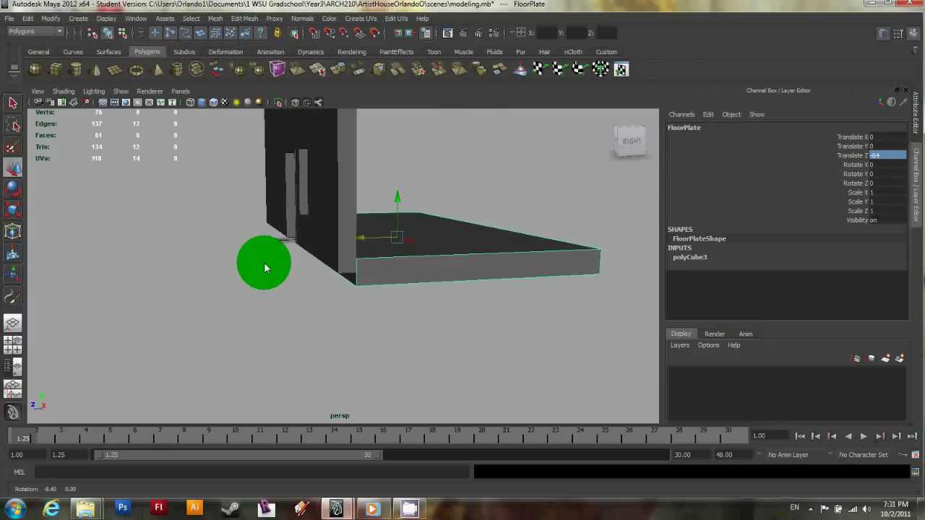
{"action": "scroll", "coordinate": [362, 238], "scroll_direction": "up", "scroll_amount": 3}
{"action": "left_click", "coordinate": [887, 153]}
{"action": "left_click", "coordinate": [888, 146]}
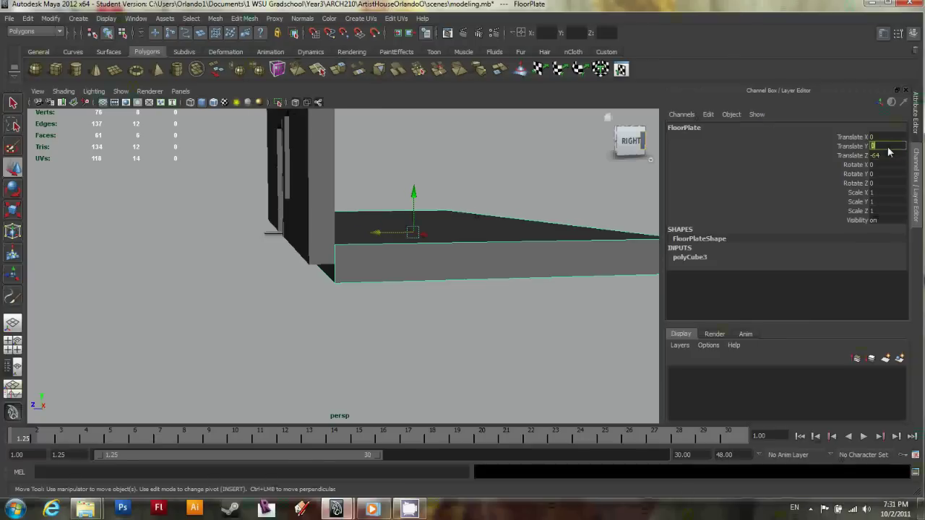
{"action": "type", "text": "-6"}
{"action": "key", "text": "Return"}
{"action": "left_click_drag", "start_coordinate": [231, 253], "coordinate": [368, 269], "text": "alt"}
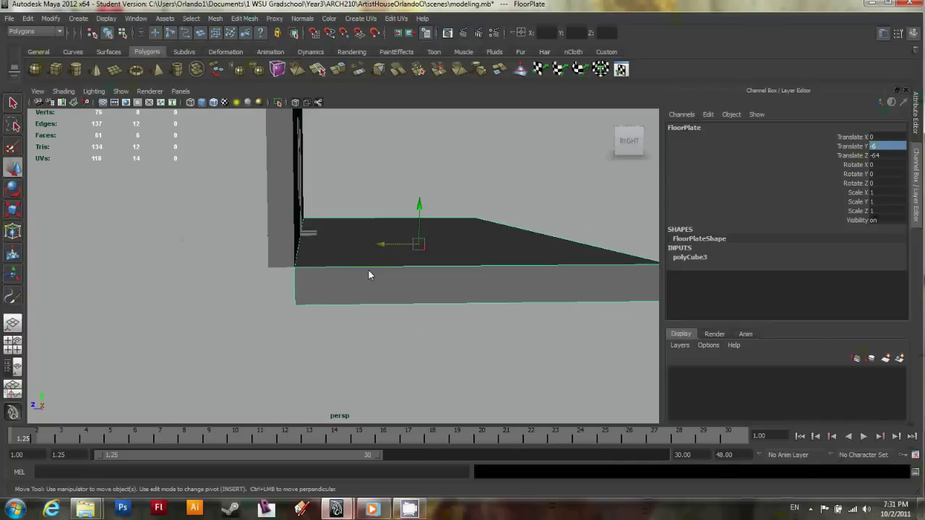
{"action": "key", "text": "Return"}
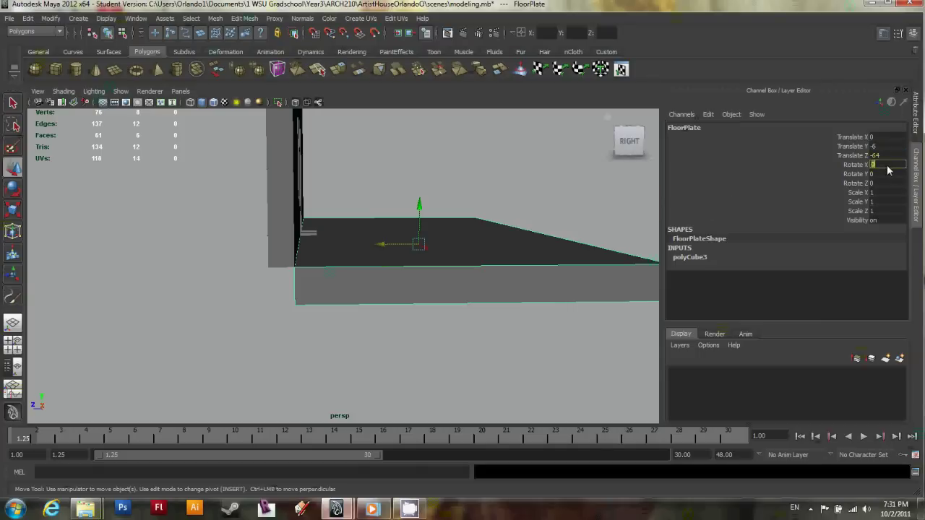
Set the floor plate's Translate Z to -63.
{"action": "left_click", "coordinate": [893, 156]}
{"action": "type", "text": "-63"}
{"action": "key", "text": "Return"}
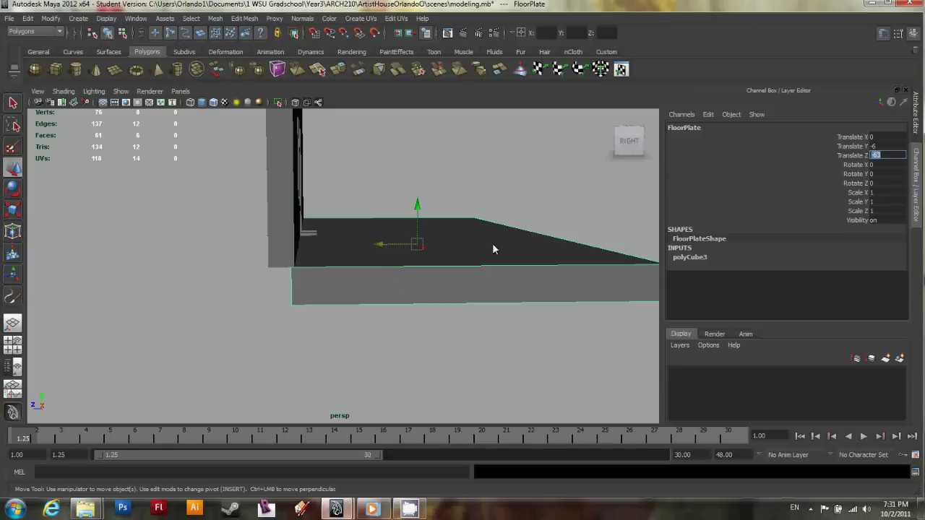
Shift the floor plate toward the wall's outer side by setting its Translate Z to -52.
{"action": "type", "text": "xxxxxxxxxx"}
{"action": "key", "text": "BackSpace"}
{"action": "key", "text": "BackSpace"}
{"action": "key", "text": "BackSpace"}
{"action": "key", "text": "BackSpace"}
{"action": "key", "text": "BackSpace"}
{"action": "key", "text": "BackSpace"}
{"action": "key", "text": "BackSpace"}
{"action": "key", "text": "BackSpace"}
{"action": "key", "text": "BackSpace"}
{"action": "key", "text": "BackSpace"}
{"action": "type", "text": "-6"}
{"action": "key", "text": "BackSpace"}
{"action": "type", "text": "52"}
{"action": "key", "text": "Return"}
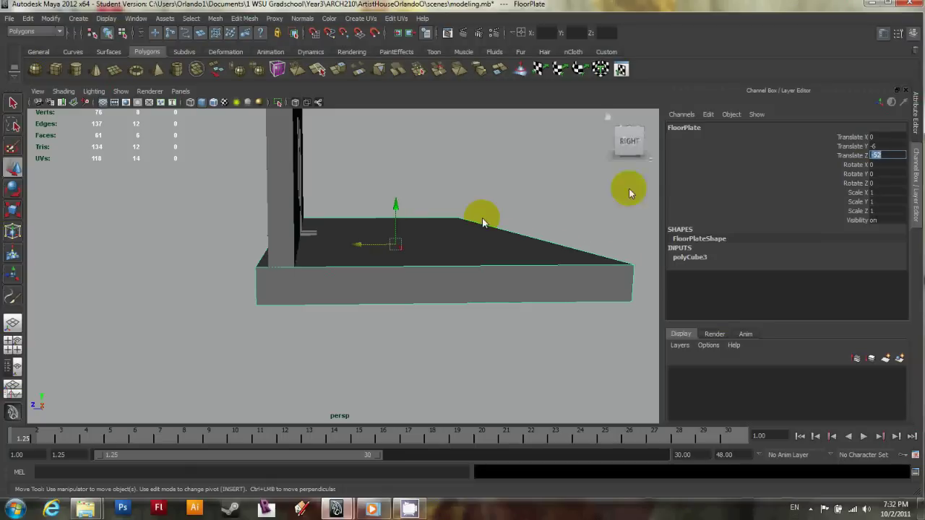
Set the floor plate's Translate Z to -56 to line its edge up with the wall's outer face.
{"action": "left_click", "coordinate": [878, 158]}
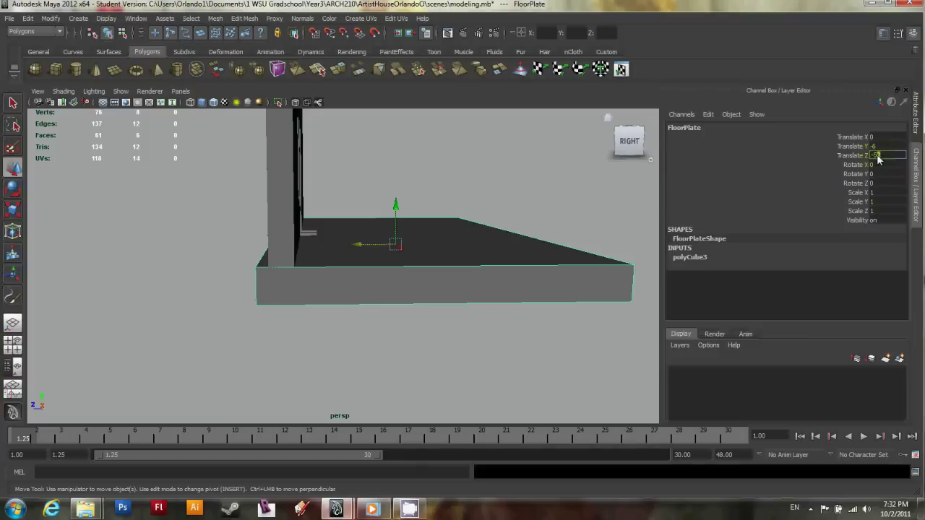
{"action": "left_click_drag", "start_coordinate": [355, 306], "coordinate": [383, 299], "text": "alt"}
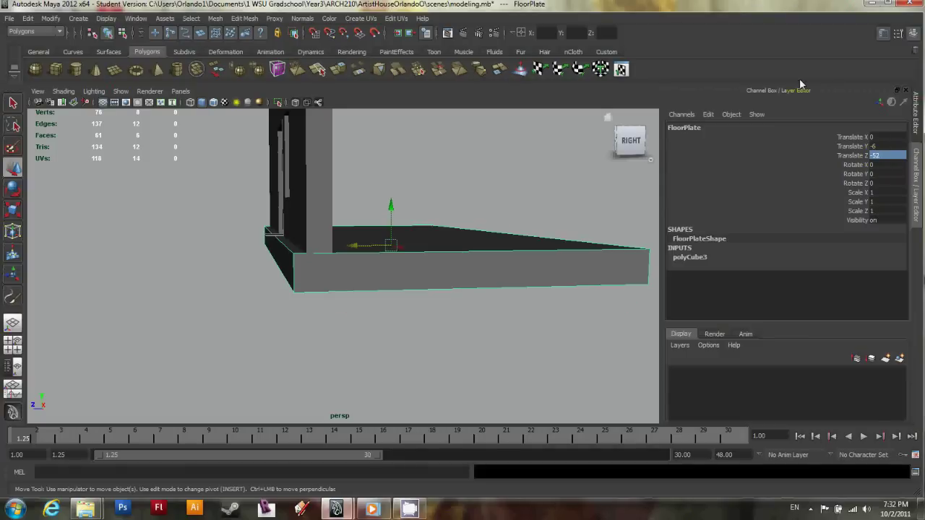
{"action": "left_click", "coordinate": [888, 157]}
{"action": "type", "text": "-56"}
{"action": "key", "text": "Return"}
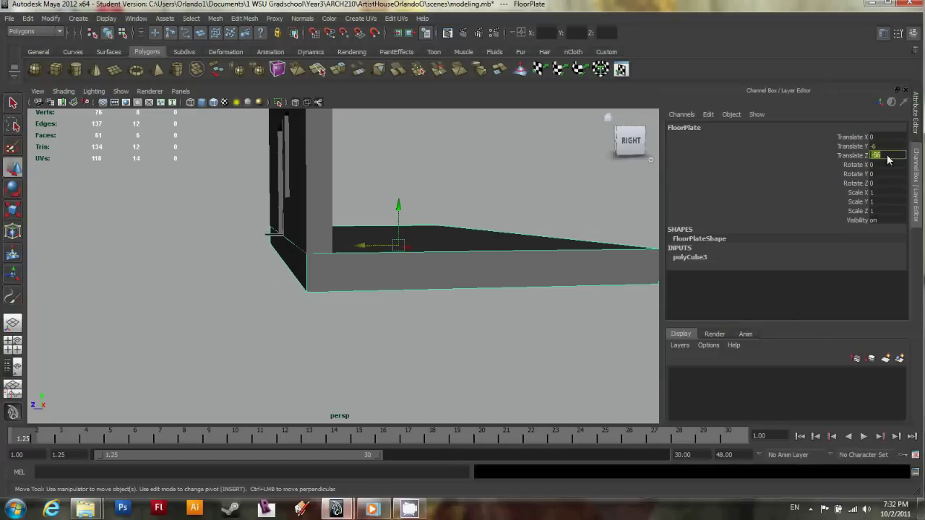
Select the wall and examine how its base meets the floor plate from the outer and inner sides.
{"action": "left_click_drag", "start_coordinate": [244, 153], "coordinate": [468, 308], "text": "alt"}
{"action": "left_click", "coordinate": [294, 253]}
{"action": "scroll", "coordinate": [296, 254], "scroll_direction": "up", "scroll_amount": 3}
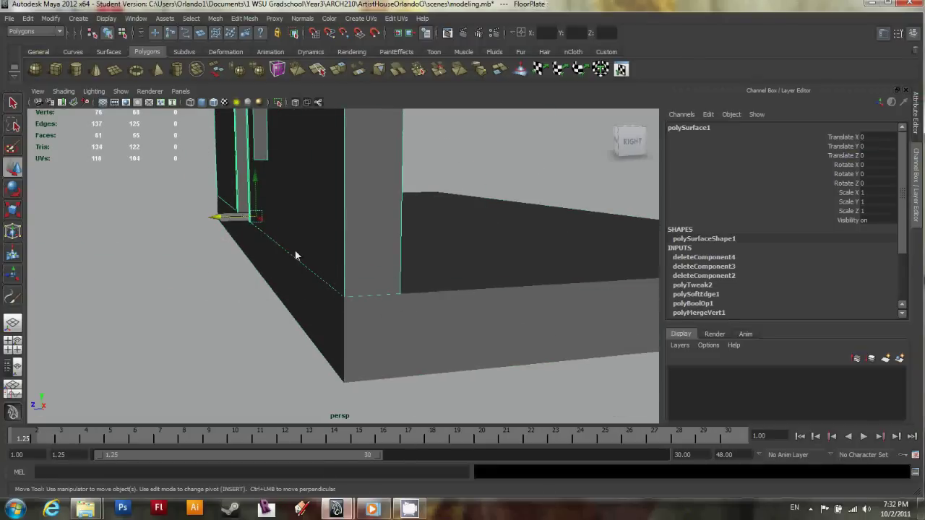
{"action": "left_click", "coordinate": [320, 302]}
{"action": "right_click_drag", "start_coordinate": [320, 297], "coordinate": [293, 275], "text": "alt"}
{"action": "left_click_drag", "start_coordinate": [293, 276], "coordinate": [141, 222], "text": "alt"}
{"action": "middle_click_drag", "start_coordinate": [214, 218], "coordinate": [222, 267], "text": "alt"}
{"action": "left_click_drag", "start_coordinate": [224, 268], "coordinate": [189, 254], "text": "alt"}
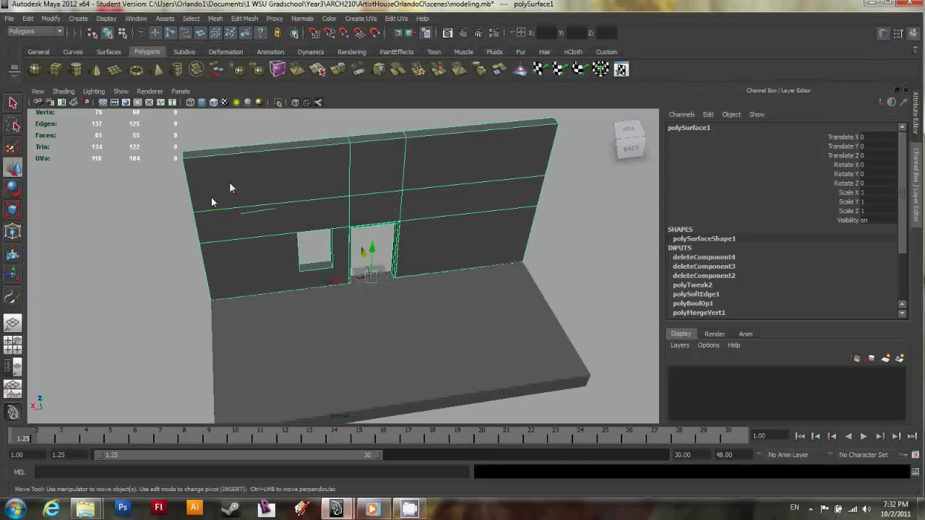
{"action": "left_click_drag", "start_coordinate": [211, 197], "coordinate": [212, 161], "text": "alt"}
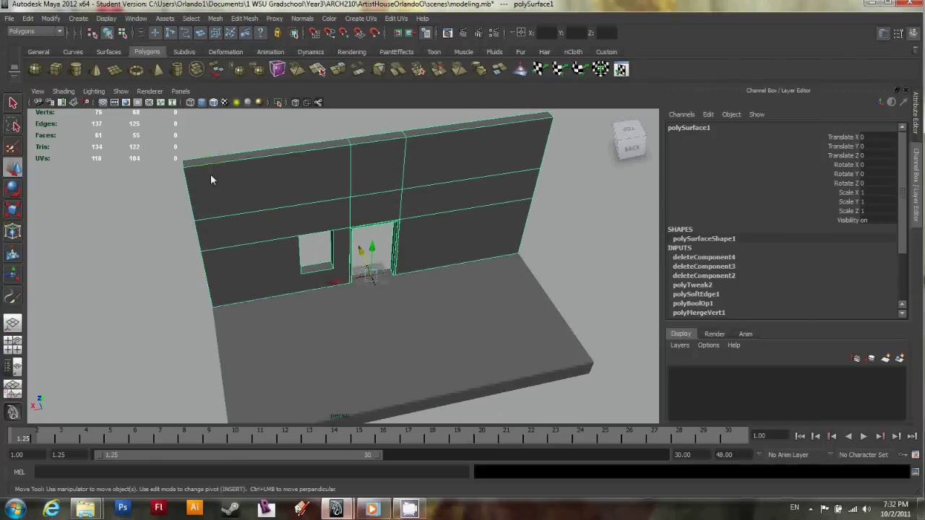
Try to insert a vertical edge loop near the window-side end of the wall with the Insert Edge Loop Tool.
{"action": "left_click", "coordinate": [244, 18]}
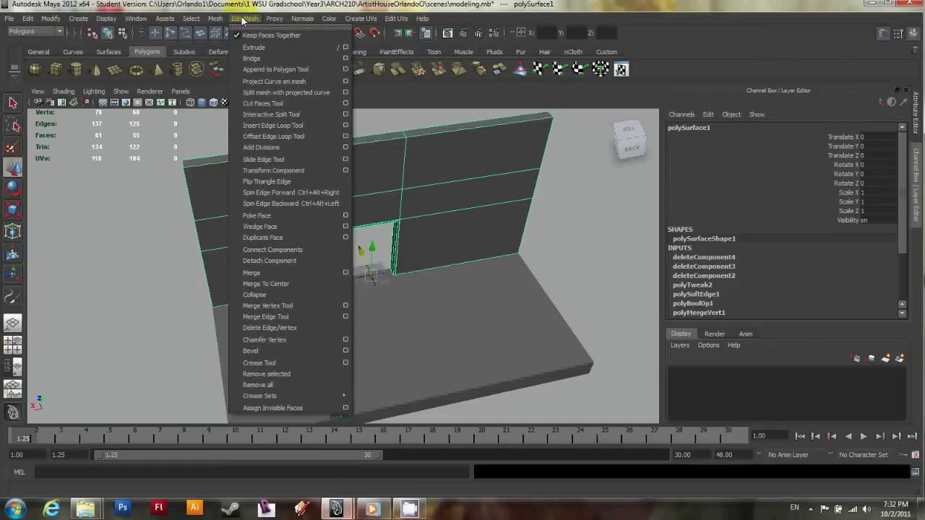
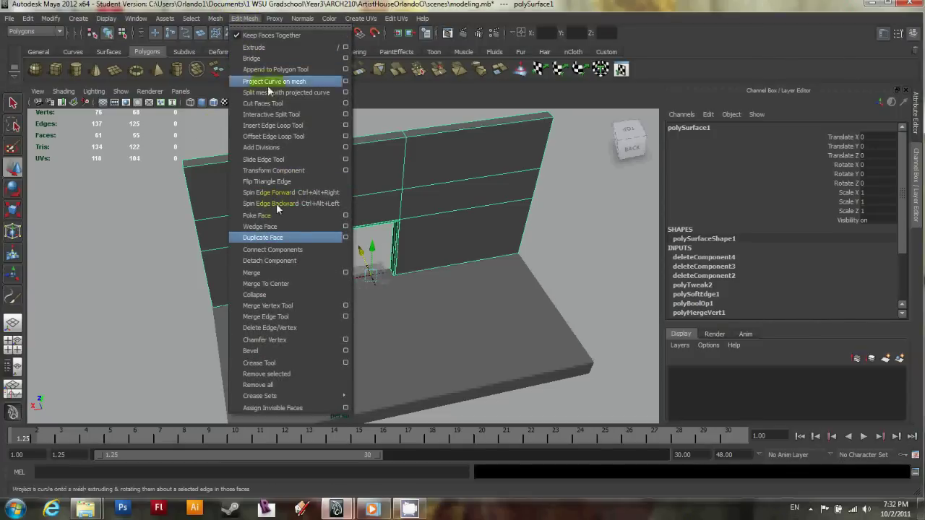
{"action": "left_click", "coordinate": [292, 128]}
{"action": "scroll", "coordinate": [206, 164], "scroll_direction": "up", "scroll_amount": 3}
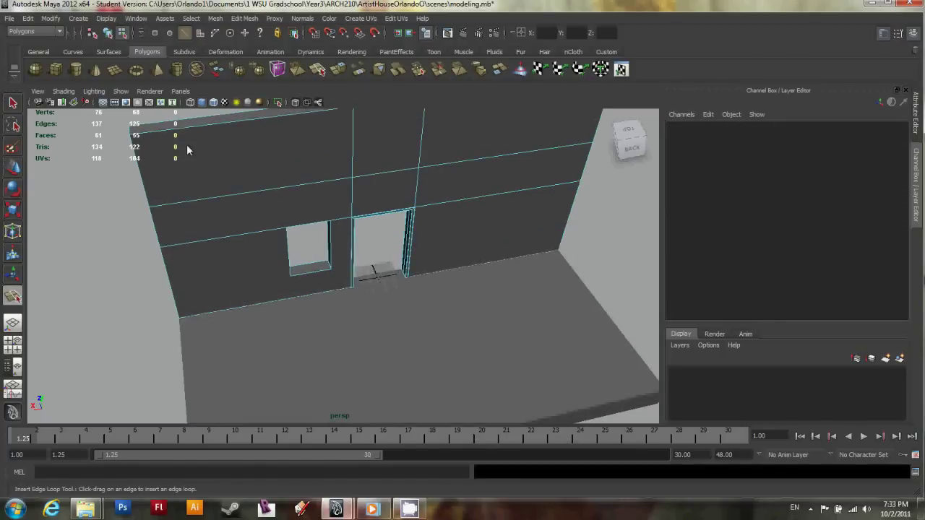
{"action": "scroll", "coordinate": [185, 148], "scroll_direction": "down", "scroll_amount": 3}
{"action": "scroll", "coordinate": [185, 149], "scroll_direction": "up", "scroll_amount": 3}
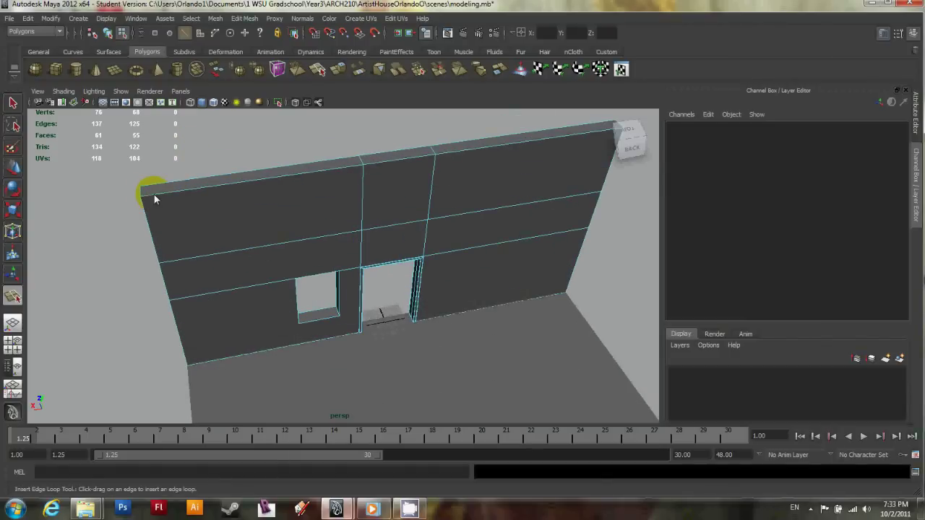
{"action": "mouse_move", "coordinate": [158, 193]}
{"action": "left_mouse_down"}
{"action": "mouse_move", "coordinate": [154, 201]}
{"action": "mouse_move", "coordinate": [169, 207]}
{"action": "mouse_move", "coordinate": [160, 207]}
{"action": "mouse_move", "coordinate": [178, 305]}
{"action": "left_mouse_up"}
{"action": "left_click_drag", "start_coordinate": [241, 274], "coordinate": [399, 254], "text": "alt"}
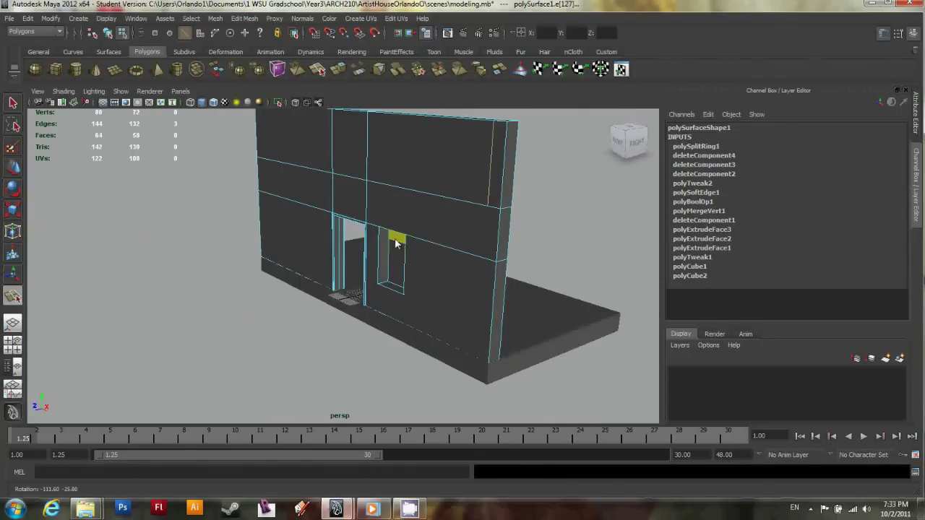
{"action": "left_click_drag", "start_coordinate": [396, 244], "coordinate": [392, 244], "text": "alt"}
Try another edge loop from the edge above the window, and undo the edge loop insertions on the wall.
{"action": "key", "text": "g"}
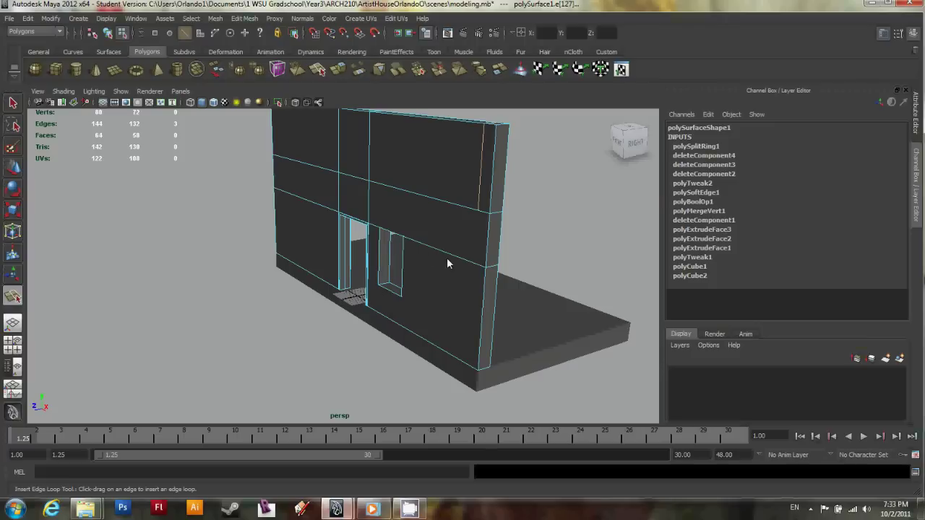
{"action": "left_click_drag", "start_coordinate": [471, 265], "coordinate": [467, 272]}
{"action": "key", "text": "ctrl+z"}
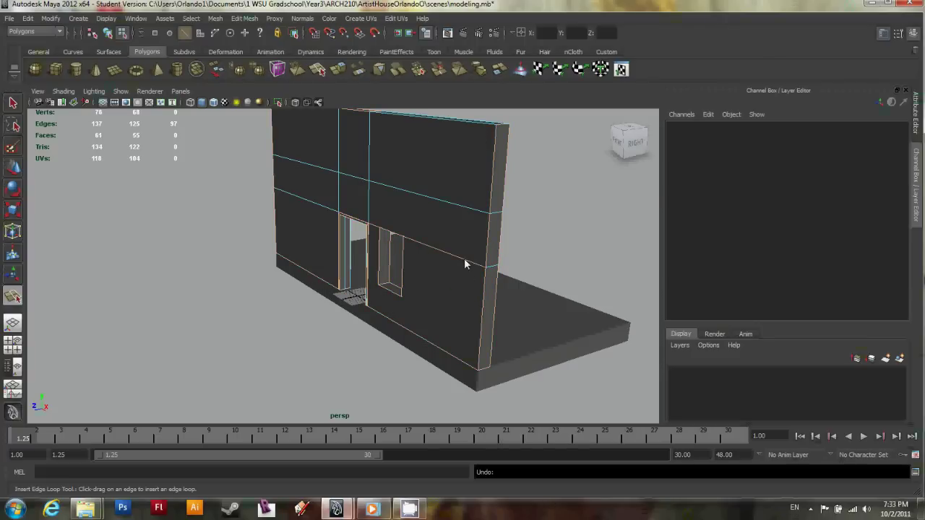
{"action": "key", "text": "ctrl+z"}
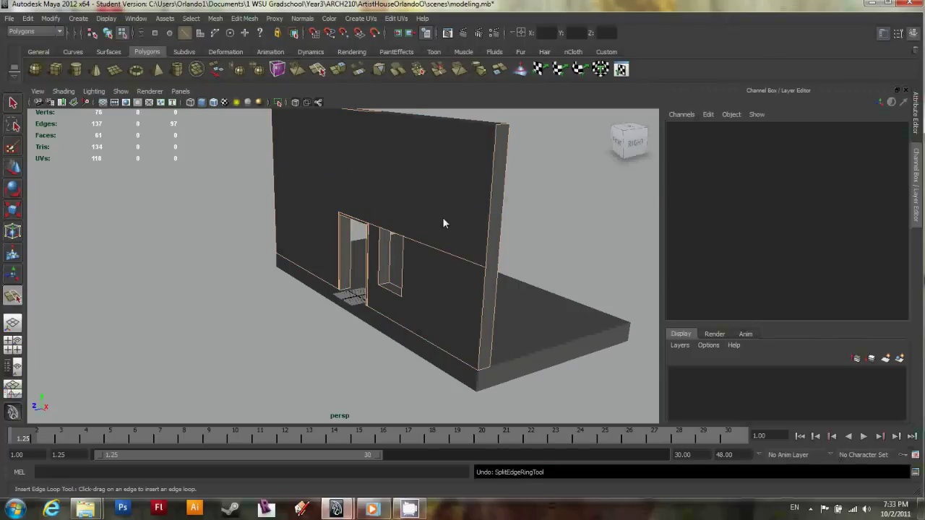
Select all of the wall's edges to check its edge layout and return to object mode with the wall selected.
{"action": "mouse_move", "coordinate": [442, 217]}
{"action": "left_mouse_down", "text": "alt"}
{"action": "mouse_move", "coordinate": [466, 245]}
{"action": "mouse_move", "coordinate": [458, 226]}
{"action": "left_mouse_up", "text": "alt"}
{"action": "key", "text": "q"}
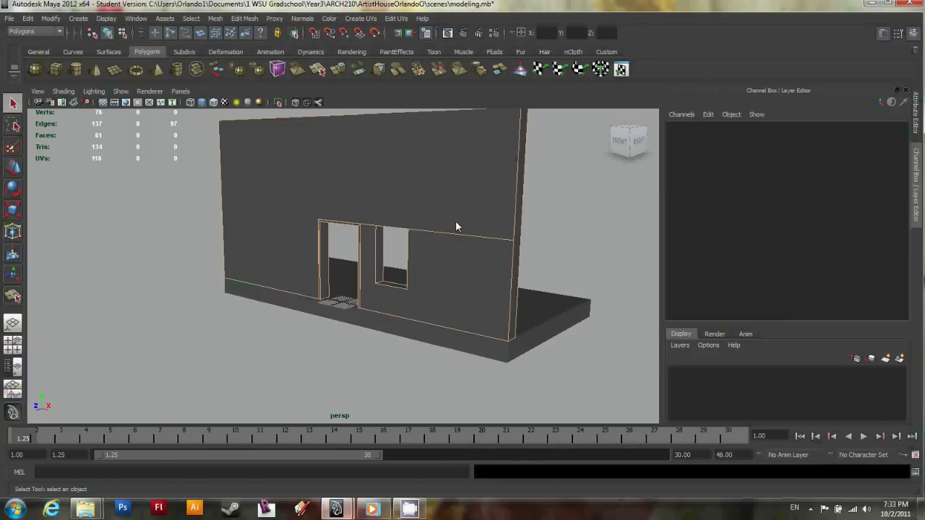
{"action": "right_click_drag", "start_coordinate": [457, 233], "coordinate": [419, 252]}
{"action": "left_click", "coordinate": [474, 242]}
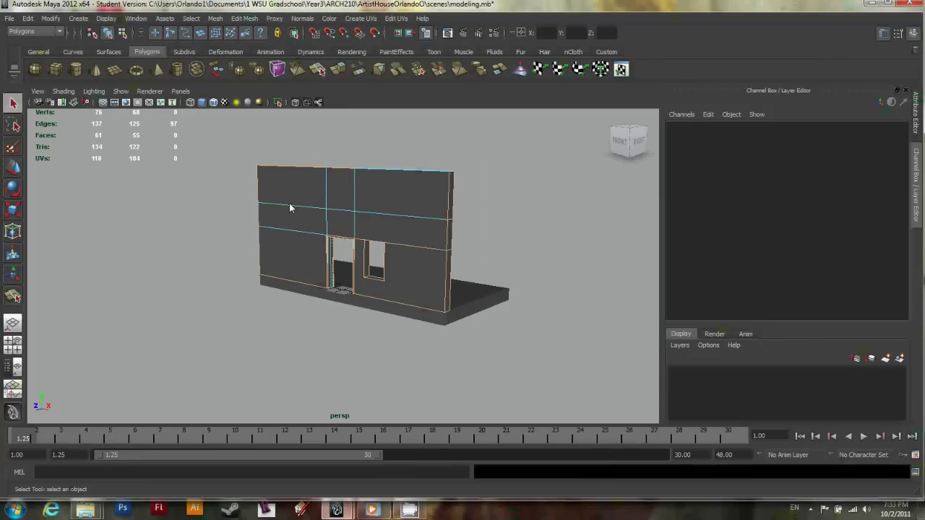
{"action": "right_click", "coordinate": [417, 222]}
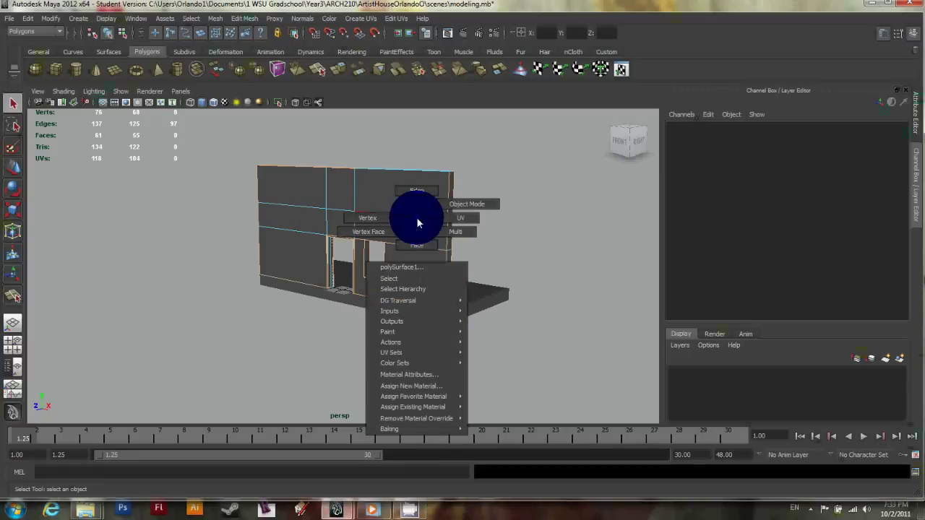
{"action": "right_click_drag", "start_coordinate": [417, 221], "coordinate": [408, 203]}
{"action": "left_click", "coordinate": [496, 352]}
{"action": "left_click_drag", "start_coordinate": [495, 353], "coordinate": [246, 127]}
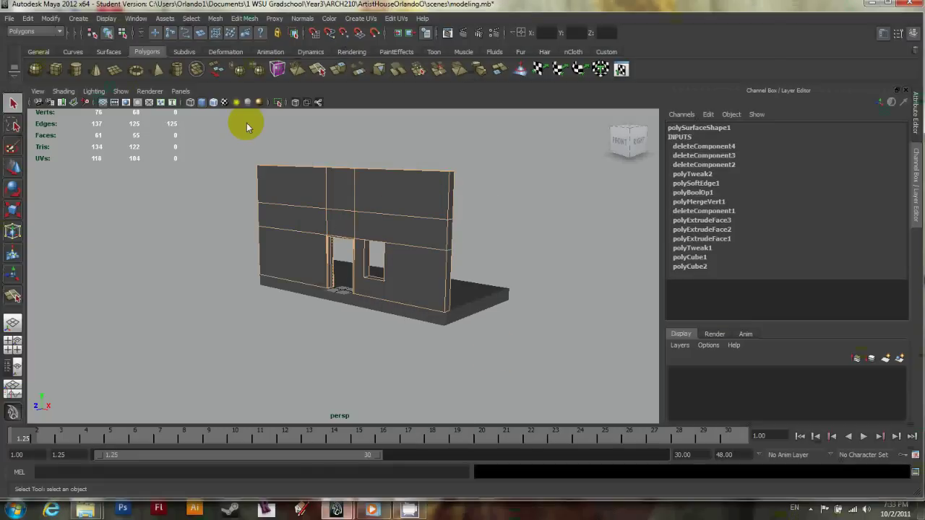
{"action": "right_click_drag", "start_coordinate": [387, 207], "coordinate": [420, 212]}
Create a new polygon cube at the base of the wall.
{"action": "left_click_drag", "start_coordinate": [419, 254], "coordinate": [294, 268], "text": "alt"}
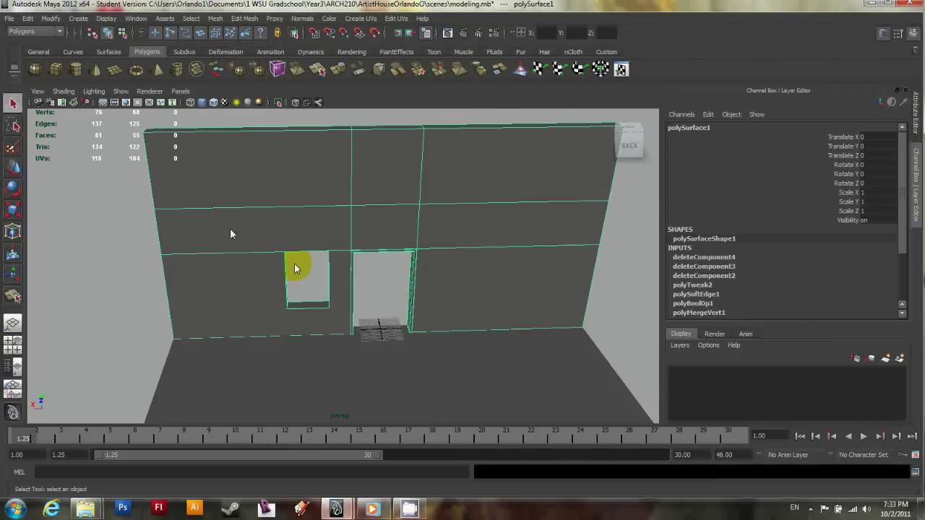
{"action": "scroll", "coordinate": [163, 344], "scroll_direction": "up", "scroll_amount": 3}
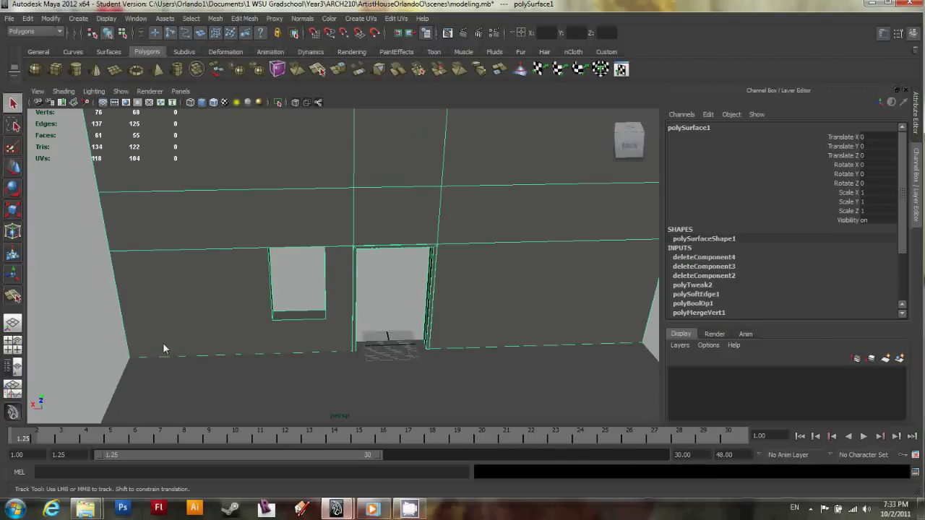
{"action": "scroll", "coordinate": [163, 344], "scroll_direction": "down", "scroll_amount": 5}
{"action": "left_click_drag", "start_coordinate": [212, 200], "coordinate": [277, 254], "text": "alt"}
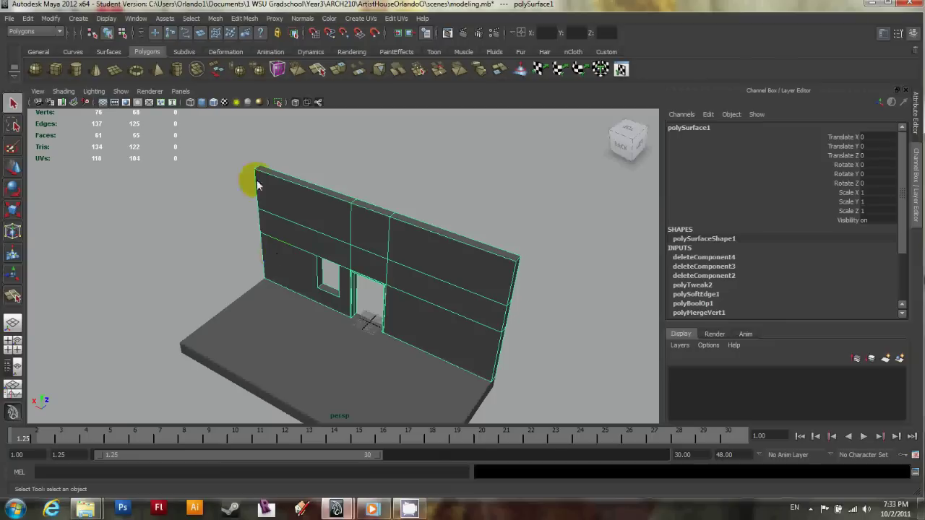
{"action": "left_click", "coordinate": [51, 67]}
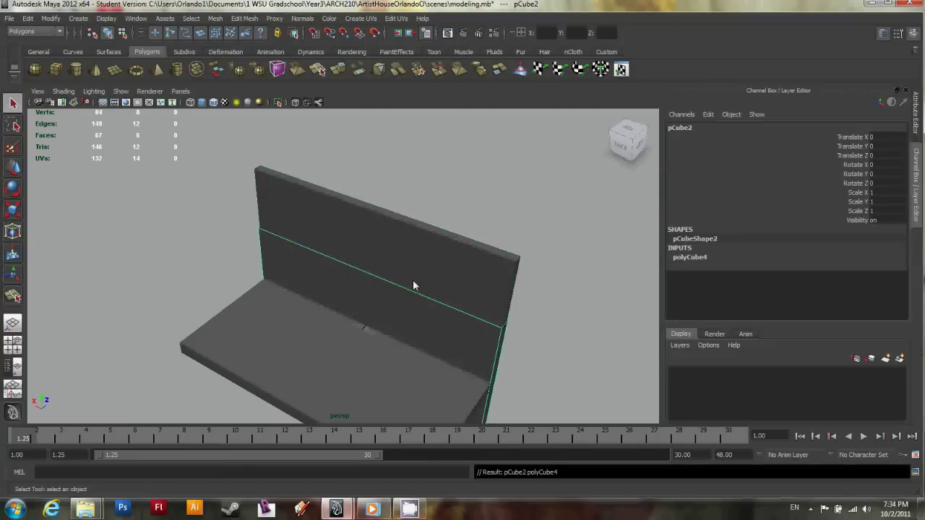
Rotate the new wall cube 90 degrees about the Y axis so it stands perpendicular to the south wall.
{"action": "left_click_drag", "start_coordinate": [456, 335], "coordinate": [407, 307], "text": "alt"}
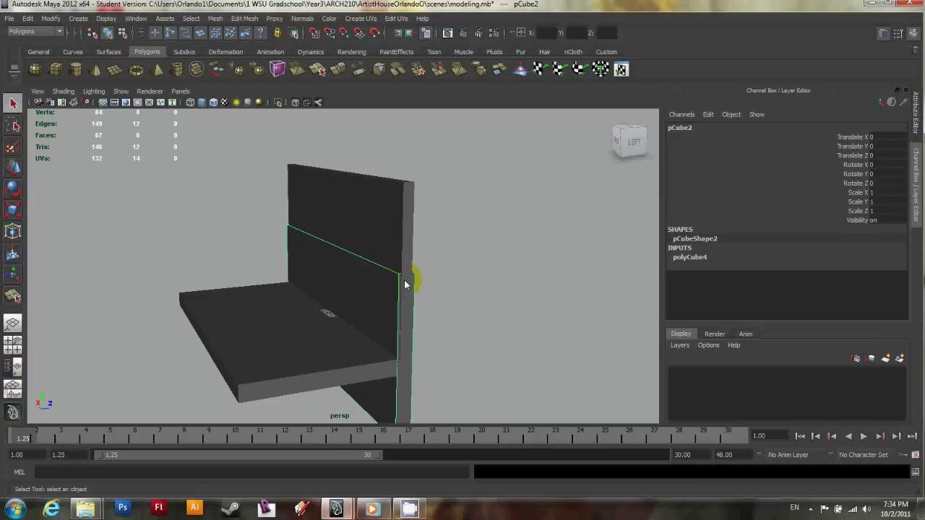
{"action": "left_click", "coordinate": [883, 174]}
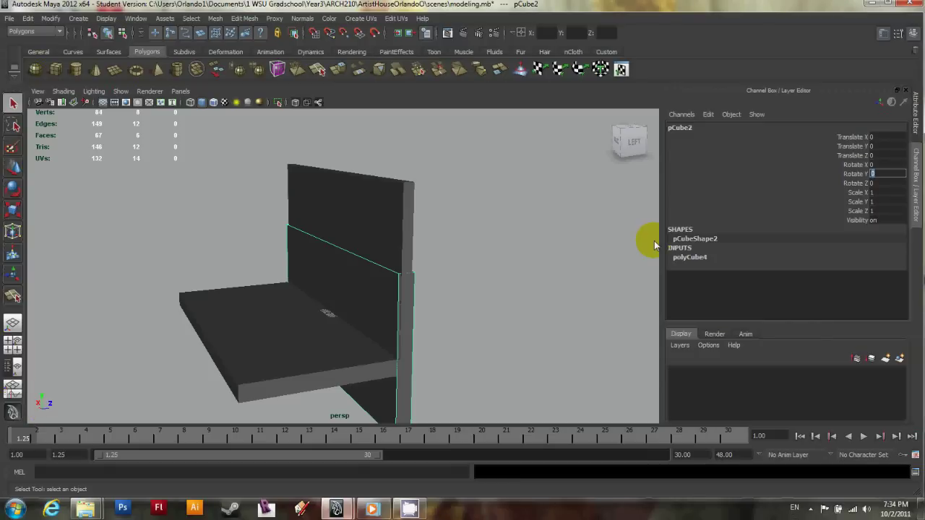
{"action": "left_click_drag", "start_coordinate": [257, 350], "coordinate": [406, 305], "text": "alt"}
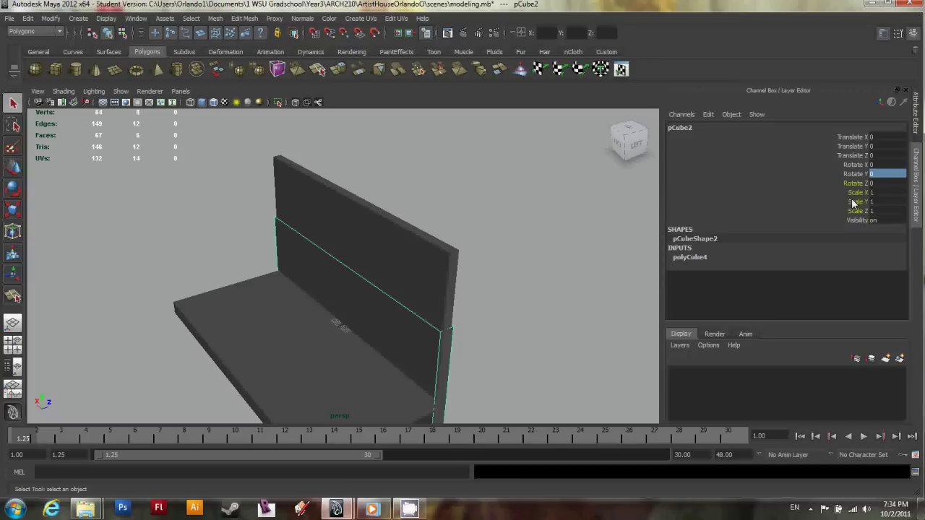
{"action": "left_click", "coordinate": [884, 174]}
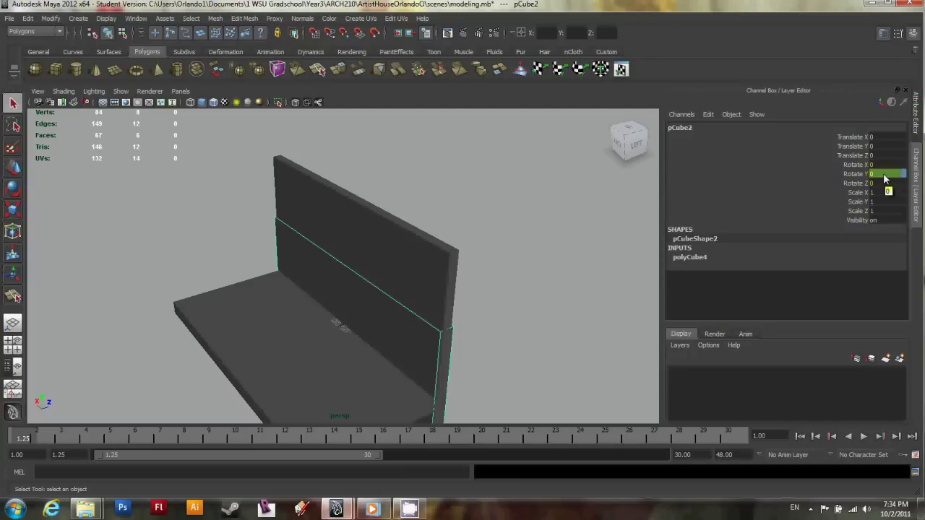
{"action": "left_click", "coordinate": [884, 175]}
{"action": "type", "text": "90"}
{"action": "key", "text": "Return"}
{"action": "left_click_drag", "start_coordinate": [345, 220], "coordinate": [388, 227], "text": "alt"}
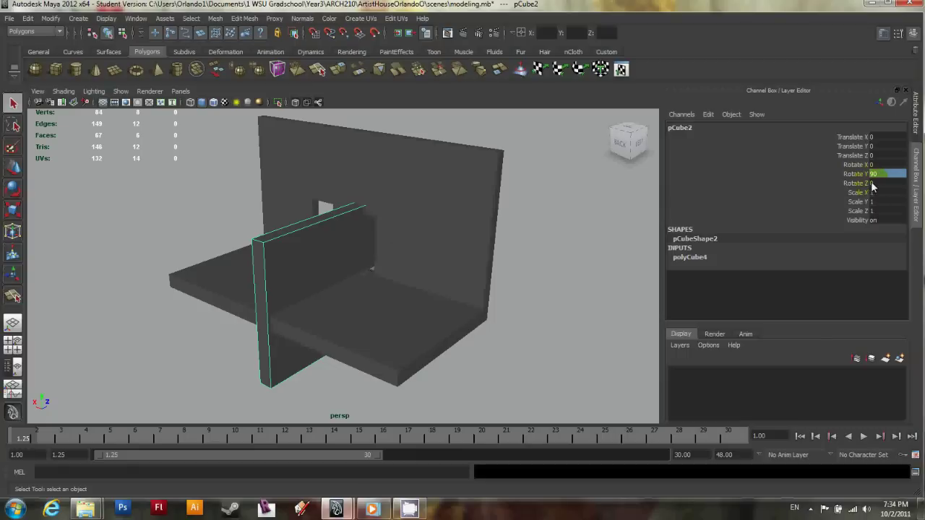
Raise the new wall to a Y position of 60 and set its width to 120.
{"action": "left_click", "coordinate": [884, 146]}
{"action": "type", "text": "60"}
{"action": "key", "text": "Return"}
{"action": "left_click_drag", "start_coordinate": [549, 246], "coordinate": [663, 267], "text": "alt"}
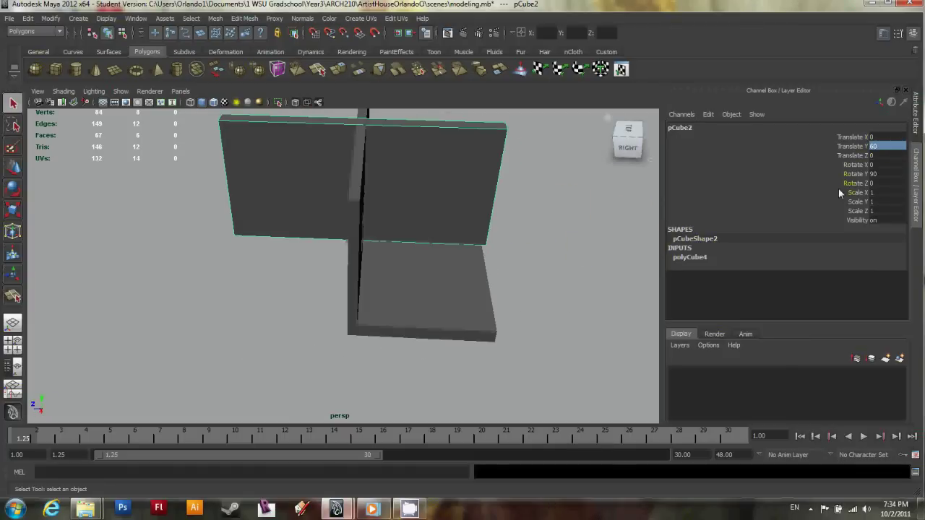
{"action": "left_click", "coordinate": [689, 261]}
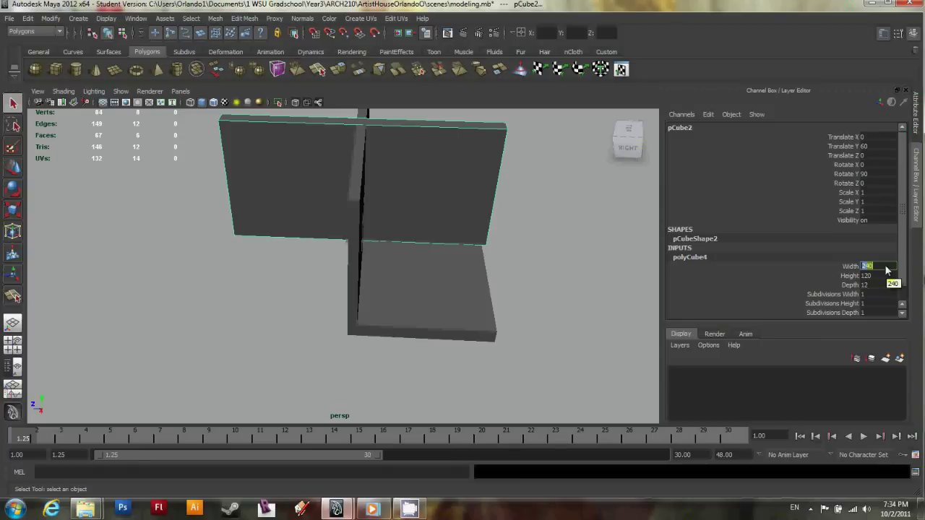
{"action": "type", "text": "120"}
{"action": "key", "text": "Return"}
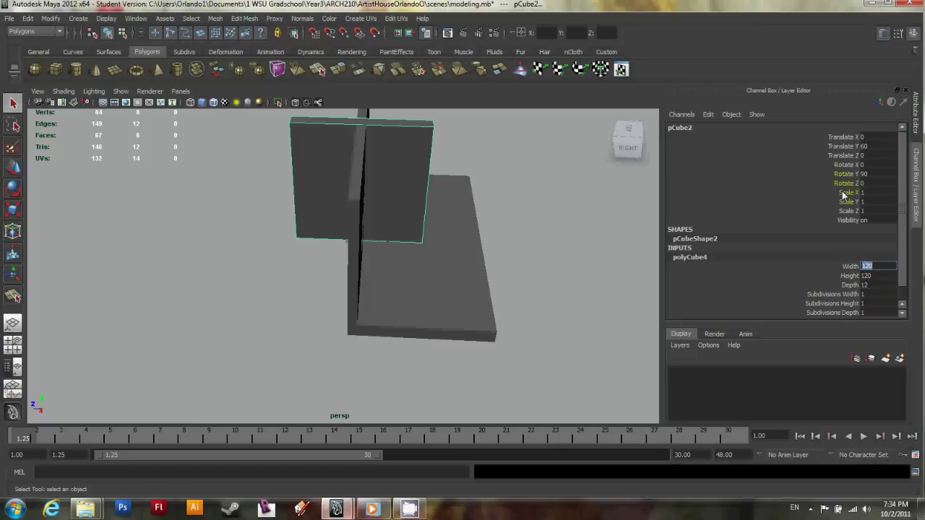
Try Z positions of 30 and -30 for the new wall, keeping the wall selected.
{"action": "double_click", "coordinate": [879, 156]}
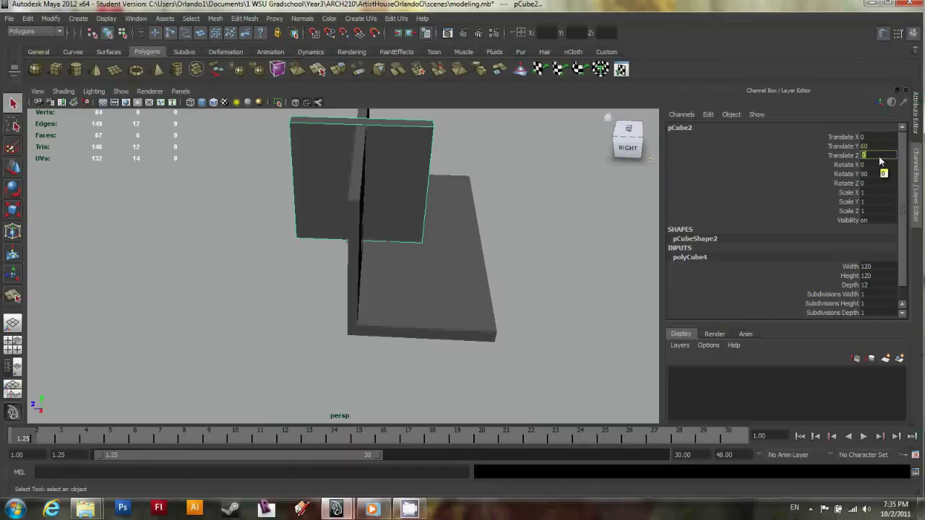
{"action": "type", "text": "30"}
{"action": "key", "text": "Return"}
{"action": "type", "text": "-"}
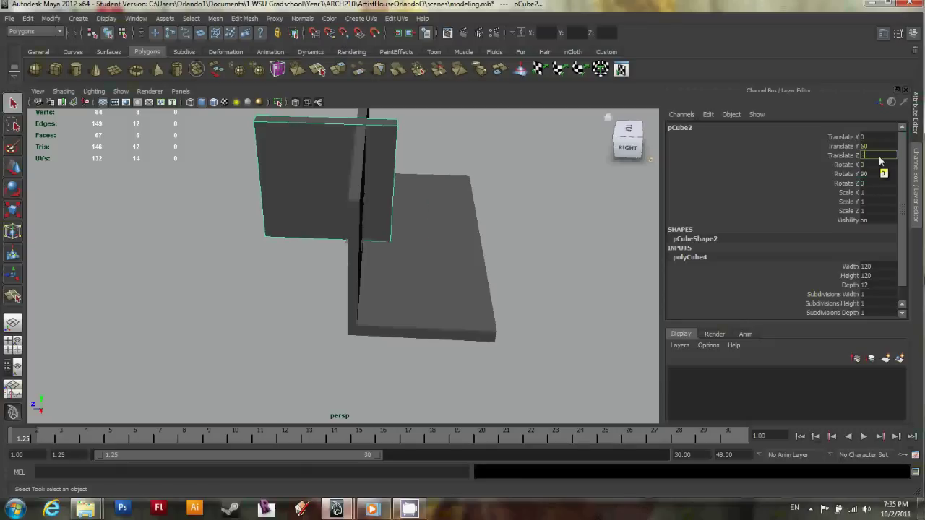
{"action": "type", "text": "30"}
{"action": "key", "text": "Return"}
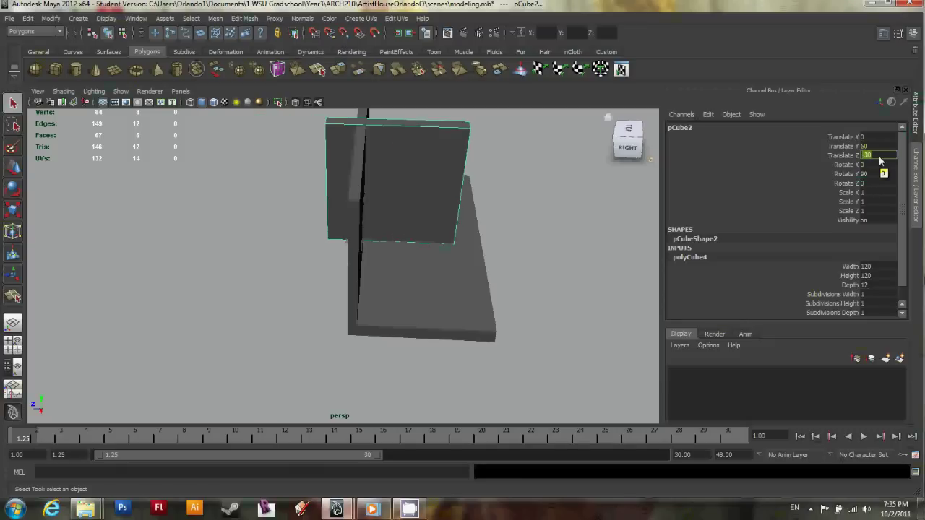
{"action": "left_click", "coordinate": [413, 306]}
{"action": "left_click", "coordinate": [441, 224]}
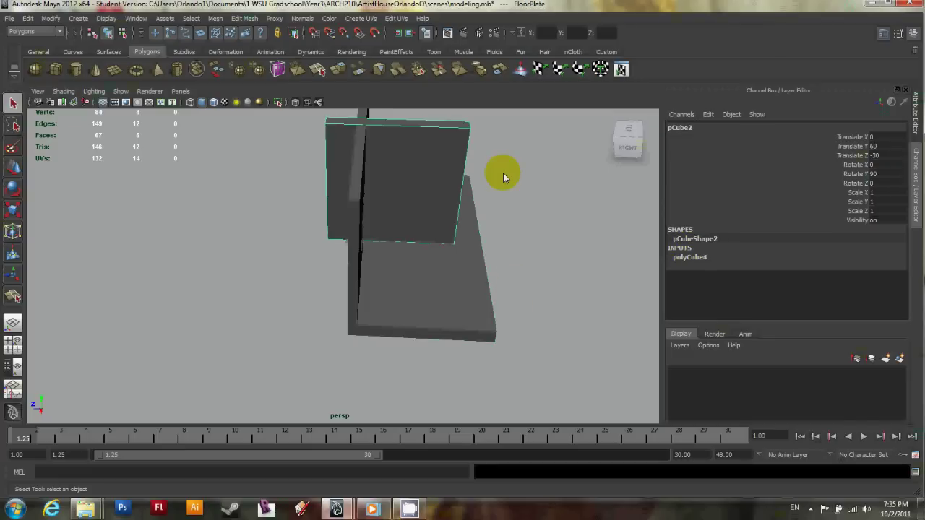
Set the new wall's Z position to -56.
{"action": "left_click", "coordinate": [890, 156]}
{"action": "double_click", "coordinate": [895, 154]}
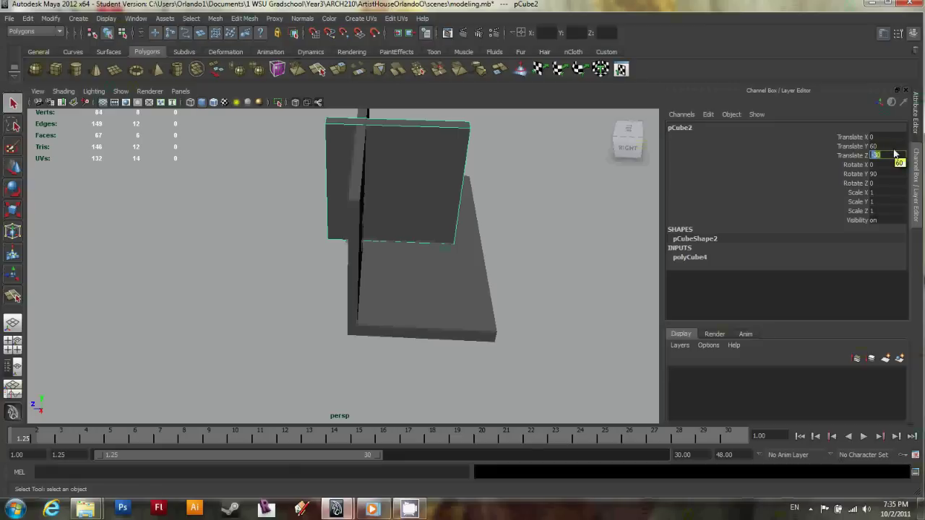
{"action": "type", "text": "-56"}
{"action": "key", "text": "Return"}
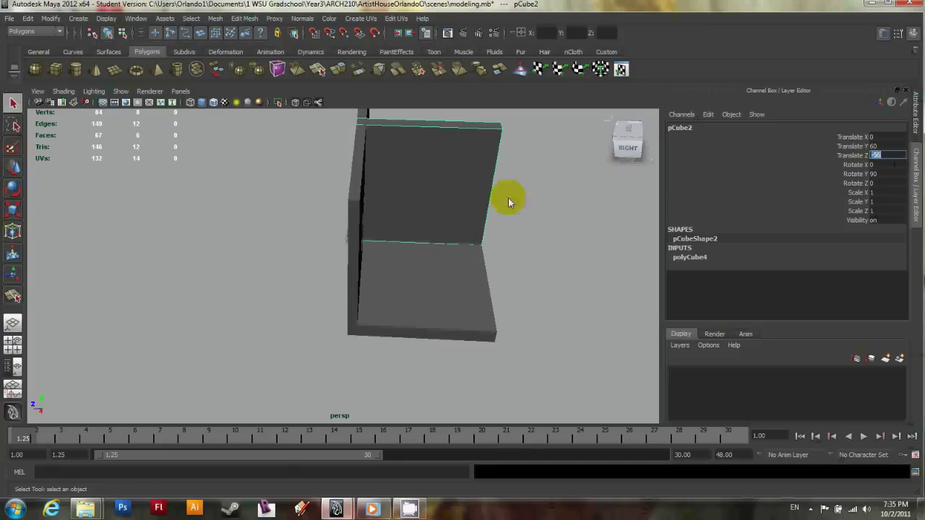
{"action": "left_click_drag", "start_coordinate": [598, 177], "coordinate": [482, 269], "text": "alt"}
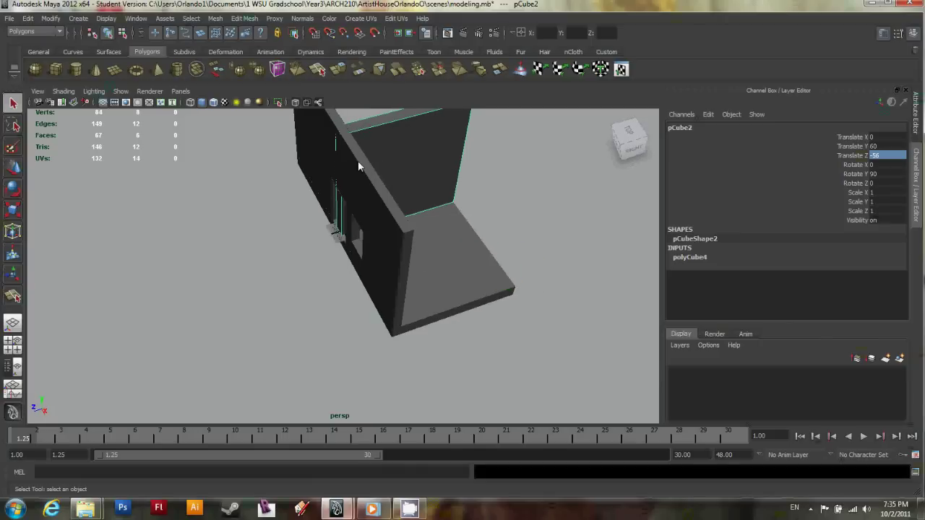
Move the new wall to the window-side end of the south wall with the Move tool and set its X position to 115.
{"action": "left_click_drag", "start_coordinate": [358, 165], "coordinate": [396, 143], "text": "alt"}
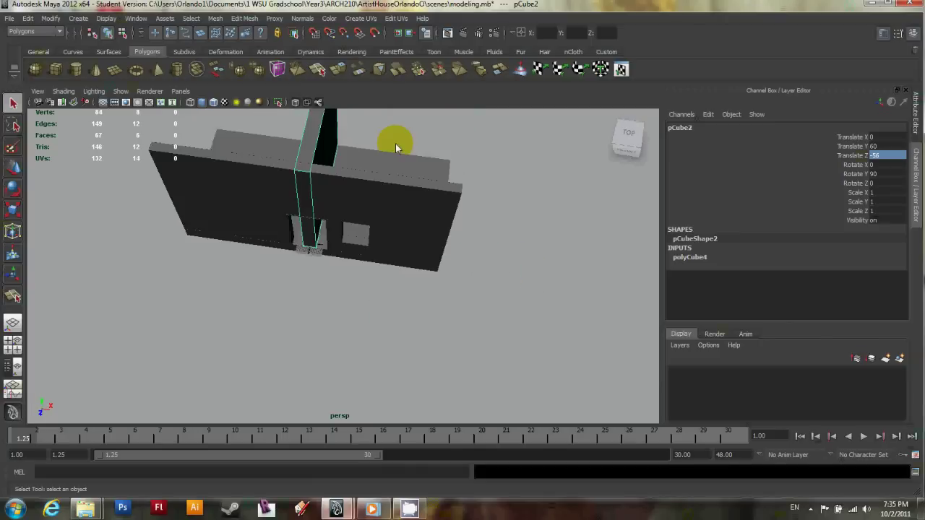
{"action": "middle_click_drag", "start_coordinate": [395, 143], "coordinate": [384, 231], "text": "alt"}
{"action": "key", "text": "w"}
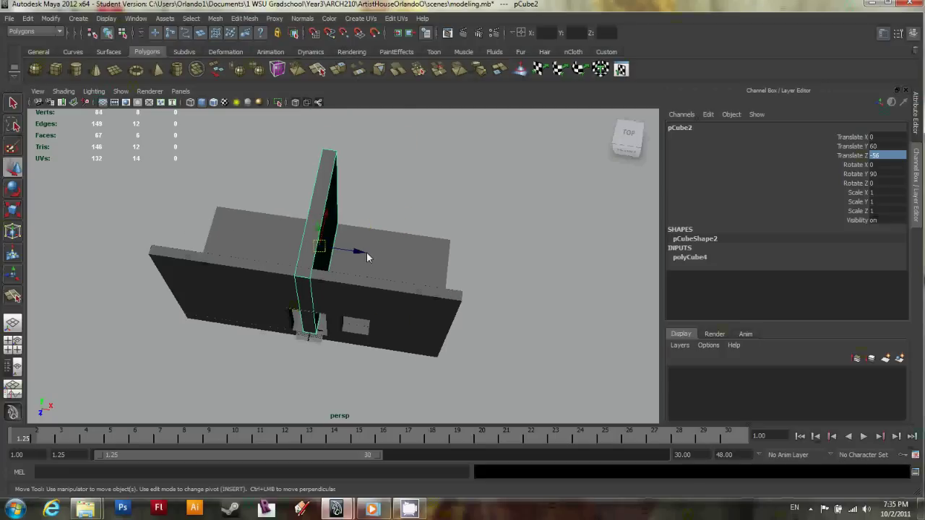
{"action": "mouse_move", "coordinate": [361, 254]}
{"action": "left_mouse_down"}
{"action": "mouse_move", "coordinate": [493, 273]}
{"action": "mouse_move", "coordinate": [435, 256]}
{"action": "left_mouse_up"}
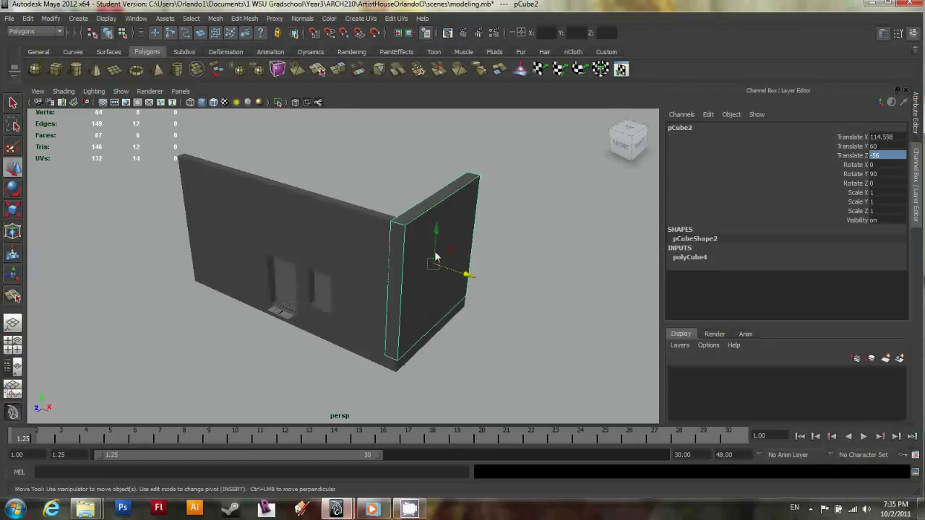
{"action": "right_click_drag", "start_coordinate": [436, 256], "coordinate": [480, 200], "text": "alt"}
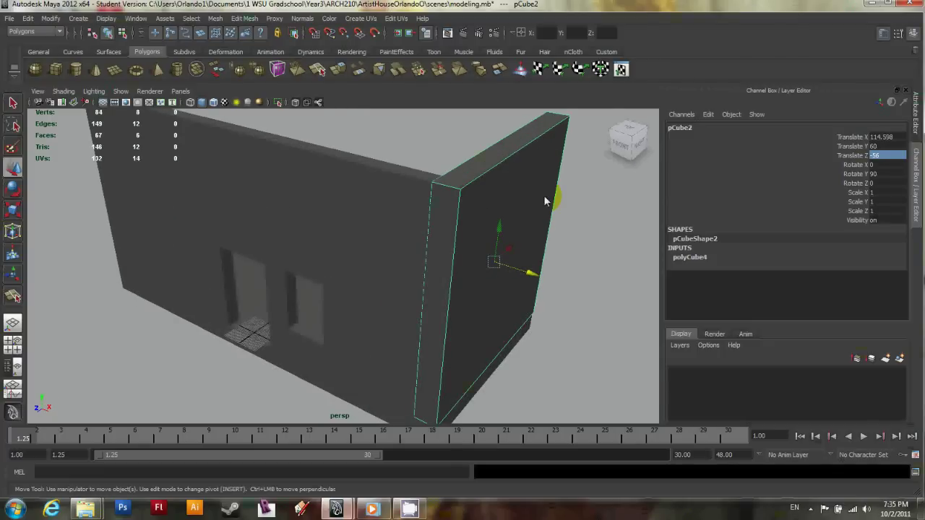
{"action": "left_click", "coordinate": [887, 138]}
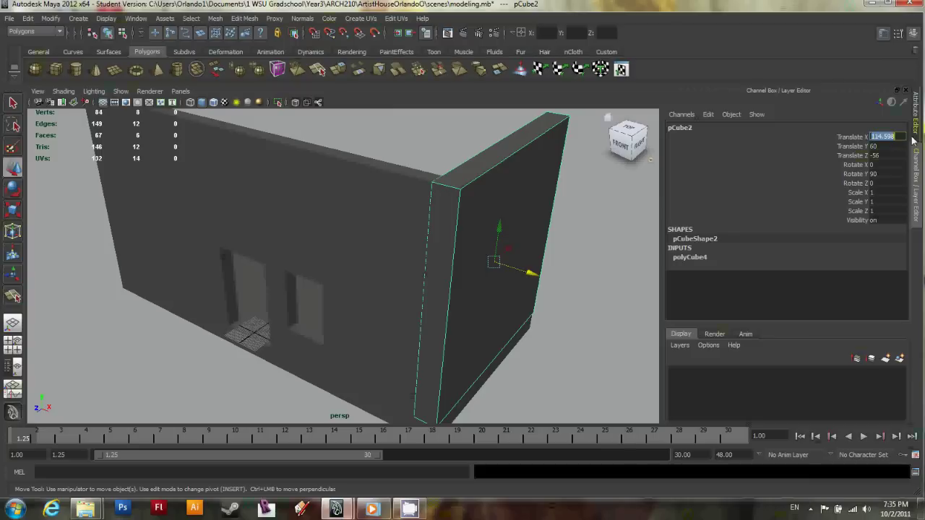
{"action": "type", "text": "115"}
{"action": "key", "text": "Return"}
Try a Z position of -55 for the new wall at the south wall corner and undo that change.
{"action": "left_click_drag", "start_coordinate": [570, 245], "coordinate": [307, 286], "text": "alt"}
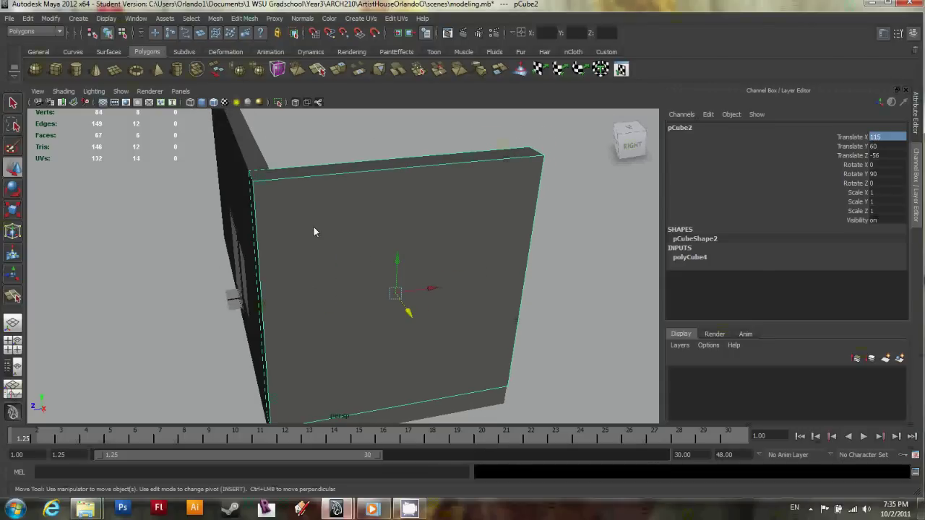
{"action": "left_click_drag", "start_coordinate": [294, 211], "coordinate": [363, 263], "text": "alt"}
{"action": "left_click_drag", "start_coordinate": [378, 190], "coordinate": [339, 216], "text": "alt"}
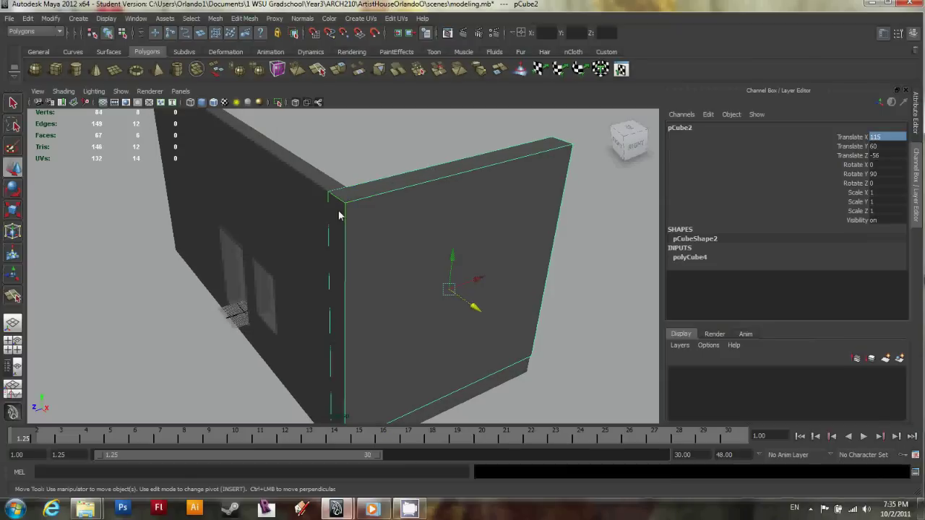
{"action": "left_click_drag", "start_coordinate": [339, 225], "coordinate": [455, 168], "text": "alt"}
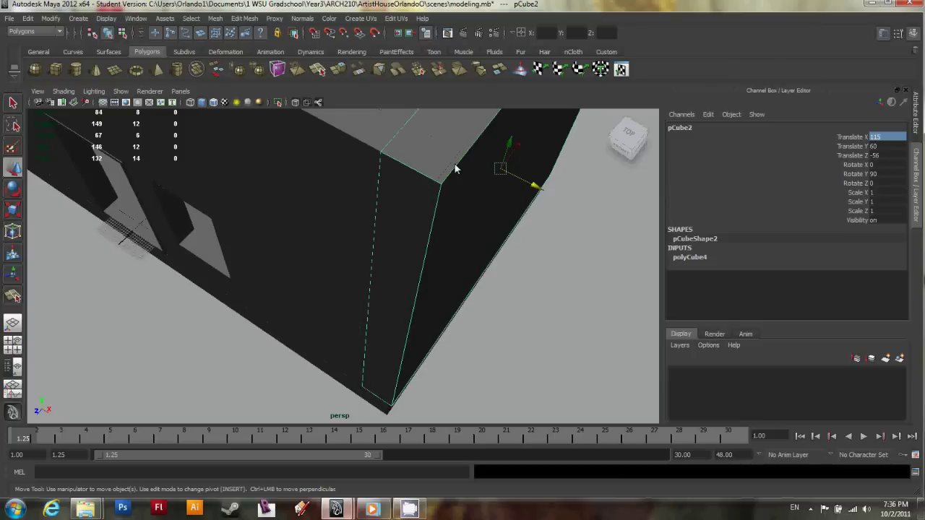
{"action": "left_click", "coordinate": [892, 139]}
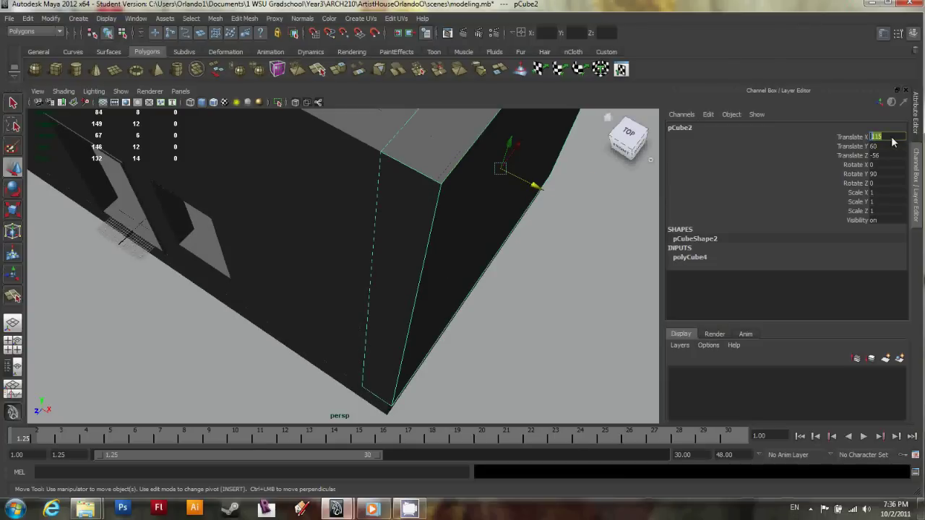
{"action": "left_click", "coordinate": [898, 157]}
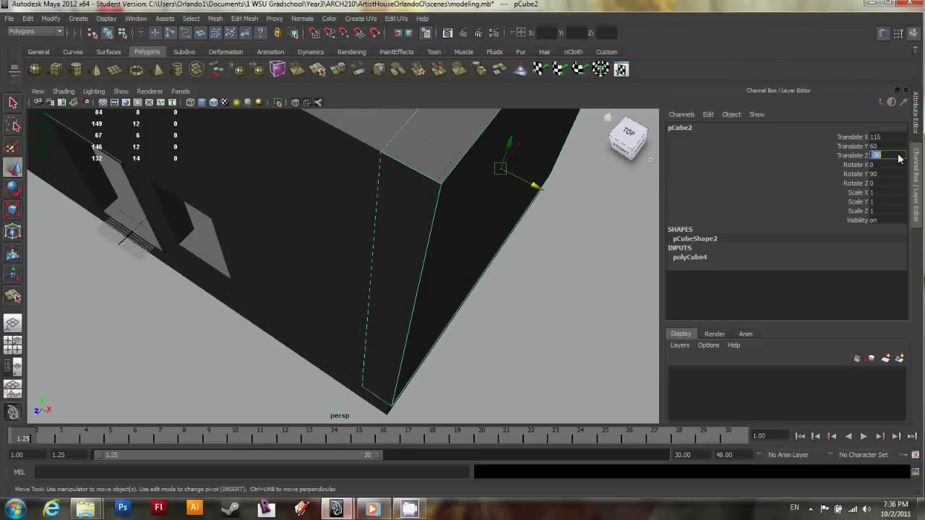
{"action": "left_click", "coordinate": [898, 157]}
{"action": "key", "text": "BackSpace"}
{"action": "type", "text": "5"}
{"action": "key", "text": "Return"}
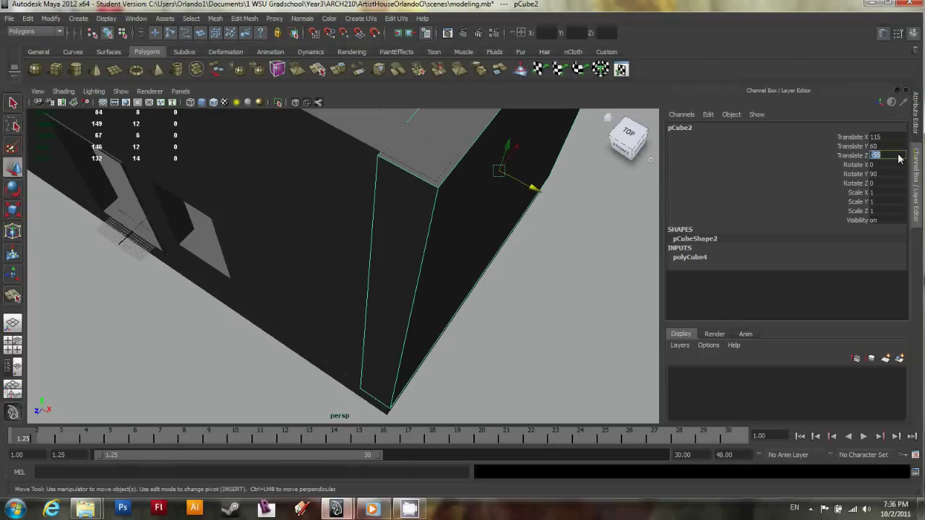
{"action": "left_click", "coordinate": [600, 261]}
{"action": "key", "text": "ctrl+z"}
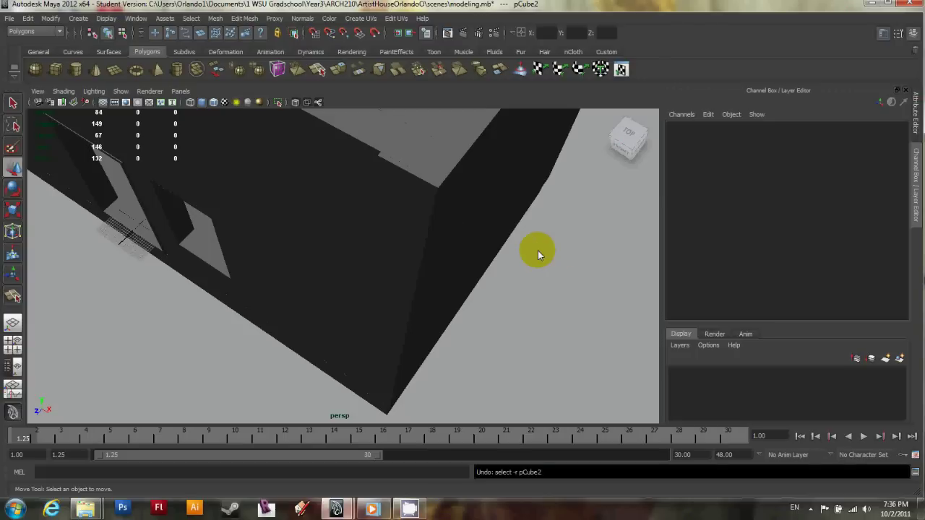
{"action": "key", "text": "ctrl+z"}
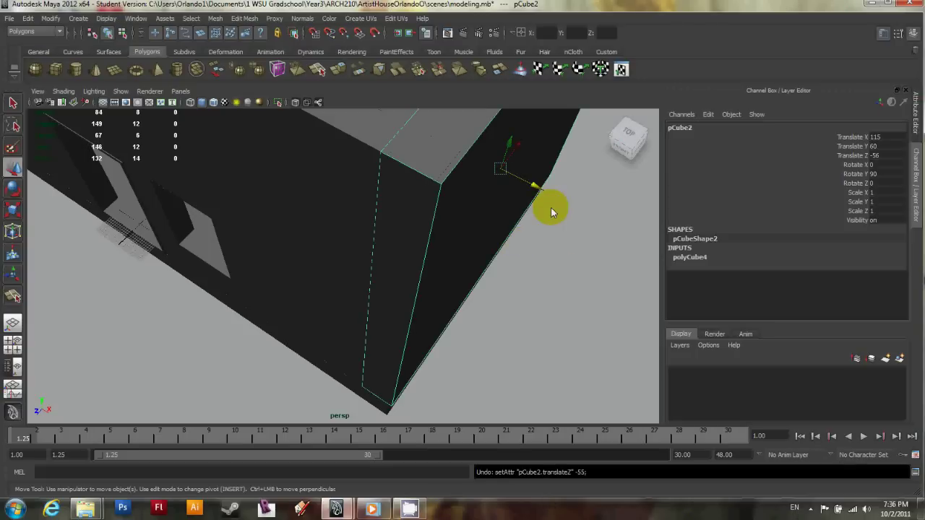
Set the new wall's X position to 114 and its Z position to -64.
{"action": "left_click", "coordinate": [890, 138]}
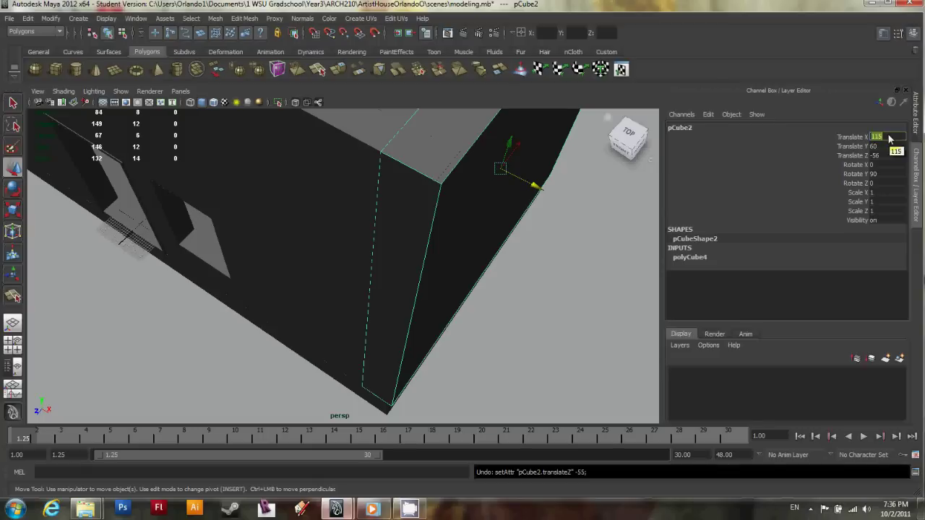
{"action": "key", "text": "Right"}
{"action": "key", "text": "Return"}
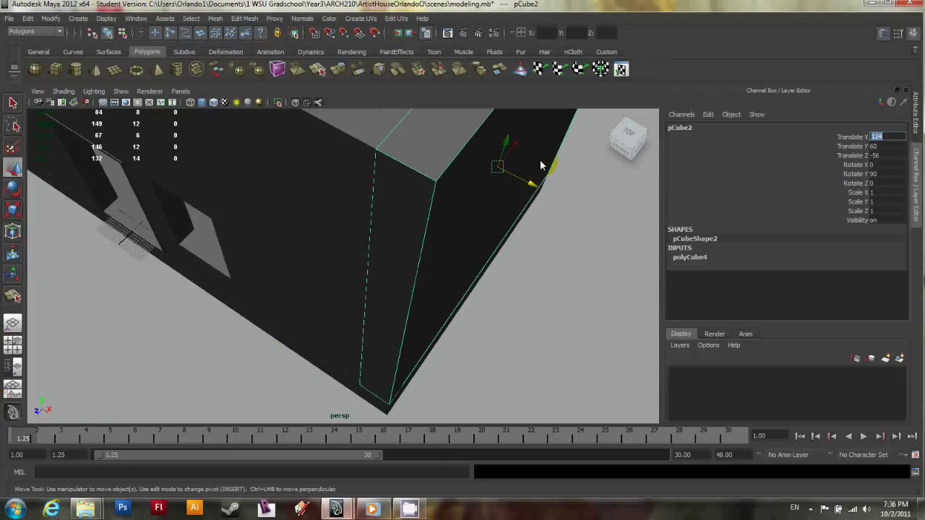
{"action": "left_click", "coordinate": [887, 156]}
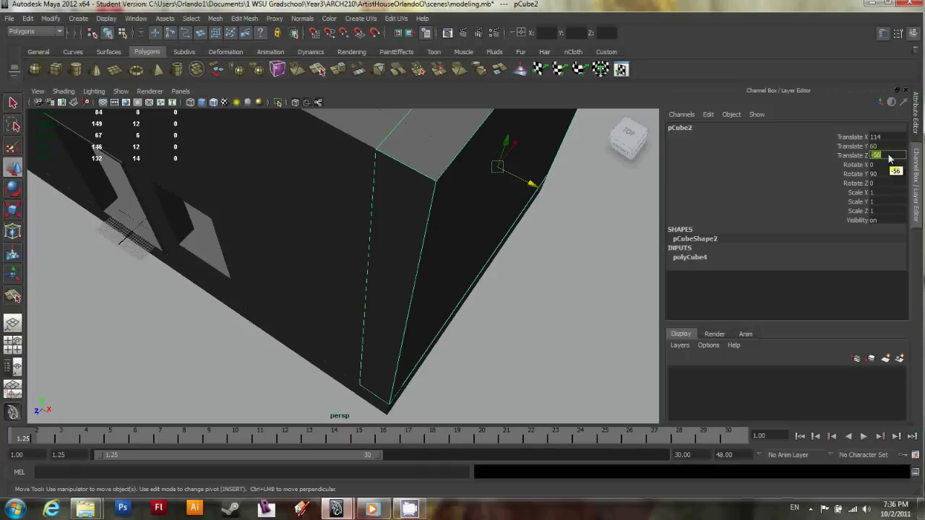
{"action": "type", "text": "-64"}
{"action": "key", "text": "Return"}
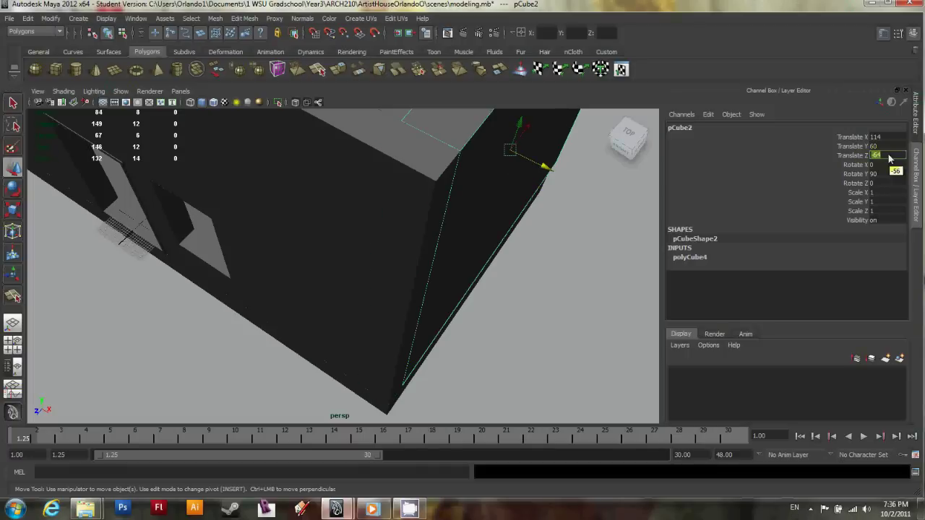
Select the side wall's narrow end face and move it with snapping to the corner of the floor plate.
{"action": "left_click_drag", "start_coordinate": [588, 325], "coordinate": [257, 211], "text": "alt"}
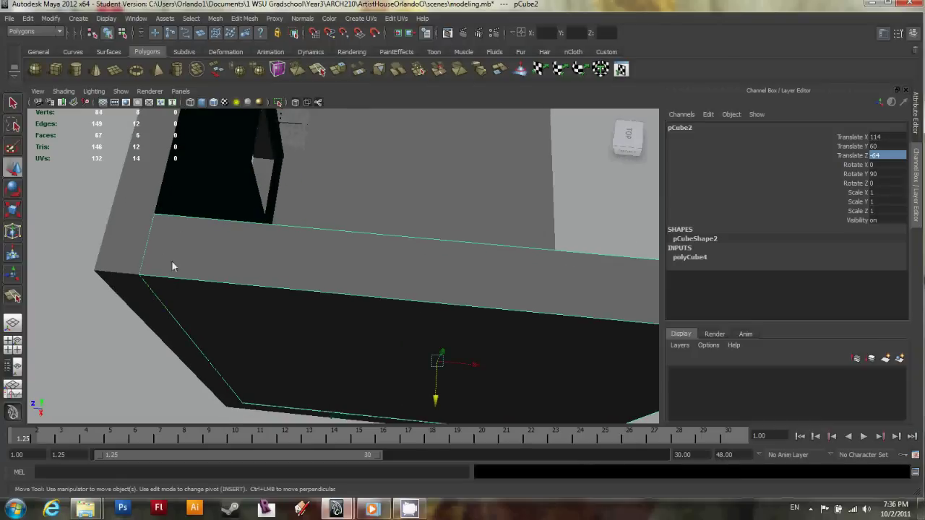
{"action": "left_click_drag", "start_coordinate": [165, 251], "coordinate": [293, 276], "text": "alt"}
{"action": "right_click_drag", "start_coordinate": [446, 299], "coordinate": [445, 345]}
{"action": "left_click", "coordinate": [450, 299]}
{"action": "left_click_drag", "start_coordinate": [451, 299], "coordinate": [432, 336], "text": "alt"}
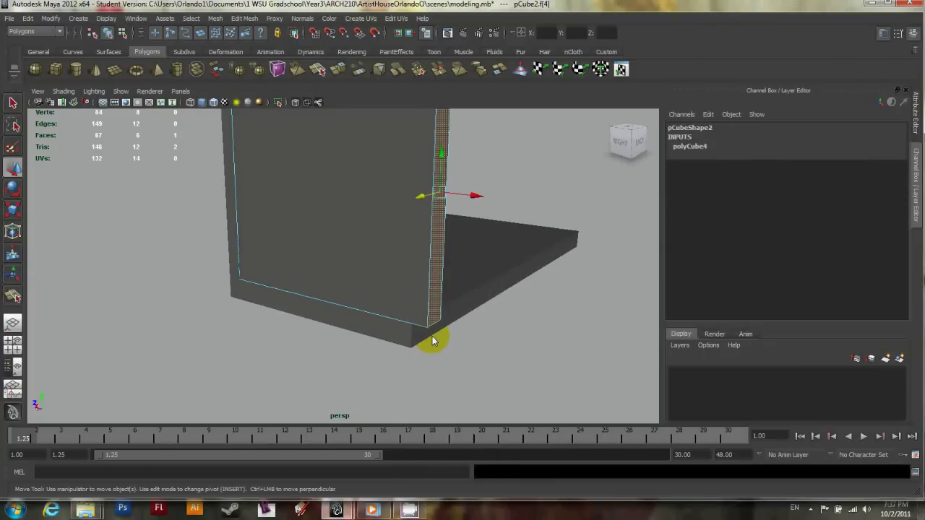
{"action": "key", "text": "x"}
{"action": "middle_click_drag", "start_coordinate": [465, 212], "coordinate": [412, 204]}
{"action": "left_click", "coordinate": [451, 206]}
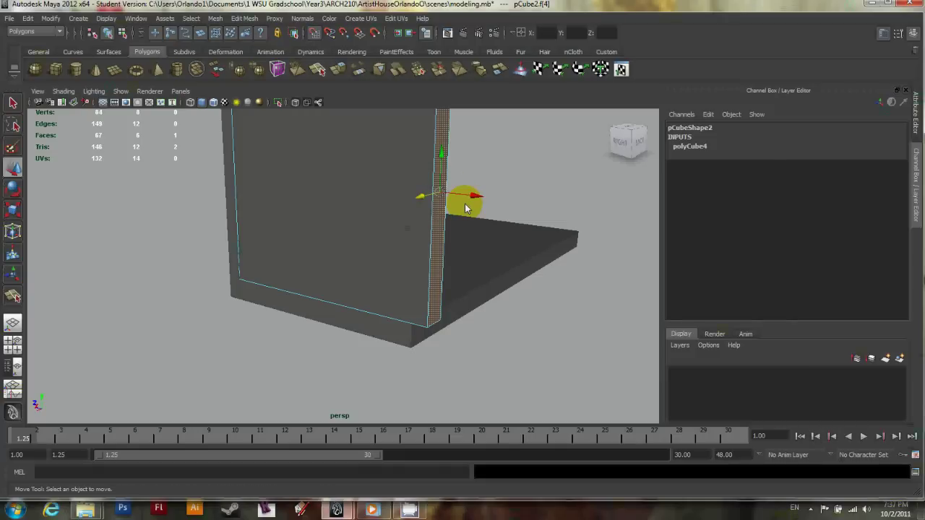
{"action": "left_click", "coordinate": [448, 199]}
{"action": "left_click_drag", "start_coordinate": [448, 198], "coordinate": [468, 298]}
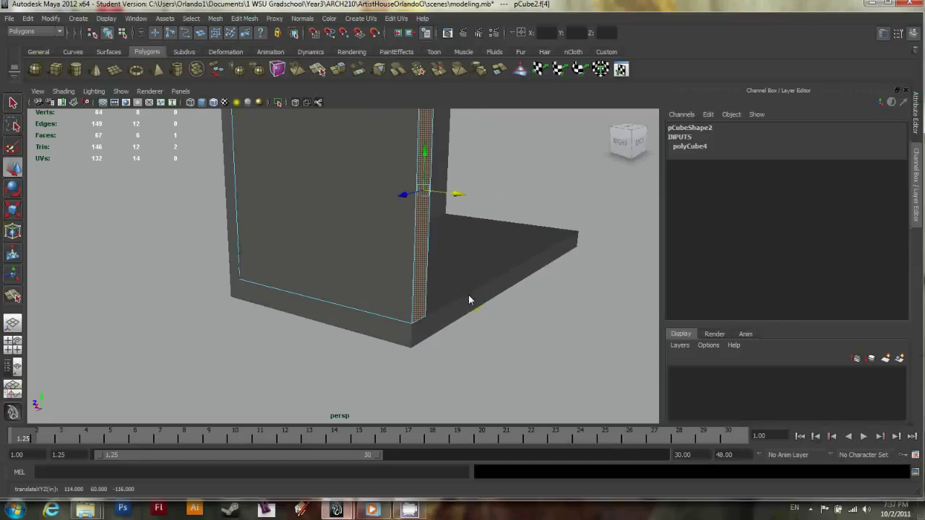
{"action": "key", "text": "v"}
{"action": "mouse_move", "coordinate": [454, 194]}
{"action": "left_mouse_down"}
{"action": "mouse_move", "coordinate": [423, 327]}
{"action": "mouse_move", "coordinate": [414, 326]}
{"action": "left_mouse_up"}
Extrude the side wall's two large opposite faces and scale them uniformly inward to form a centered window outline.
{"action": "left_click_drag", "start_coordinate": [413, 329], "coordinate": [327, 279], "text": "alt"}
{"action": "right_click", "coordinate": [326, 280]}
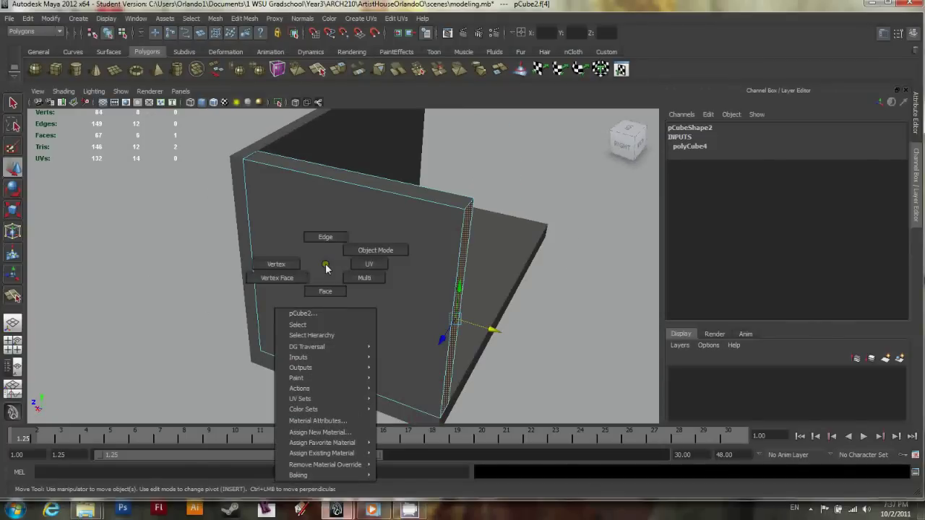
{"action": "right_click_drag", "start_coordinate": [326, 275], "coordinate": [336, 289]}
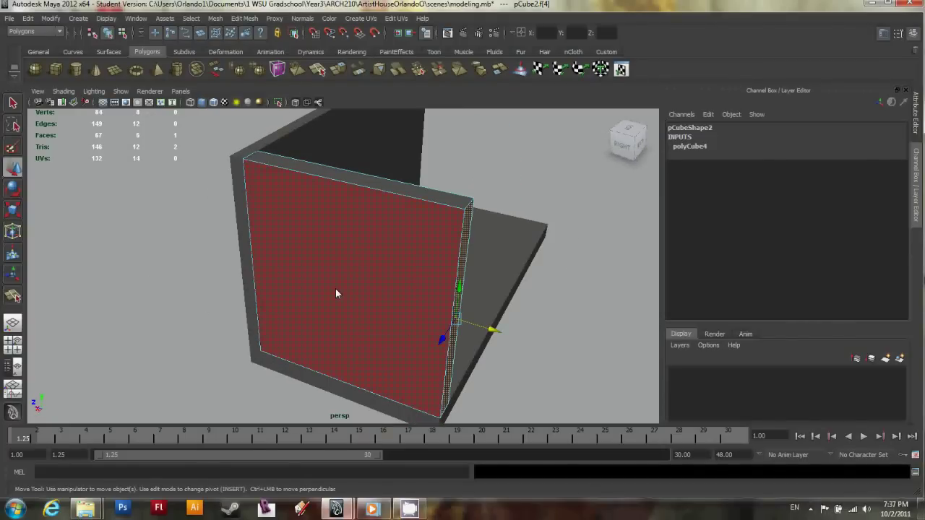
{"action": "left_click", "coordinate": [374, 256]}
{"action": "left_click_drag", "start_coordinate": [374, 256], "coordinate": [423, 354], "text": "alt"}
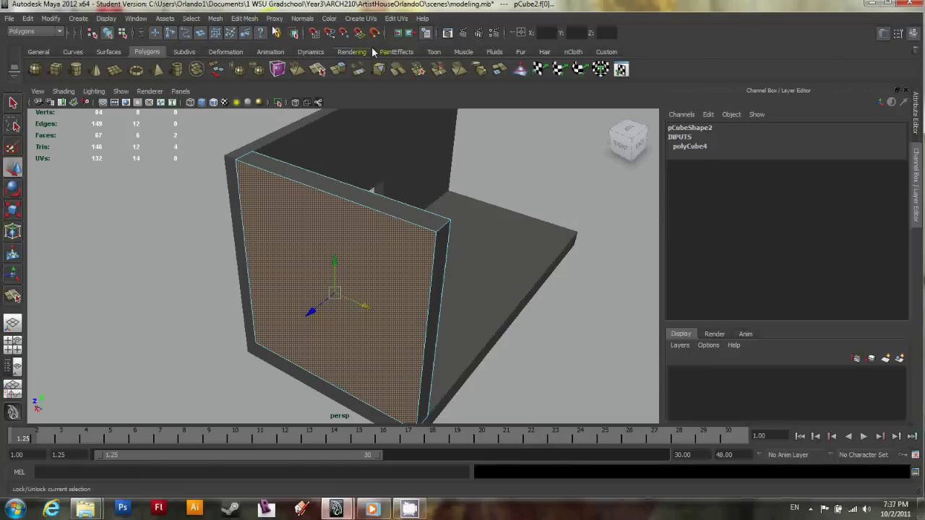
{"action": "left_click", "coordinate": [245, 19]}
{"action": "left_click", "coordinate": [253, 47]}
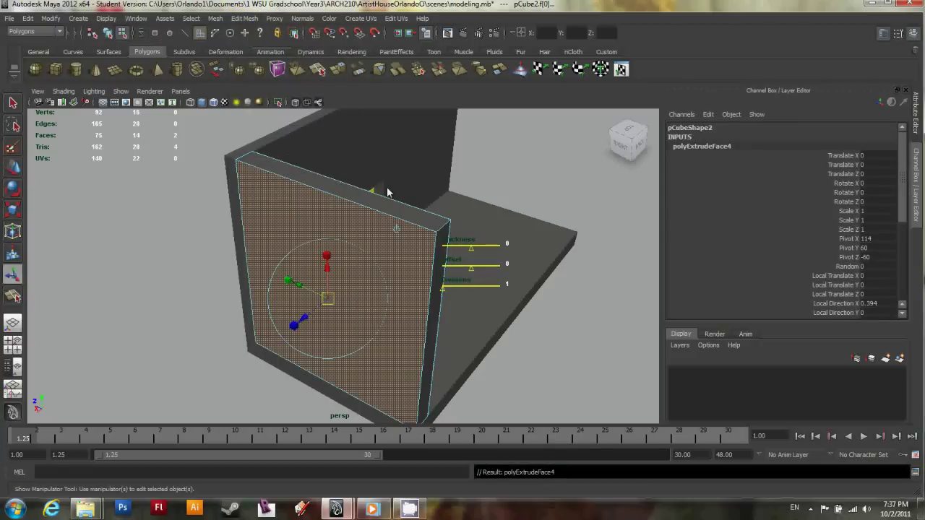
{"action": "left_click", "coordinate": [338, 209]}
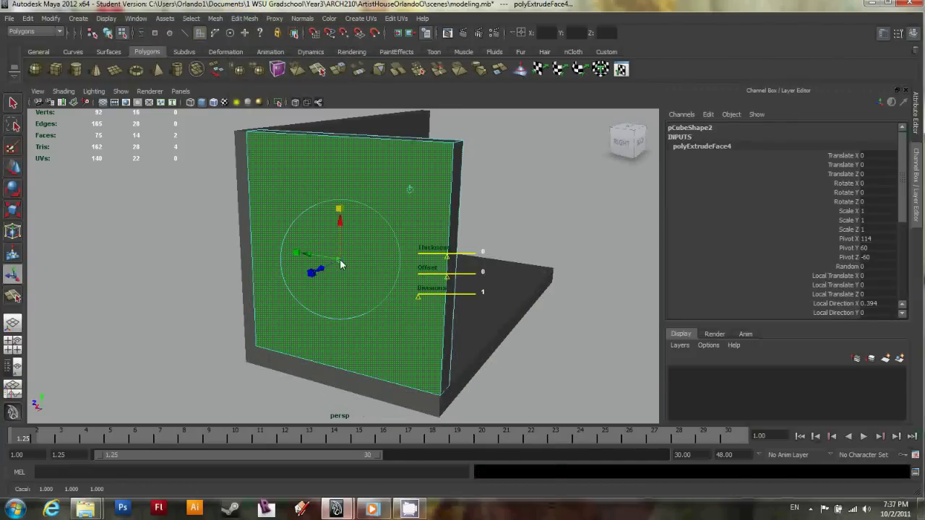
{"action": "left_click_drag", "start_coordinate": [341, 265], "coordinate": [275, 287]}
Extrude the two window faces again and push them into the wall by about 6.03 units.
{"action": "scroll", "coordinate": [273, 267], "scroll_direction": "up", "scroll_amount": 3}
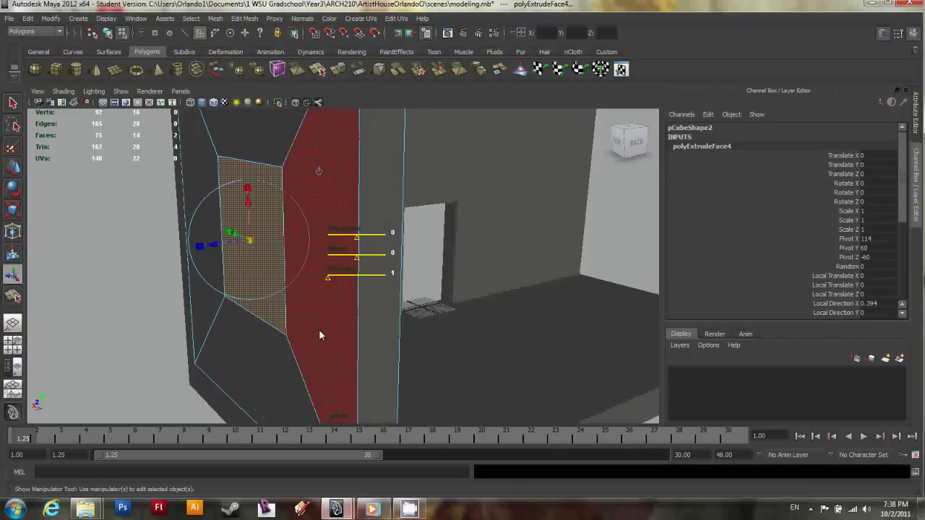
{"action": "key", "text": "ctrl+e"}
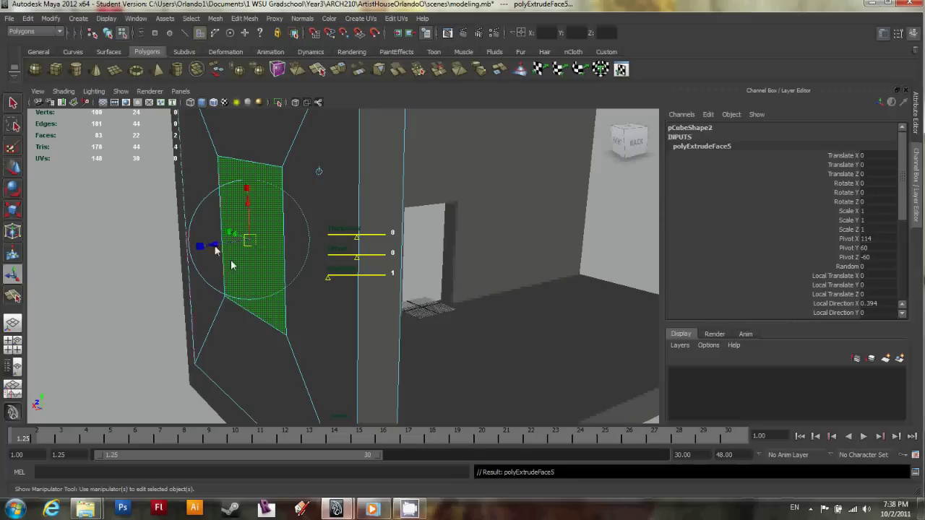
{"action": "mouse_move", "coordinate": [219, 249]}
{"action": "left_mouse_down"}
{"action": "mouse_move", "coordinate": [367, 219]}
{"action": "mouse_move", "coordinate": [373, 234]}
{"action": "mouse_move", "coordinate": [376, 226]}
{"action": "mouse_move", "coordinate": [234, 247]}
{"action": "left_mouse_up"}
Fine-tune the depth of the recessed window faces in the front view to a Local Translate Z of about -5.763.
{"action": "key", "text": "space"}
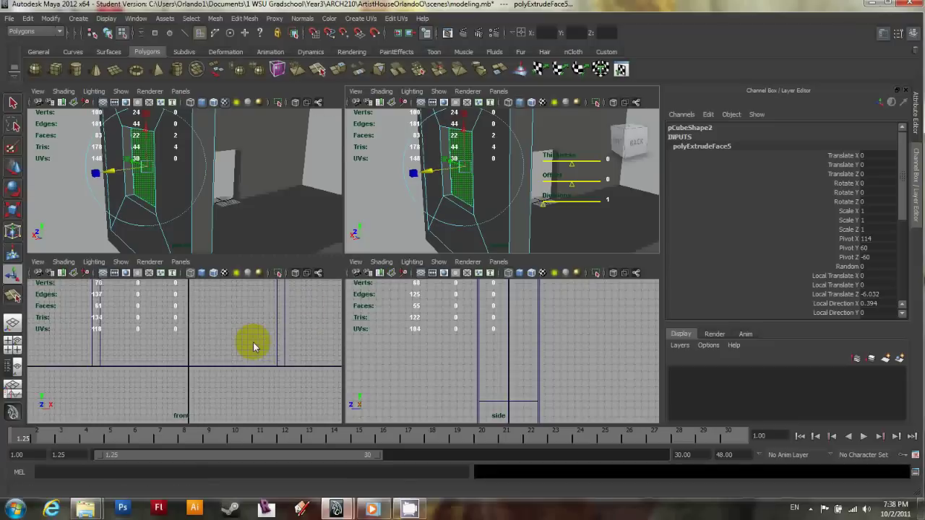
{"action": "key", "text": "space"}
{"action": "scroll", "coordinate": [428, 239], "scroll_direction": "down", "scroll_amount": 2}
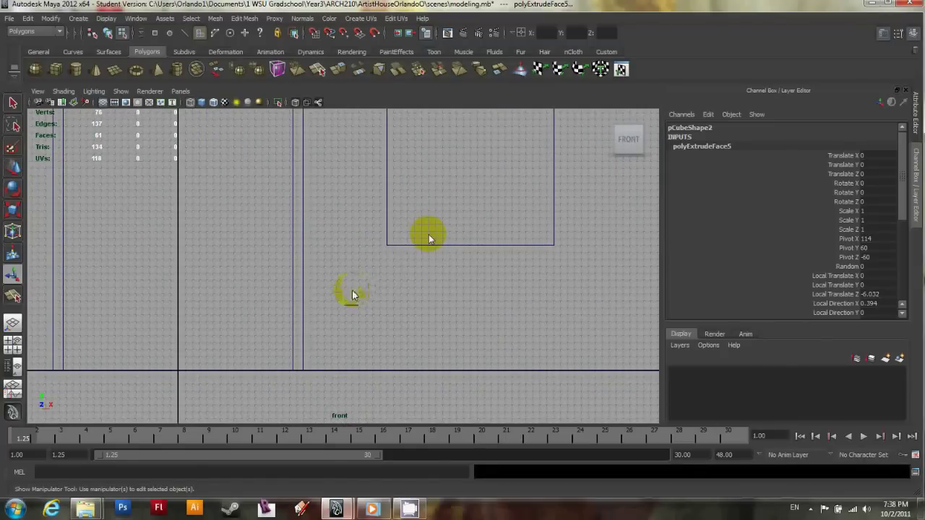
{"action": "key", "text": "f"}
{"action": "mouse_move", "coordinate": [387, 263]}
{"action": "left_mouse_down"}
{"action": "mouse_move", "coordinate": [368, 268]}
{"action": "mouse_move", "coordinate": [426, 274]}
{"action": "mouse_move", "coordinate": [388, 268]}
{"action": "left_mouse_up"}
{"action": "middle_click_drag", "start_coordinate": [388, 268], "coordinate": [346, 276]}
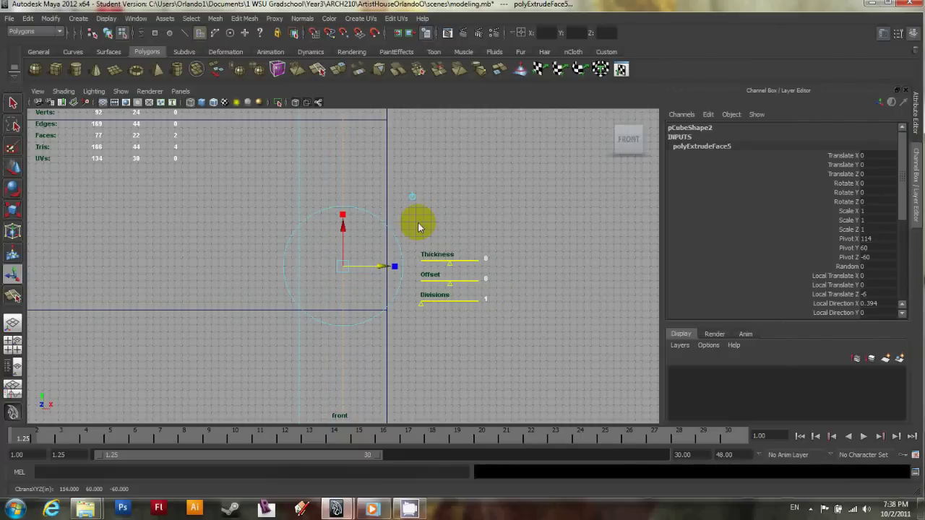
{"action": "left_click_drag", "start_coordinate": [384, 264], "coordinate": [385, 267]}
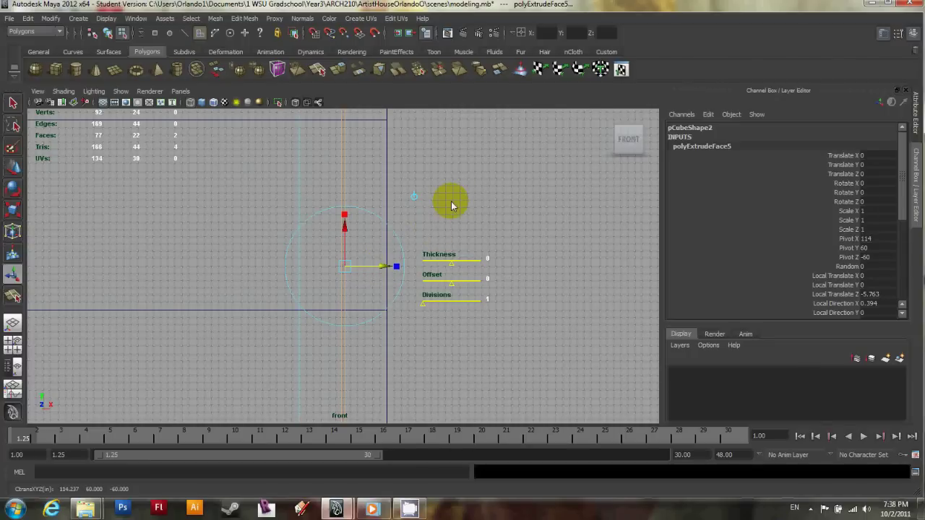
{"action": "key", "text": "space"}
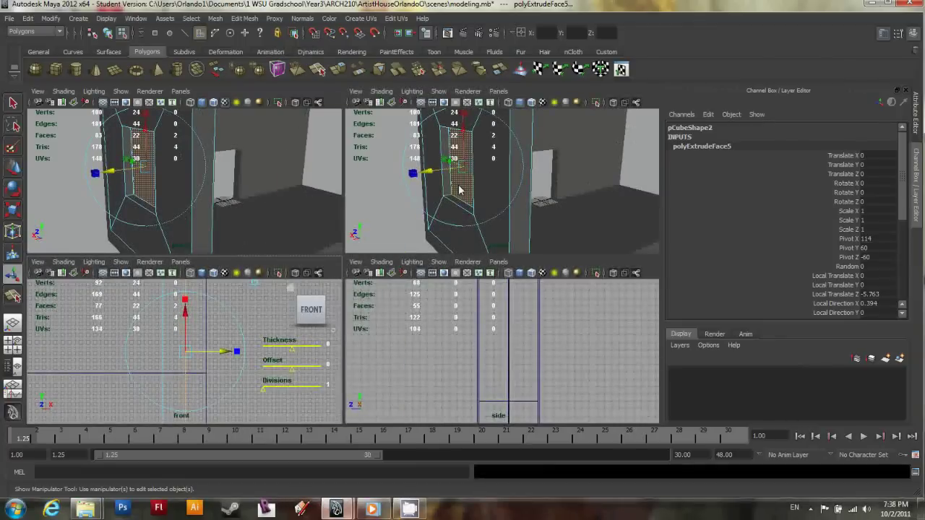
{"action": "key", "text": "space"}
Return the side wall to object mode, clear the selection and reselect the whole wall.
{"action": "mouse_move", "coordinate": [310, 277]}
{"action": "left_mouse_down", "text": "alt"}
{"action": "mouse_move", "coordinate": [344, 303]}
{"action": "mouse_move", "coordinate": [312, 309]}
{"action": "mouse_move", "coordinate": [328, 297]}
{"action": "mouse_move", "coordinate": [318, 273]}
{"action": "mouse_move", "coordinate": [295, 281]}
{"action": "left_mouse_up", "text": "alt"}
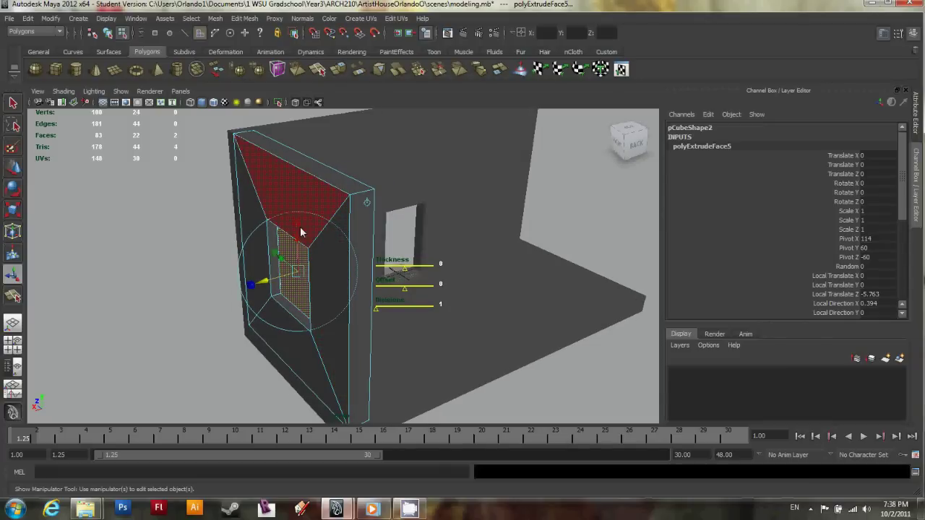
{"action": "left_click_drag", "start_coordinate": [303, 260], "coordinate": [235, 204], "text": "alt"}
{"action": "right_click_drag", "start_coordinate": [234, 204], "coordinate": [248, 199]}
{"action": "left_click", "coordinate": [169, 208]}
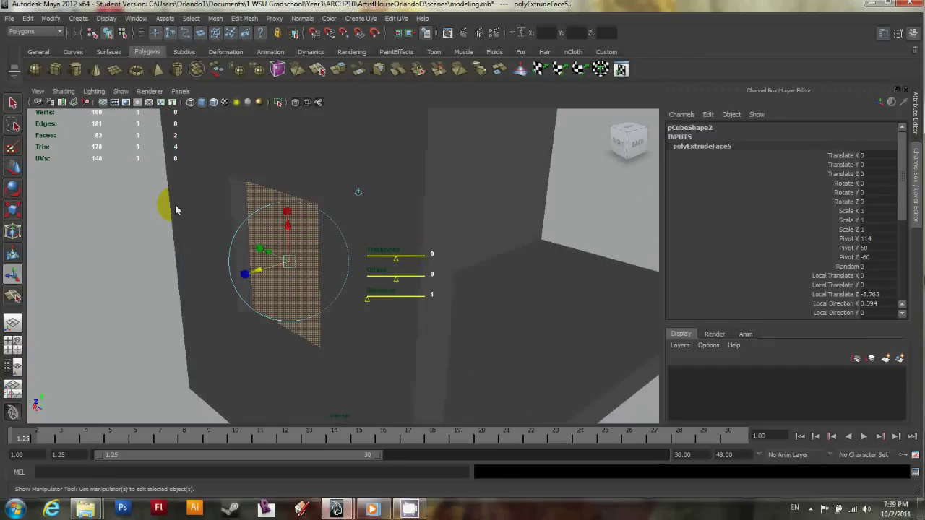
{"action": "left_click_drag", "start_coordinate": [175, 203], "coordinate": [335, 266], "text": "alt"}
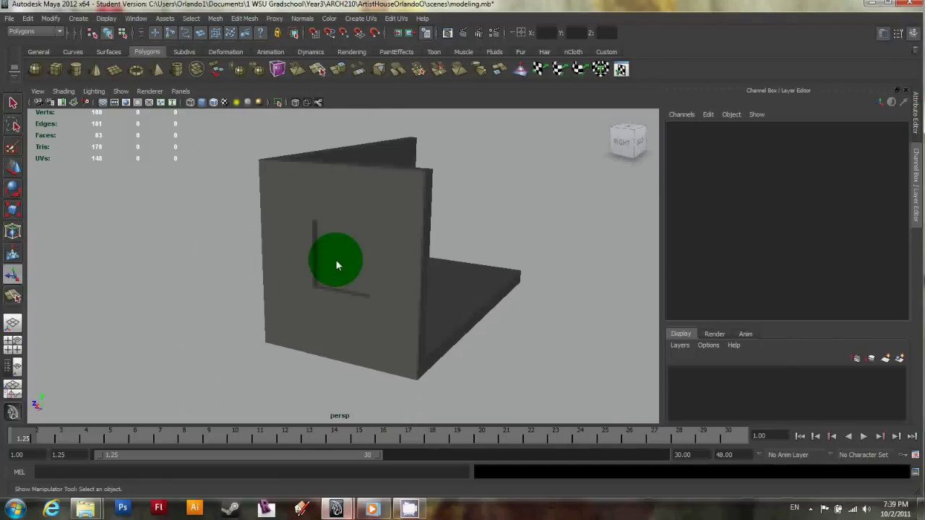
{"action": "left_click", "coordinate": [335, 265]}
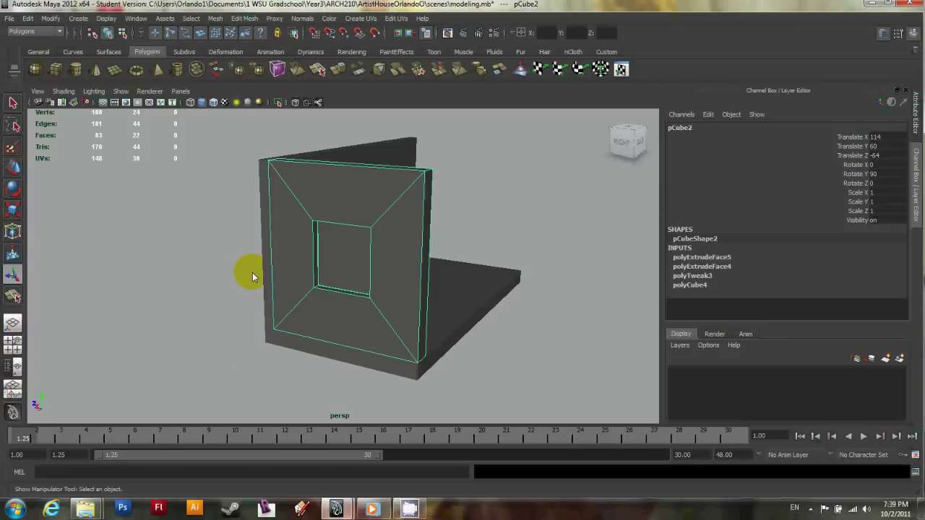
Switch to the layout with Hypershade, render view and perspective view, and list the Maya shading nodes.
{"action": "key", "text": "space"}
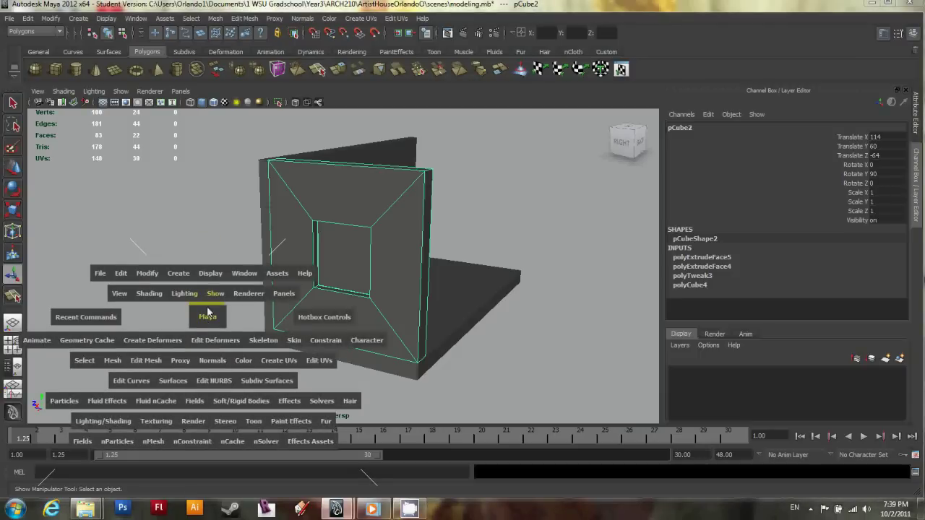
{"action": "left_click_drag", "start_coordinate": [230, 190], "coordinate": [262, 178]}
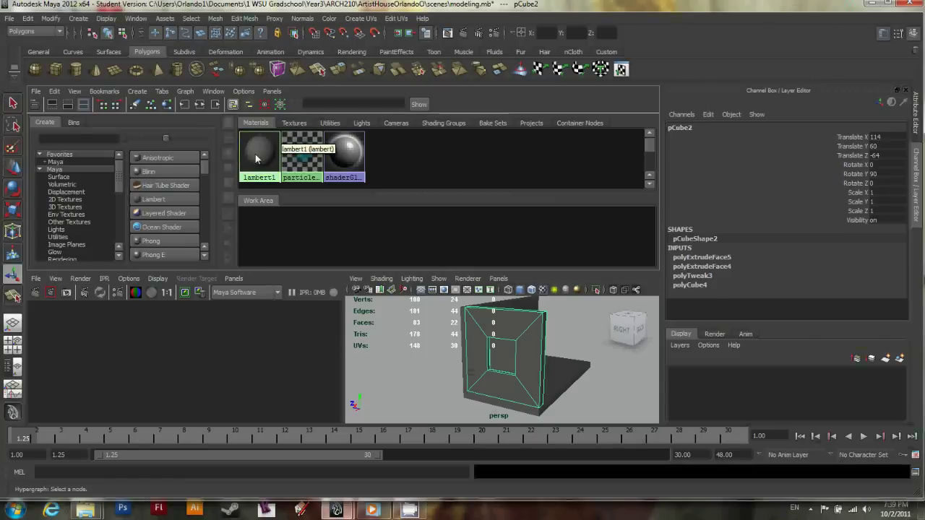
{"action": "left_click", "coordinate": [551, 355]}
{"action": "middle_click_drag", "start_coordinate": [269, 170], "coordinate": [578, 378]}
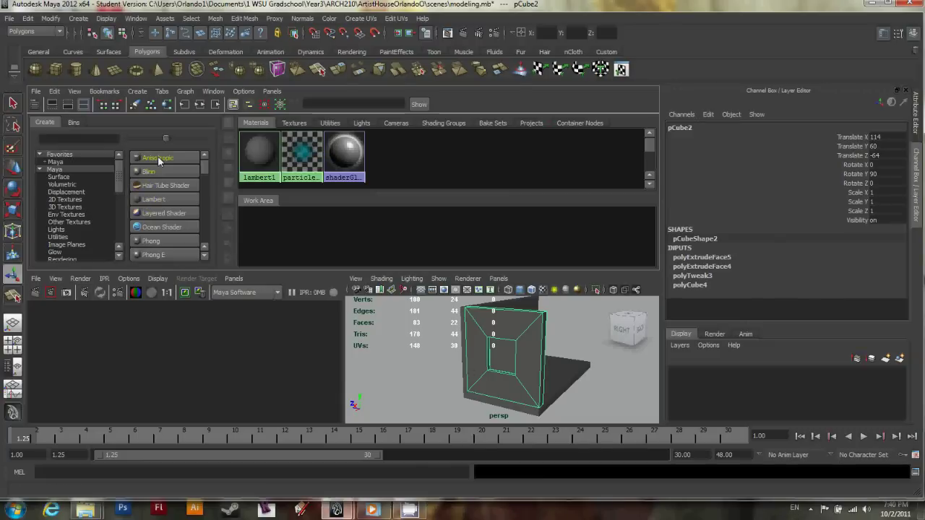
{"action": "left_click", "coordinate": [53, 171]}
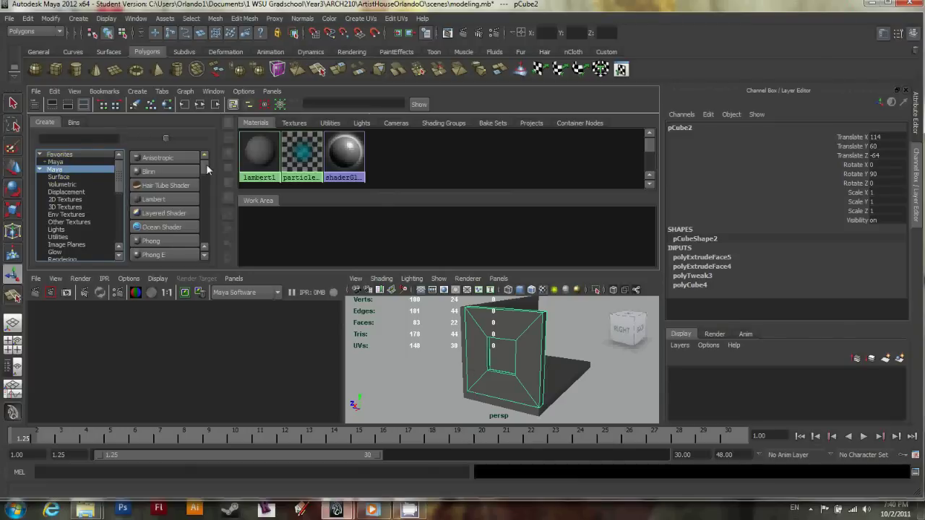
{"action": "left_click_drag", "start_coordinate": [206, 164], "coordinate": [182, 159]}
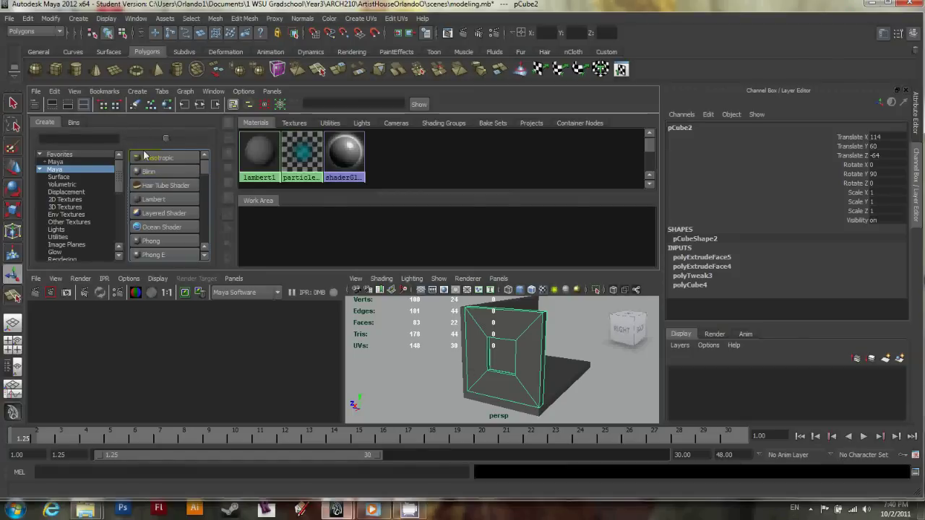
Create a Blinn and a Lambert material and rename the Blinn material as glass.
{"action": "left_click", "coordinate": [153, 172]}
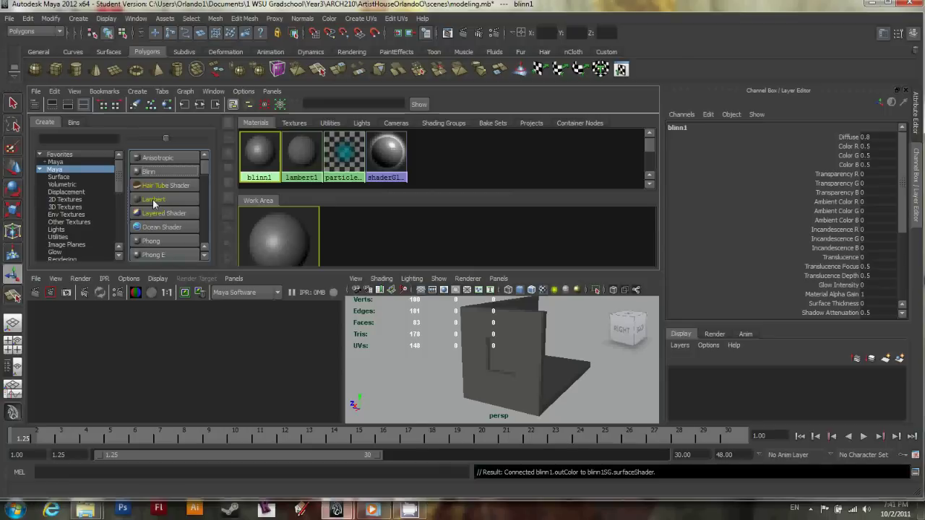
{"action": "middle_click_drag", "start_coordinate": [532, 368], "coordinate": [532, 368]}
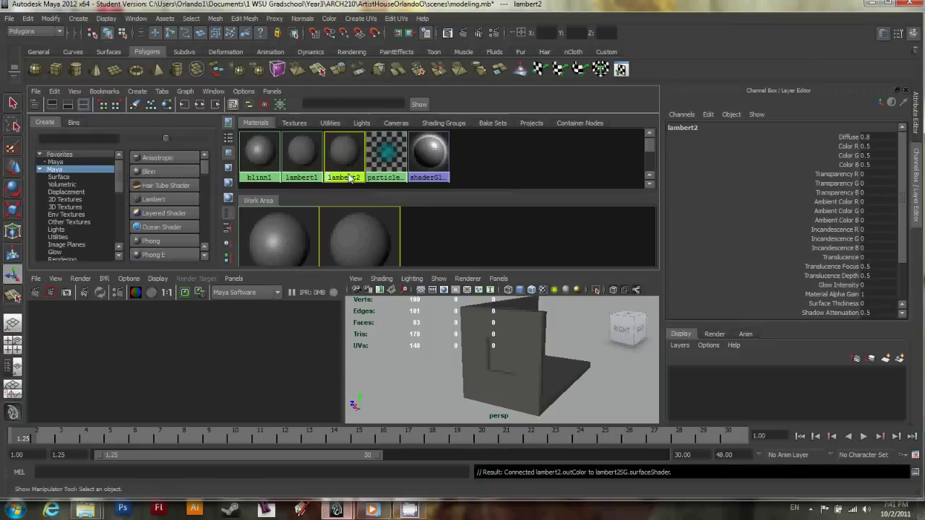
{"action": "left_click", "coordinate": [256, 155]}
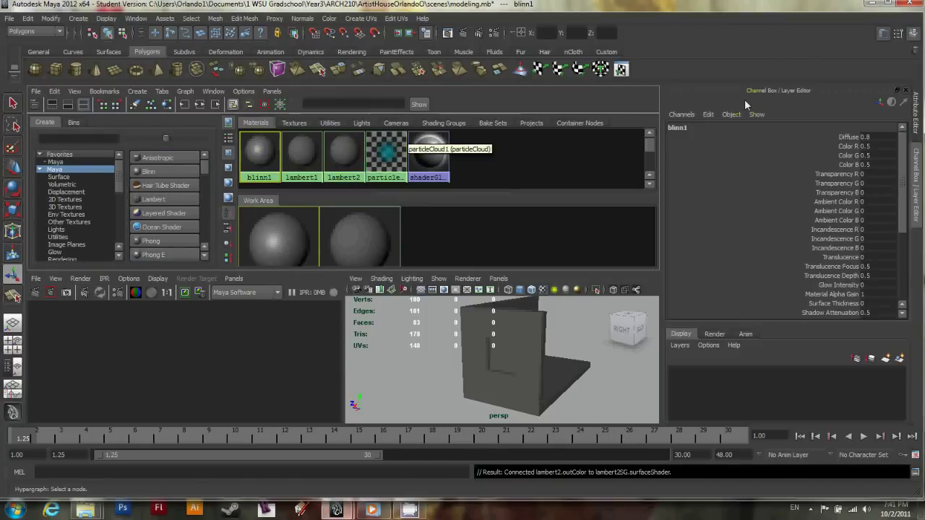
{"action": "left_click", "coordinate": [687, 132]}
{"action": "type", "text": "glass"}
{"action": "key", "text": "Return"}
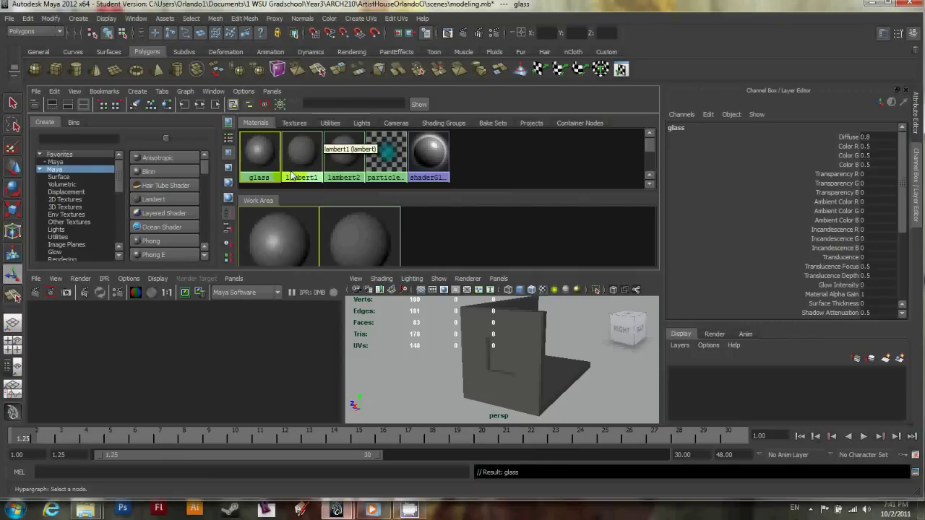
Give the glass material a pale cyan color and a high transparency.
{"action": "key", "text": "ctrl+a"}
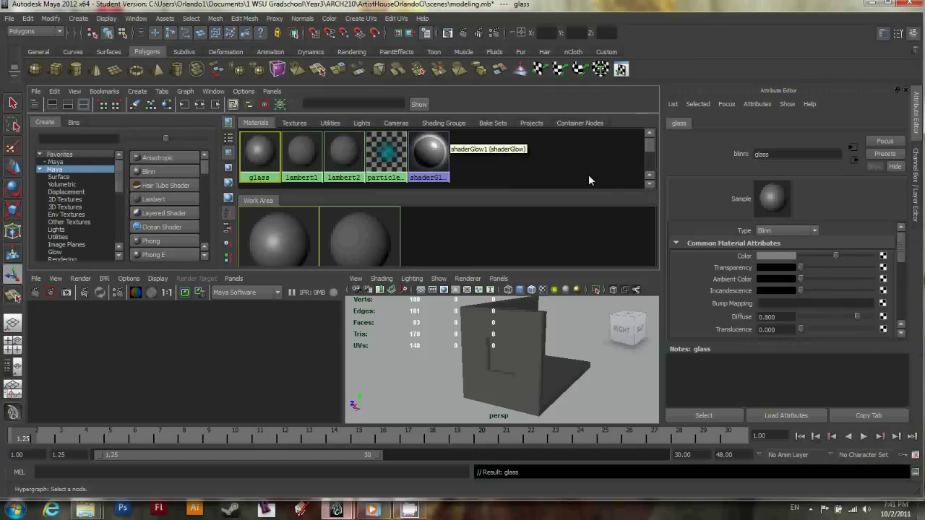
{"action": "left_click", "coordinate": [792, 260]}
{"action": "mouse_move", "coordinate": [850, 253]}
{"action": "left_mouse_down"}
{"action": "mouse_move", "coordinate": [874, 261]}
{"action": "mouse_move", "coordinate": [866, 267]}
{"action": "left_mouse_up"}
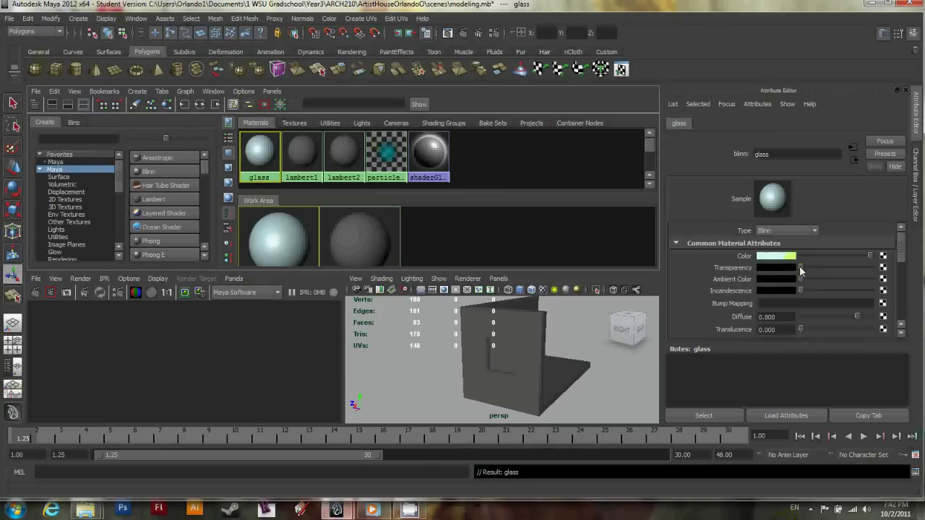
{"action": "left_click_drag", "start_coordinate": [804, 272], "coordinate": [858, 270]}
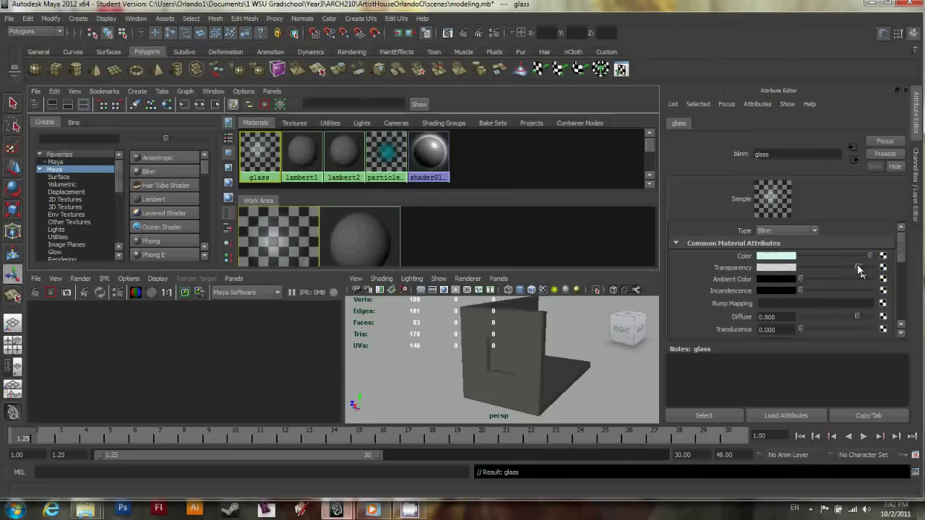
Assign the glass material to the outer and inner pane faces of the side wall's window.
{"action": "left_click", "coordinate": [509, 357]}
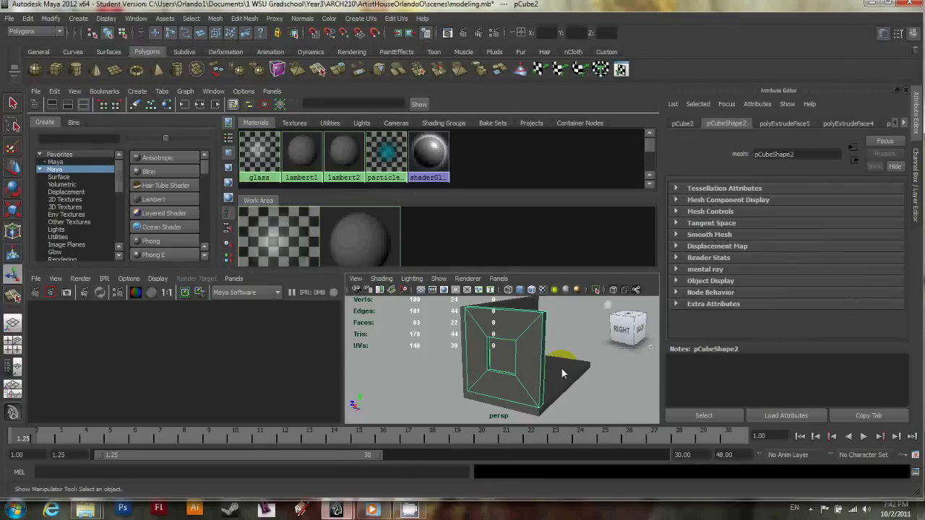
{"action": "right_click", "coordinate": [505, 359]}
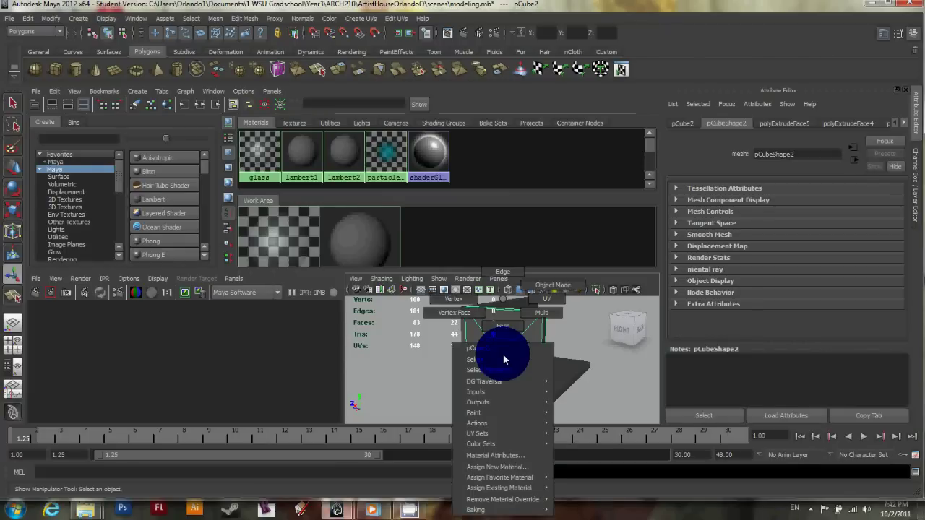
{"action": "left_click", "coordinate": [502, 326]}
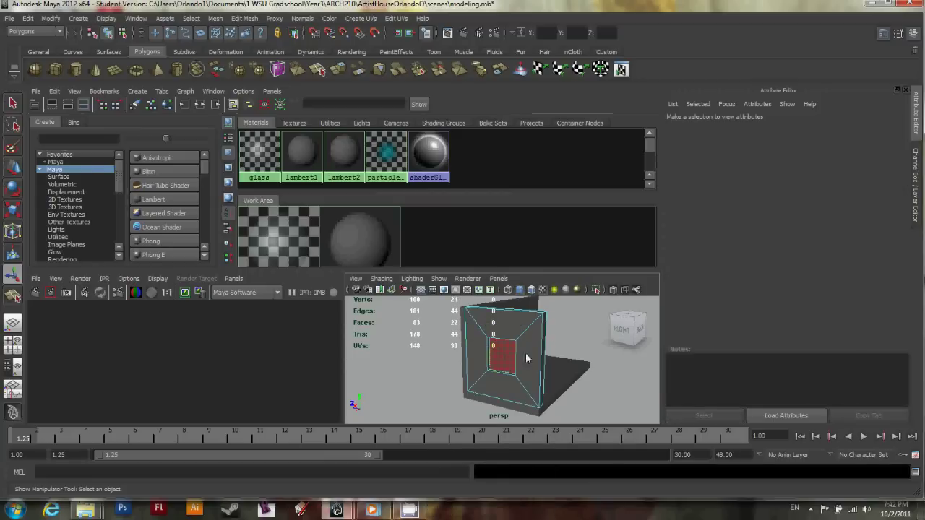
{"action": "left_click", "coordinate": [504, 362]}
{"action": "left_click_drag", "start_coordinate": [560, 349], "coordinate": [404, 336], "text": "alt"}
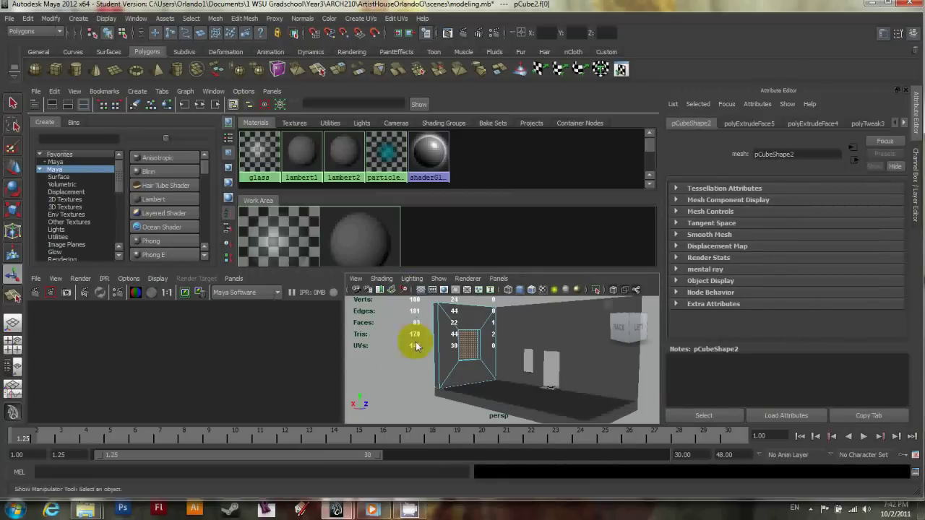
{"action": "left_click", "coordinate": [474, 352], "text": "shift"}
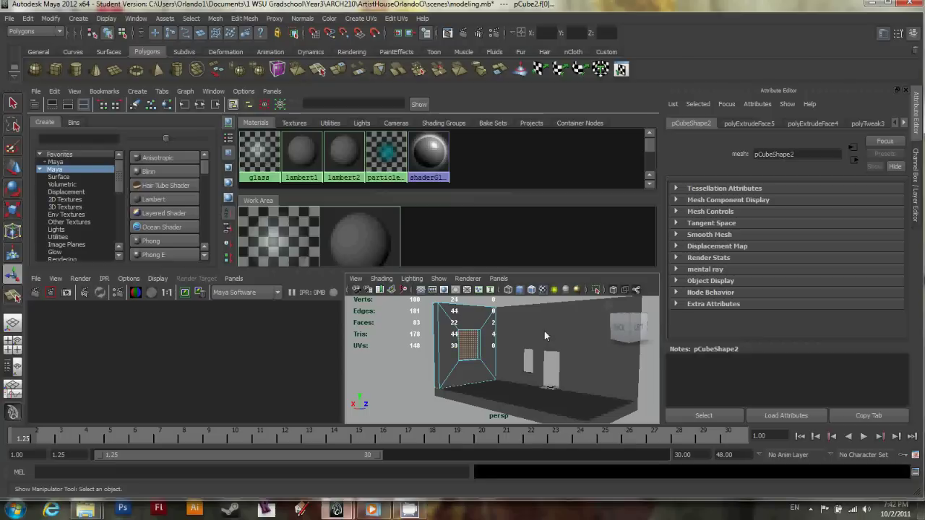
{"action": "left_click_drag", "start_coordinate": [544, 335], "coordinate": [548, 381], "text": "alt"}
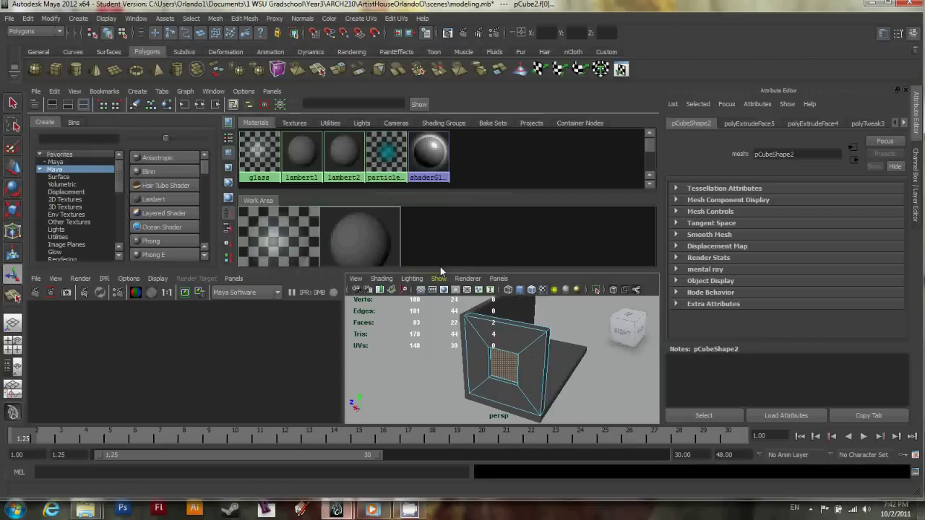
{"action": "right_click", "coordinate": [280, 236]}
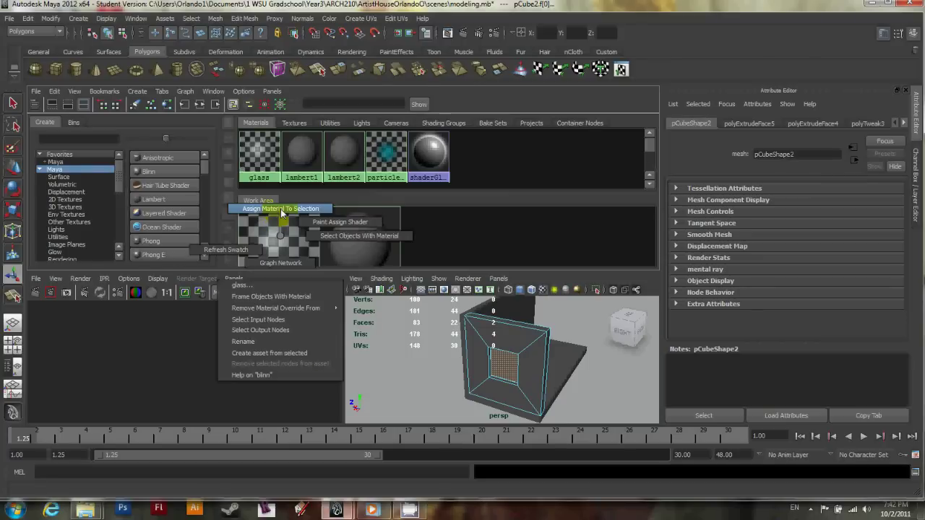
{"action": "left_click", "coordinate": [278, 211]}
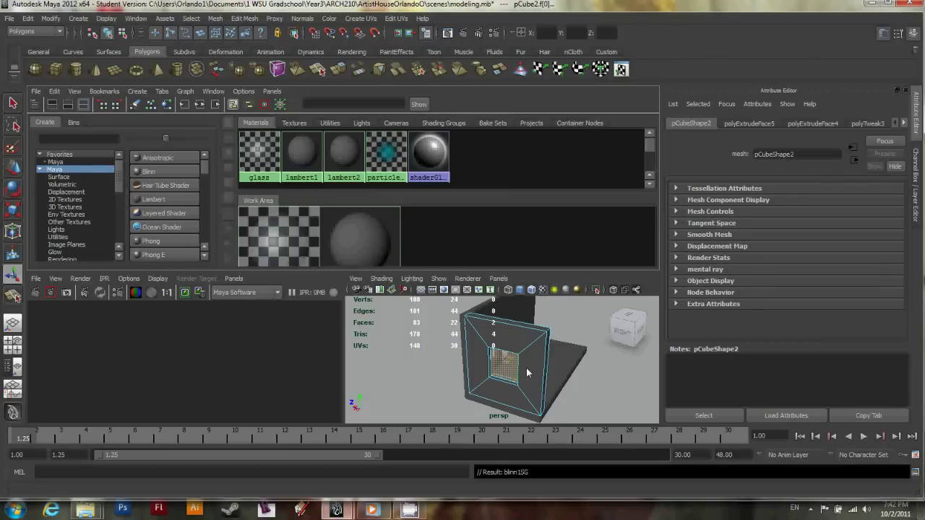
Show only the perspective view, clear the face selection and select the whole side wall to check the glass.
{"action": "left_click", "coordinate": [450, 365]}
{"action": "key", "text": "space"}
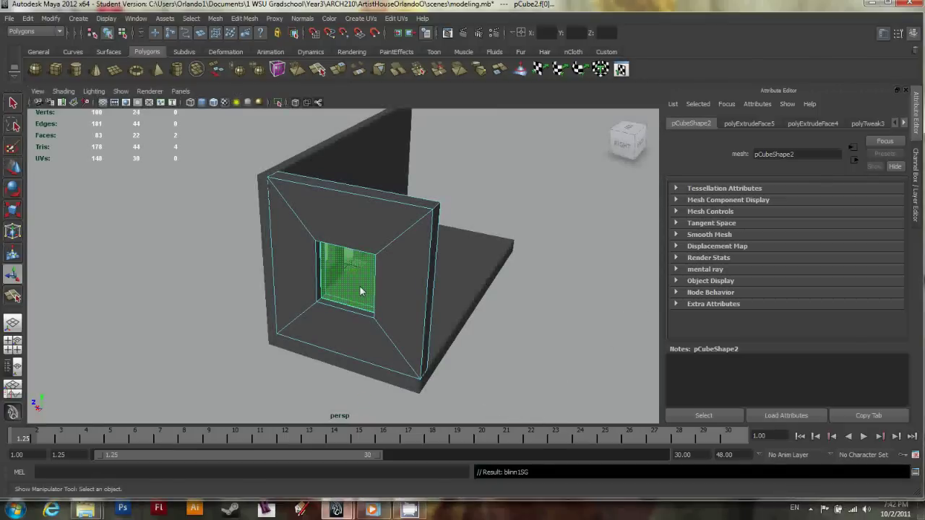
{"action": "left_click_drag", "start_coordinate": [366, 293], "coordinate": [364, 273], "text": "alt"}
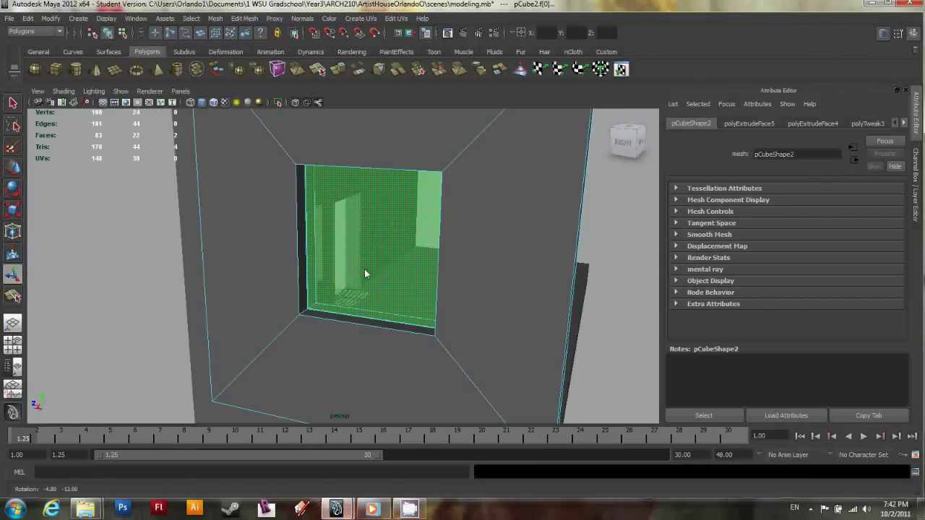
{"action": "left_click", "coordinate": [211, 269]}
{"action": "key", "text": "t"}
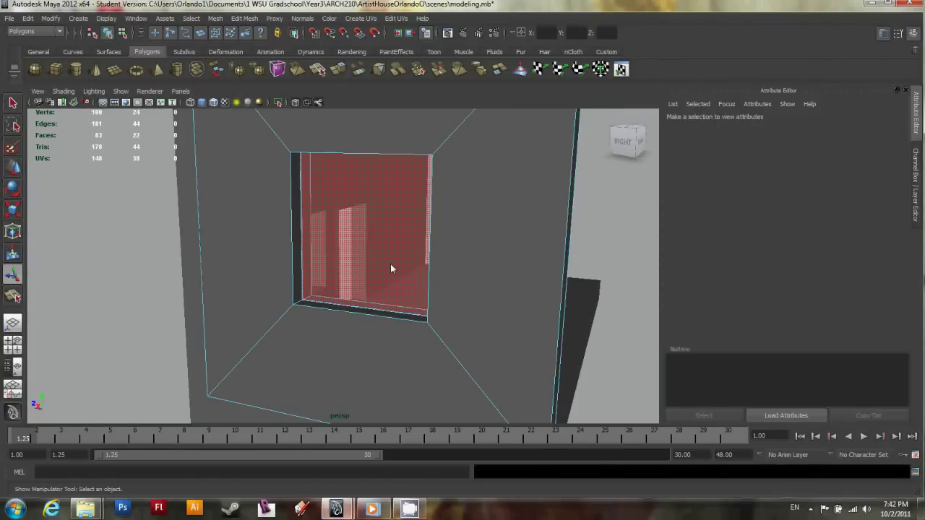
{"action": "left_click", "coordinate": [434, 255]}
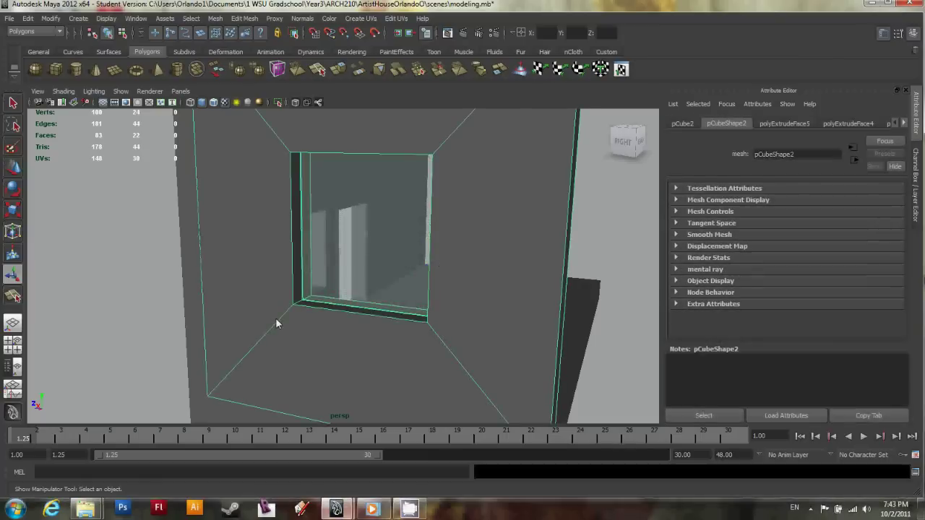
Select the four reveal faces around the window recess on both the outer and inner sides of the side wall.
{"action": "left_click_drag", "start_coordinate": [276, 324], "coordinate": [236, 348], "text": "alt"}
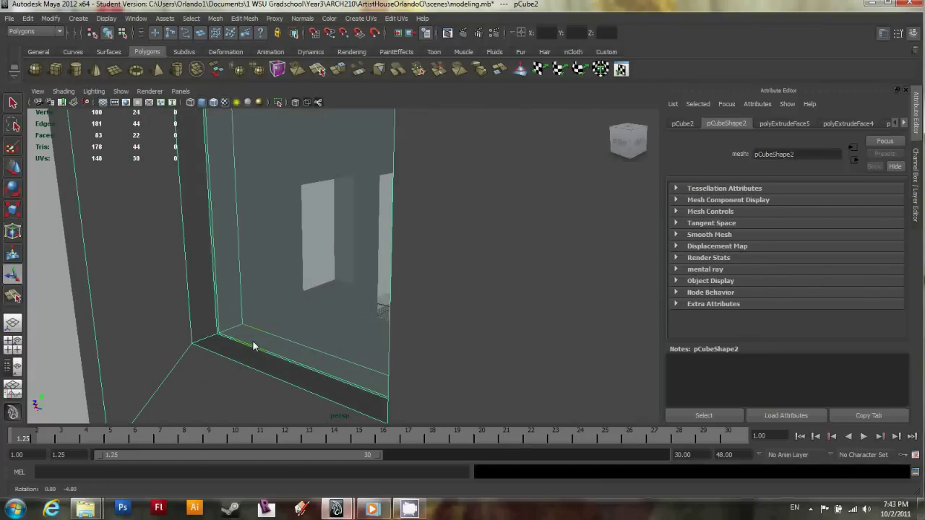
{"action": "right_click", "coordinate": [237, 353]}
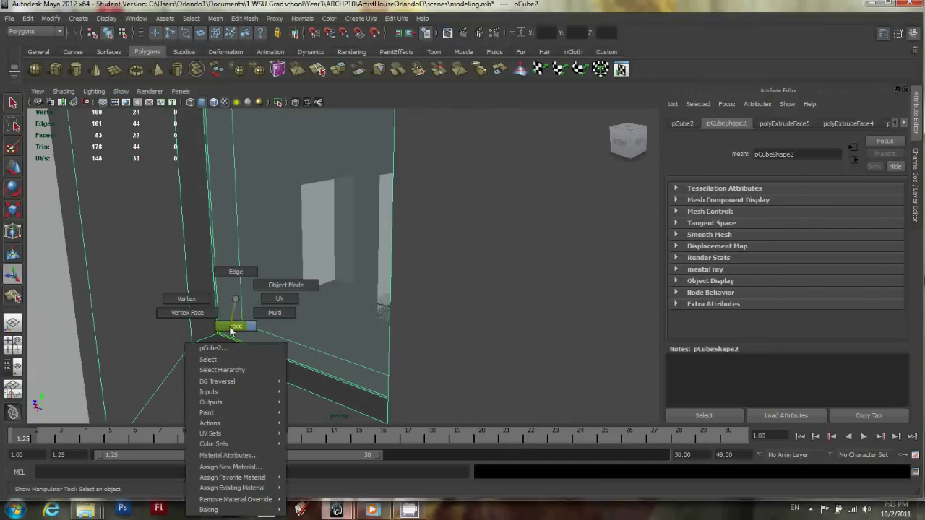
{"action": "left_click", "coordinate": [231, 331]}
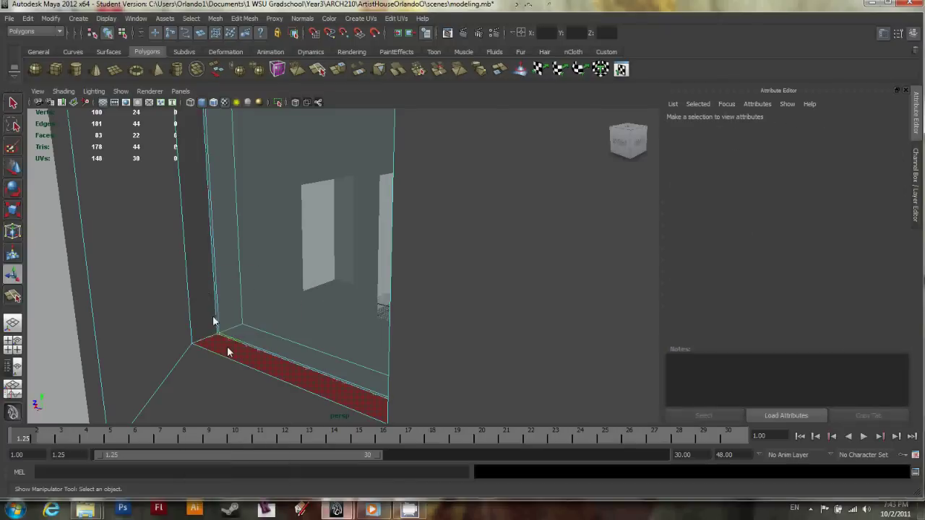
{"action": "left_click", "coordinate": [213, 324]}
{"action": "left_click", "coordinate": [211, 321], "text": "shift"}
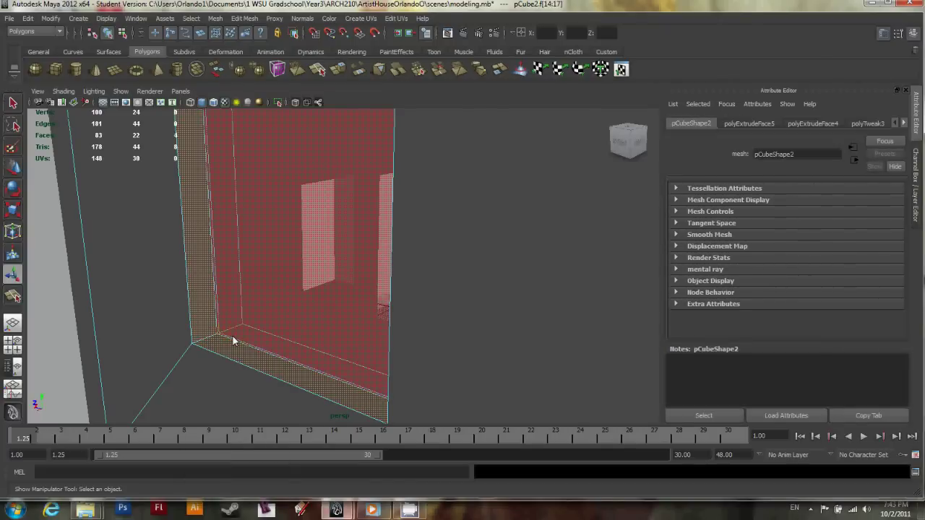
{"action": "left_click_drag", "start_coordinate": [242, 332], "coordinate": [161, 330], "text": "alt"}
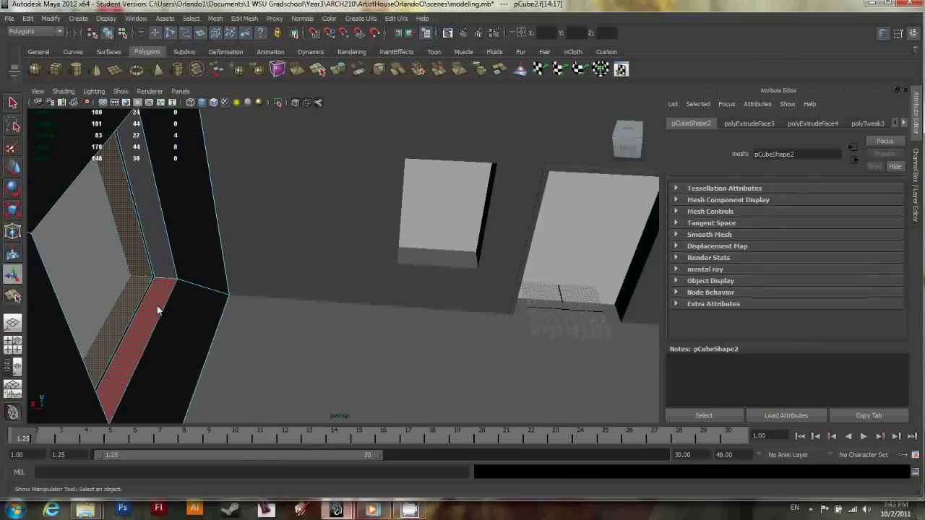
{"action": "left_click", "coordinate": [157, 310], "text": "shift"}
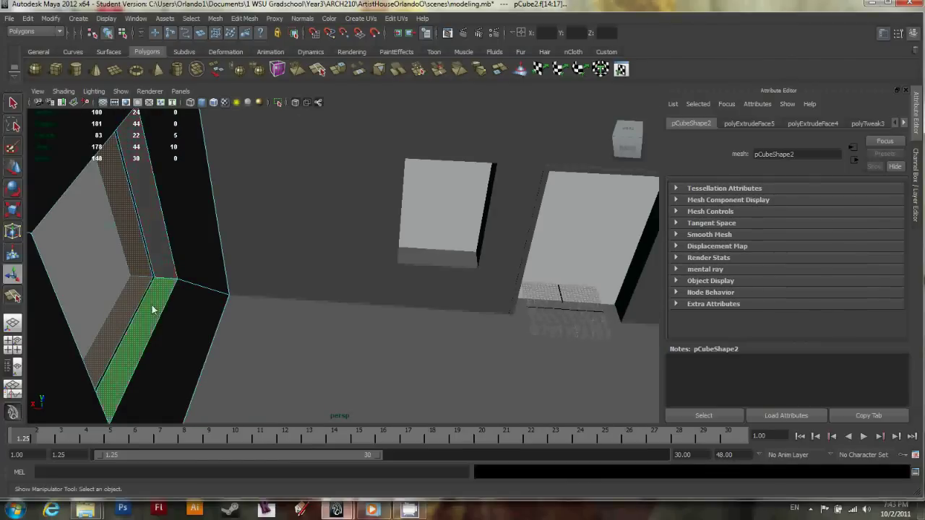
{"action": "left_click", "coordinate": [162, 263], "text": "shift"}
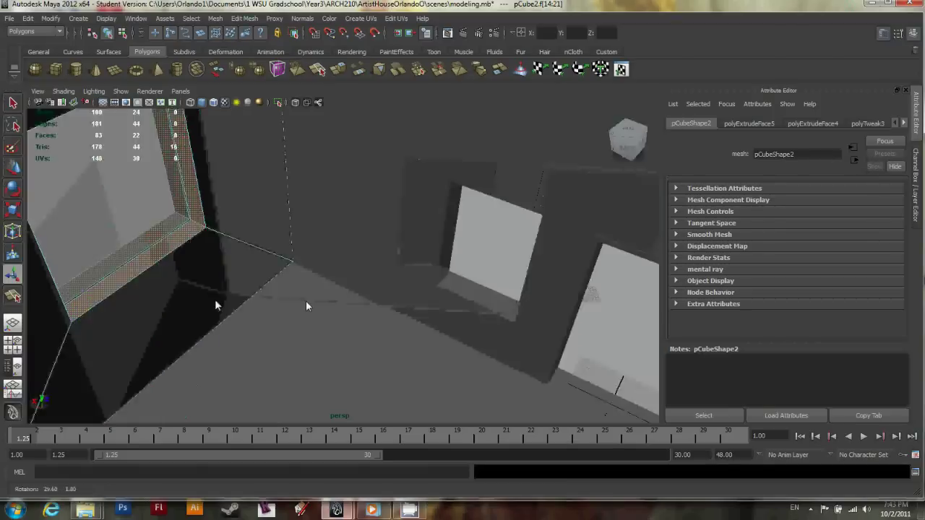
{"action": "left_click_drag", "start_coordinate": [305, 300], "coordinate": [238, 318], "text": "alt"}
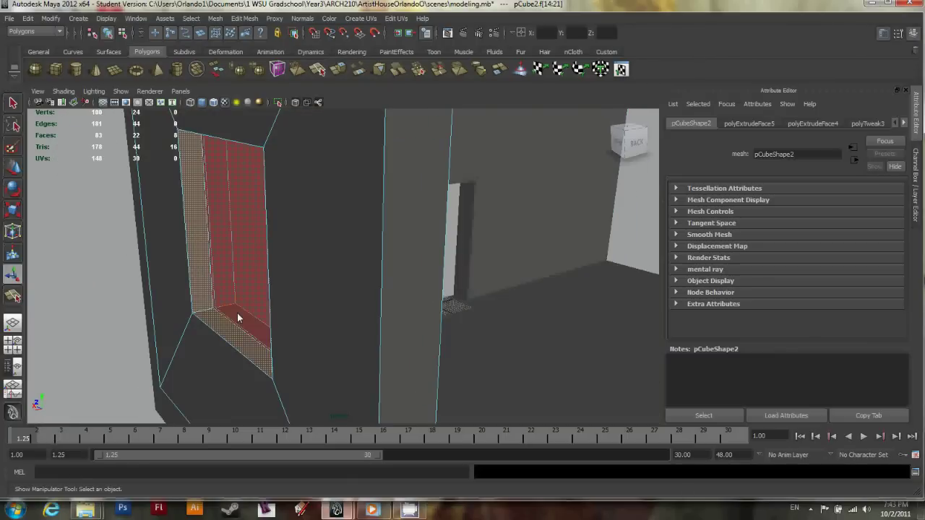
Extrude the selected window reveal faces together into the opening by about 1.838 along local Z.
{"action": "left_click", "coordinate": [243, 18]}
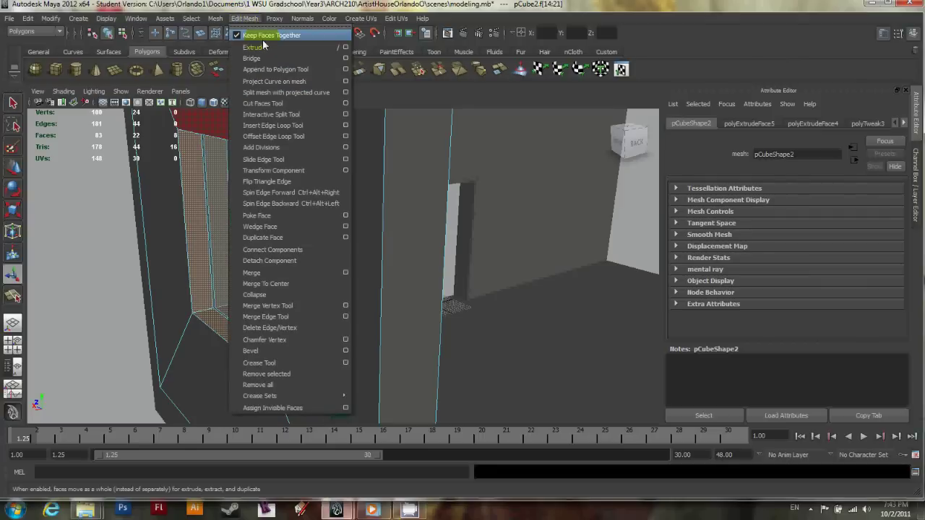
{"action": "left_click", "coordinate": [254, 47]}
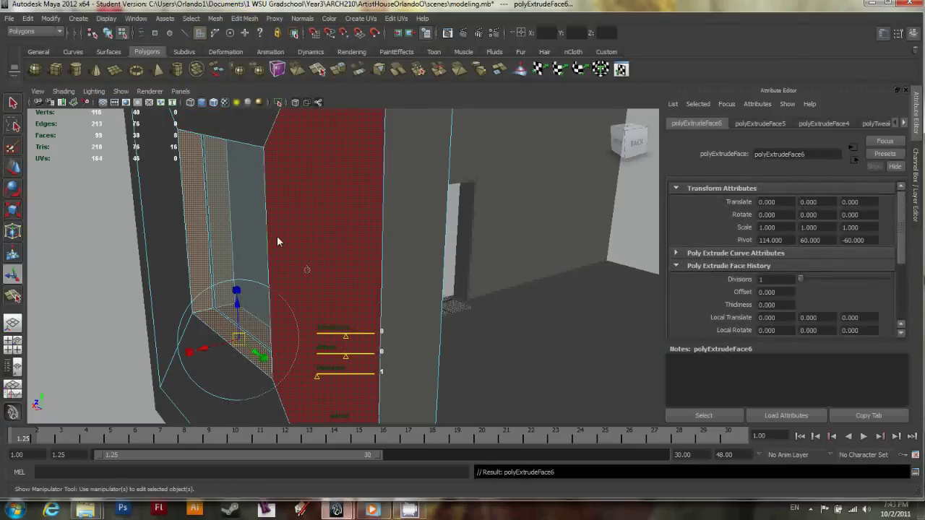
{"action": "left_click_drag", "start_coordinate": [231, 332], "coordinate": [204, 318], "text": "alt"}
{"action": "left_click_drag", "start_coordinate": [196, 314], "coordinate": [214, 316], "text": "alt"}
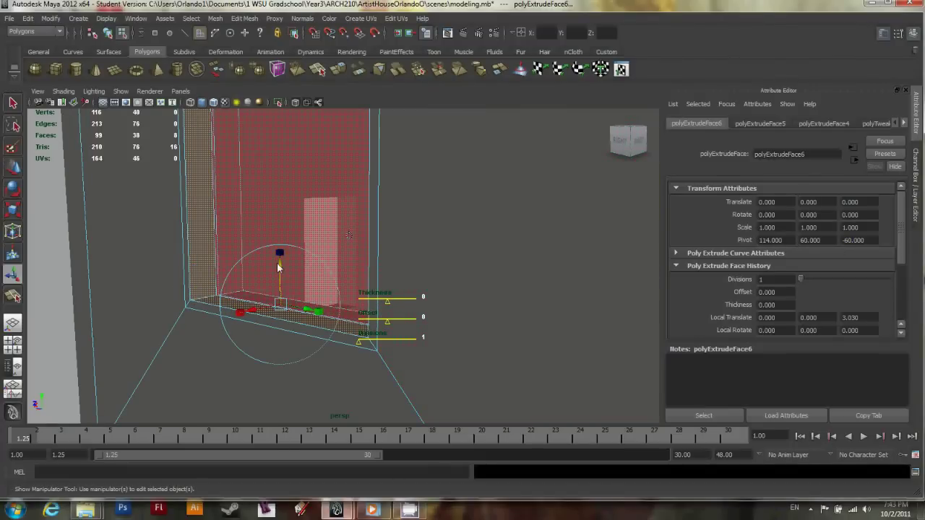
{"action": "left_click_drag", "start_coordinate": [280, 266], "coordinate": [281, 283]}
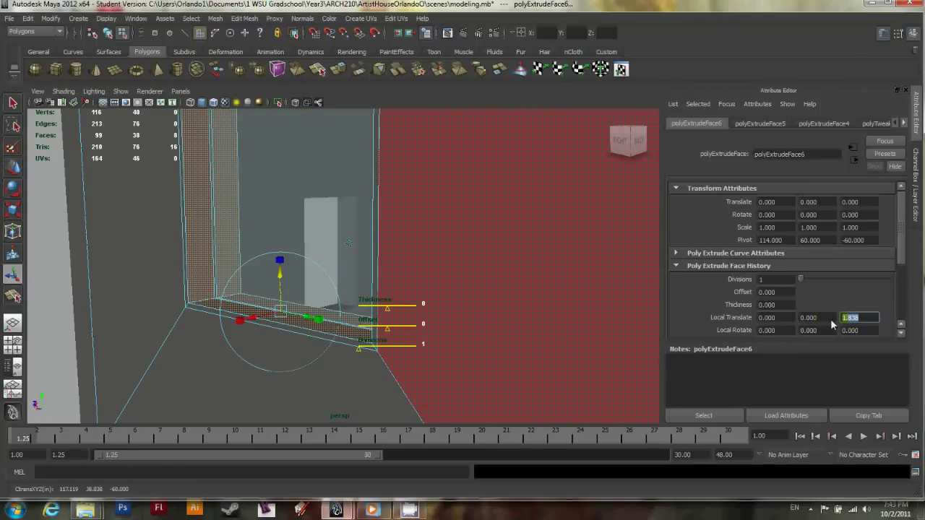
Try a local Z translation of 0.25 for the reveal extrusion, then undo it.
{"action": "type", "text": "0.25"}
{"action": "key", "text": "Return"}
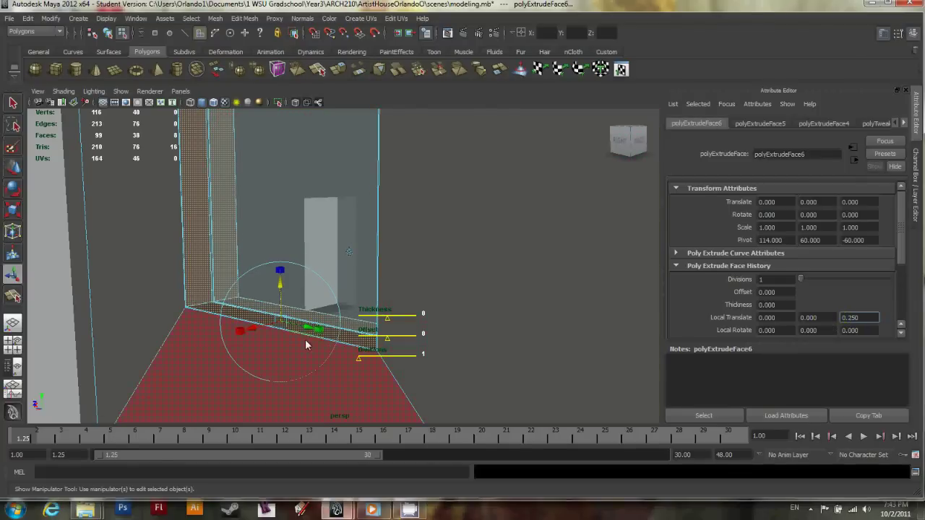
{"action": "right_click_drag", "start_coordinate": [305, 339], "coordinate": [270, 376], "text": "alt"}
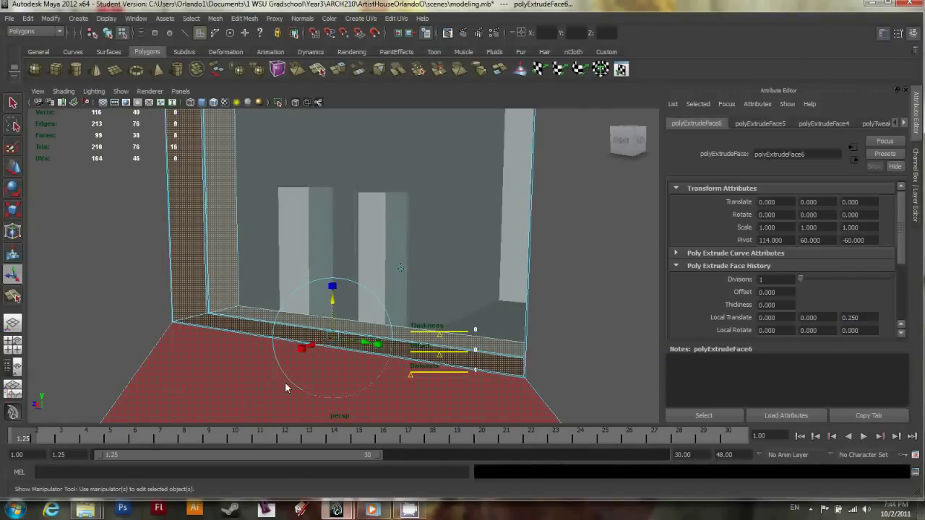
{"action": "middle_click_drag", "start_coordinate": [285, 381], "coordinate": [319, 346]}
{"action": "left_click_drag", "start_coordinate": [369, 394], "coordinate": [506, 339], "text": "alt"}
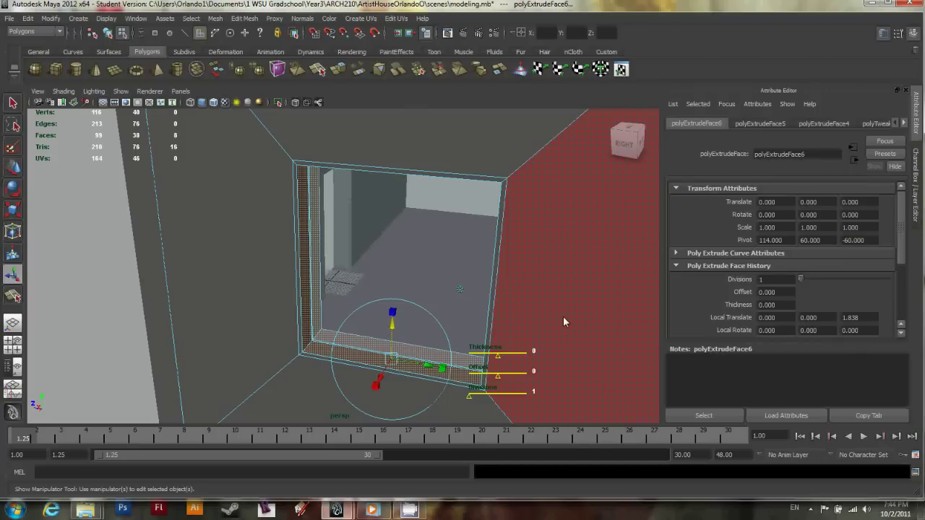
Set the reveal extrusion's local Z translation to 2.
{"action": "left_click_drag", "start_coordinate": [563, 316], "coordinate": [243, 347], "text": "alt"}
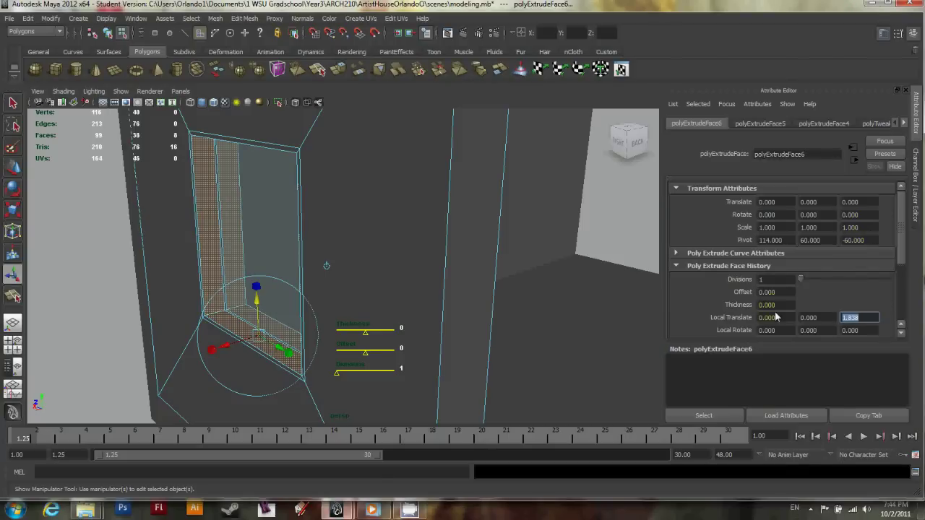
{"action": "type", "text": "2"}
{"action": "key", "text": "Return"}
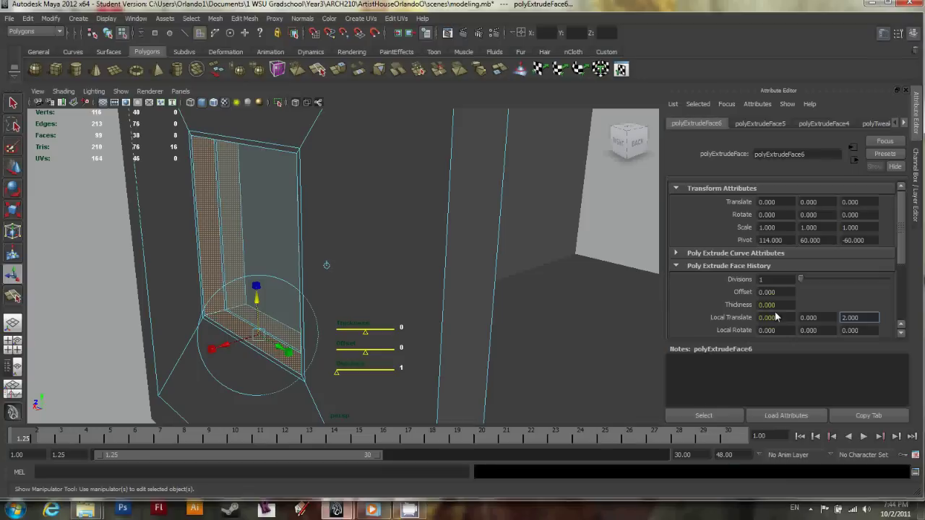
Select the eight thin rim faces bordering the window frame on both the outer and inner sides of the side wall.
{"action": "key", "text": "F10"}
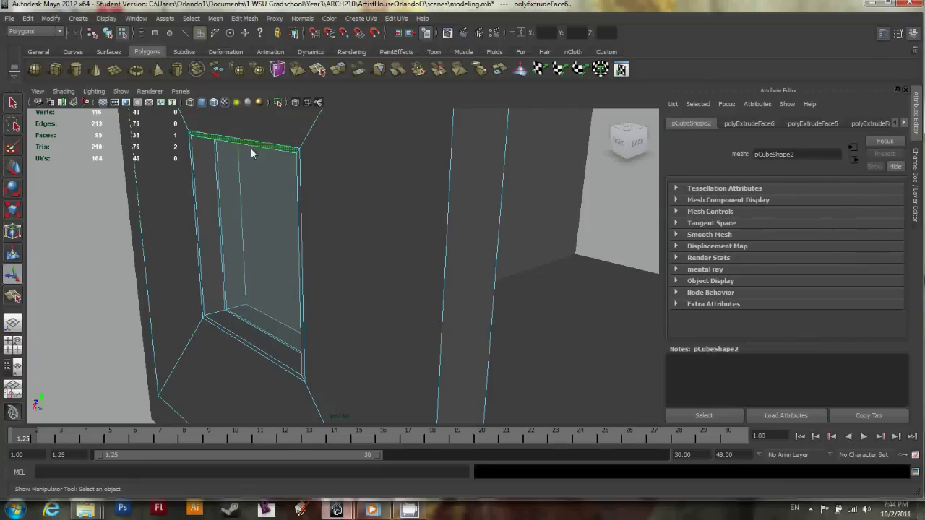
{"action": "left_click", "coordinate": [297, 167]}
{"action": "double_click", "coordinate": [297, 169]}
{"action": "key", "text": "ctrl+F11"}
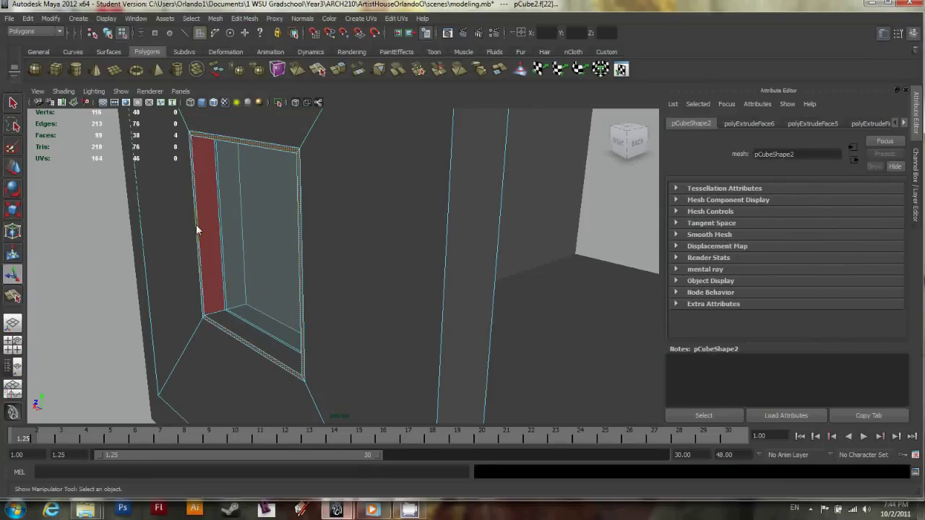
{"action": "left_click_drag", "start_coordinate": [370, 294], "coordinate": [177, 272], "text": "alt"}
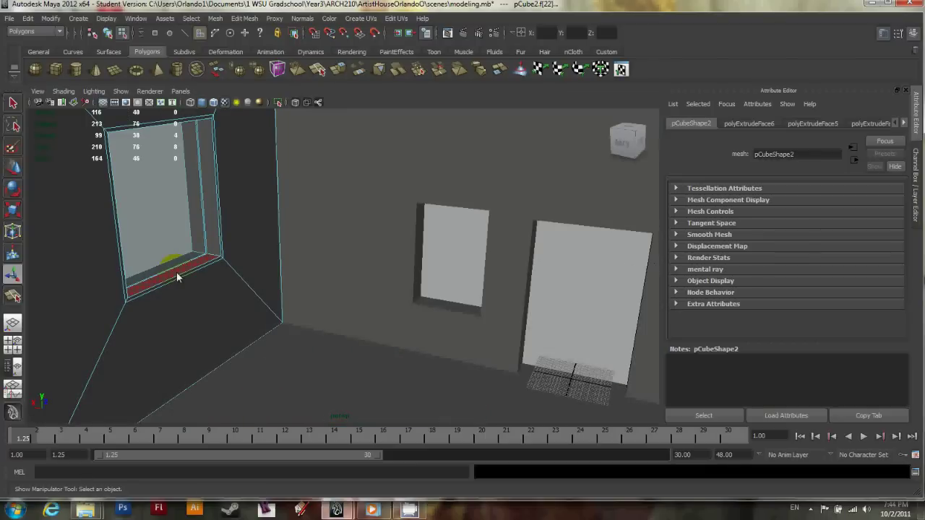
{"action": "left_click", "coordinate": [130, 287], "text": "shift"}
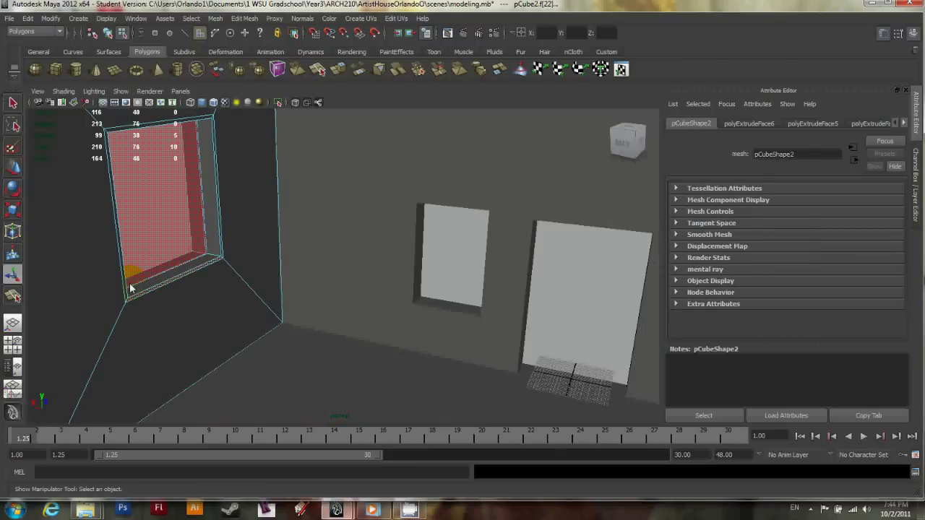
{"action": "left_click", "coordinate": [126, 287], "text": "shift"}
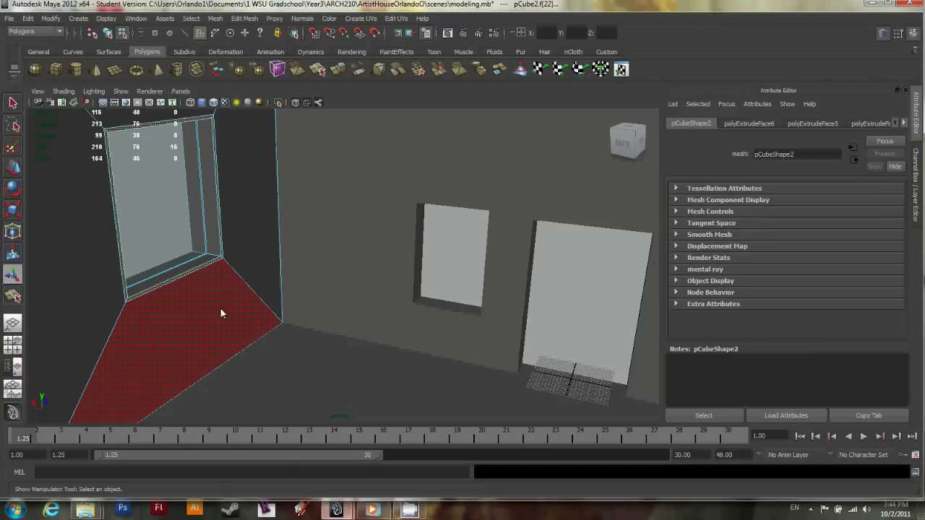
Extrude the selected frame rim faces on both wall sides with a local Z translation of 0.25.
{"action": "key", "text": "ctrl+e"}
{"action": "left_click_drag", "start_coordinate": [194, 315], "coordinate": [243, 337], "text": "alt"}
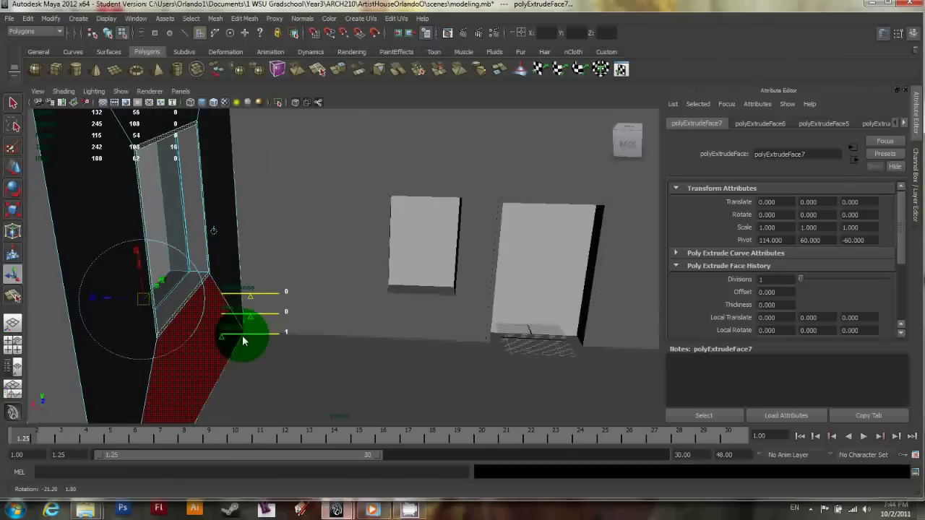
{"action": "mouse_move", "coordinate": [171, 293]}
{"action": "left_mouse_down", "text": "alt"}
{"action": "mouse_move", "coordinate": [226, 295]}
{"action": "mouse_move", "coordinate": [174, 302]}
{"action": "left_mouse_up", "text": "alt"}
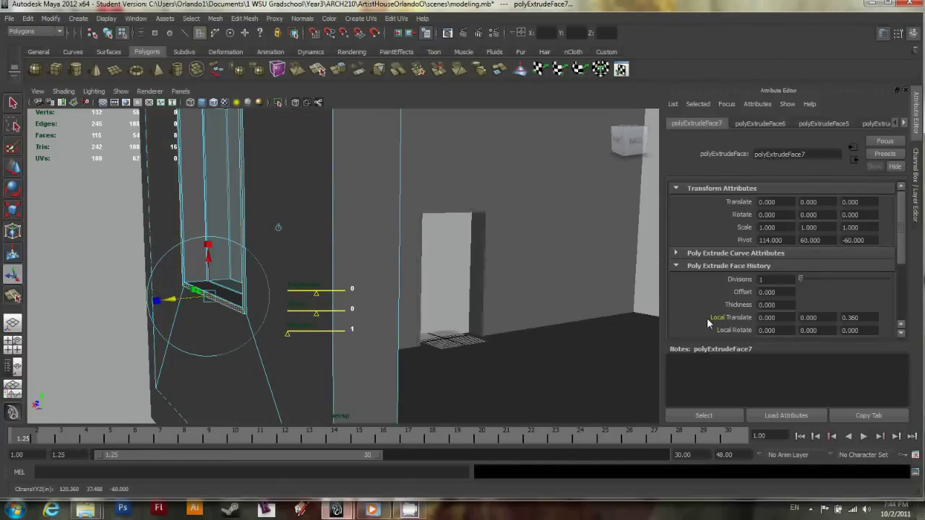
{"action": "left_click_drag", "start_coordinate": [858, 317], "coordinate": [792, 308]}
{"action": "type", "text": "0.25"}
{"action": "key", "text": "Return"}
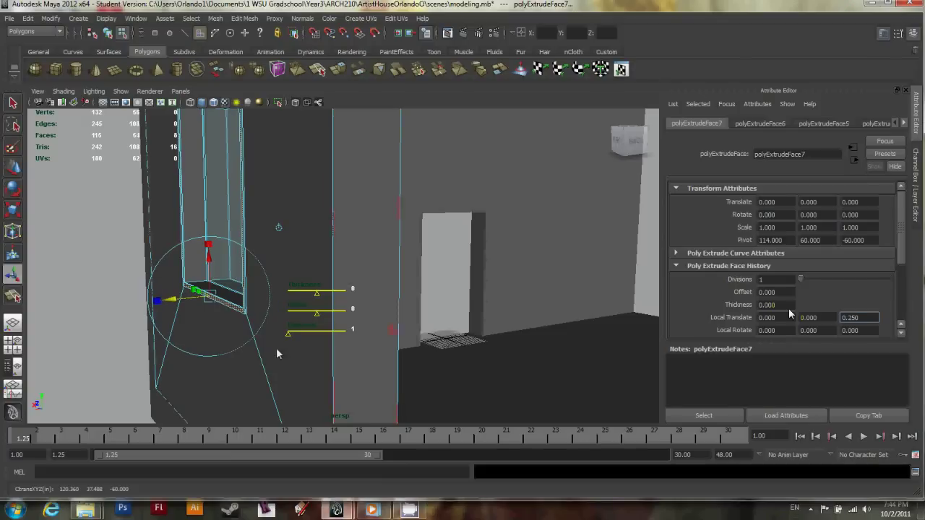
Return the side wall to whole-object selection and inspect its window frame from the outside.
{"action": "key", "text": "f"}
{"action": "right_click_drag", "start_coordinate": [217, 320], "coordinate": [233, 308]}
{"action": "left_click", "coordinate": [213, 325]}
{"action": "left_click_drag", "start_coordinate": [213, 325], "coordinate": [195, 345], "text": "alt"}
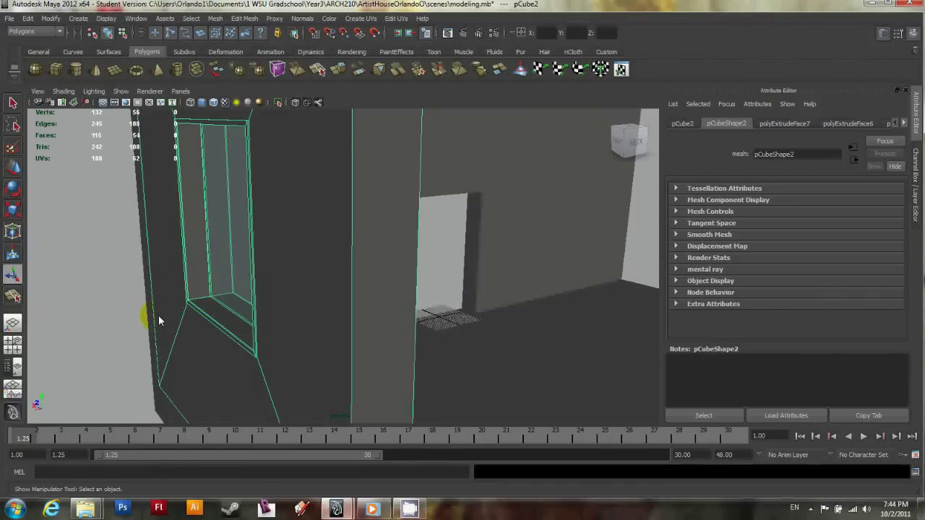
{"action": "left_click_drag", "start_coordinate": [187, 307], "coordinate": [335, 326], "text": "alt"}
{"action": "left_click_drag", "start_coordinate": [321, 366], "coordinate": [316, 330], "text": "alt"}
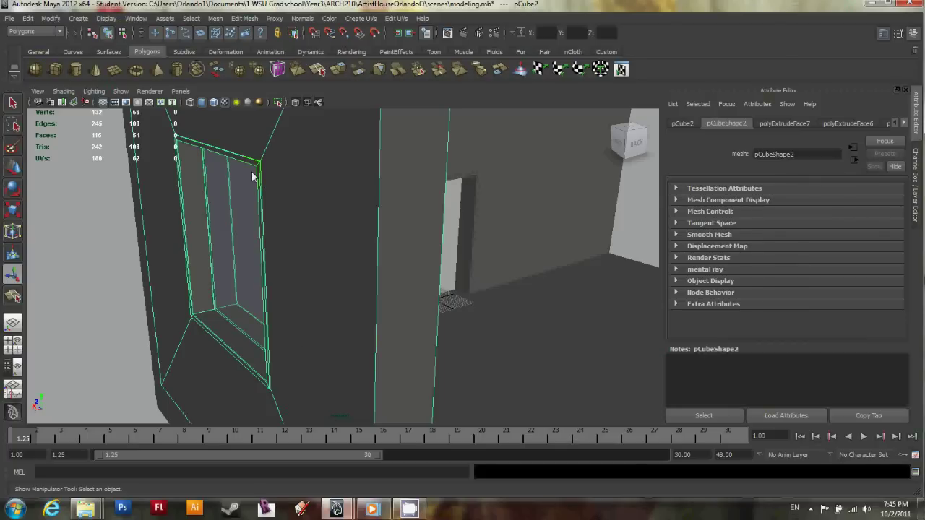
{"action": "left_click_drag", "start_coordinate": [313, 198], "coordinate": [321, 264], "text": "alt"}
{"action": "right_click_drag", "start_coordinate": [329, 260], "coordinate": [278, 289], "text": "alt"}
{"action": "left_click_drag", "start_coordinate": [279, 289], "coordinate": [344, 271], "text": "alt"}
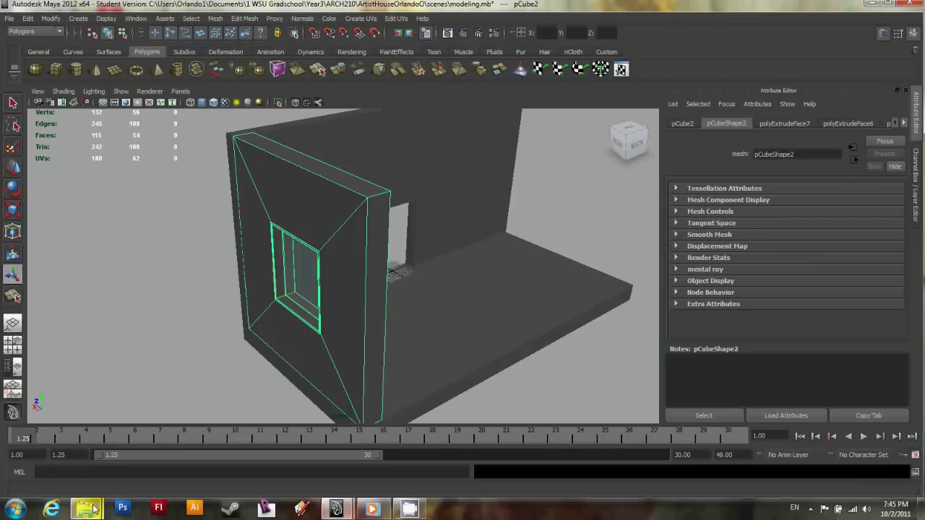
{"action": "left_click", "coordinate": [810, 509]}
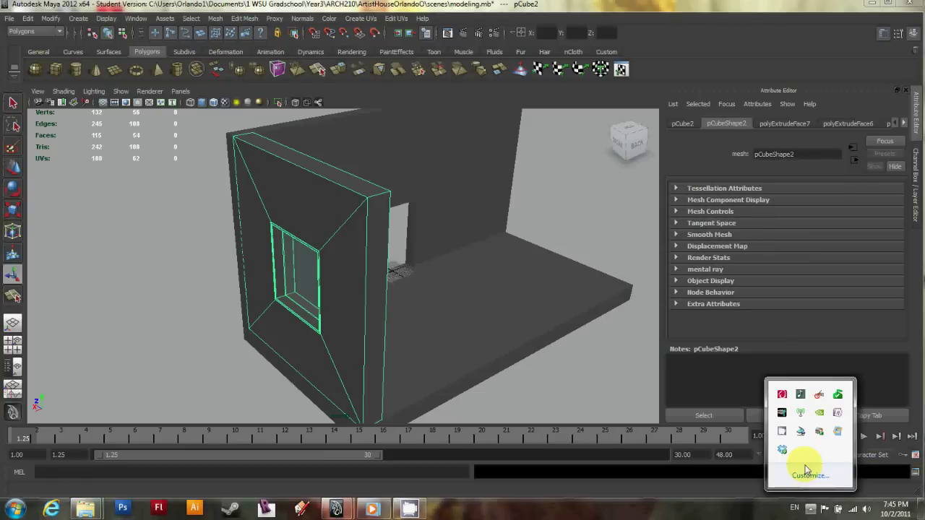
{"action": "right_click", "coordinate": [788, 429]}
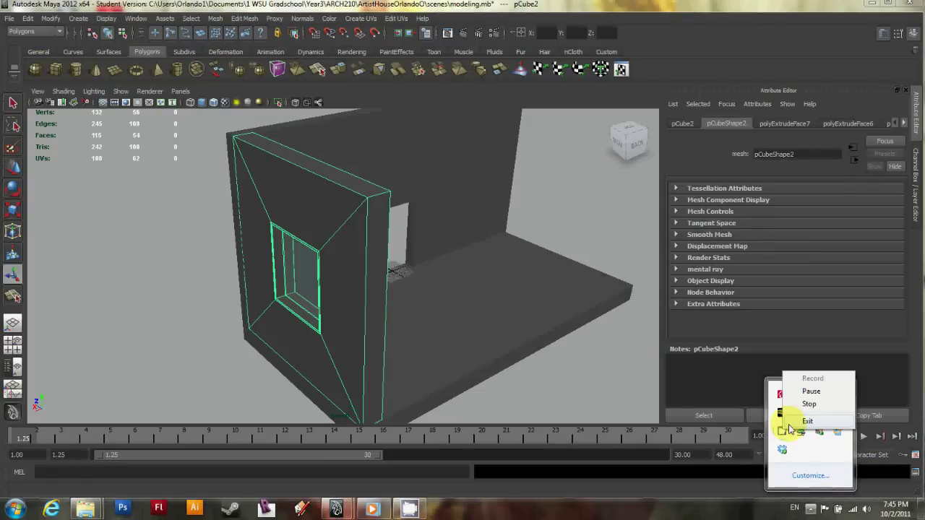